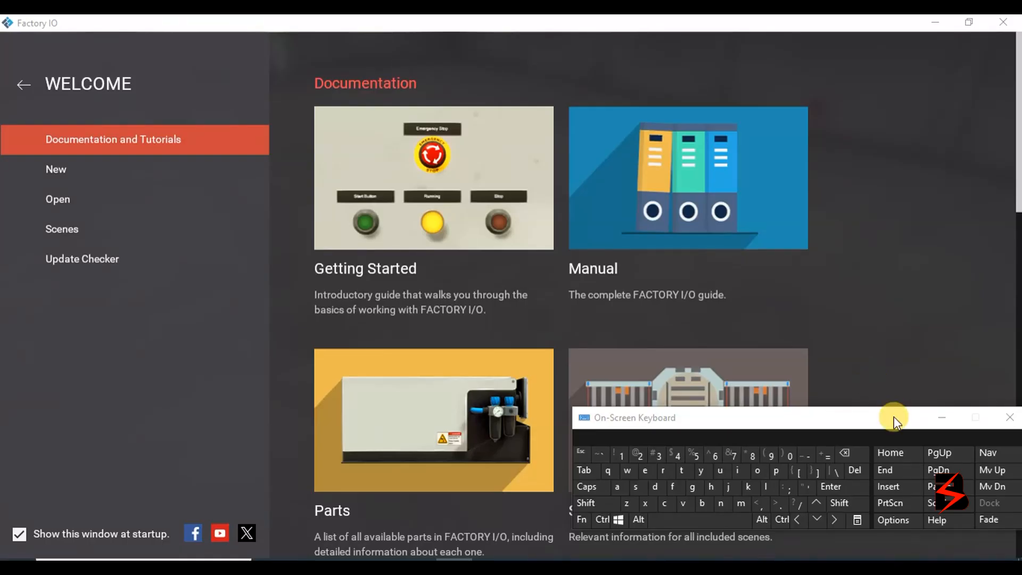
Load the '1 - From A to B' scene from Factory IO's built-in scenes.
{"action": "left_click_drag", "start_coordinate": [908, 410], "coordinate": [916, 336]}
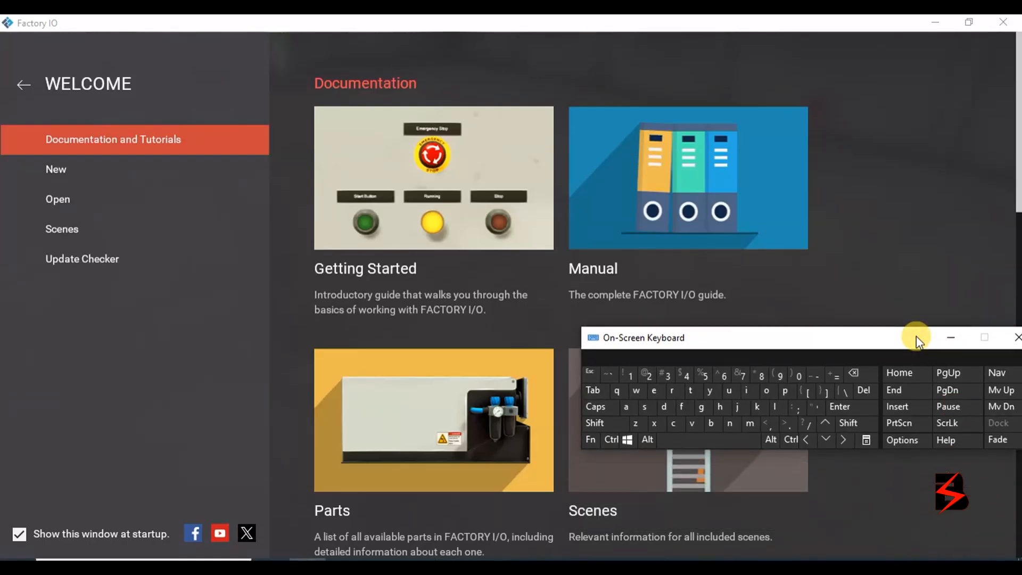
{"action": "left_click", "coordinate": [107, 230]}
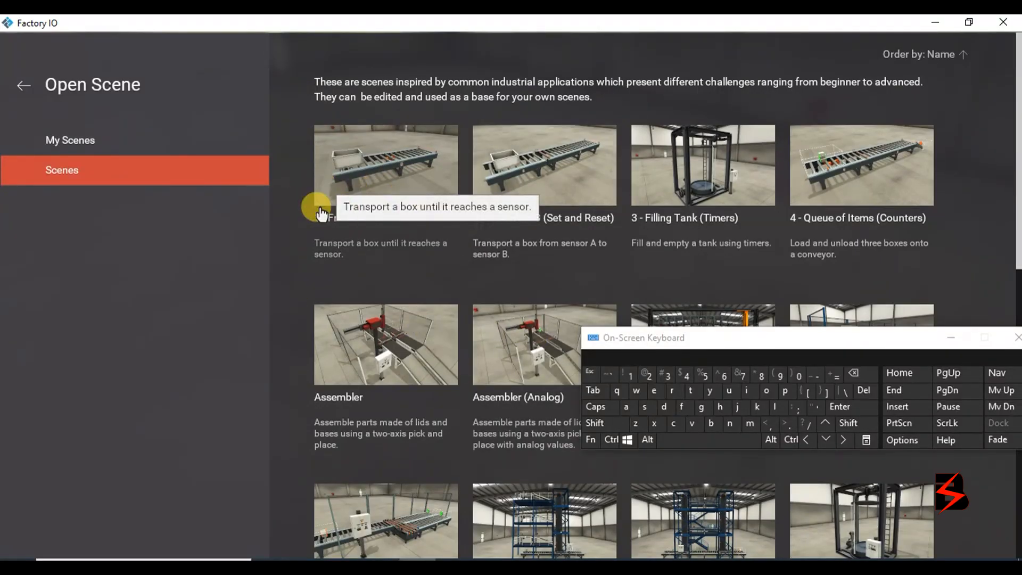
{"action": "left_click", "coordinate": [412, 165]}
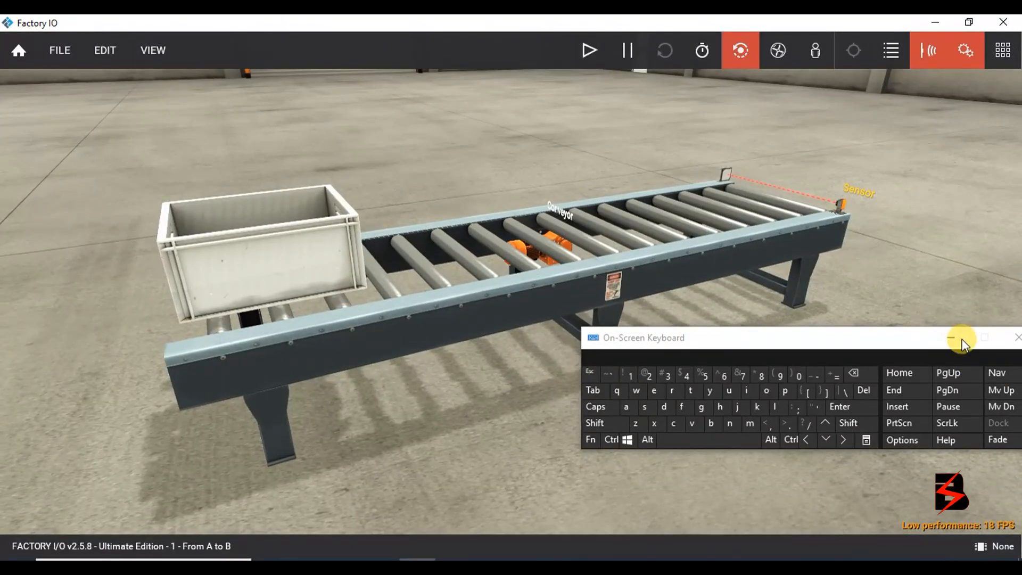
Place the box on the conveyor and orbit to a side-on view.
{"action": "left_click_drag", "start_coordinate": [903, 340], "coordinate": [833, 464]}
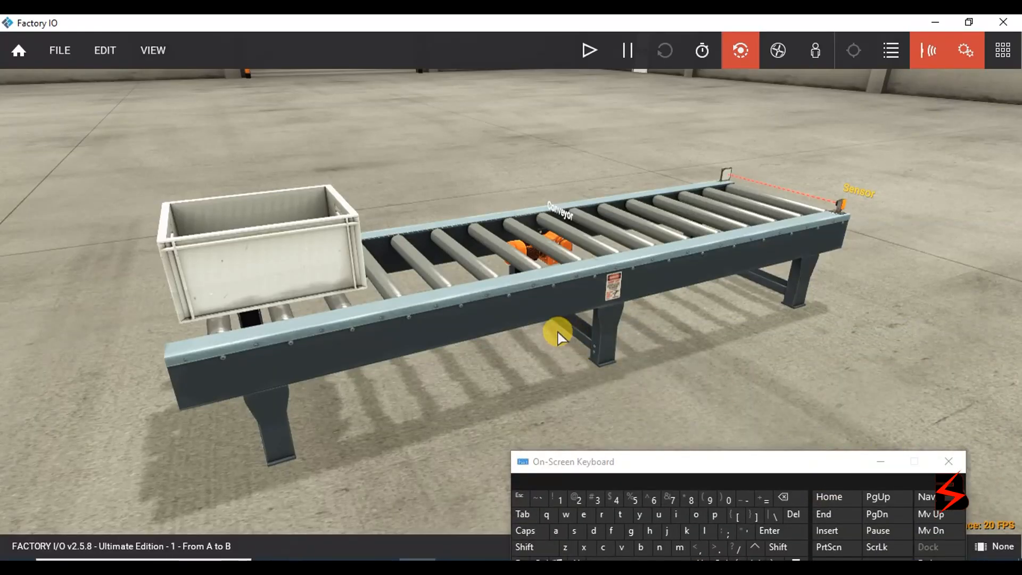
{"action": "left_click_drag", "start_coordinate": [269, 280], "coordinate": [411, 264]}
{"action": "left_click", "coordinate": [638, 364]}
{"action": "left_click_drag", "start_coordinate": [658, 348], "coordinate": [599, 368]}
{"action": "left_click_drag", "start_coordinate": [717, 363], "coordinate": [707, 236]}
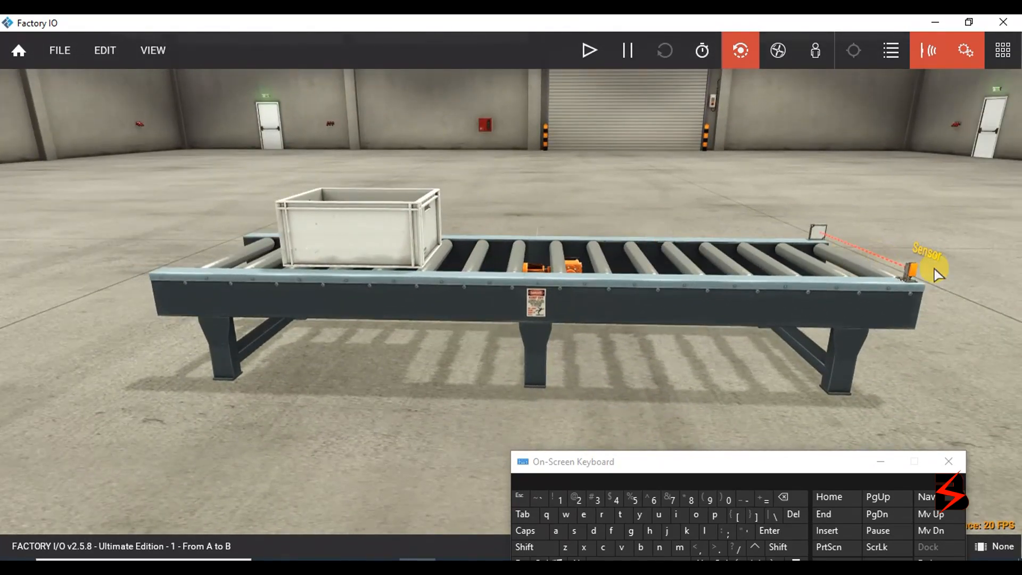
Select the end sensor with its reflector and slide both slightly left along the conveyor.
{"action": "left_click", "coordinate": [907, 277]}
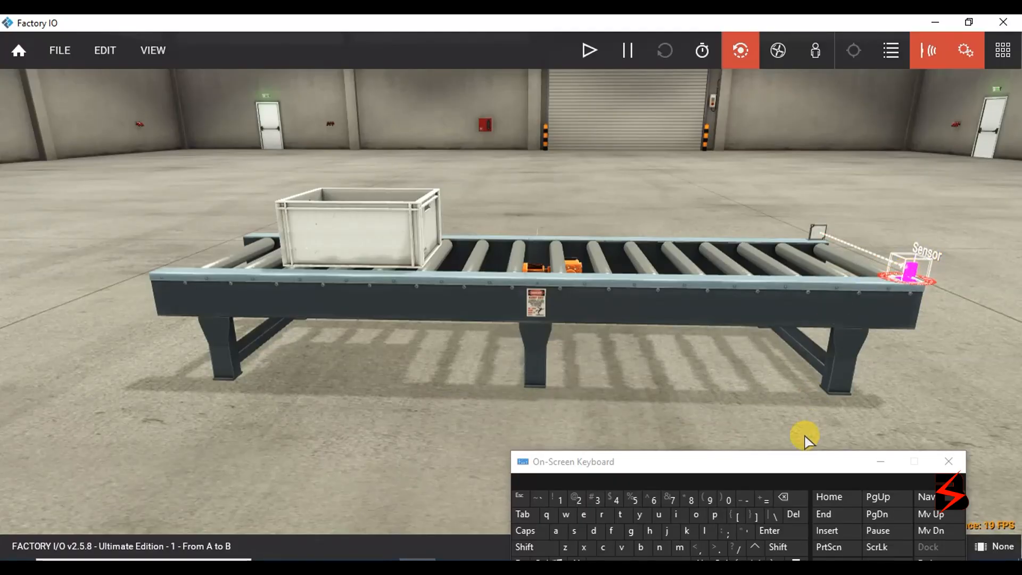
{"action": "left_click_drag", "start_coordinate": [762, 470], "coordinate": [768, 400]}
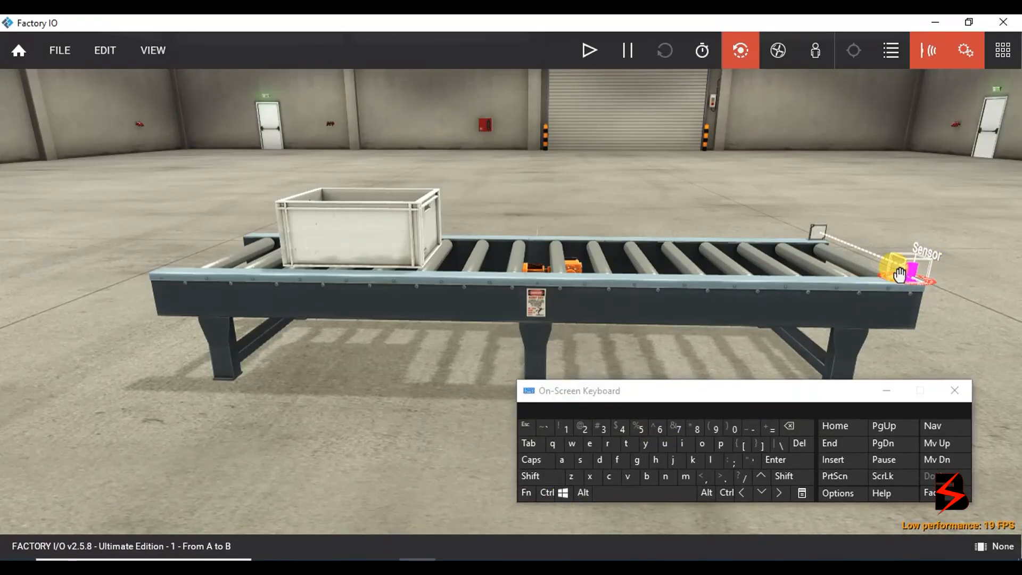
{"action": "left_click", "coordinate": [544, 492]}
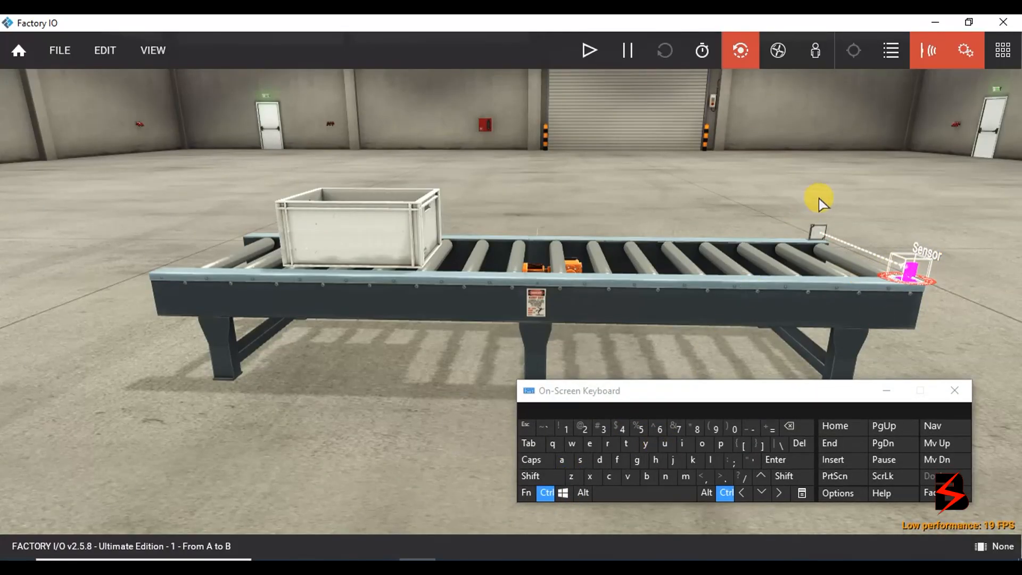
{"action": "left_click", "coordinate": [818, 232], "text": "ctrl"}
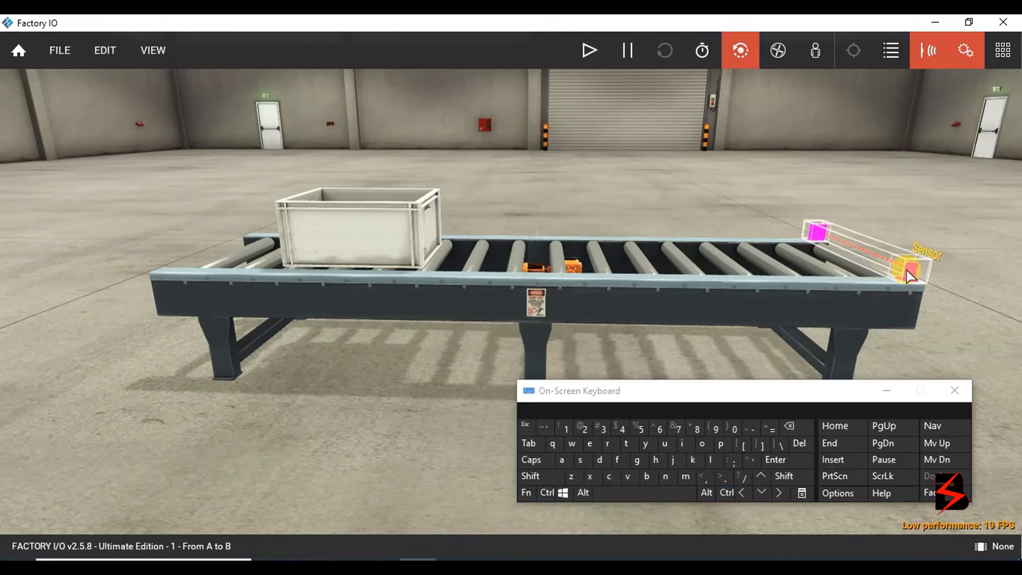
{"action": "left_click_drag", "start_coordinate": [916, 281], "coordinate": [857, 278]}
Copy the sensor and drop the pasted Retroreflective Sensor 0 at the conveyor's left end.
{"action": "left_click", "coordinate": [547, 492]}
{"action": "left_click", "coordinate": [609, 476]}
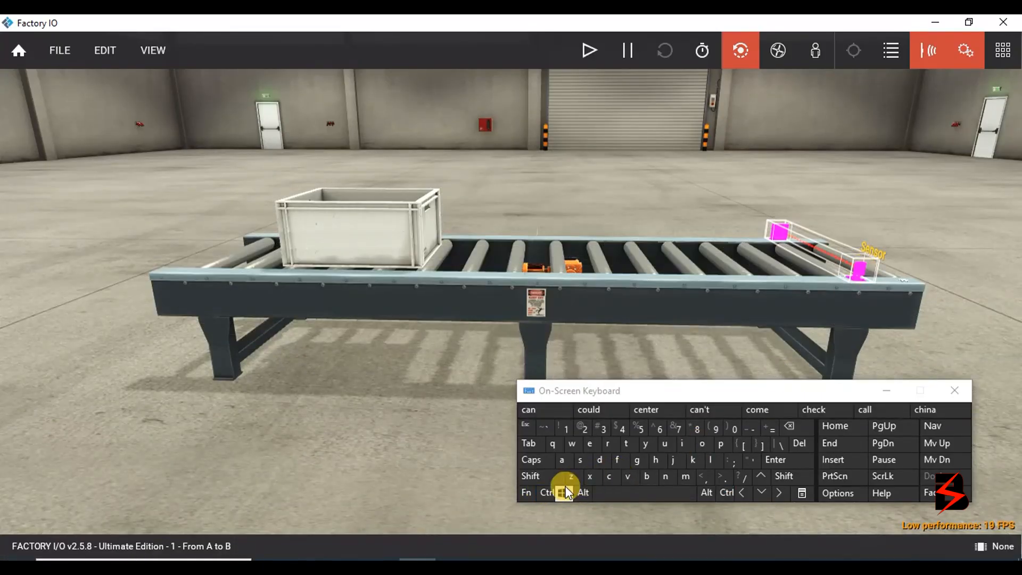
{"action": "left_click", "coordinate": [547, 493]}
{"action": "left_click", "coordinate": [629, 477]}
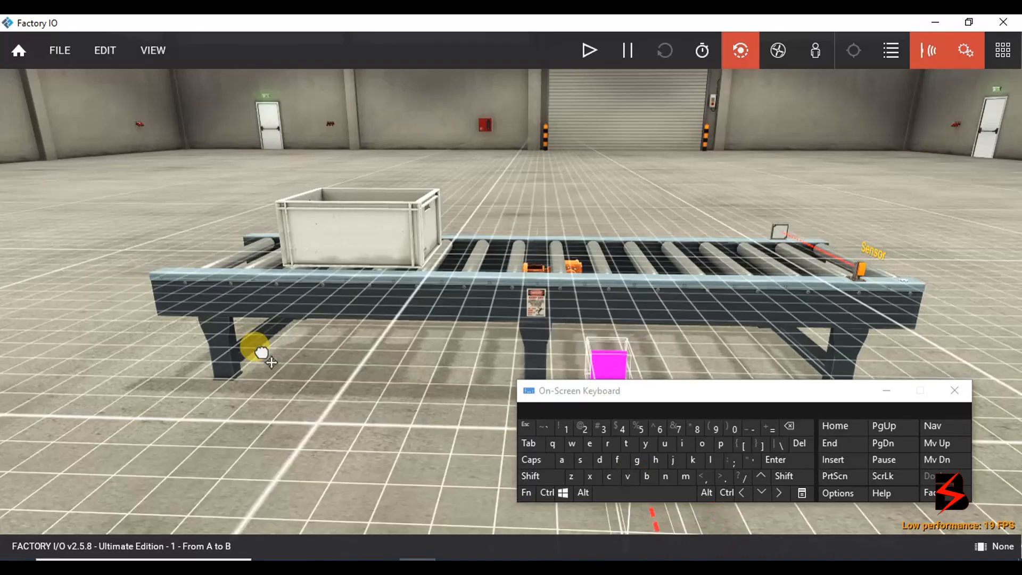
{"action": "left_click_drag", "start_coordinate": [326, 273], "coordinate": [396, 240]}
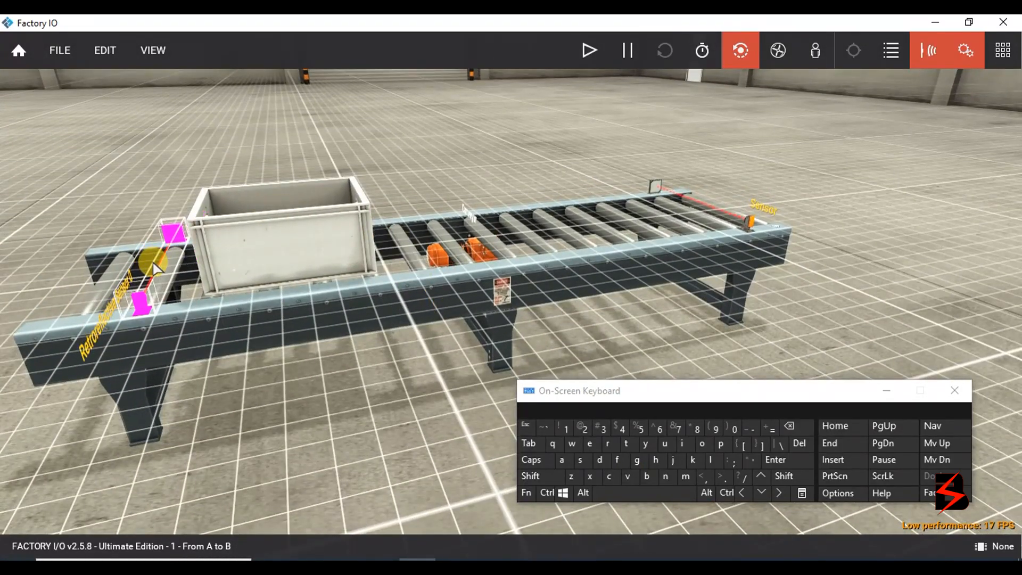
{"action": "left_click", "coordinate": [151, 264]}
{"action": "left_click", "coordinate": [344, 480]}
{"action": "left_click_drag", "start_coordinate": [239, 466], "coordinate": [383, 404]}
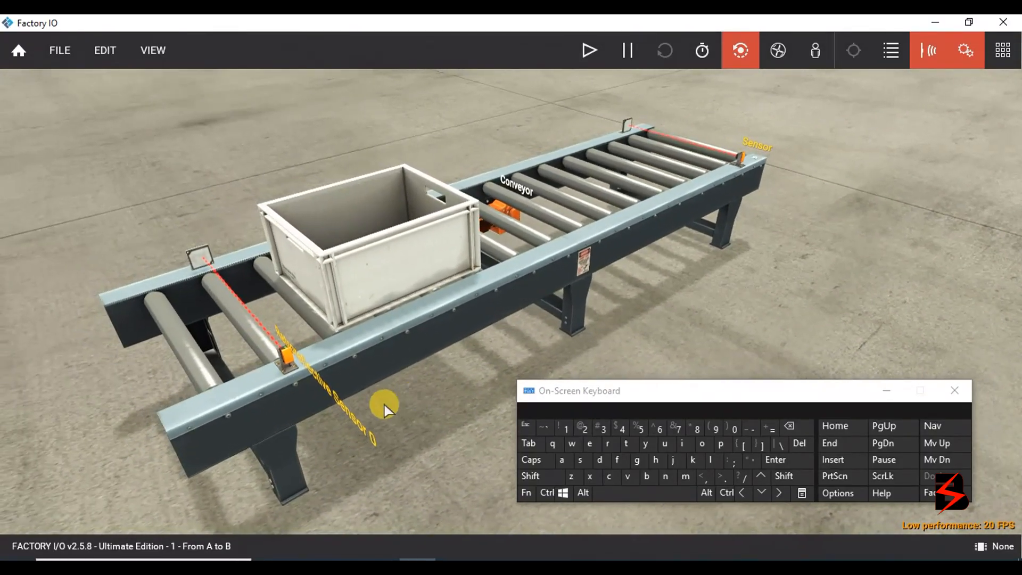
List both sensor tags, set the conveyor to Digital (+/-), and list its (+) and (-) tags.
{"action": "left_click", "coordinate": [754, 153]}
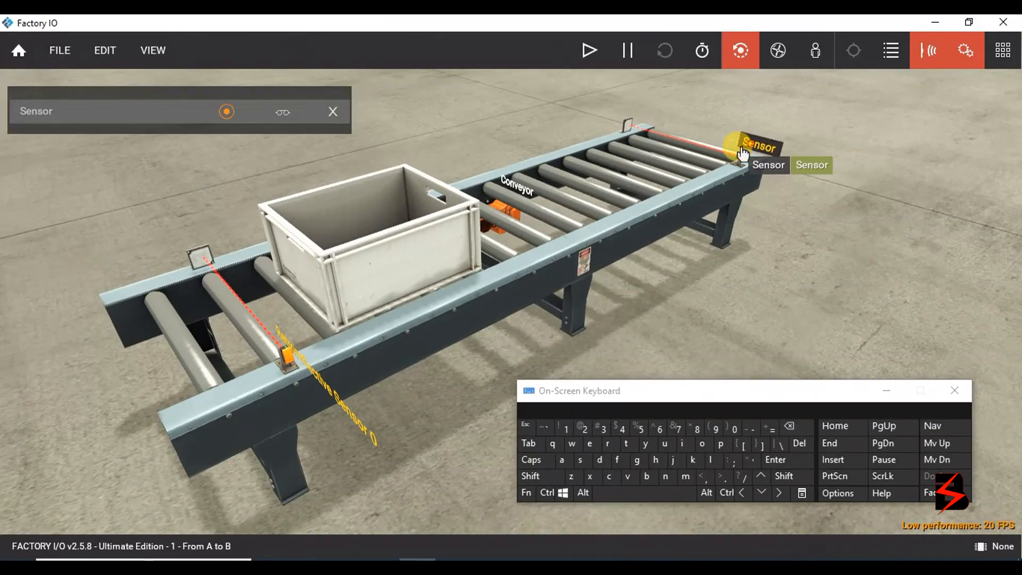
{"action": "left_click", "coordinate": [346, 419]}
{"action": "left_click", "coordinate": [551, 276]}
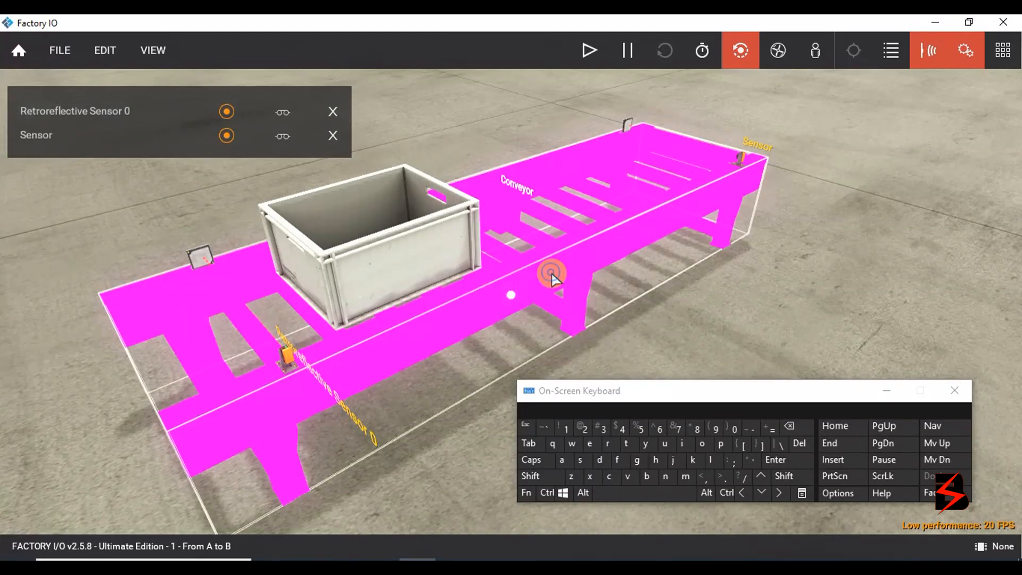
{"action": "right_click", "coordinate": [551, 275]}
{"action": "mouse_move", "coordinate": [642, 527]}
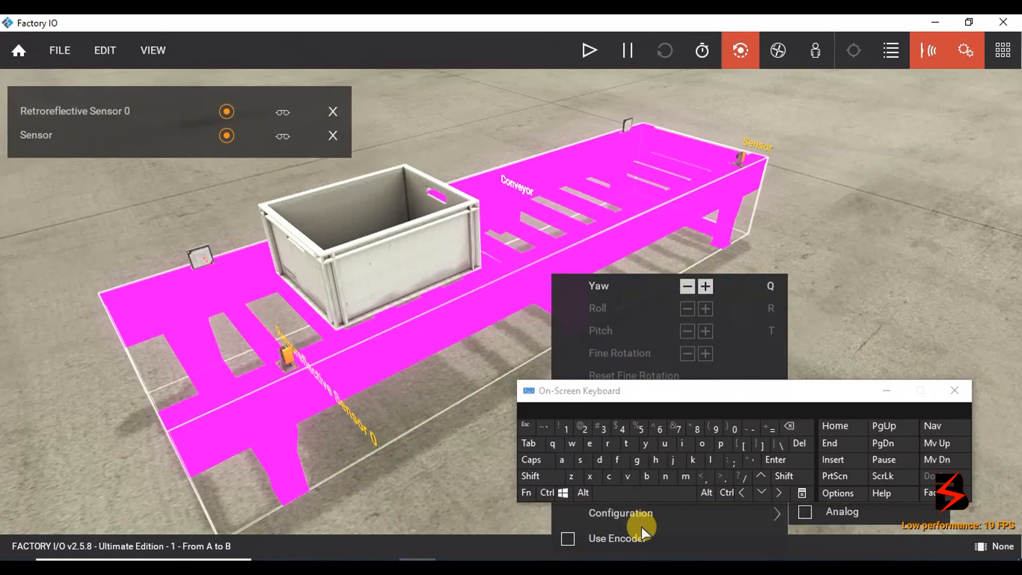
{"action": "left_click_drag", "start_coordinate": [726, 396], "coordinate": [848, 149]}
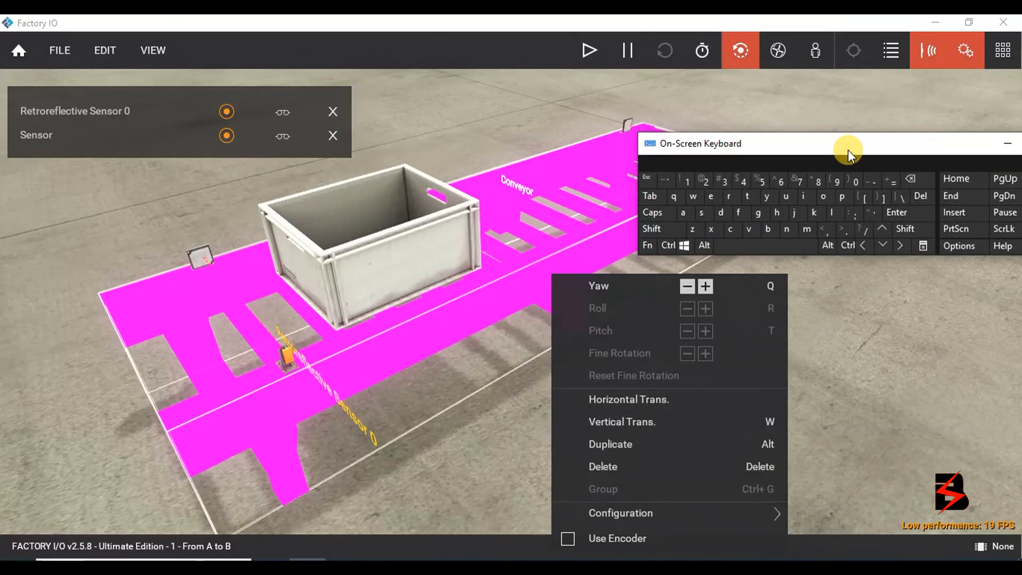
{"action": "mouse_move", "coordinate": [687, 517]}
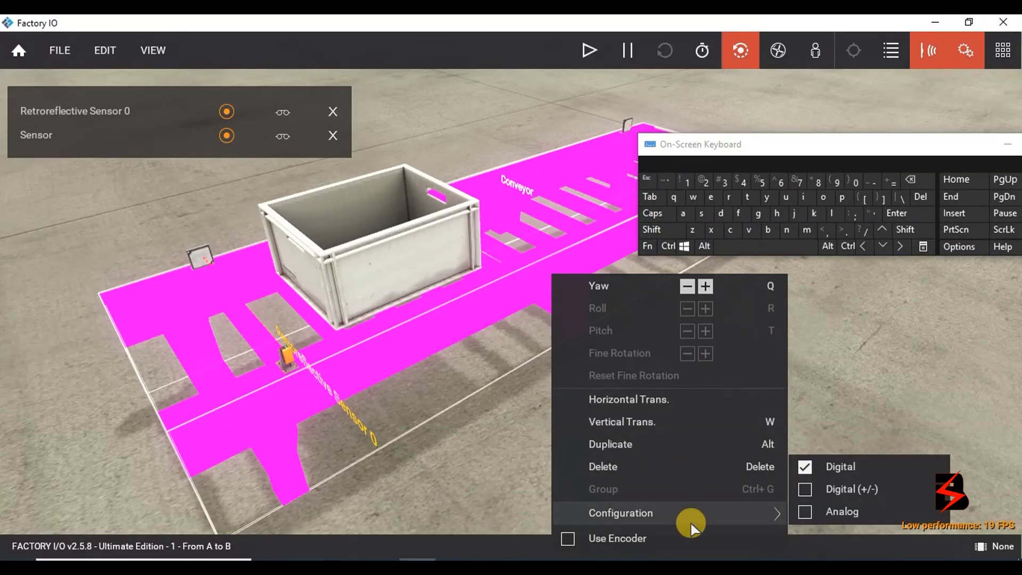
{"action": "left_click", "coordinate": [832, 488]}
{"action": "left_click", "coordinate": [866, 388]}
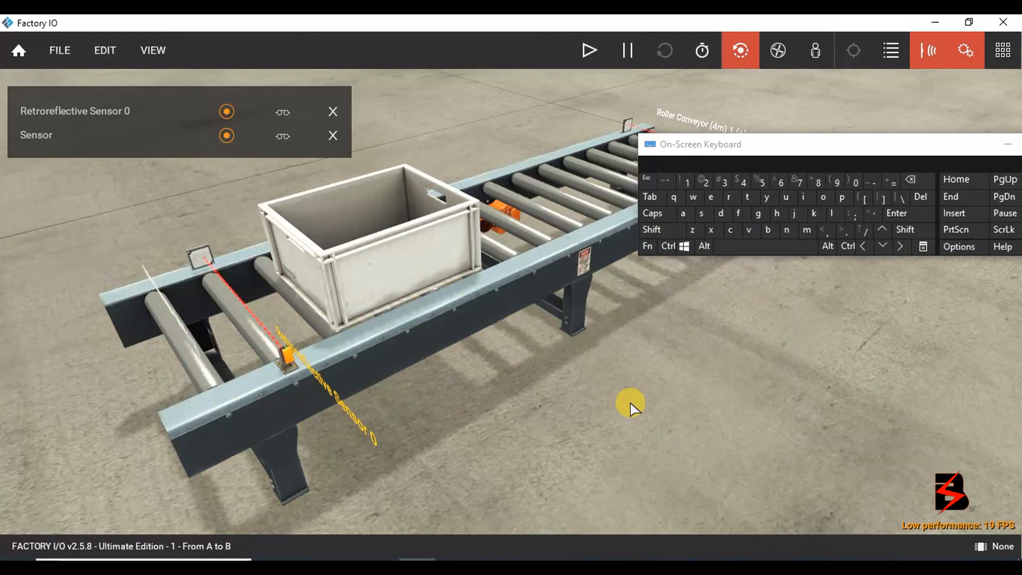
{"action": "left_click", "coordinate": [183, 332]}
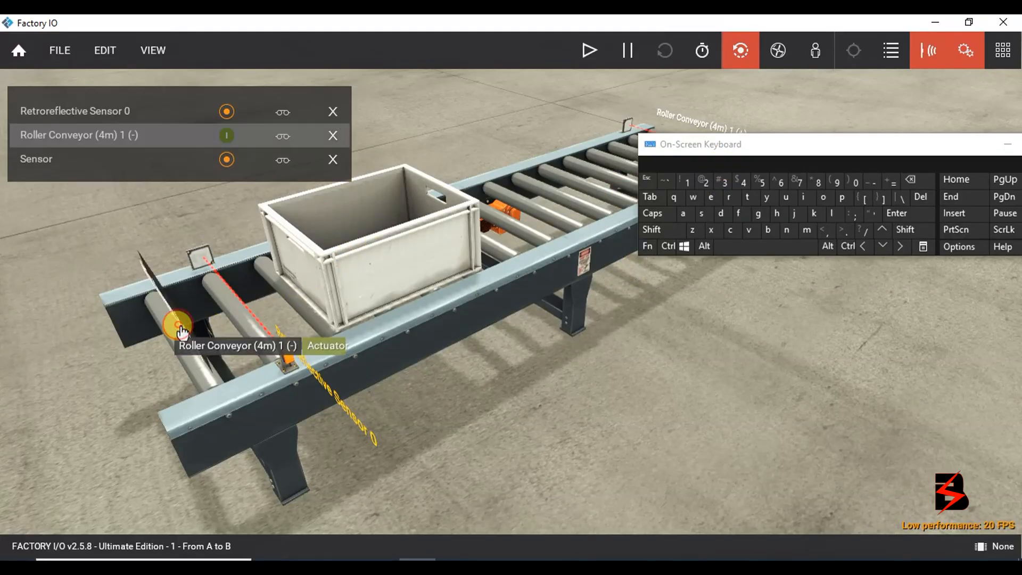
{"action": "left_click", "coordinate": [697, 131]}
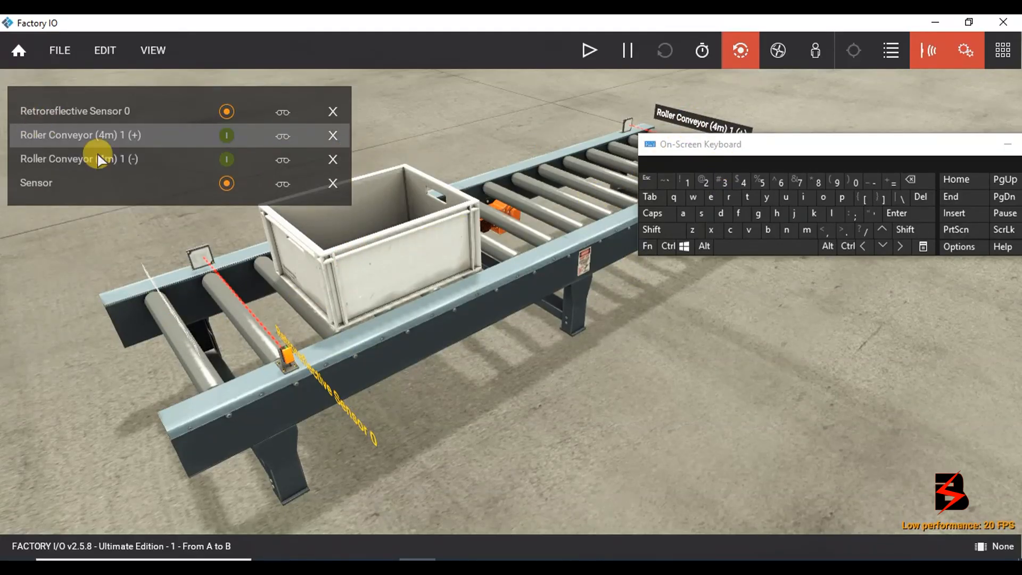
Rename the conveyor's (+) tag to FX and its (-) tag to RX.
{"action": "double_click", "coordinate": [142, 134]}
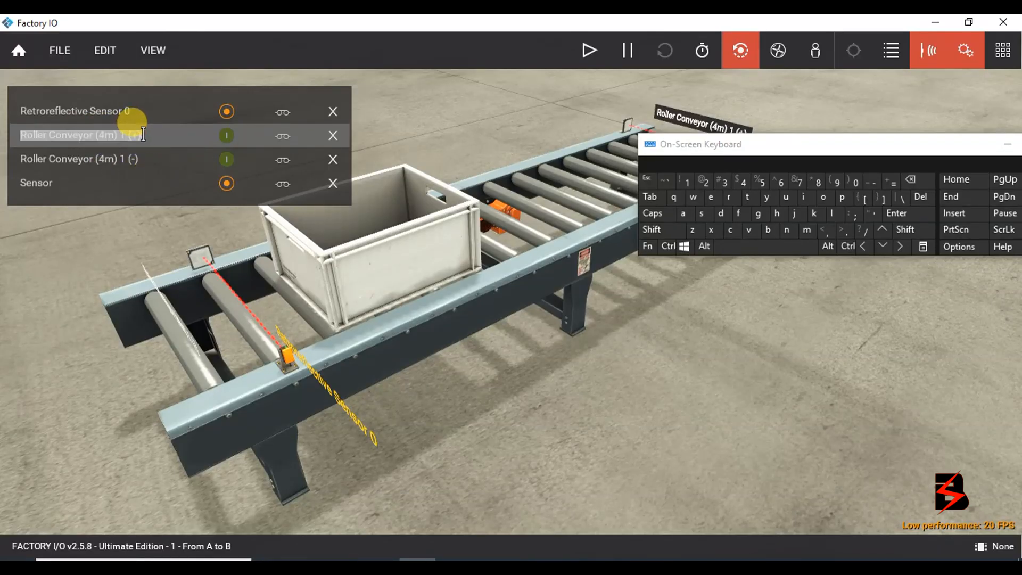
{"action": "left_click", "coordinate": [656, 212]}
{"action": "left_click", "coordinate": [740, 215]}
{"action": "left_click", "coordinate": [712, 229]}
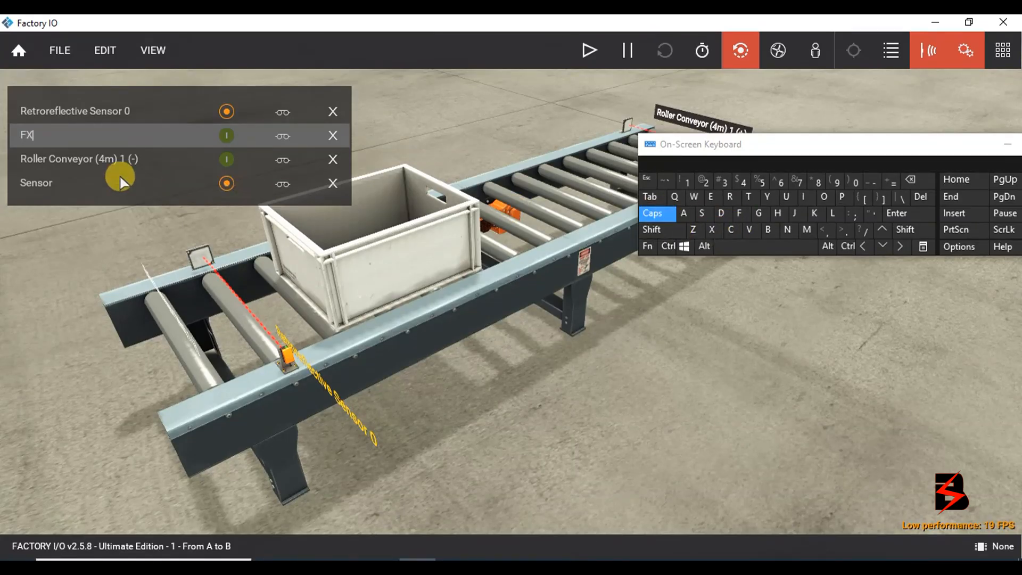
{"action": "left_click", "coordinate": [64, 160]}
{"action": "double_click", "coordinate": [65, 160]}
{"action": "double_click", "coordinate": [69, 159]}
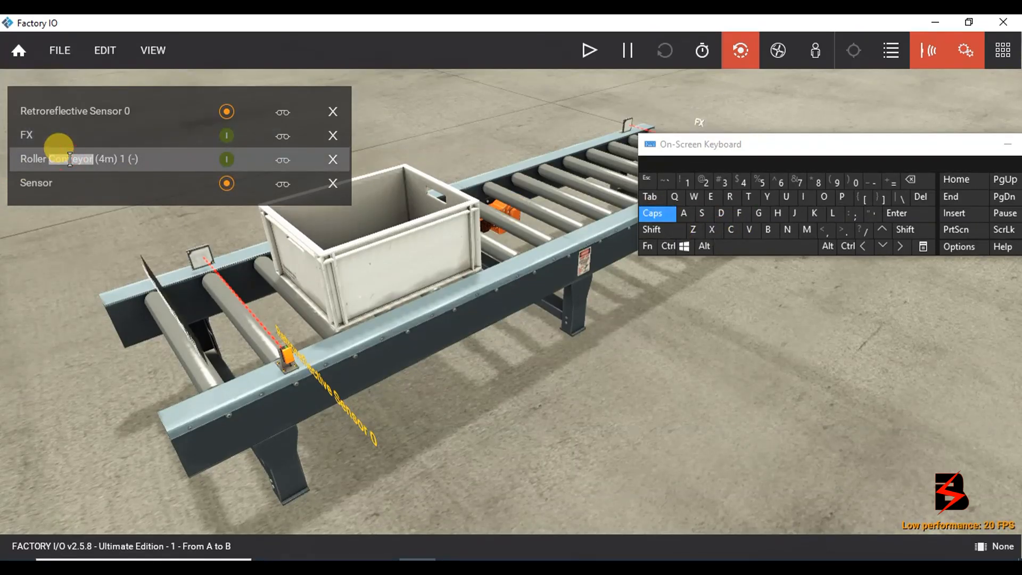
{"action": "left_click_drag", "start_coordinate": [138, 159], "coordinate": [55, 159]}
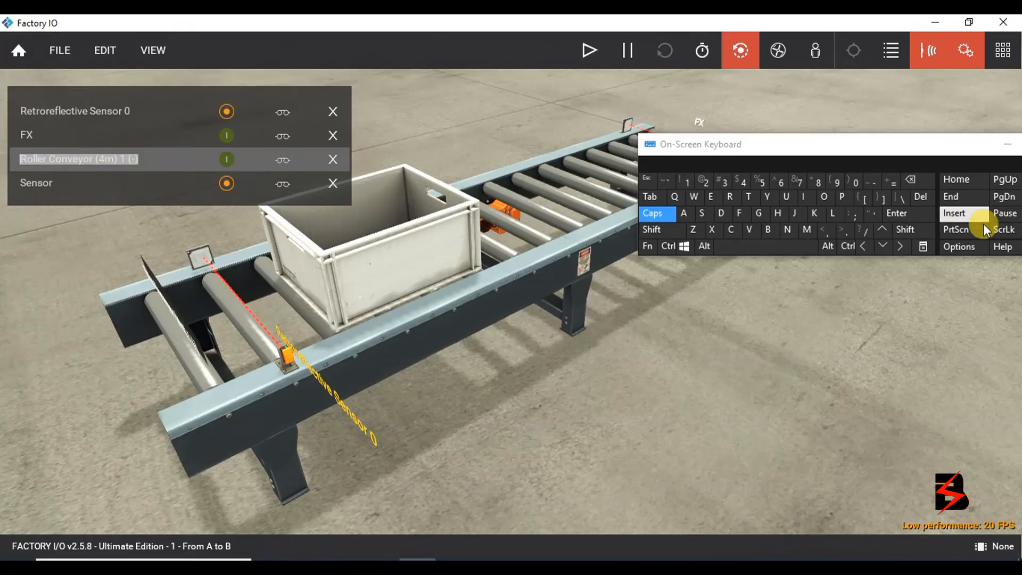
{"action": "left_click", "coordinate": [730, 198]}
{"action": "left_click", "coordinate": [712, 229]}
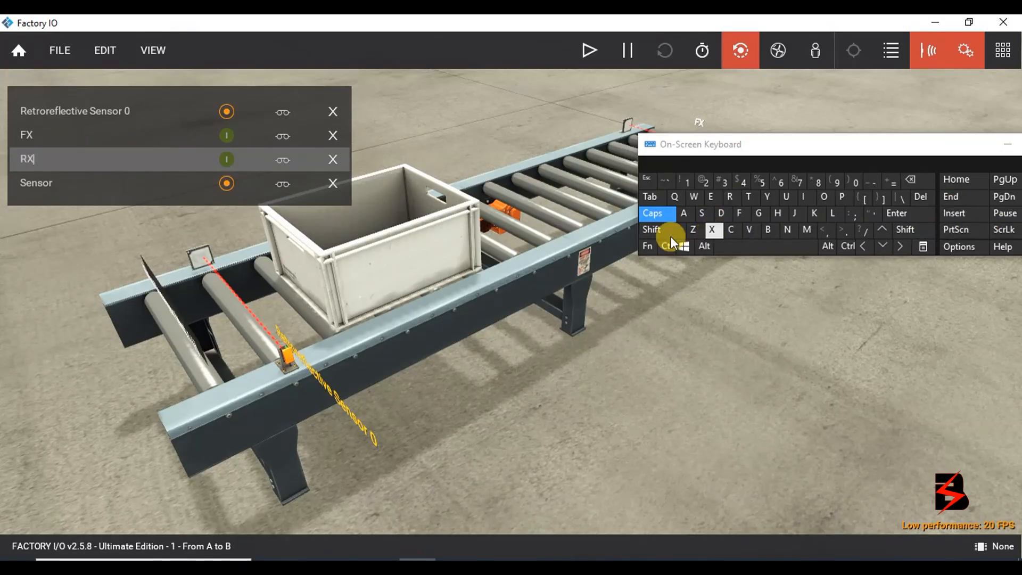
Rename the Sensor tag to FS and Retroreflective Sensor 0 to BS.
{"action": "left_click", "coordinate": [32, 189]}
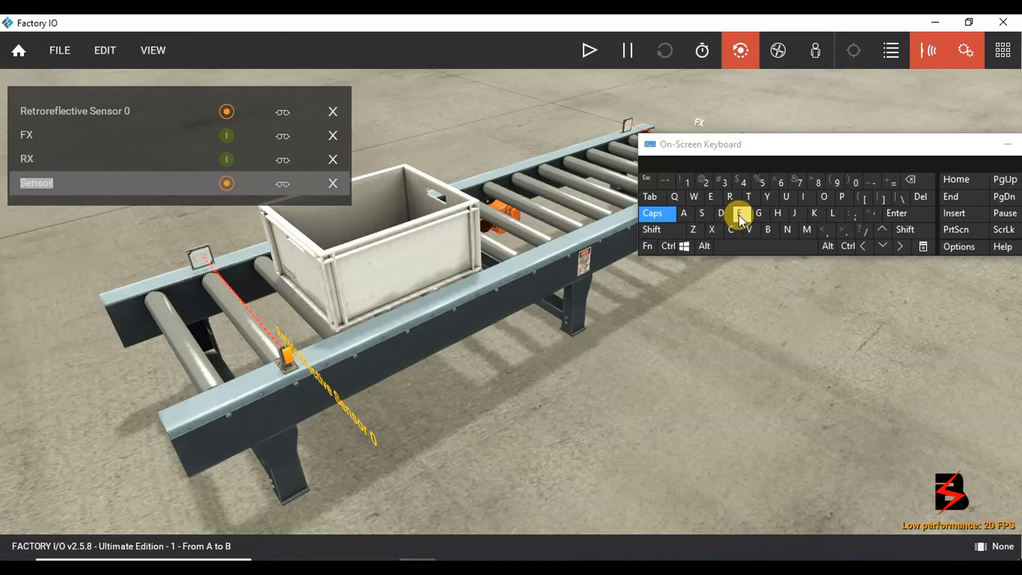
{"action": "left_click", "coordinate": [672, 219]}
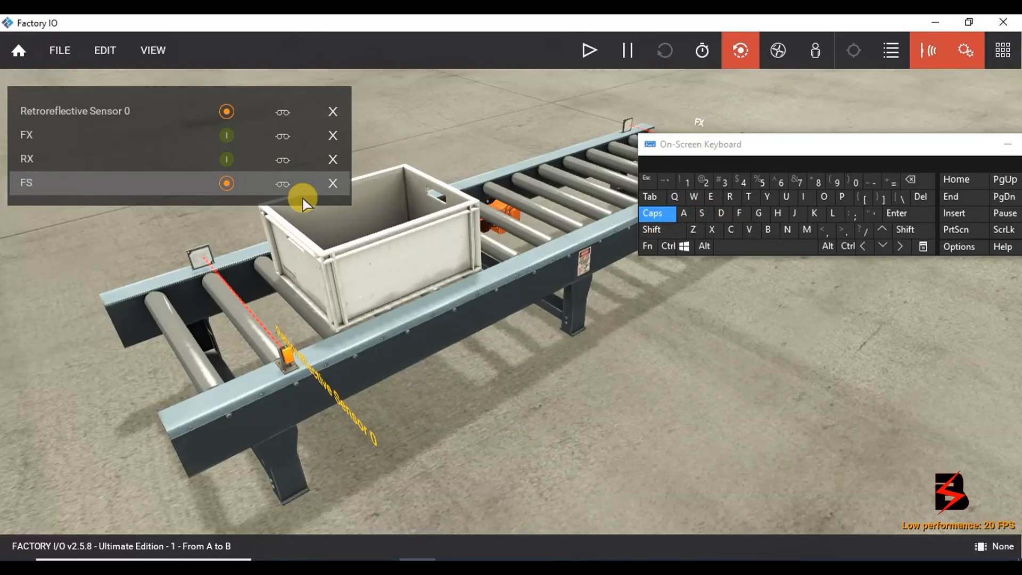
{"action": "double_click", "coordinate": [105, 111]}
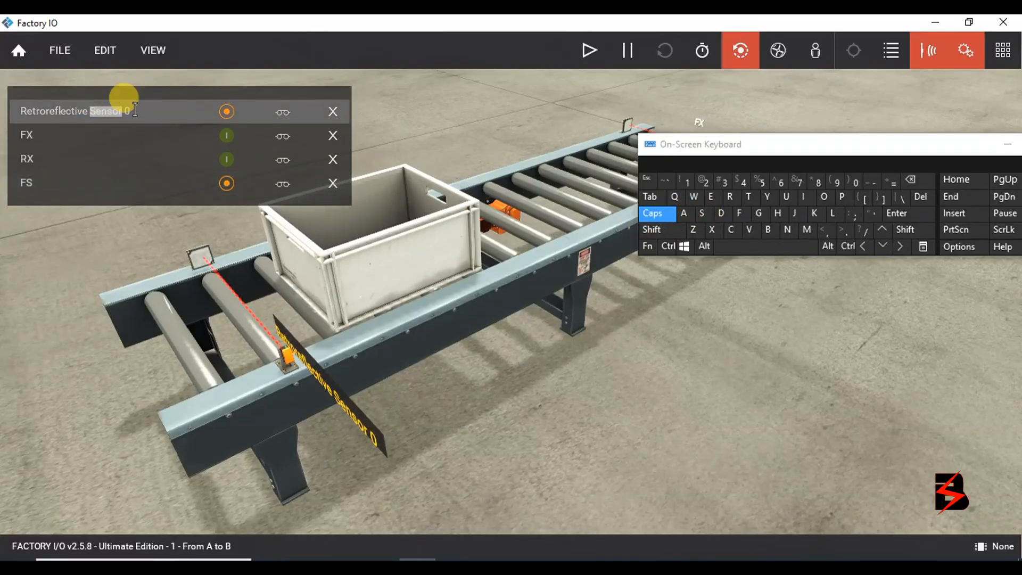
{"action": "triple_click", "coordinate": [122, 116]}
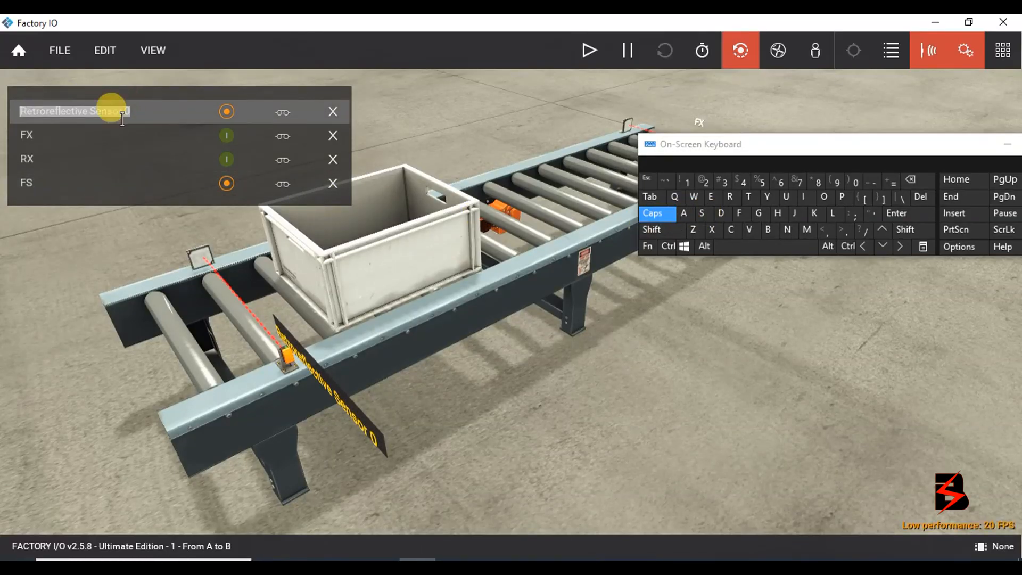
{"action": "left_click", "coordinate": [769, 231]}
{"action": "left_click", "coordinate": [702, 214]}
{"action": "left_click", "coordinate": [750, 390]}
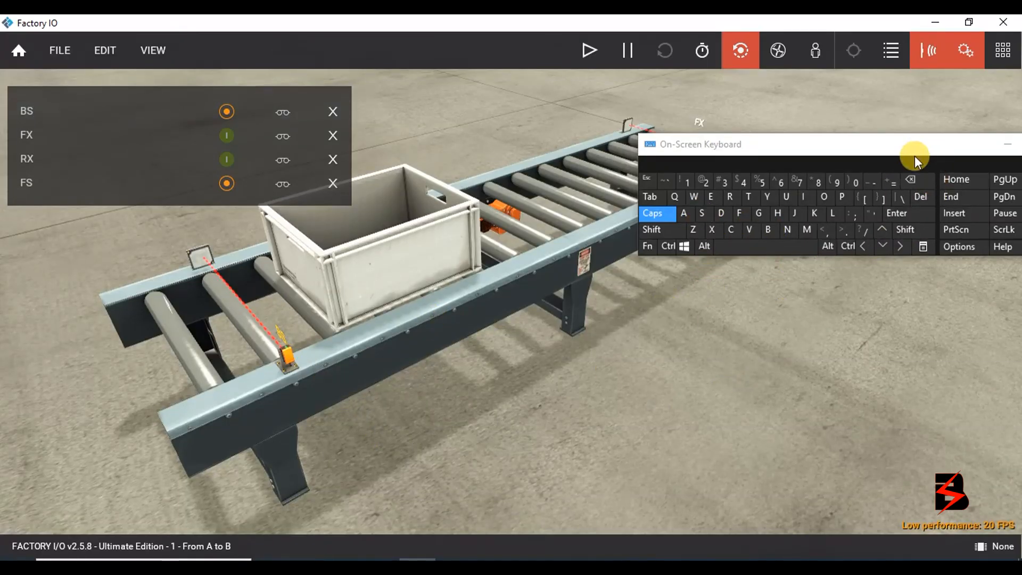
{"action": "left_click_drag", "start_coordinate": [924, 149], "coordinate": [815, 347]}
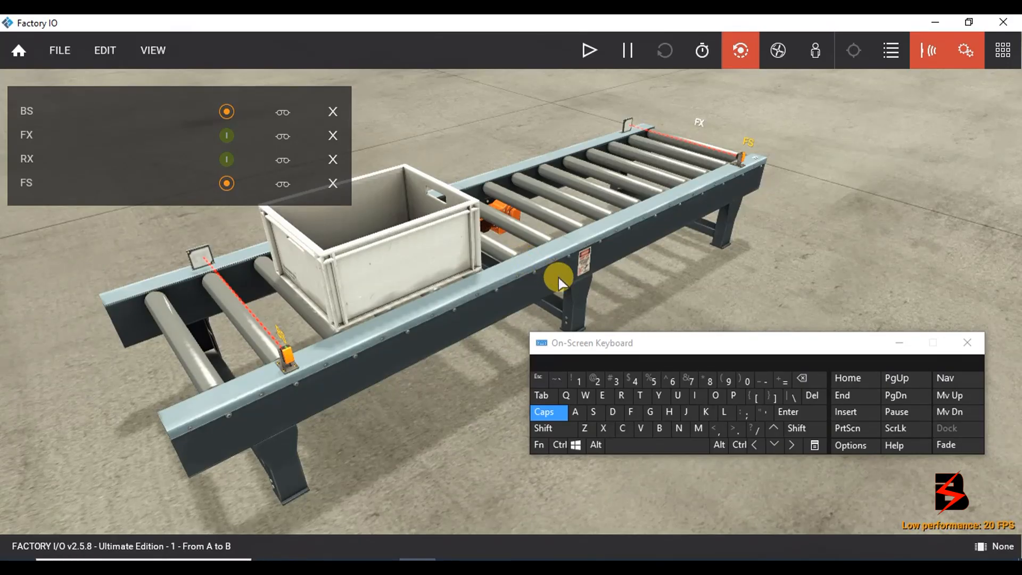
Start the simulation and toggle forced FX and RX to roll the box forward and back.
{"action": "left_click_drag", "start_coordinate": [759, 346], "coordinate": [767, 381]}
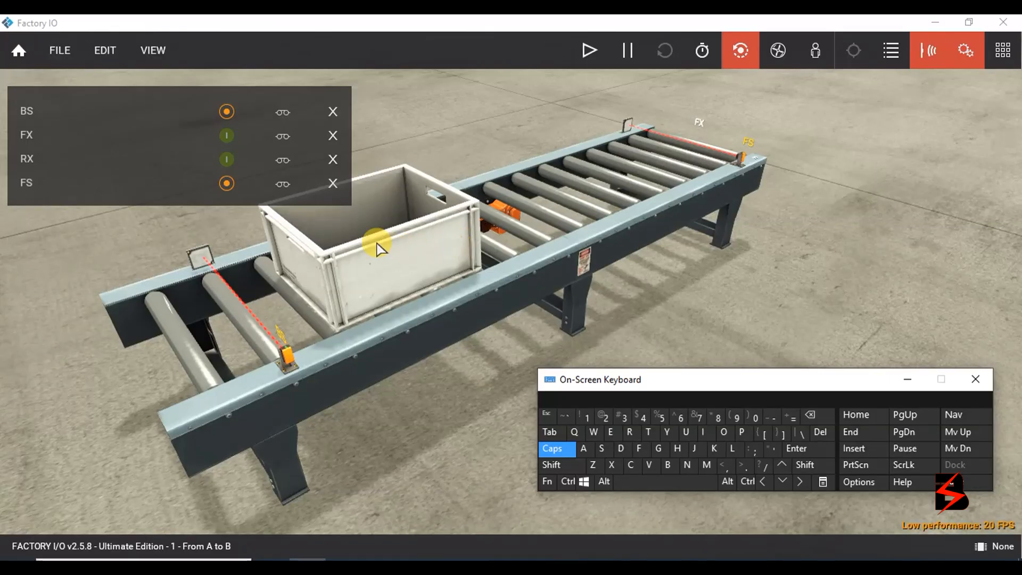
{"action": "left_click", "coordinate": [596, 51]}
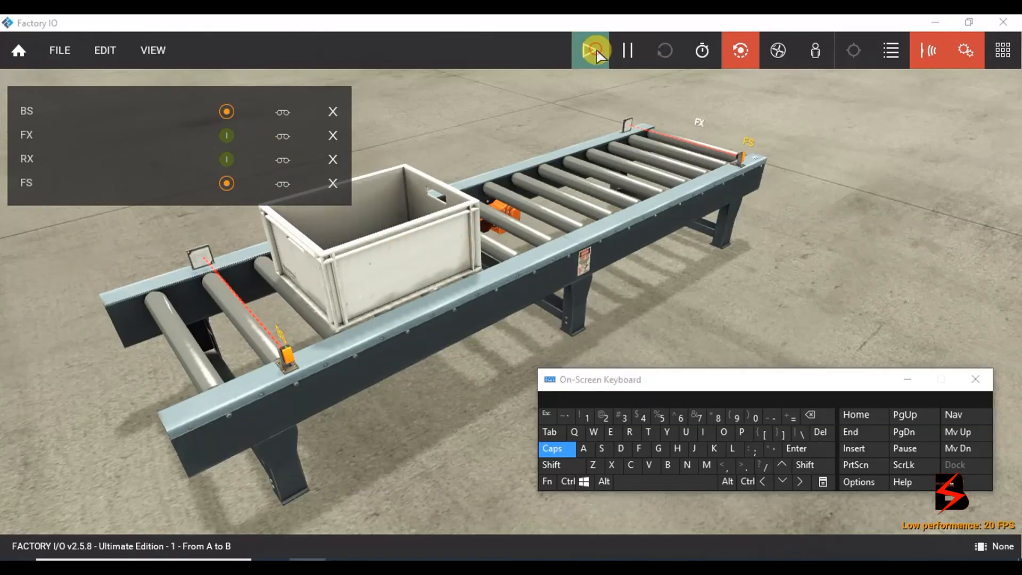
{"action": "left_click", "coordinate": [228, 136]}
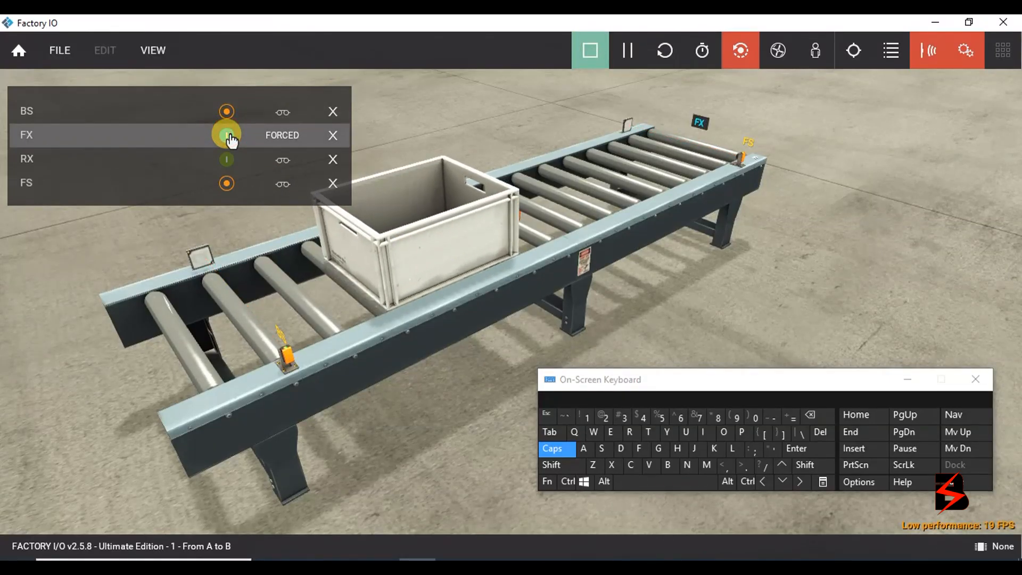
{"action": "left_click", "coordinate": [228, 134]}
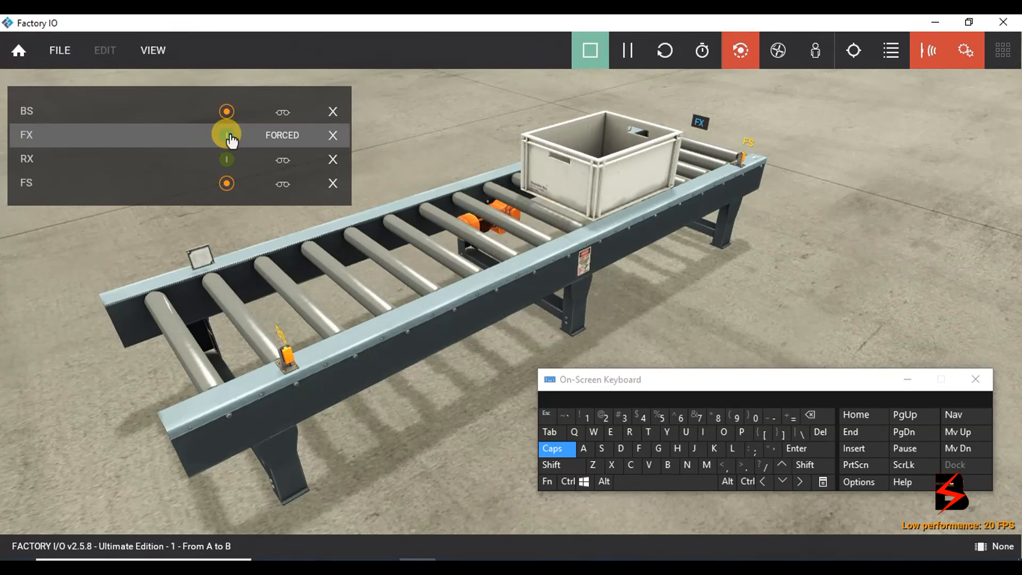
{"action": "left_click", "coordinate": [225, 158]}
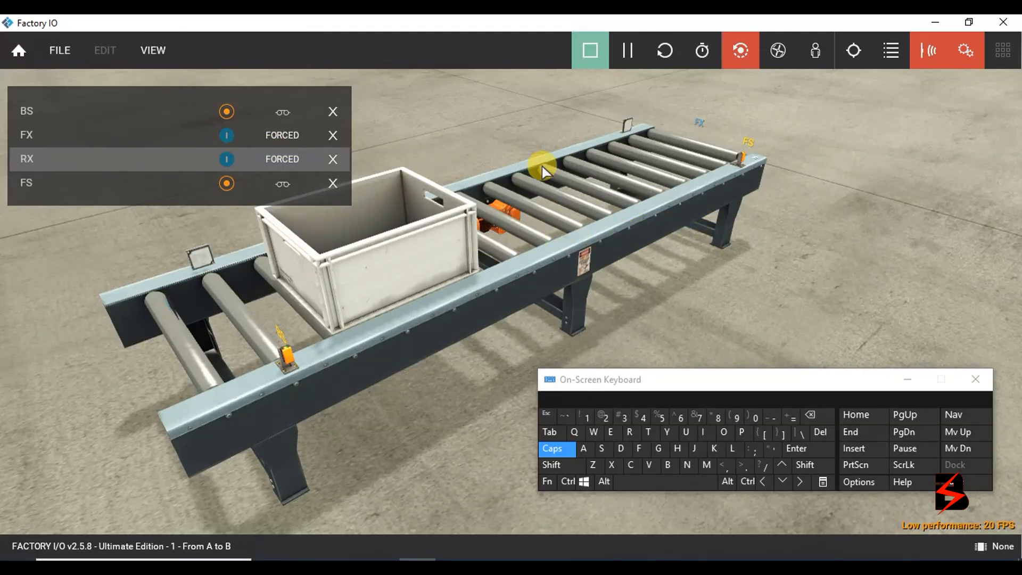
{"action": "left_click", "coordinate": [228, 136]}
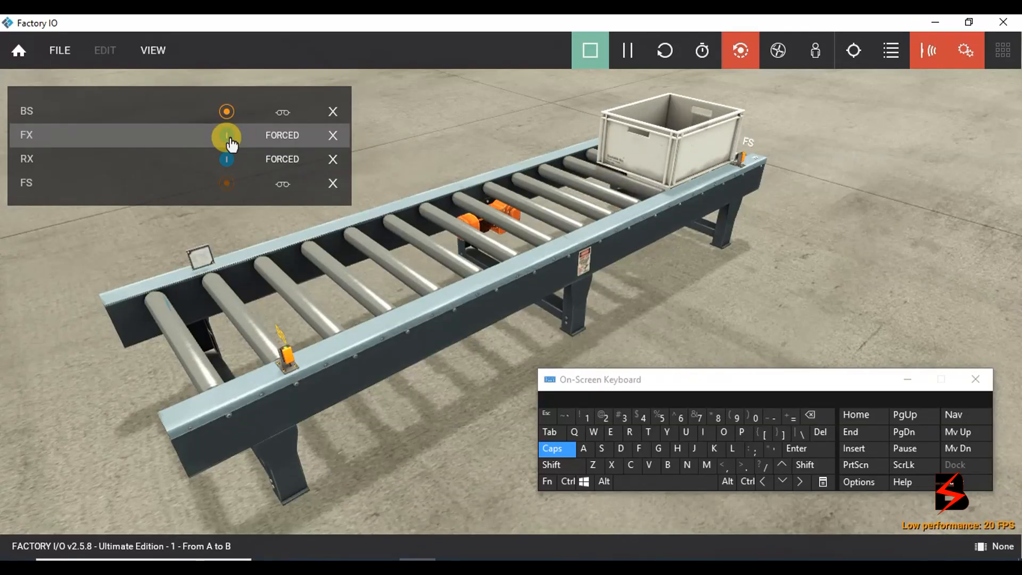
{"action": "left_click", "coordinate": [228, 159]}
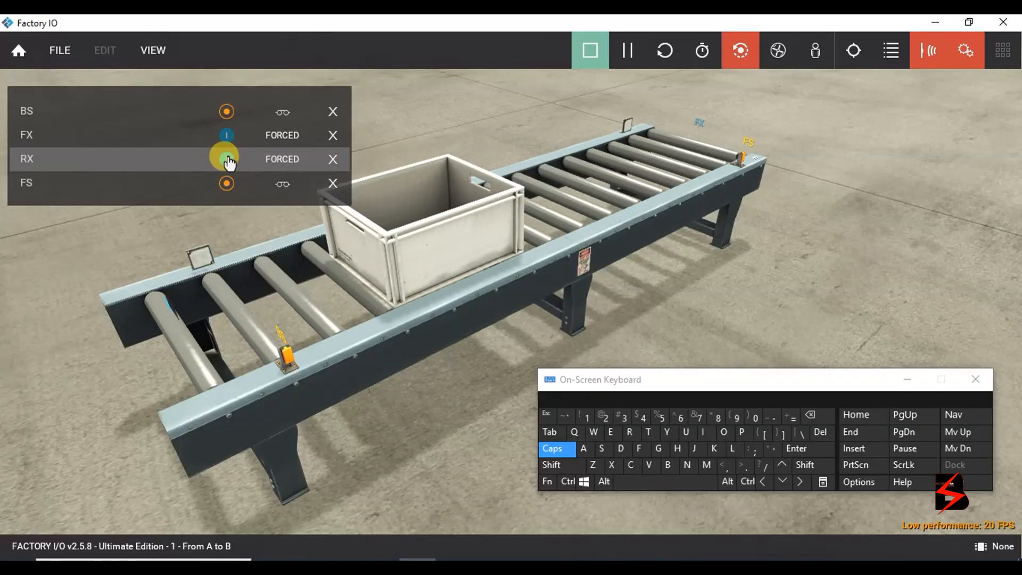
{"action": "left_click", "coordinate": [227, 158]}
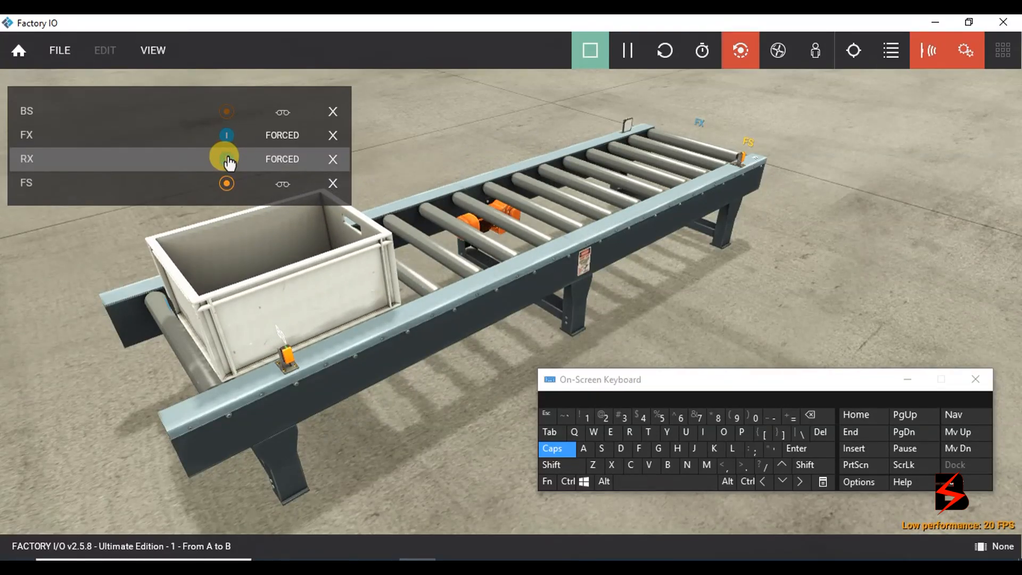
{"action": "left_click", "coordinate": [229, 136]}
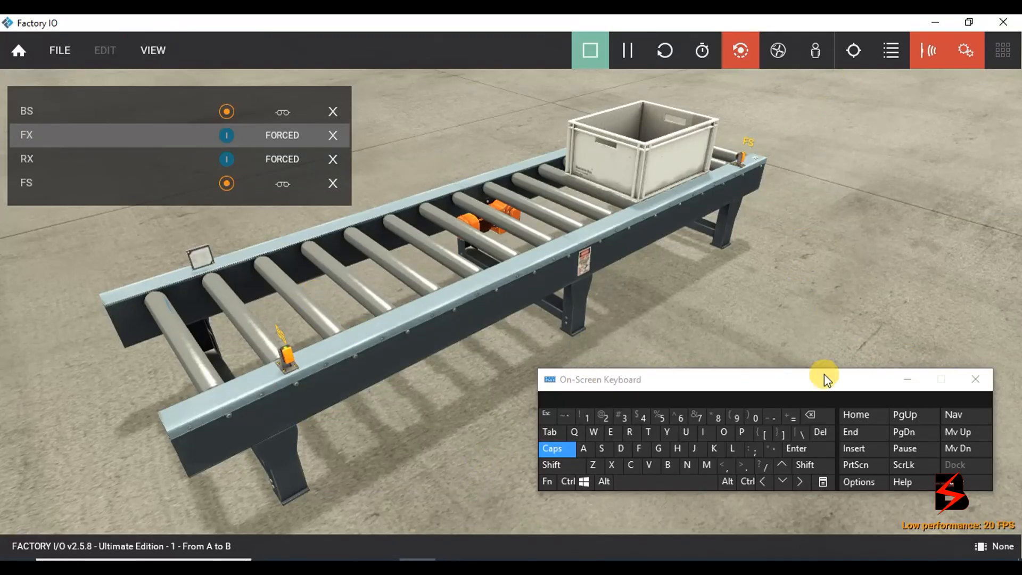
Release forced FX and RX, remove the BS, FS, FX and RX tags, and switch to TIA Portal.
{"action": "left_click", "coordinate": [284, 135]}
{"action": "left_click", "coordinate": [284, 159]}
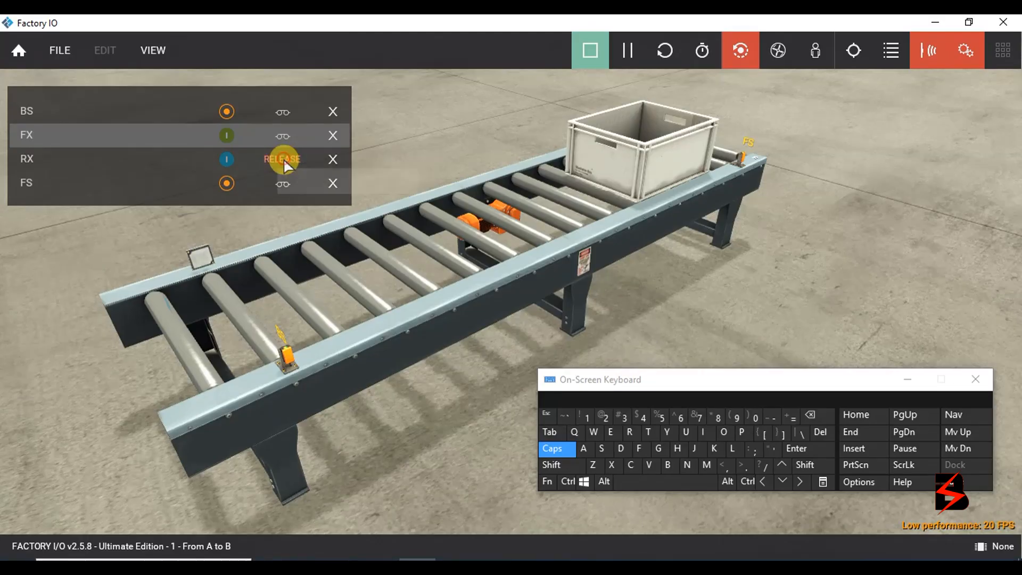
{"action": "left_click", "coordinate": [333, 113]}
{"action": "left_click", "coordinate": [333, 112]}
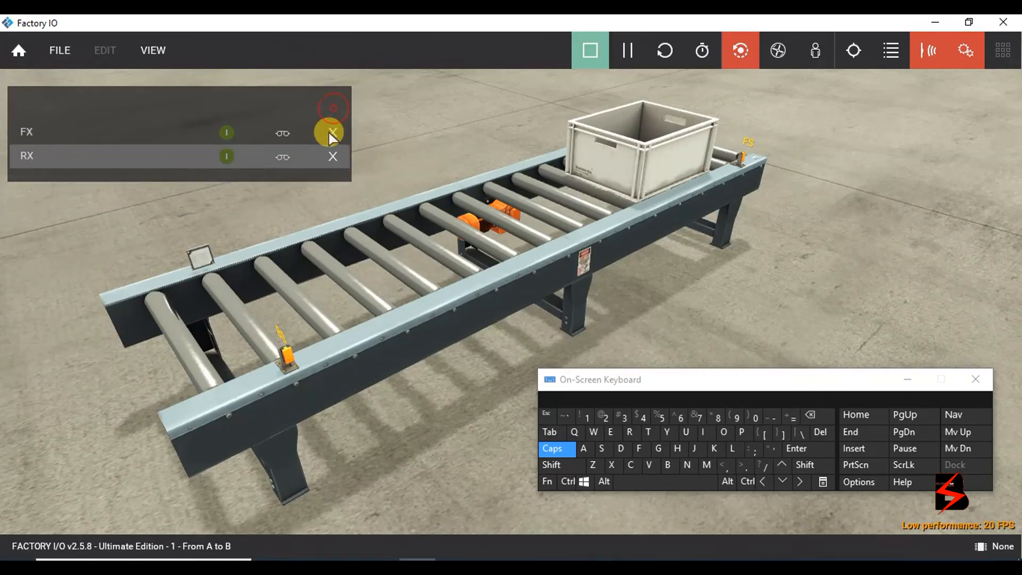
{"action": "left_click", "coordinate": [334, 113]}
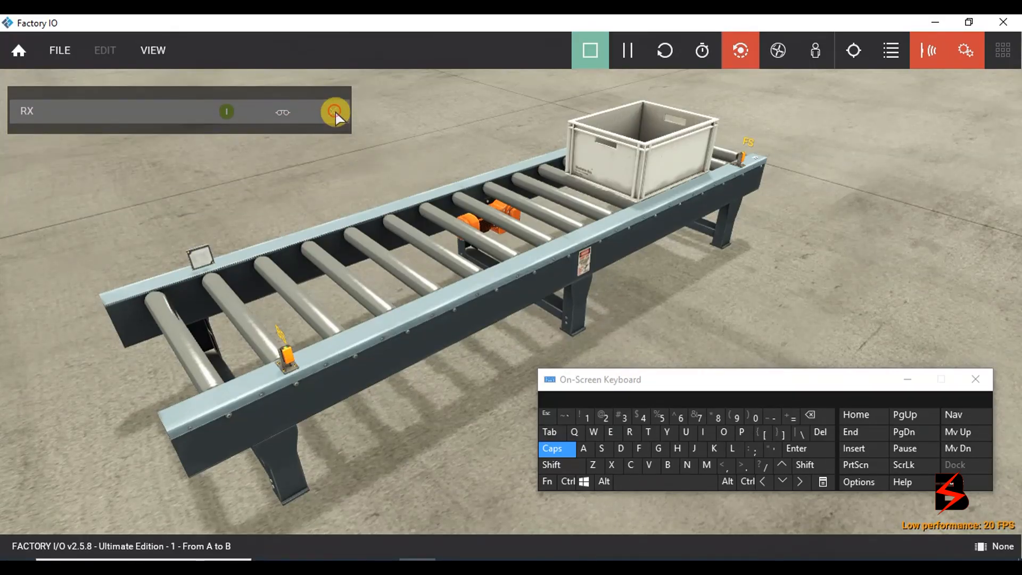
{"action": "left_click", "coordinate": [335, 113]}
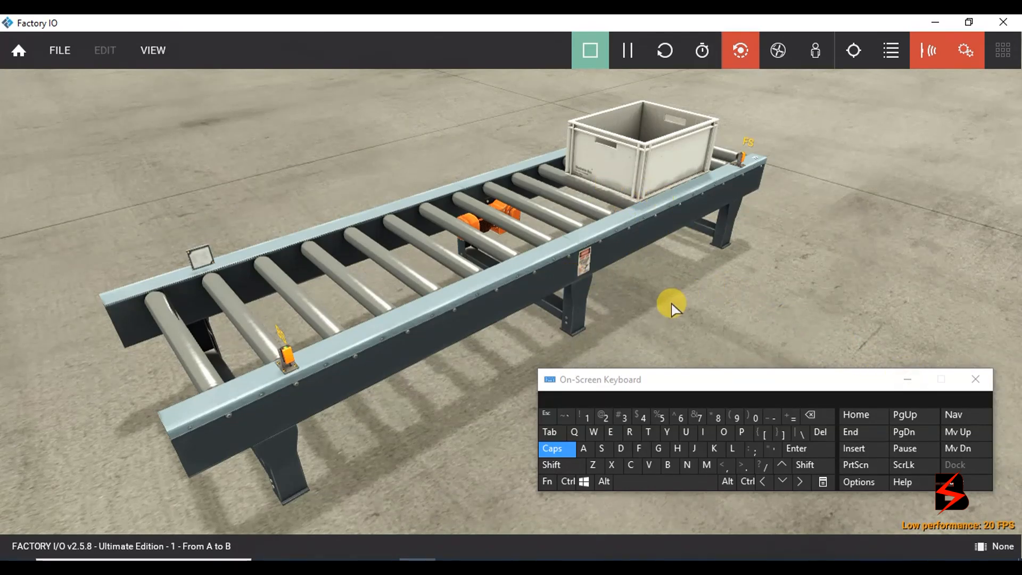
{"action": "left_click", "coordinate": [343, 560]}
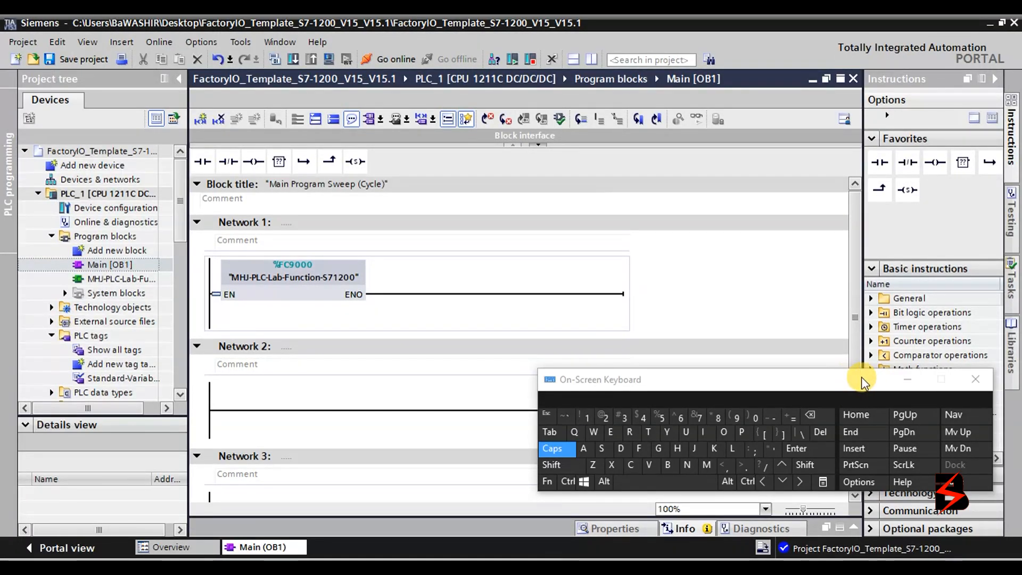
Hide the on-screen keyboard, expand PLC_1 in the project tree, and launch Add new device.
{"action": "left_click", "coordinate": [897, 381]}
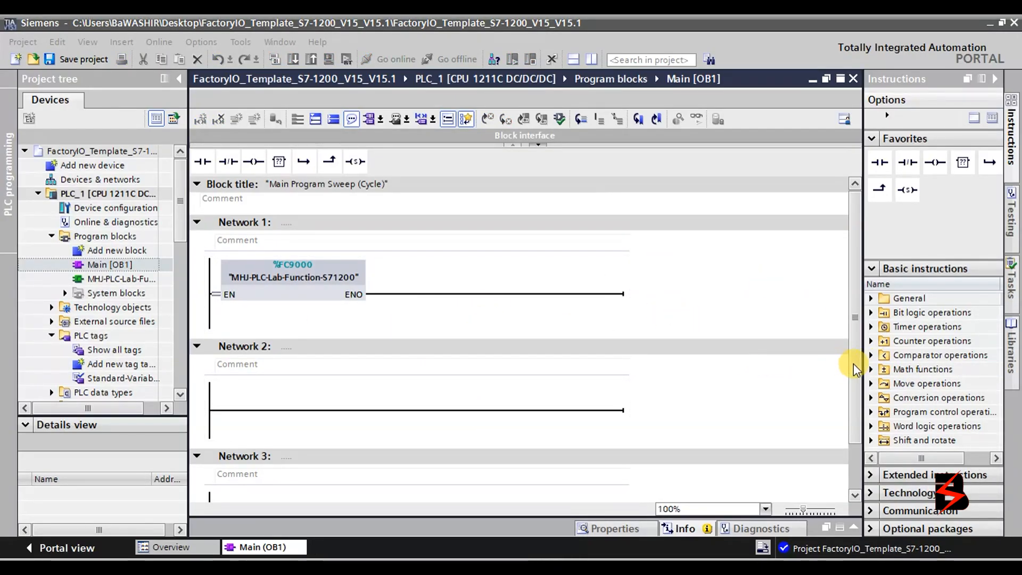
{"action": "scroll", "coordinate": [492, 202], "scroll_direction": "down", "scroll_amount": 1}
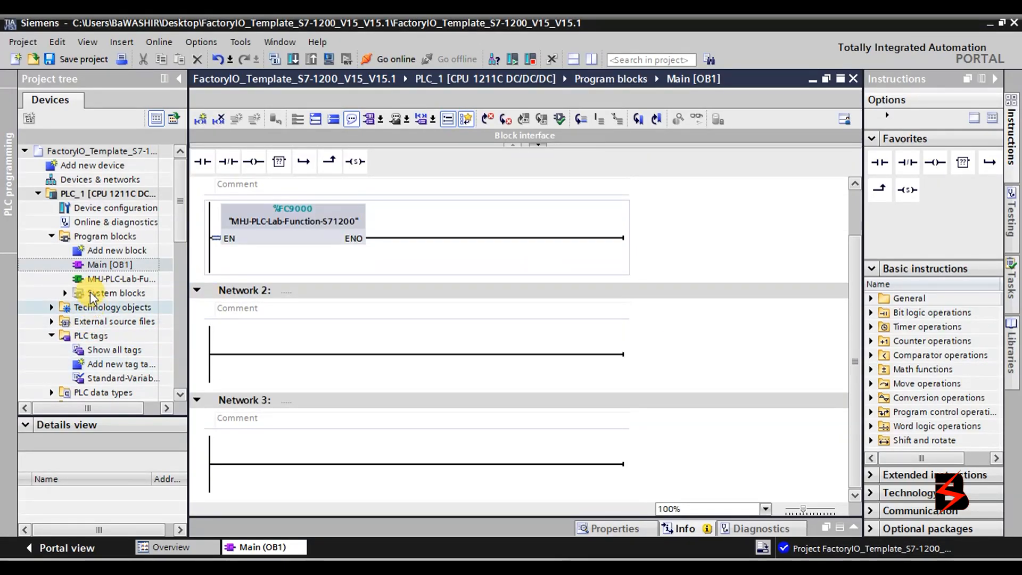
{"action": "left_click", "coordinate": [40, 195]}
{"action": "left_click", "coordinate": [39, 194]}
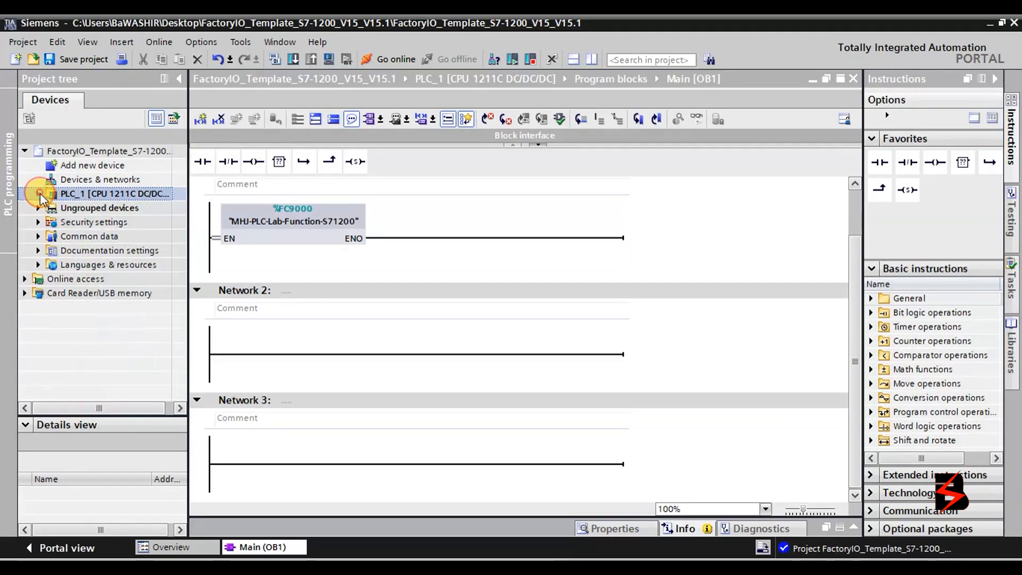
{"action": "double_click", "coordinate": [137, 195]}
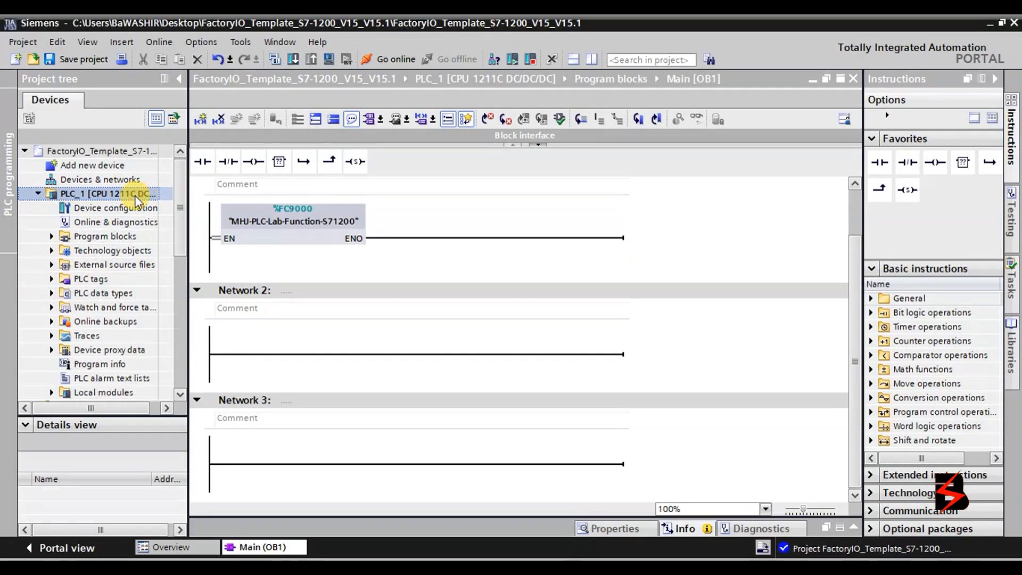
{"action": "left_click", "coordinate": [97, 168]}
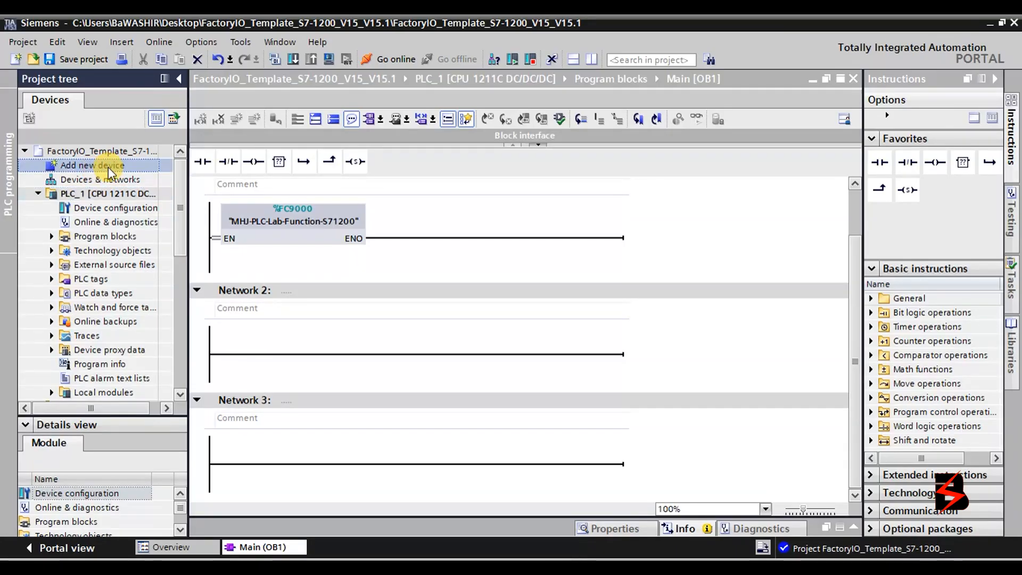
{"action": "double_click", "coordinate": [107, 167]}
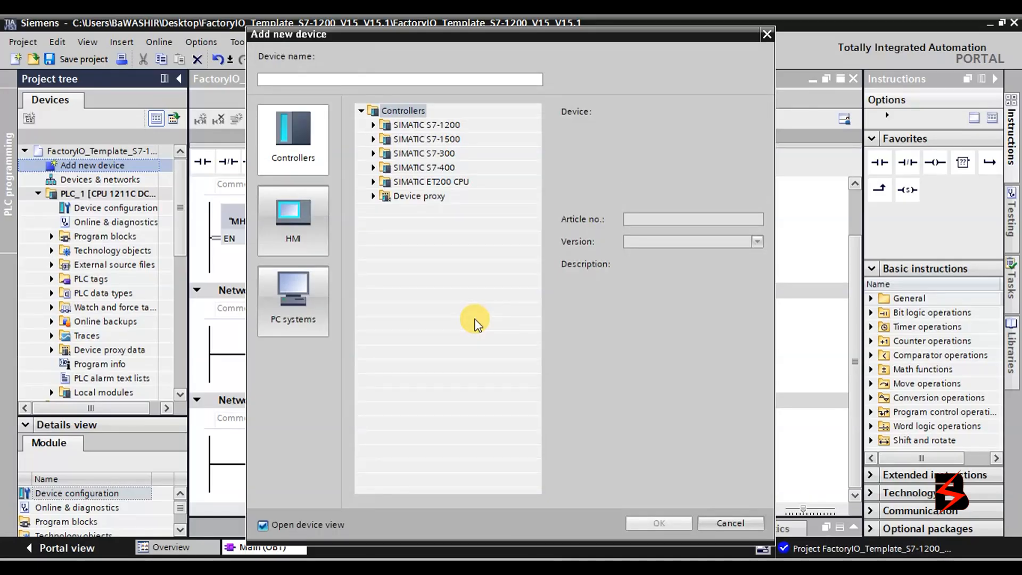
Select HMI > SIMATIC Basic Panel > 7" Display > KTP700 Basic PN, article 6AV2 123-2GB03-0AX0.
{"action": "left_click", "coordinate": [308, 226]}
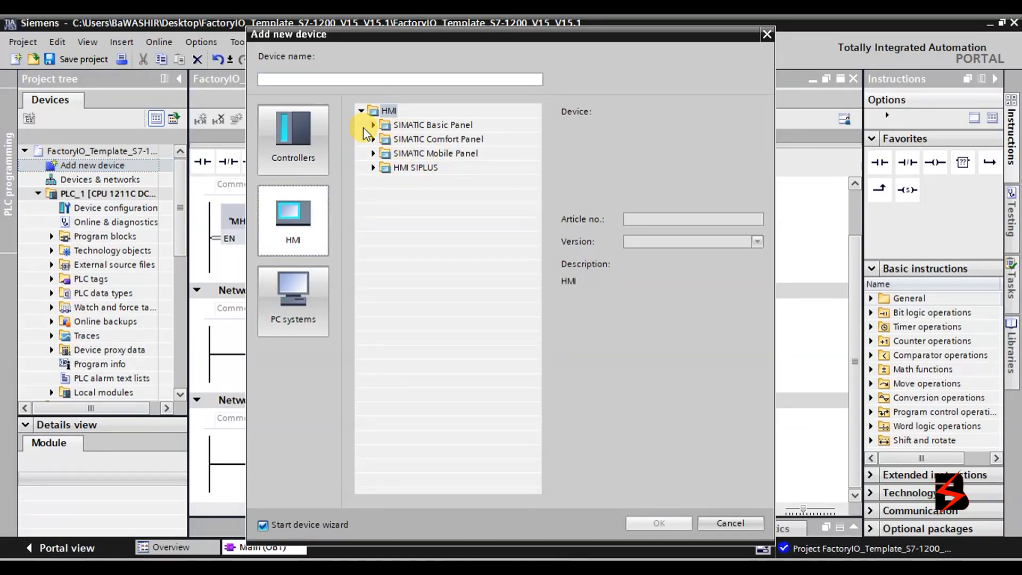
{"action": "left_click", "coordinate": [373, 125]}
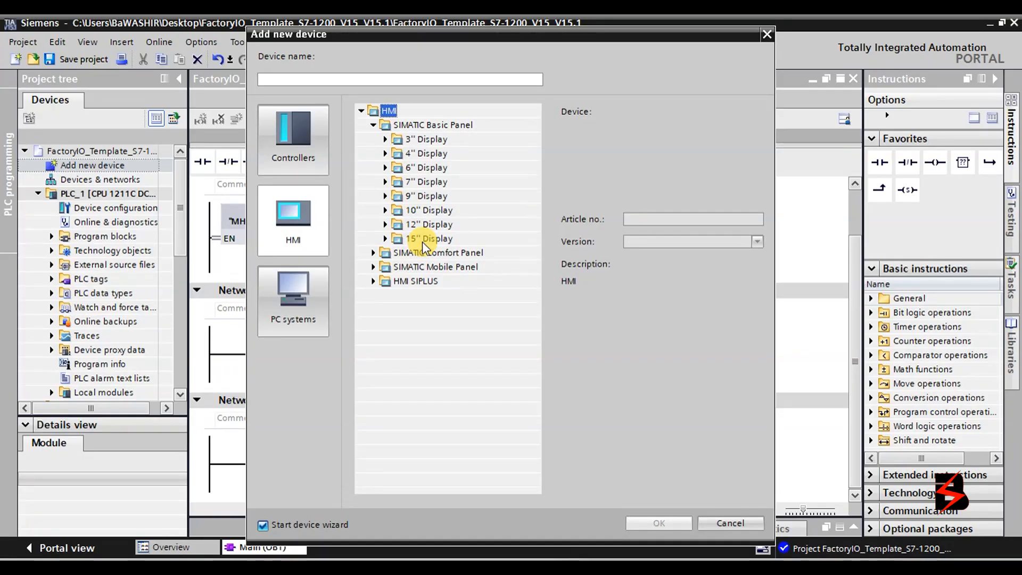
{"action": "left_click", "coordinate": [386, 182]}
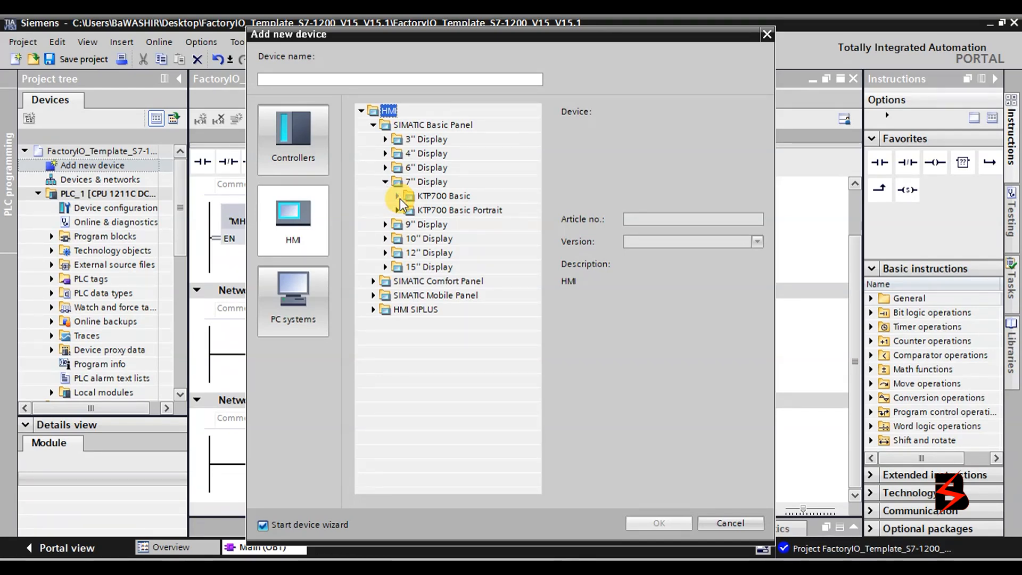
{"action": "left_click", "coordinate": [398, 197]}
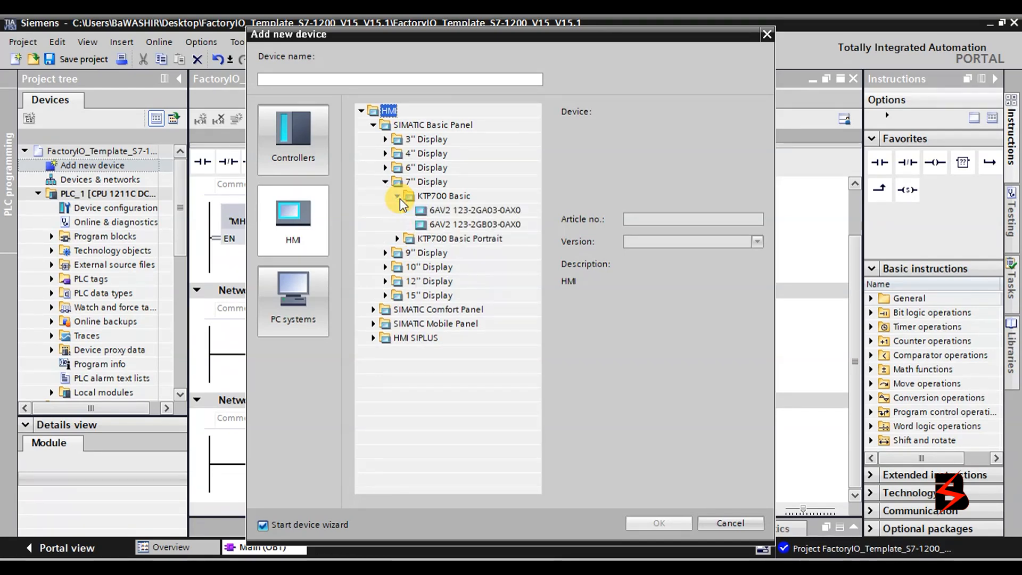
{"action": "left_click", "coordinate": [442, 210]}
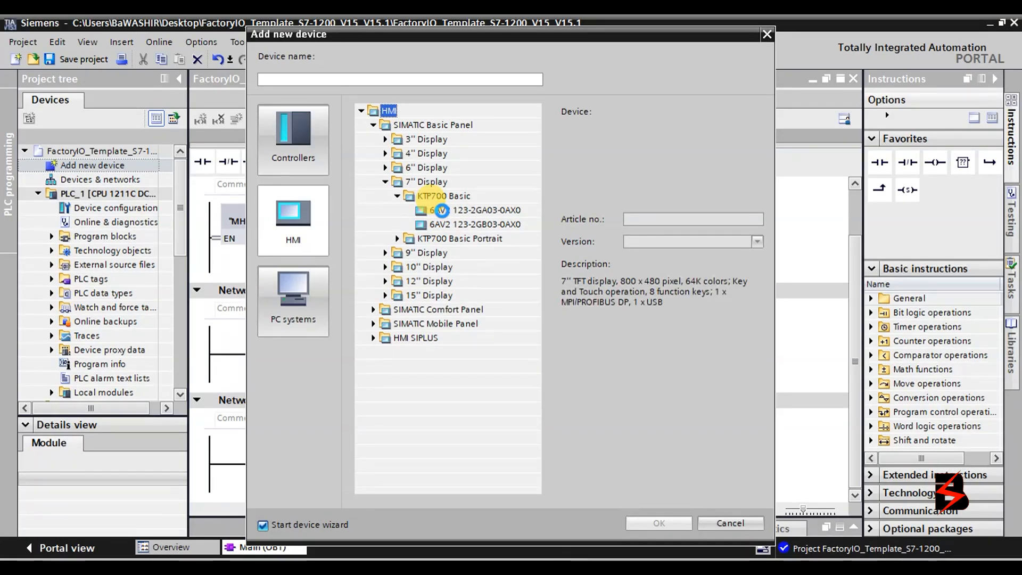
{"action": "left_click", "coordinate": [446, 223]}
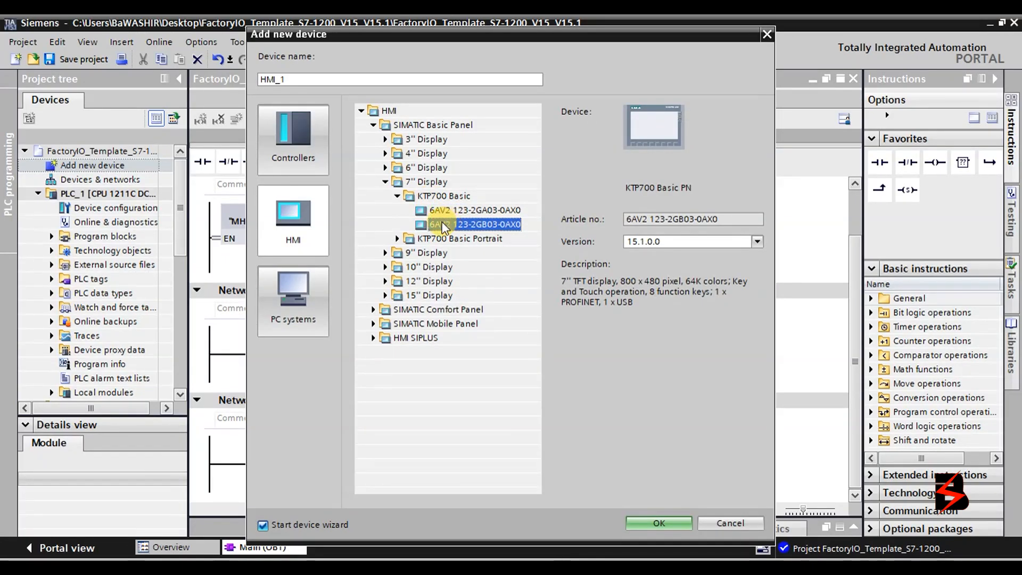
Add the KTP700 panel and choose PLC_1 as its connection partner in the HMI Device Wizard.
{"action": "left_click", "coordinate": [663, 523]}
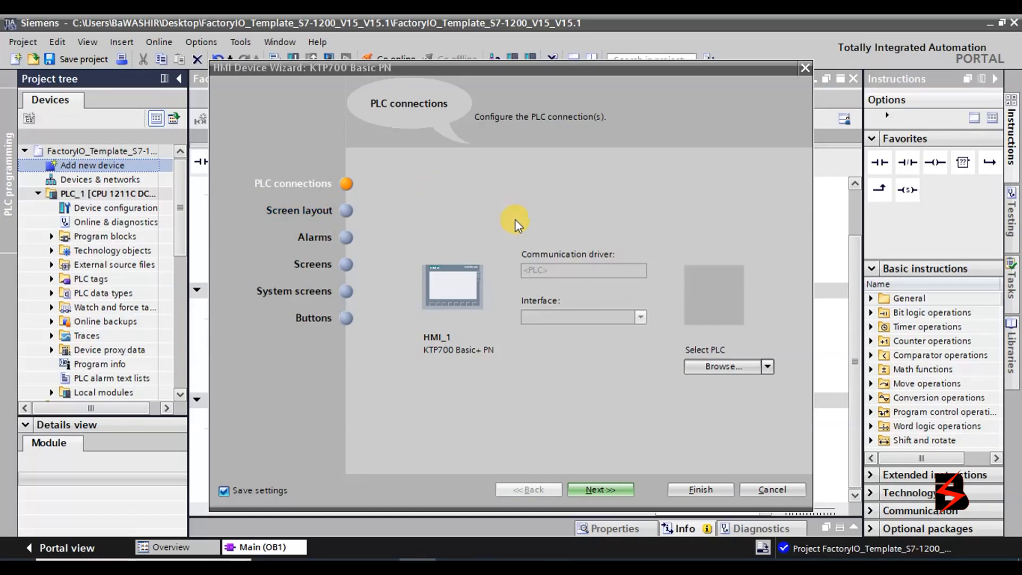
{"action": "left_click", "coordinate": [766, 366]}
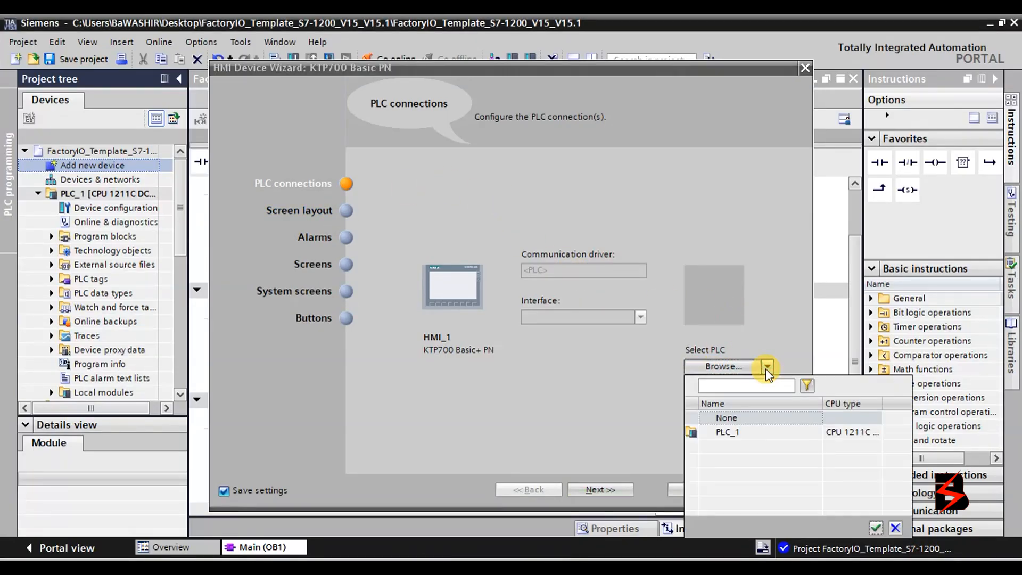
{"action": "left_click", "coordinate": [724, 432]}
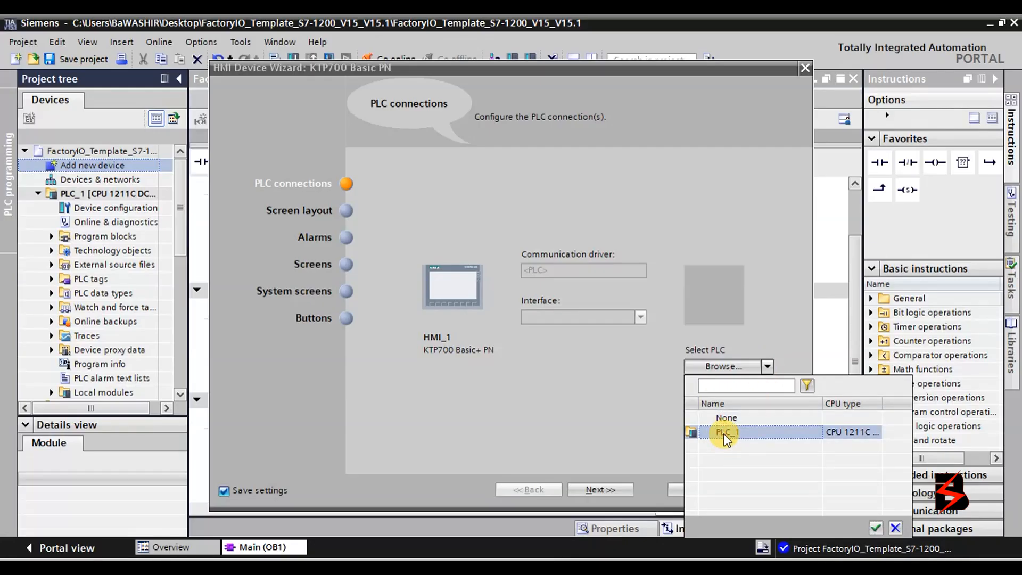
{"action": "left_click", "coordinate": [876, 529]}
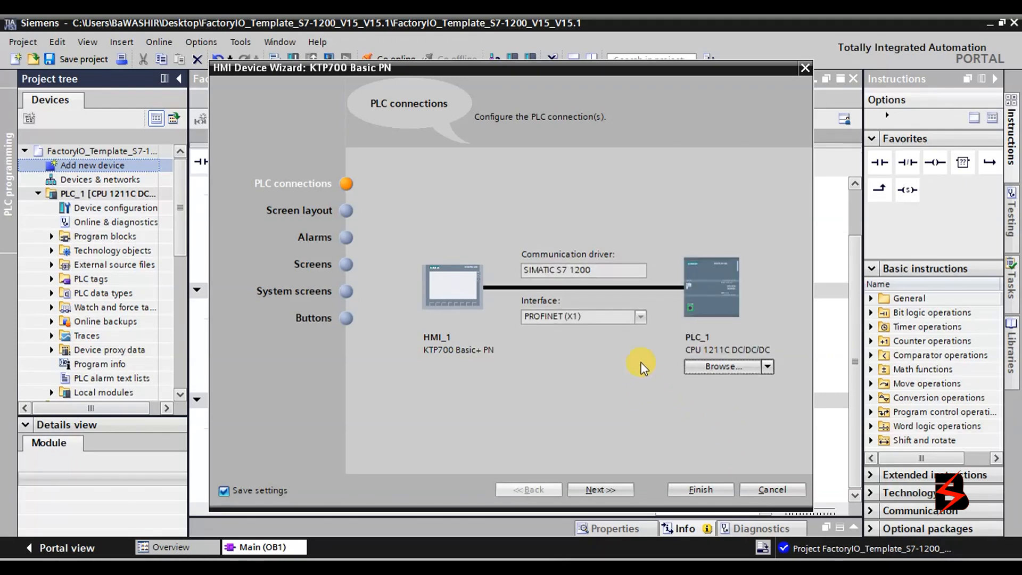
Keep PROFINET (X1) as the connection interface and advance to the Screen layout step.
{"action": "left_click", "coordinate": [642, 317]}
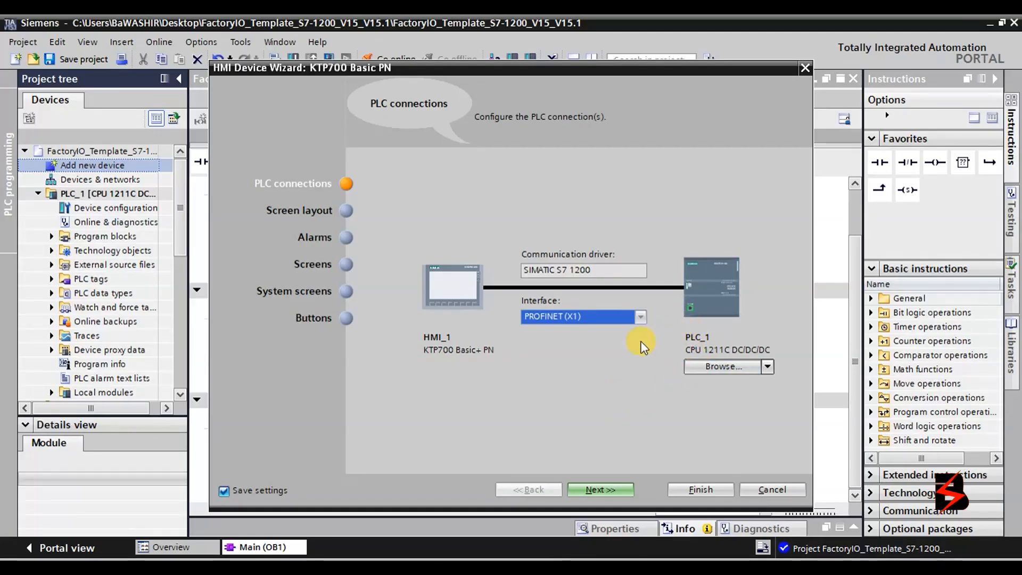
{"action": "left_click", "coordinate": [638, 269]}
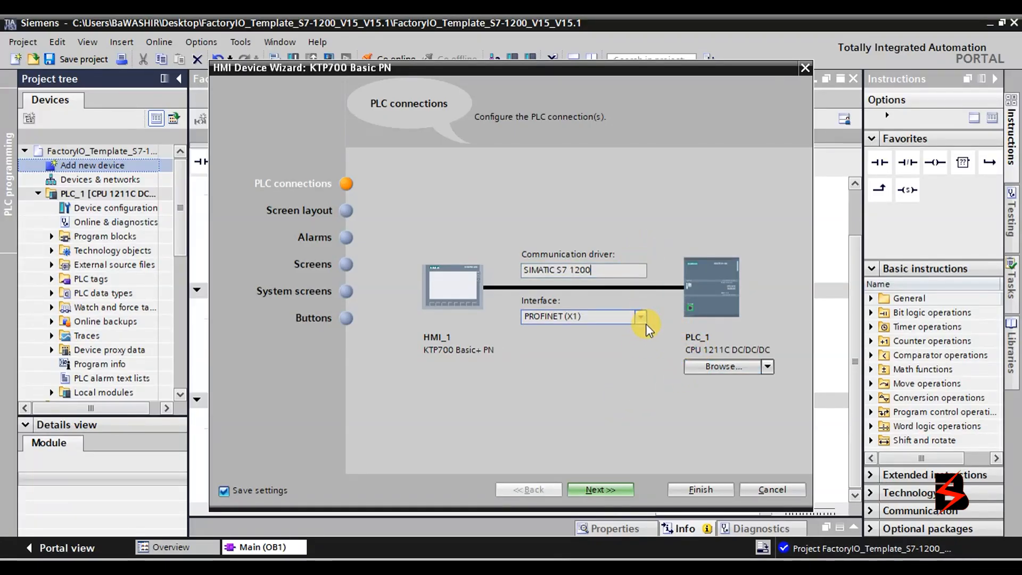
{"action": "left_click", "coordinate": [645, 321]}
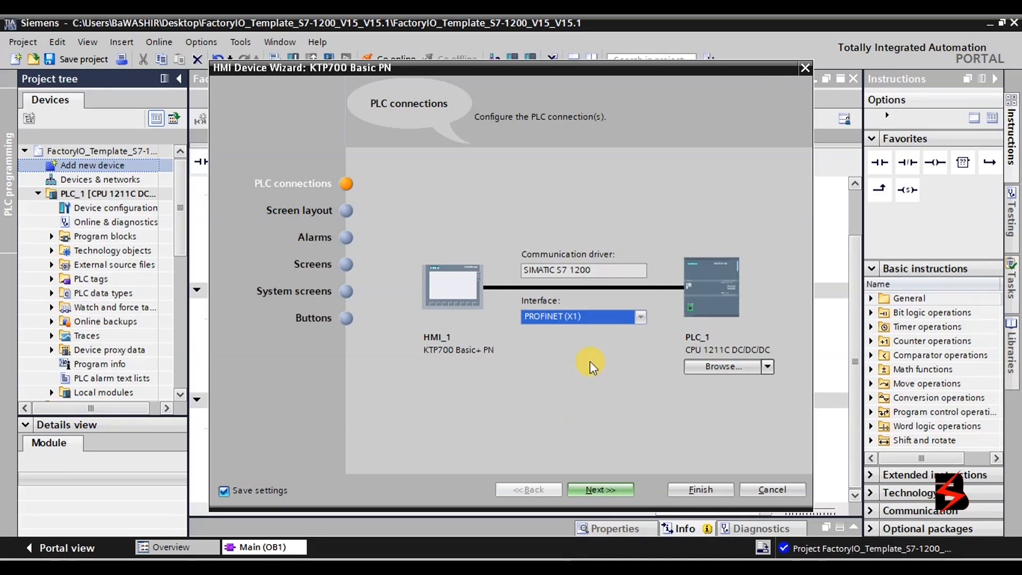
{"action": "left_click", "coordinate": [621, 494]}
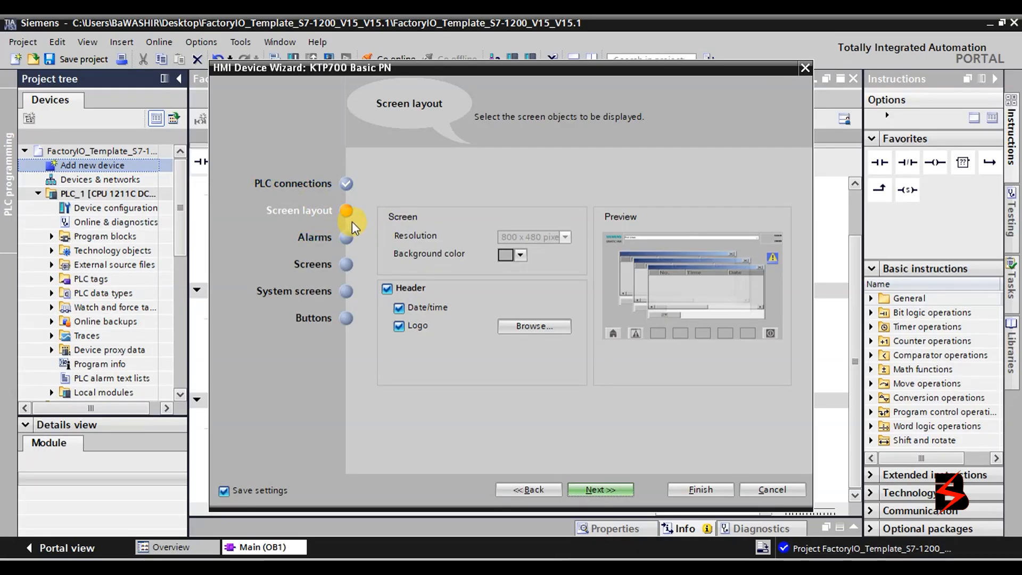
Make the screen background black and load the Capture image from the OTHER folder as the header logo.
{"action": "left_click", "coordinate": [520, 255]}
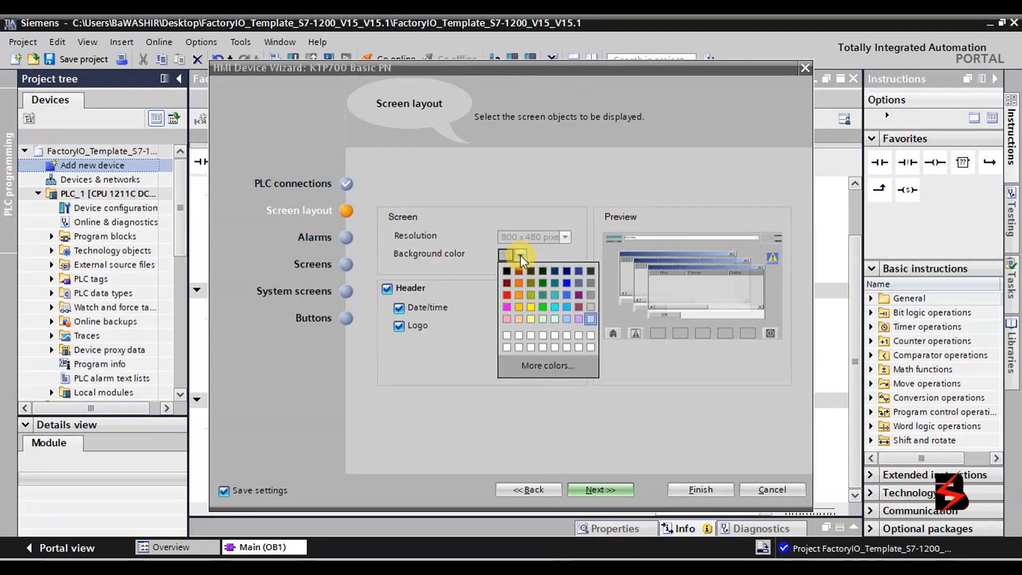
{"action": "left_click", "coordinate": [511, 271]}
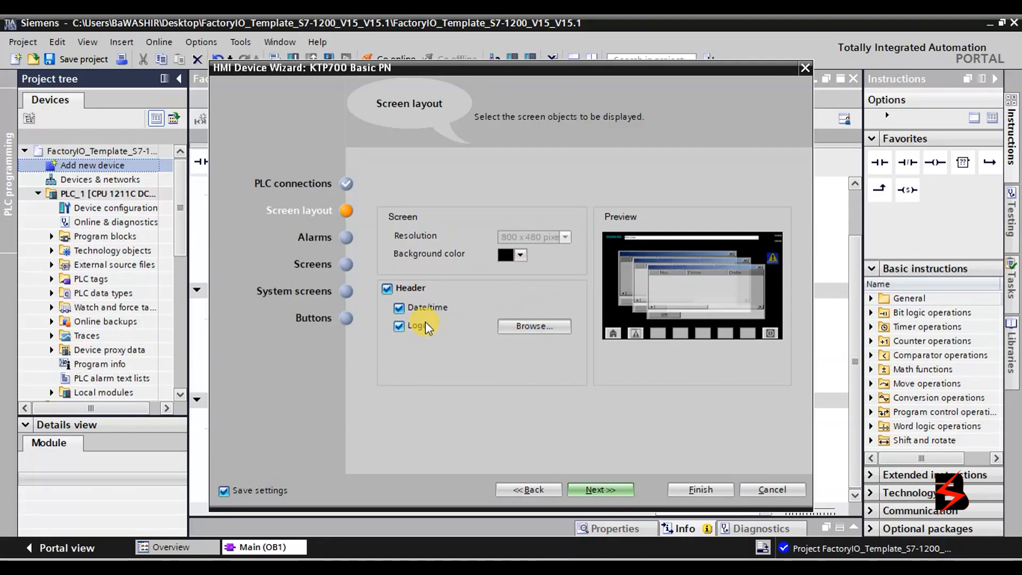
{"action": "left_click", "coordinate": [523, 327]}
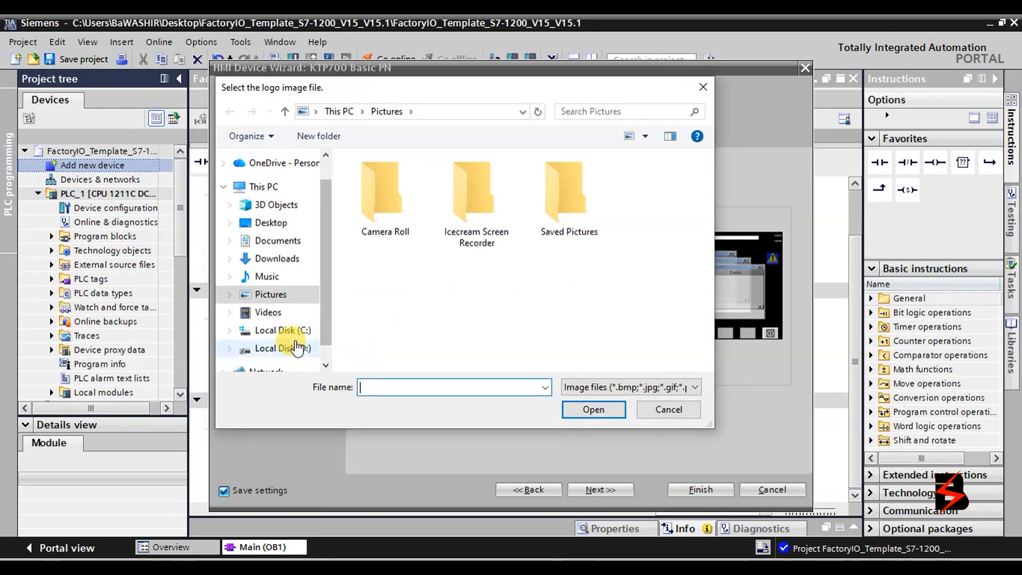
{"action": "left_click", "coordinate": [297, 348]}
{"action": "left_click", "coordinate": [419, 219]}
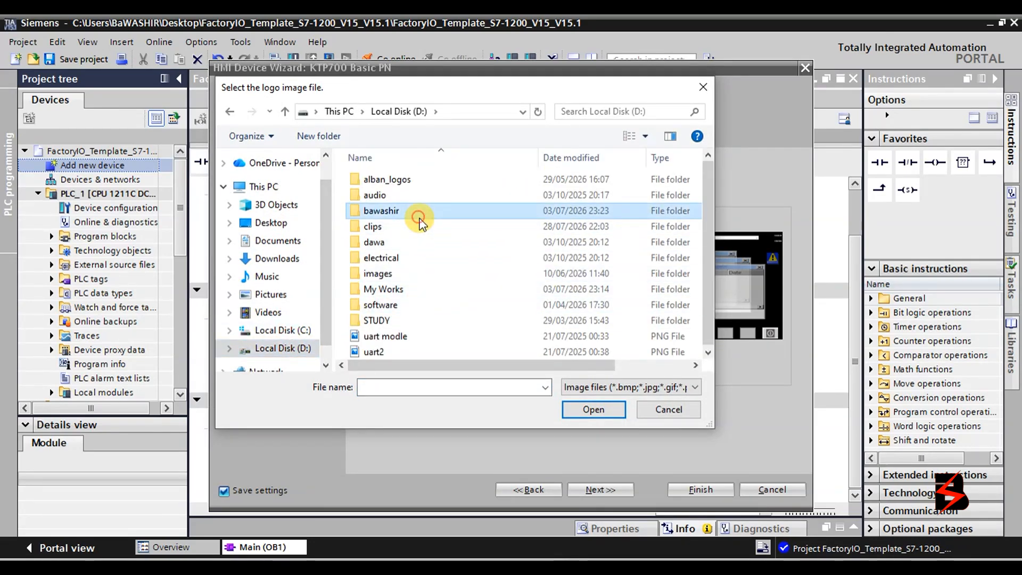
{"action": "double_click", "coordinate": [418, 218]}
{"action": "double_click", "coordinate": [476, 279]}
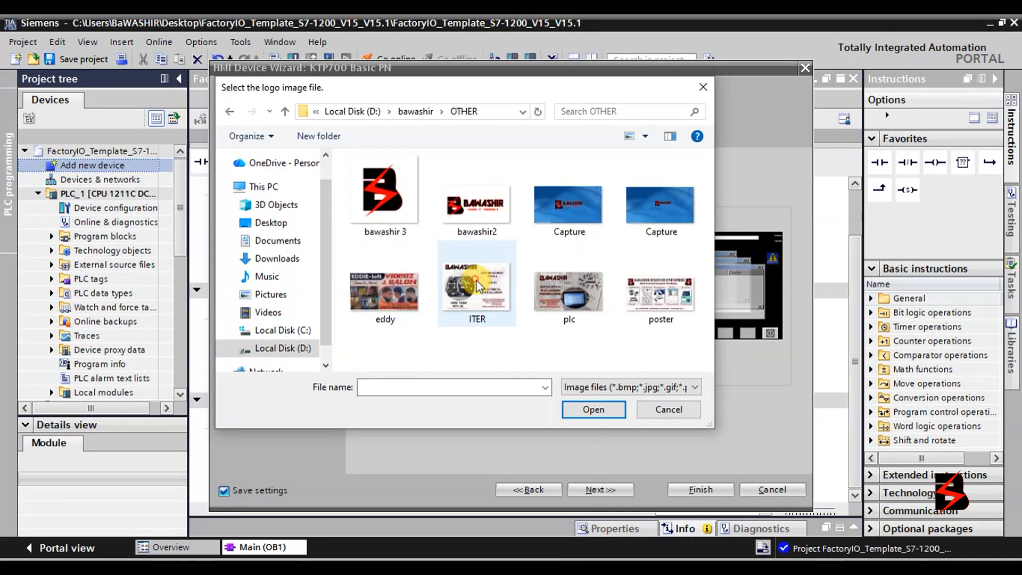
{"action": "left_click", "coordinate": [640, 207]}
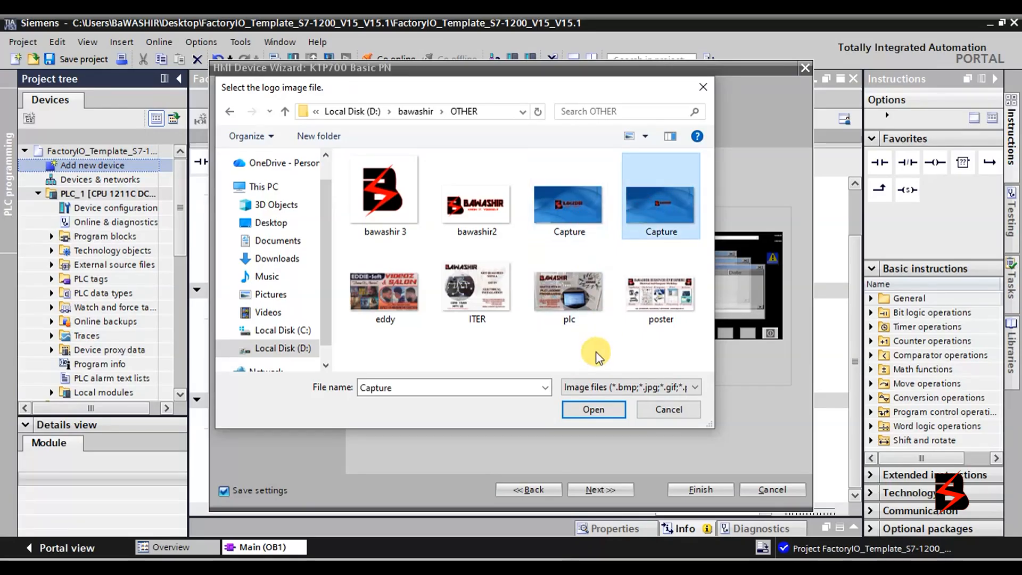
{"action": "left_click", "coordinate": [594, 409]}
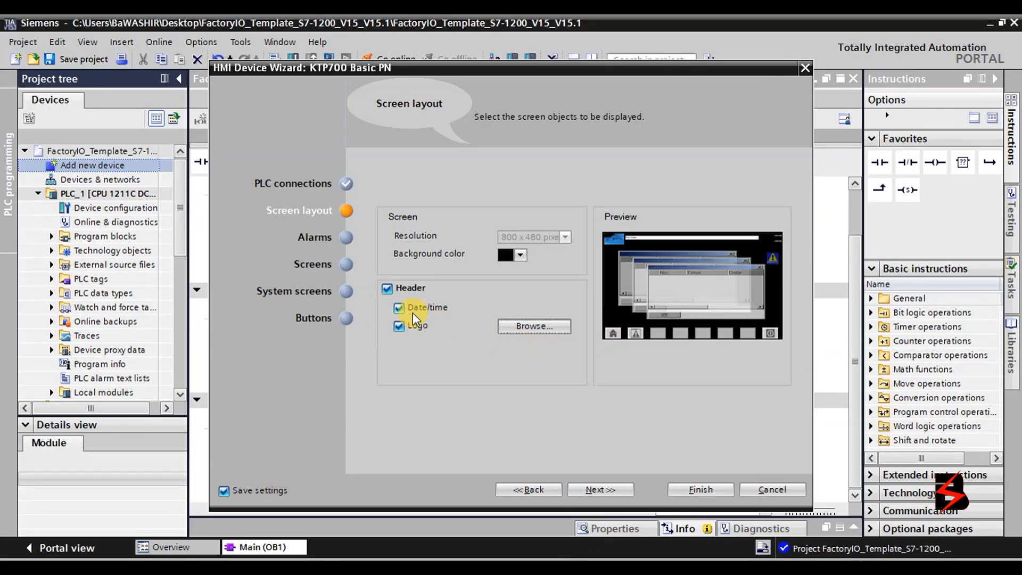
{"action": "left_click", "coordinate": [389, 288]}
{"action": "left_click", "coordinate": [389, 289]}
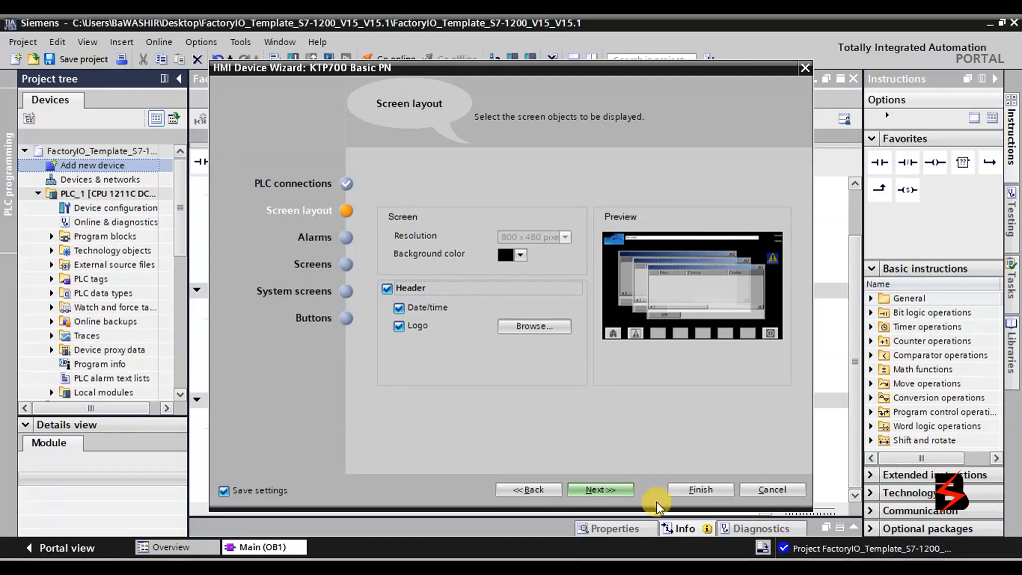
Accept the default alarms, screens, system screens and bottom button area, and finish the wizard.
{"action": "left_click", "coordinate": [629, 488]}
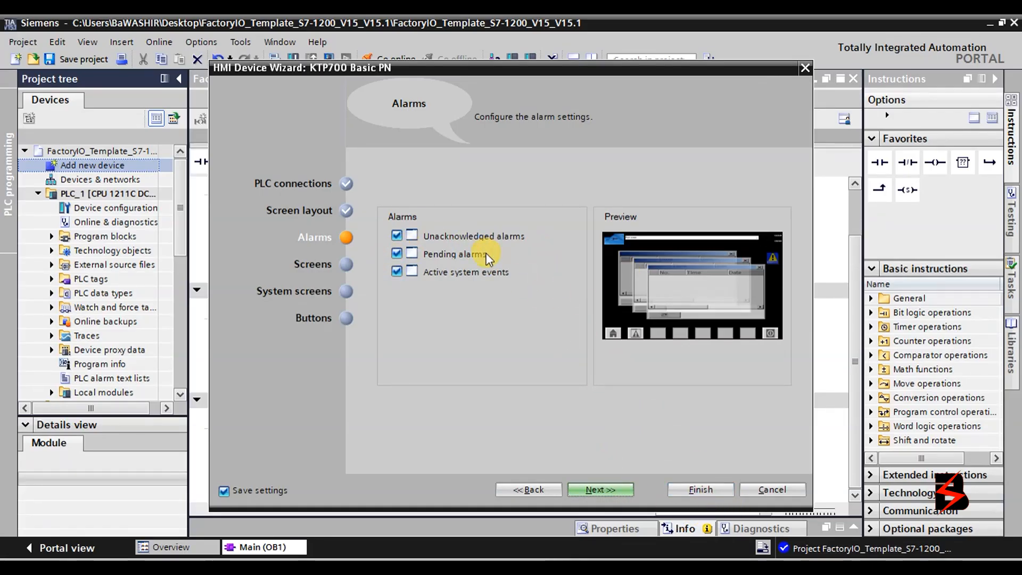
{"action": "left_click", "coordinate": [594, 487]}
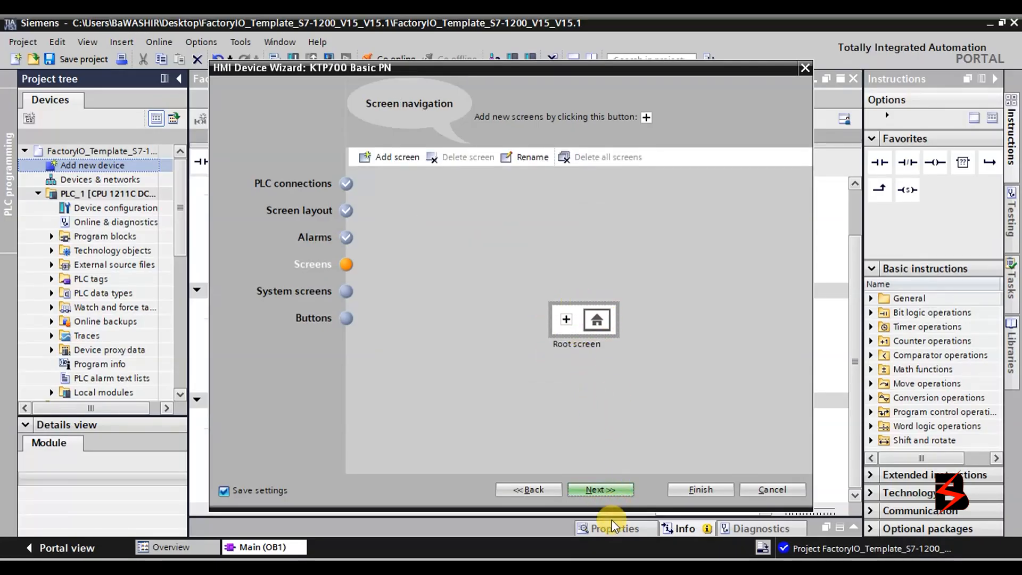
{"action": "left_click", "coordinate": [615, 490]}
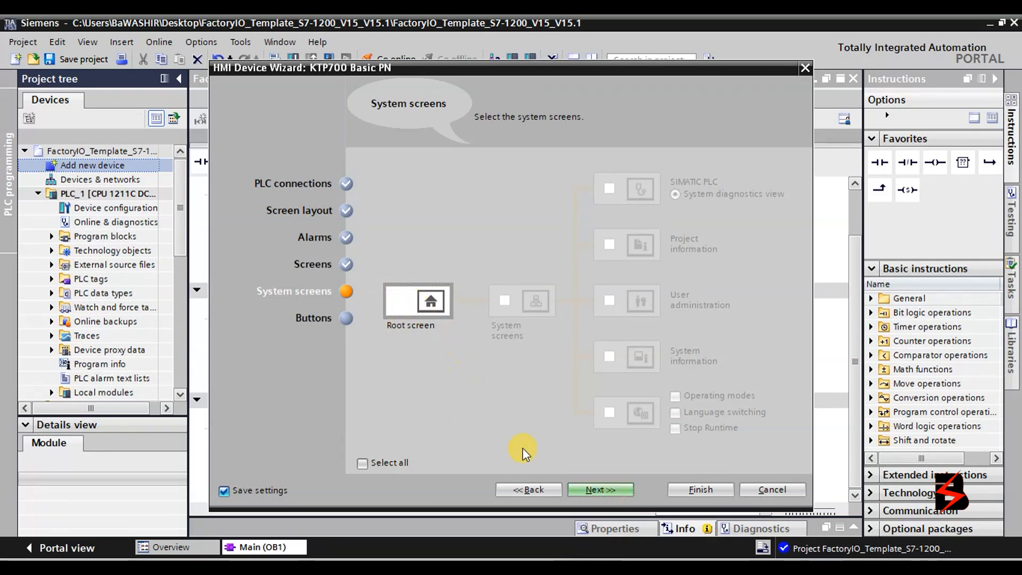
{"action": "left_click", "coordinate": [591, 488]}
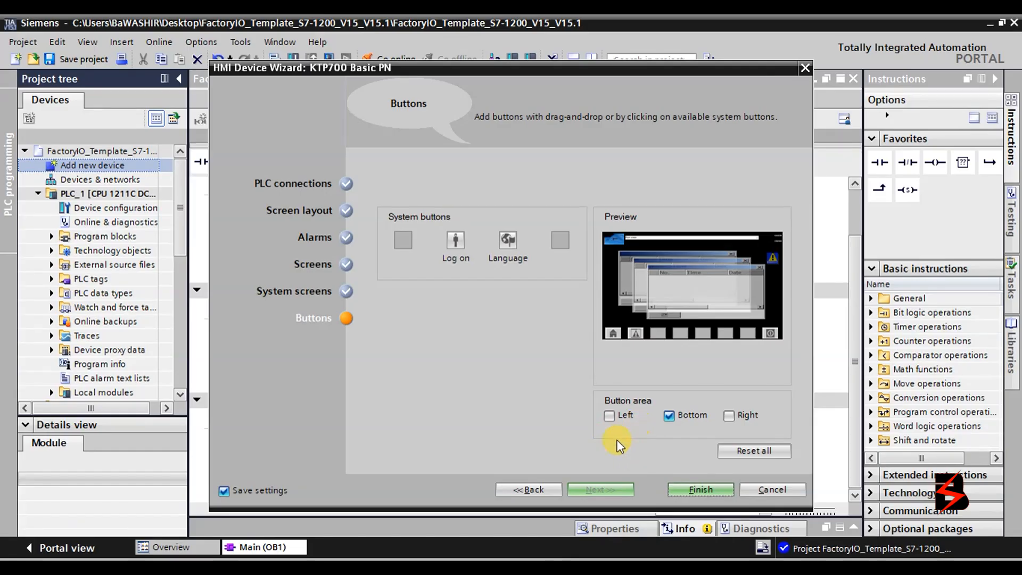
{"action": "left_click", "coordinate": [699, 489]}
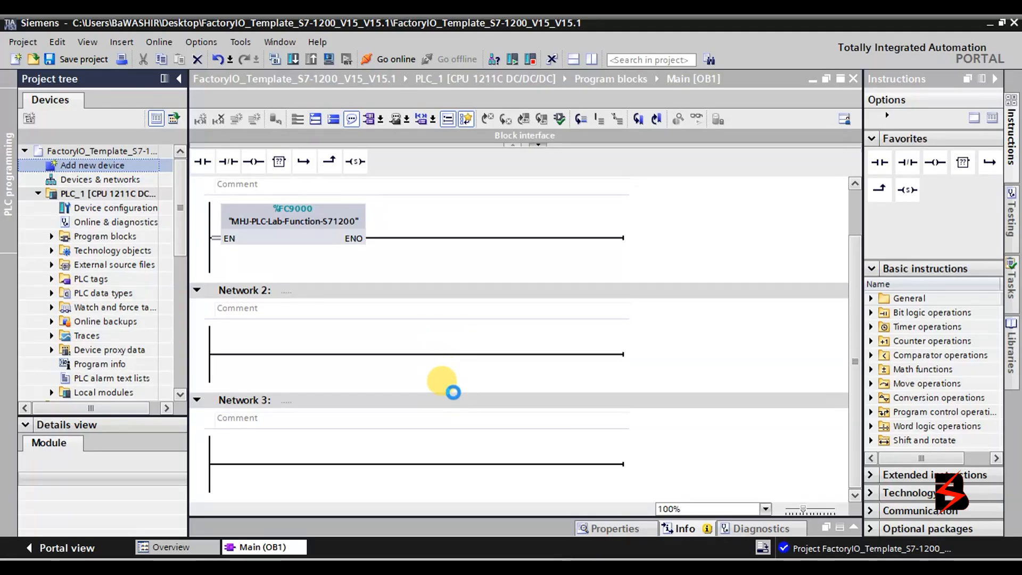
Open HMI_1's Root screen and scroll down to its bottom button row.
{"action": "left_click", "coordinate": [577, 458]}
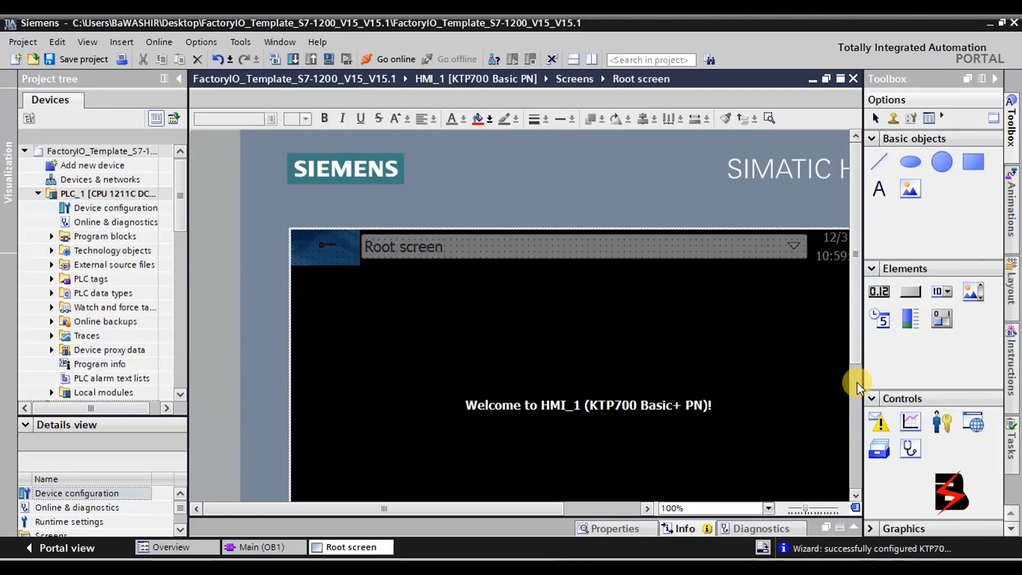
{"action": "left_click_drag", "start_coordinate": [854, 240], "coordinate": [858, 268]}
Open the Root screen's properties and select its current name 'Root screen' for replacement.
{"action": "double_click", "coordinate": [429, 224]}
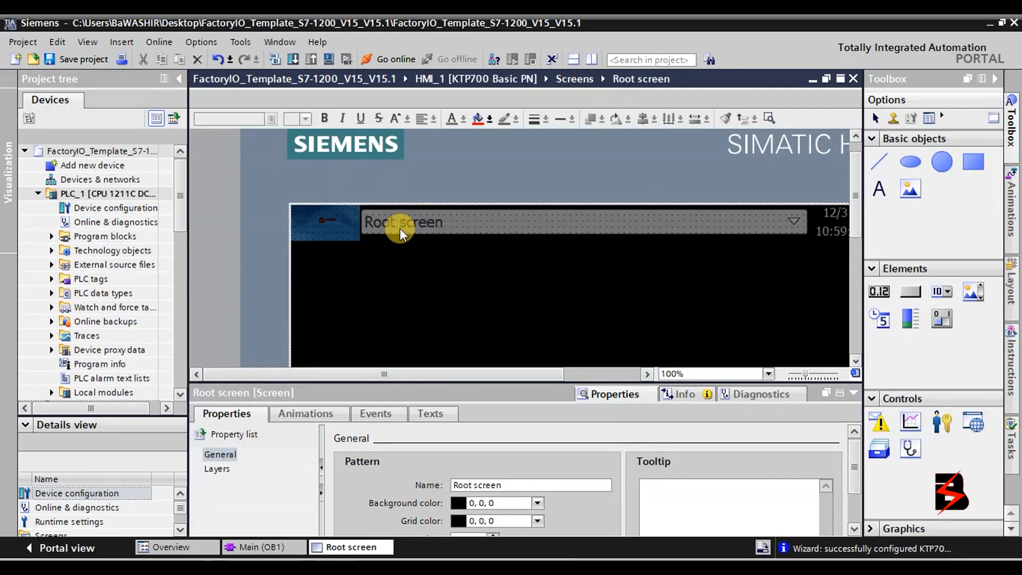
{"action": "left_click_drag", "start_coordinate": [554, 383], "coordinate": [571, 327]}
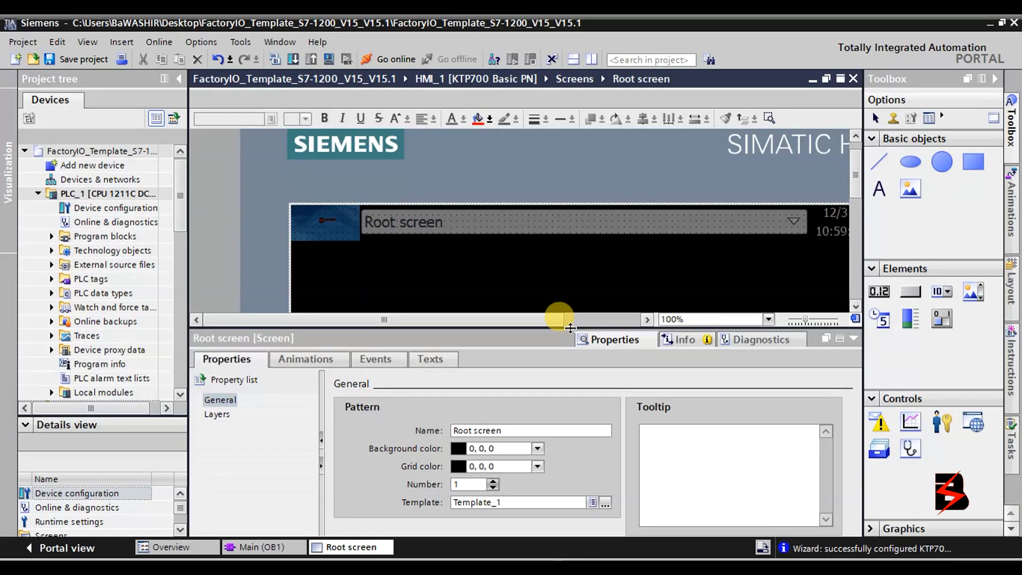
{"action": "left_click_drag", "start_coordinate": [513, 429], "coordinate": [453, 430]}
{"action": "left_click", "coordinate": [344, 566]}
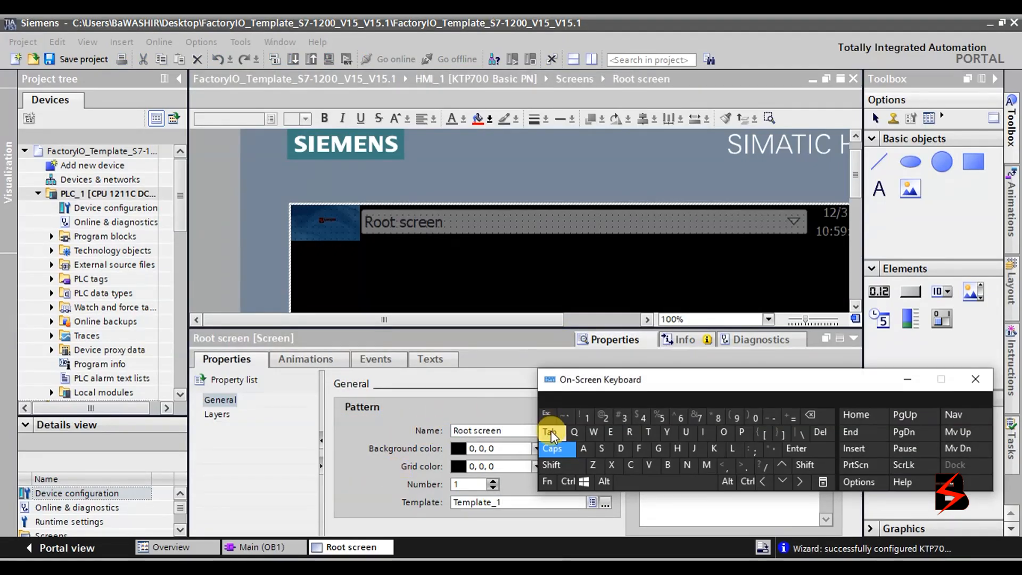
{"action": "left_click_drag", "start_coordinate": [513, 436], "coordinate": [429, 423]}
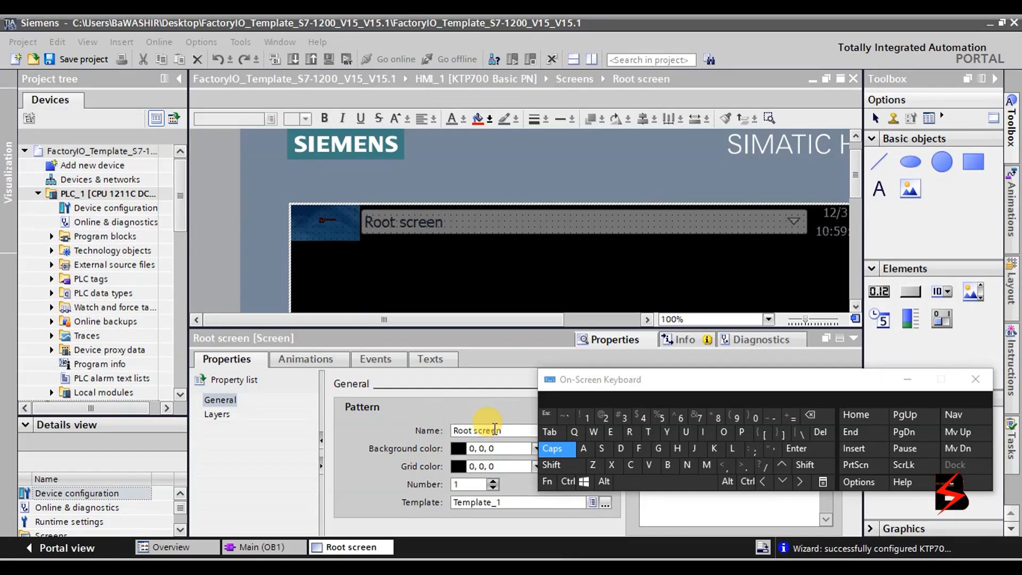
{"action": "left_click", "coordinate": [512, 430]}
{"action": "left_click_drag", "start_coordinate": [513, 430], "coordinate": [452, 430]}
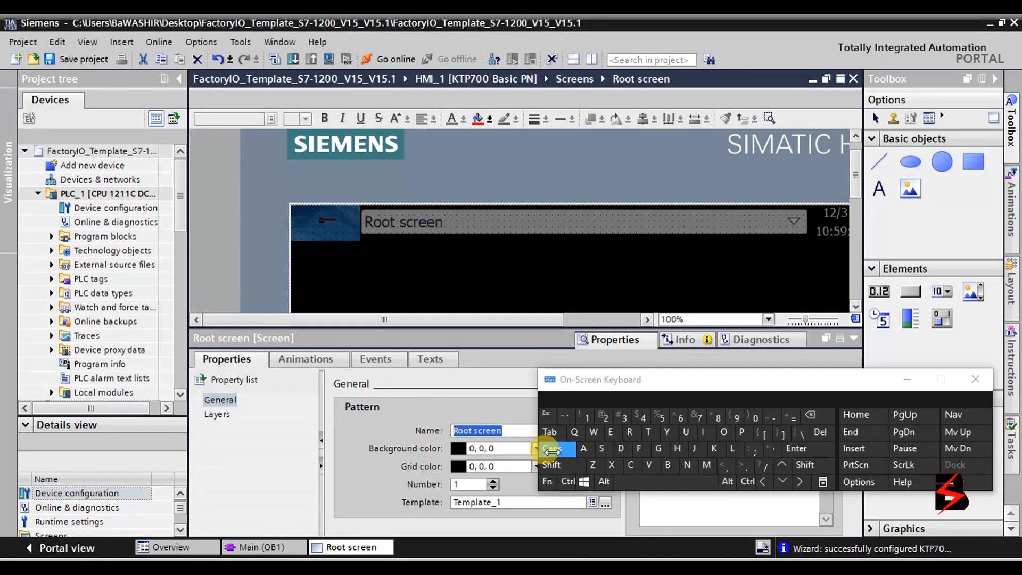
Rename the screen to CONVEYOR CONTROL with the on-screen keyboard.
{"action": "left_click", "coordinate": [631, 465]}
{"action": "left_click", "coordinate": [723, 433]}
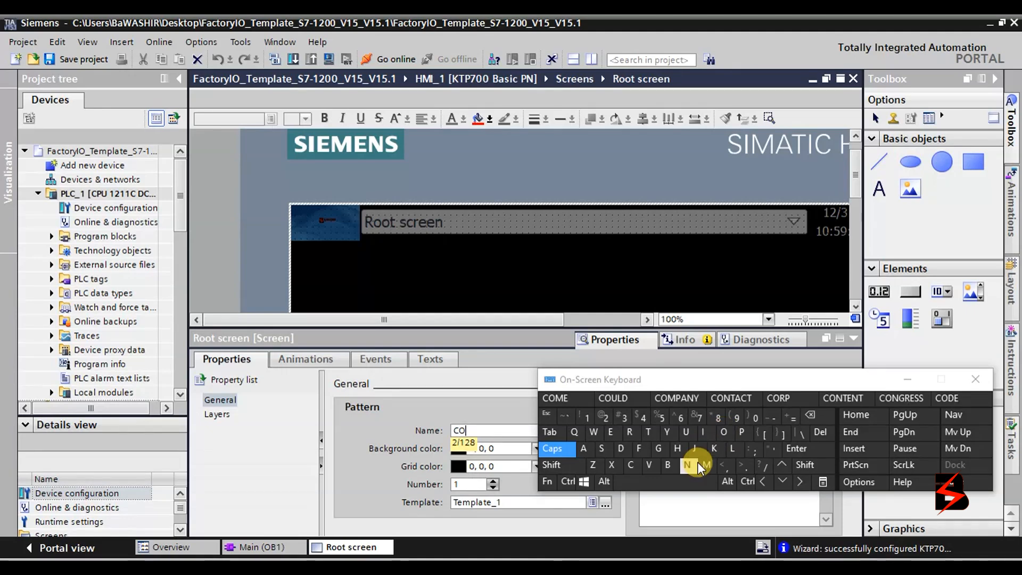
{"action": "left_click", "coordinate": [687, 465]}
{"action": "left_click", "coordinate": [652, 466]}
{"action": "left_click", "coordinate": [612, 432]}
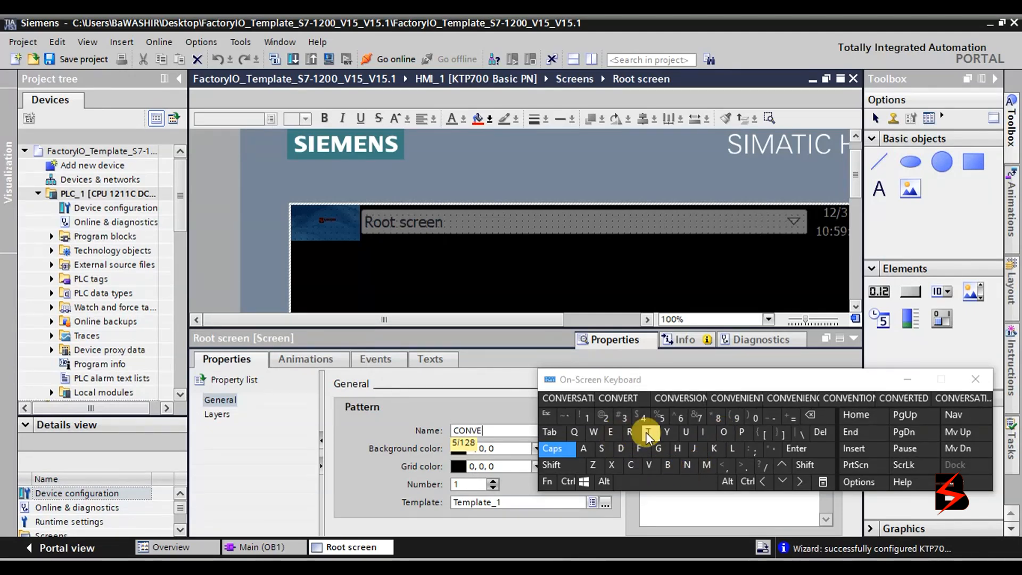
{"action": "left_click", "coordinate": [666, 432]}
{"action": "left_click", "coordinate": [723, 433]}
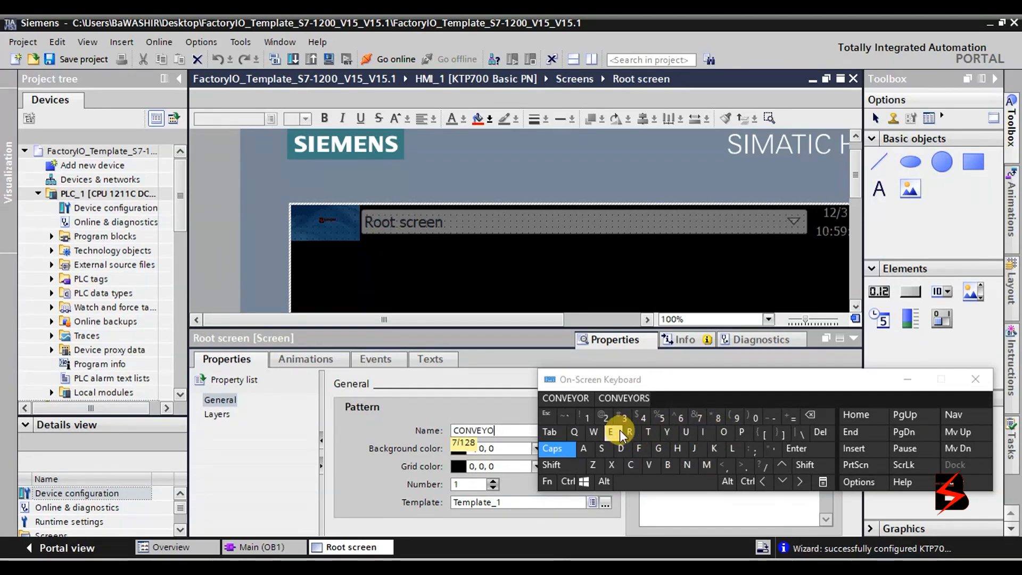
{"action": "left_click", "coordinate": [630, 431]}
{"action": "left_click", "coordinate": [644, 481]}
{"action": "left_click", "coordinate": [631, 465]}
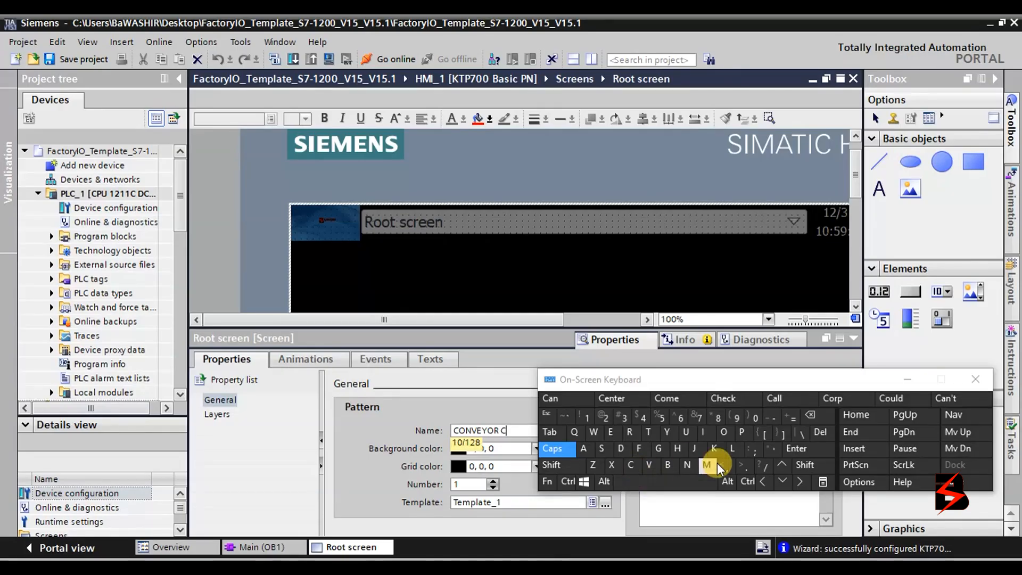
{"action": "left_click", "coordinate": [724, 432]}
{"action": "left_click", "coordinate": [687, 464]}
{"action": "left_click", "coordinate": [648, 432]}
{"action": "left_click", "coordinate": [630, 432]}
{"action": "left_click", "coordinate": [723, 431]}
{"action": "left_click", "coordinate": [733, 448]}
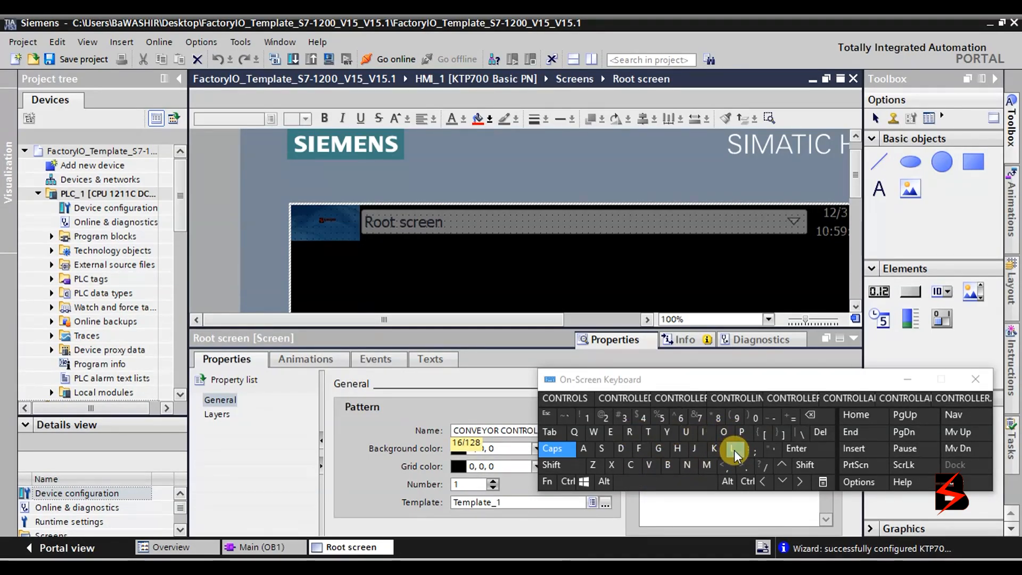
{"action": "left_click_drag", "start_coordinate": [862, 379], "coordinate": [910, 239]}
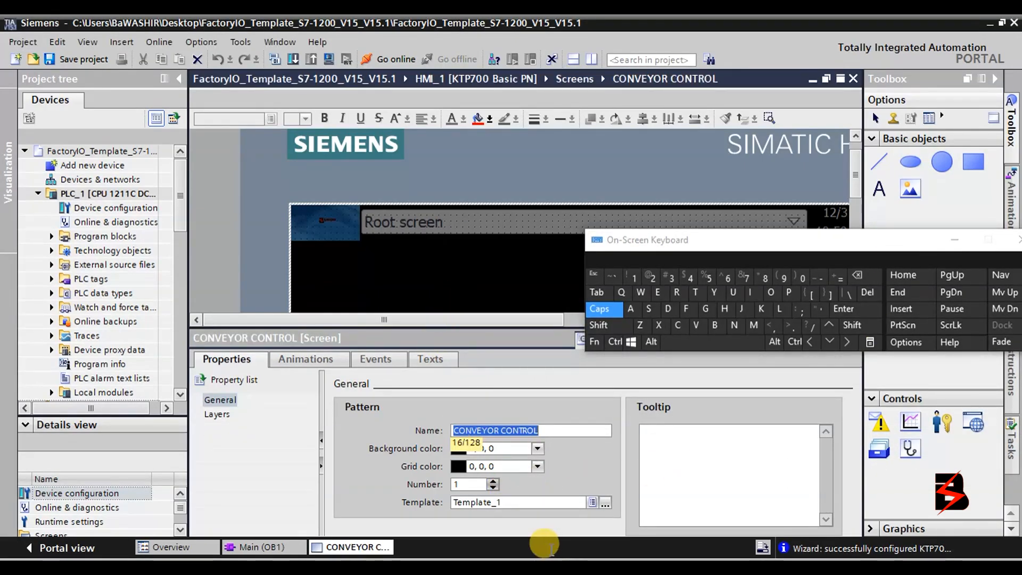
Review the grid colour and layer settings unchanged, then hide the on-screen keyboard.
{"action": "left_click", "coordinate": [538, 467]}
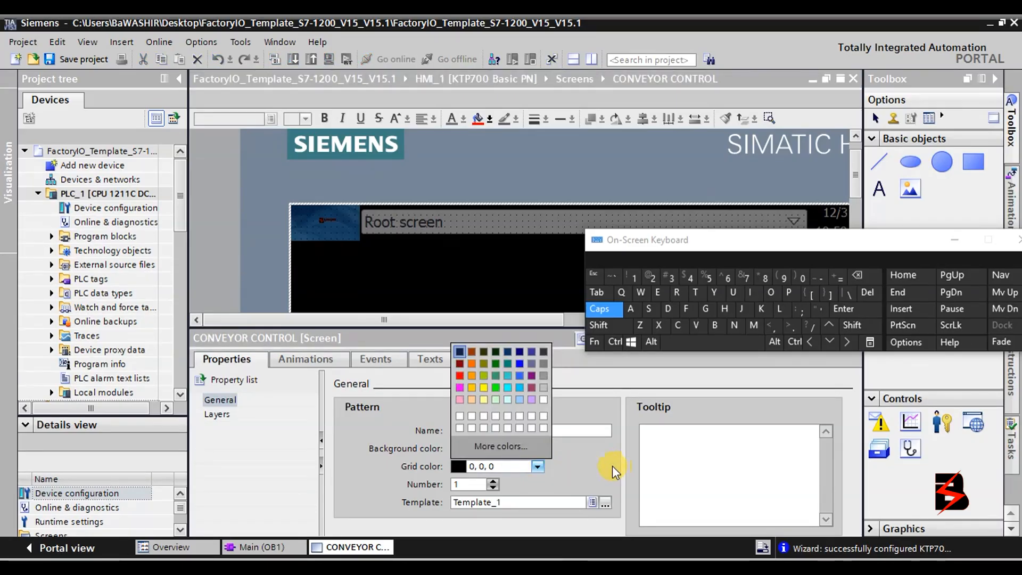
{"action": "left_click", "coordinate": [592, 465]}
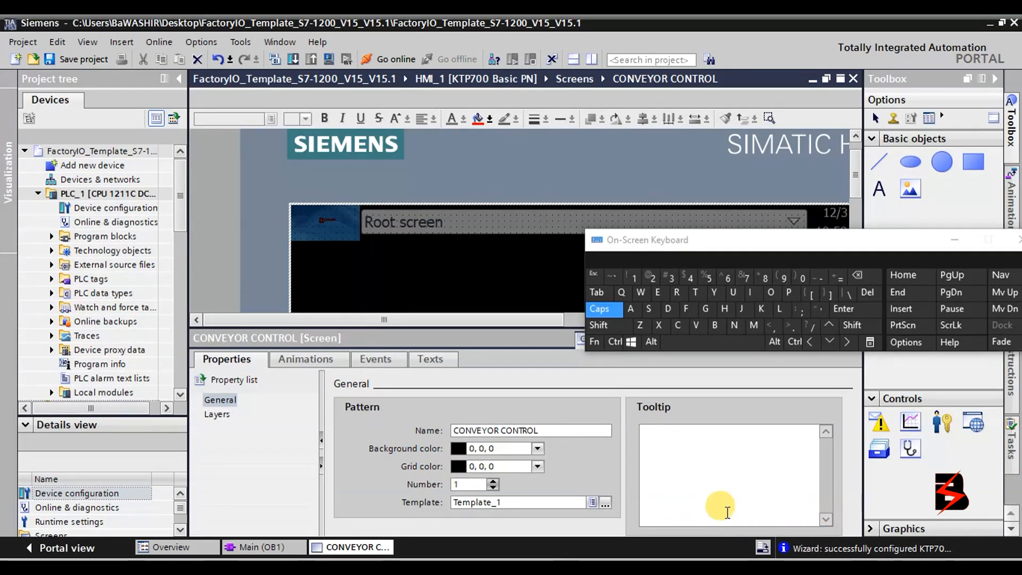
{"action": "left_click", "coordinate": [218, 414]}
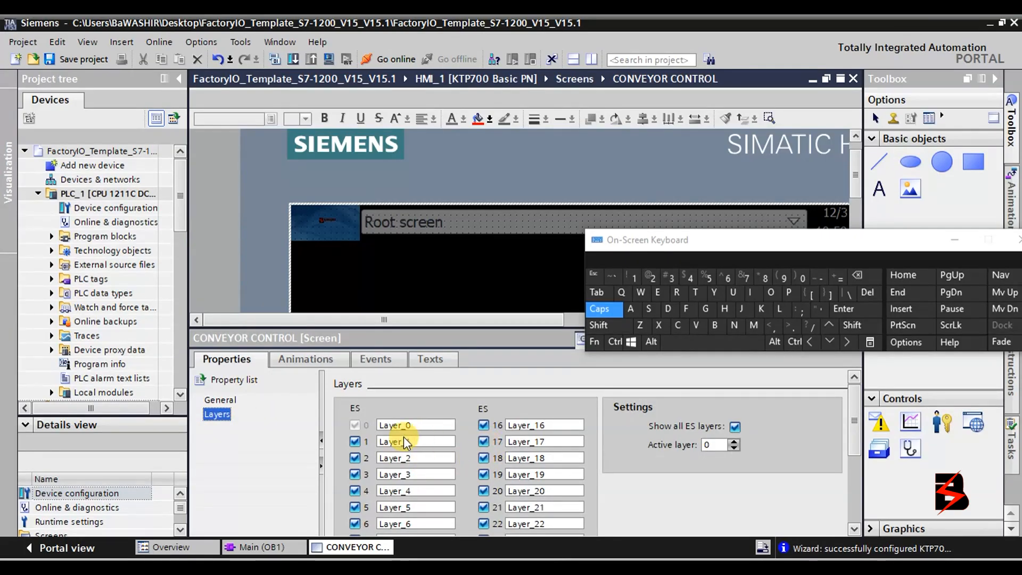
{"action": "left_click", "coordinate": [220, 400]}
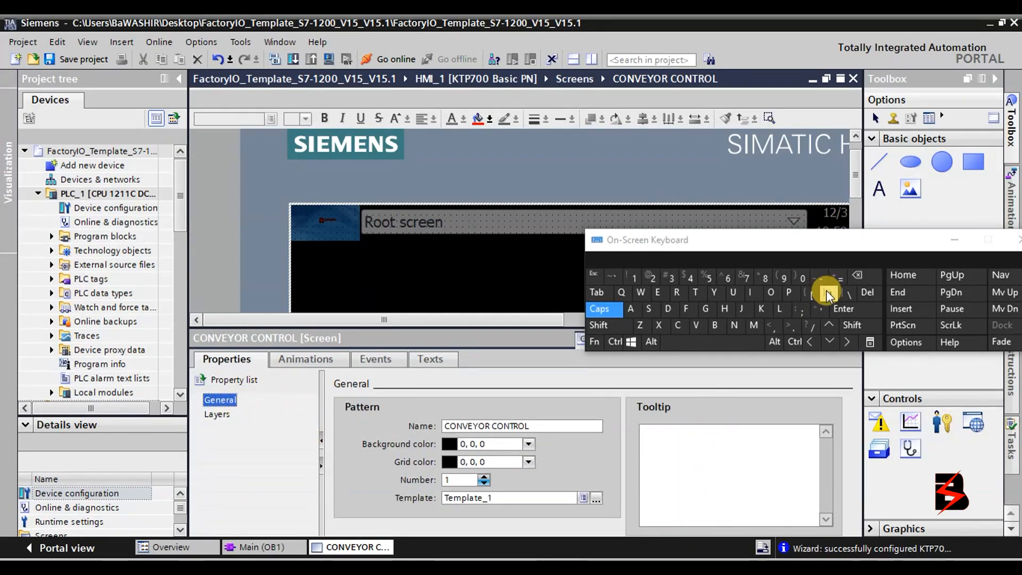
{"action": "left_click", "coordinate": [952, 241]}
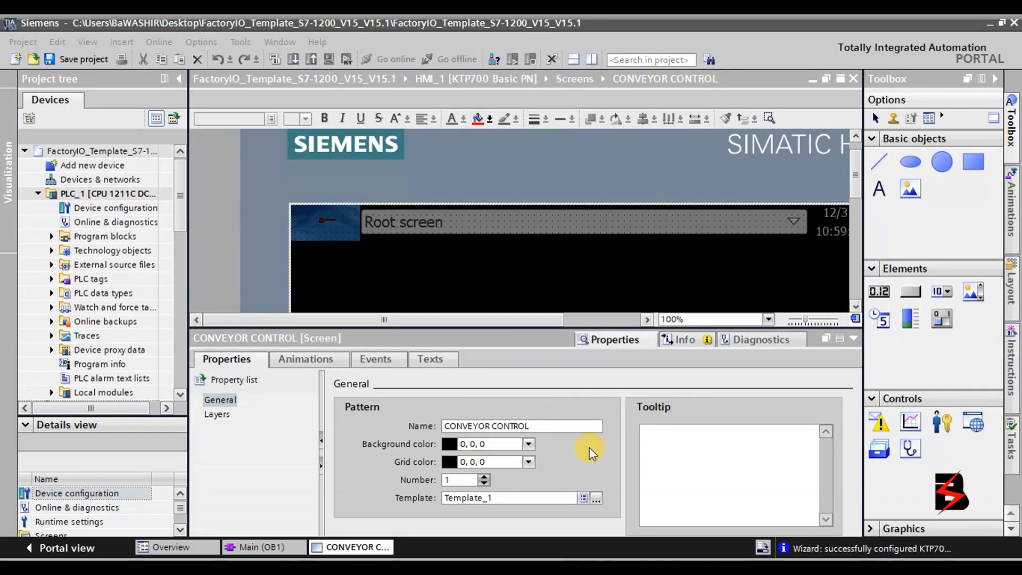
{"action": "left_click", "coordinate": [575, 284]}
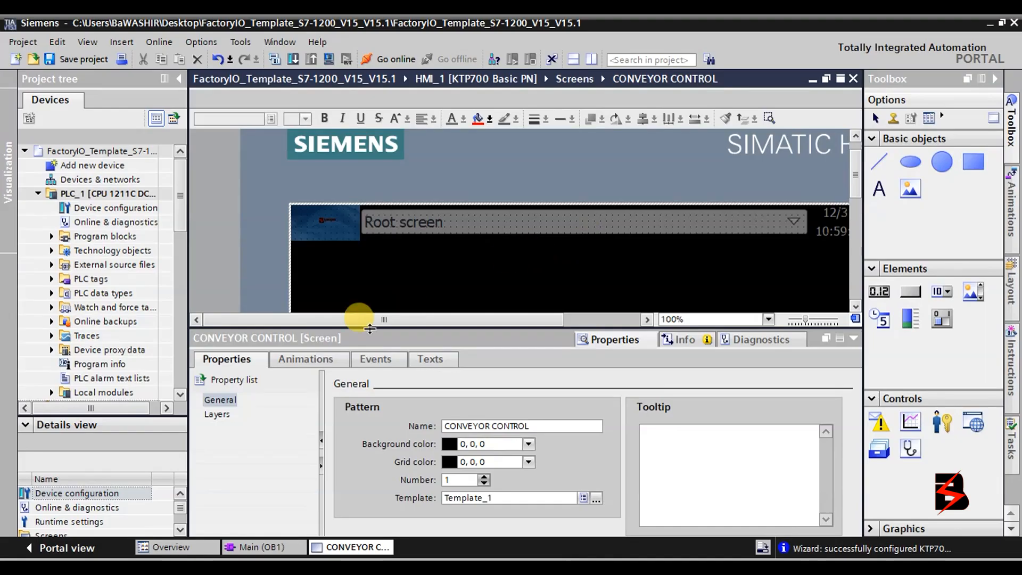
{"action": "left_click", "coordinate": [230, 414]}
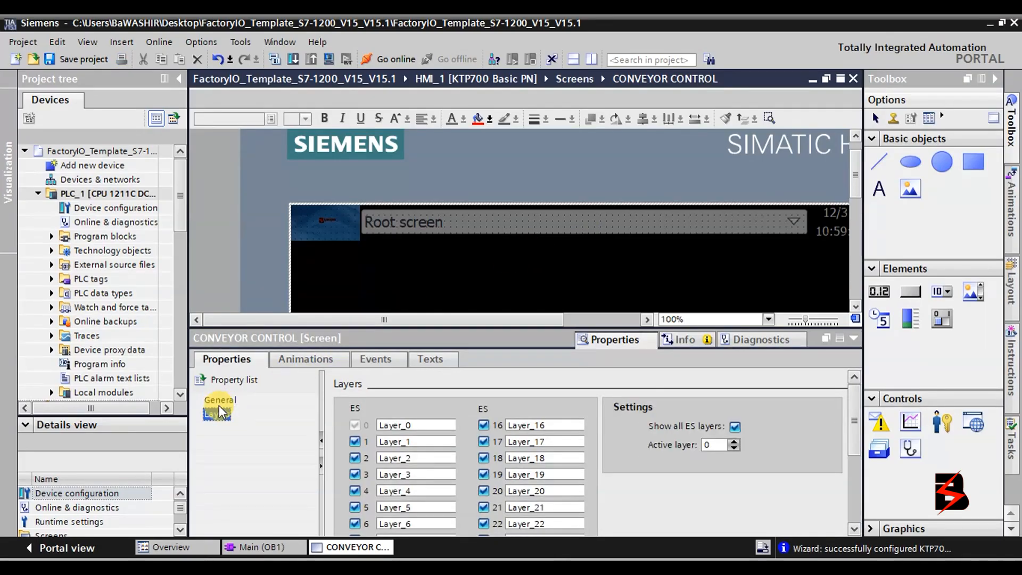
{"action": "left_click", "coordinate": [219, 404]}
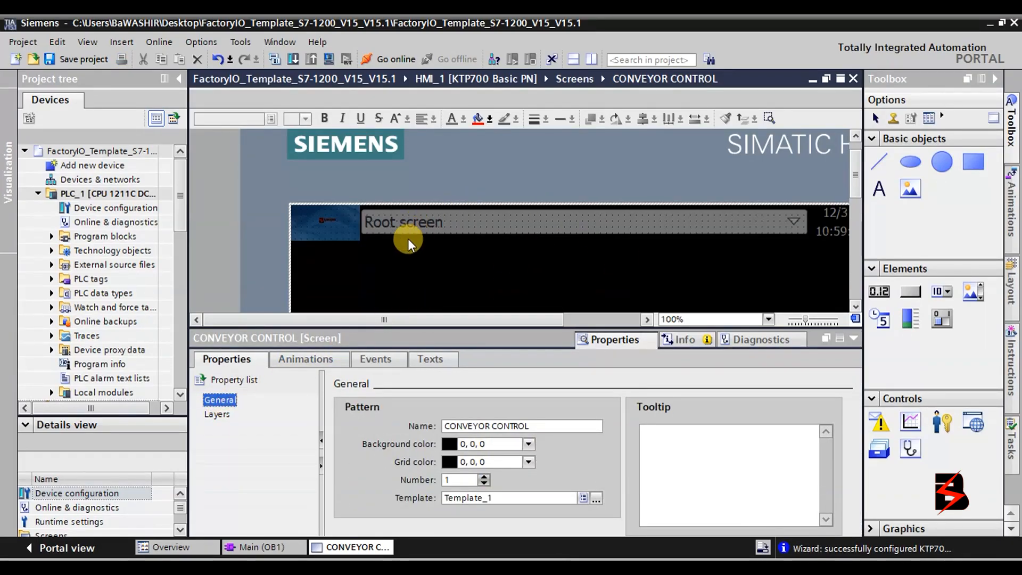
{"action": "left_click", "coordinate": [793, 219]}
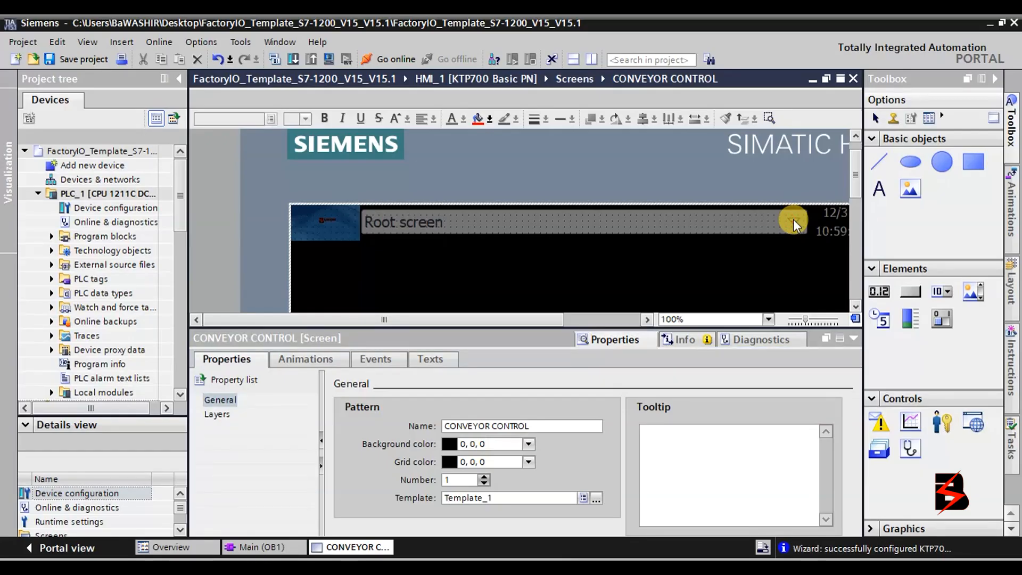
Delete the 'Welcome to HMI_1' entry in the screen's Texts, leaving its English text empty.
{"action": "left_click", "coordinate": [430, 359]}
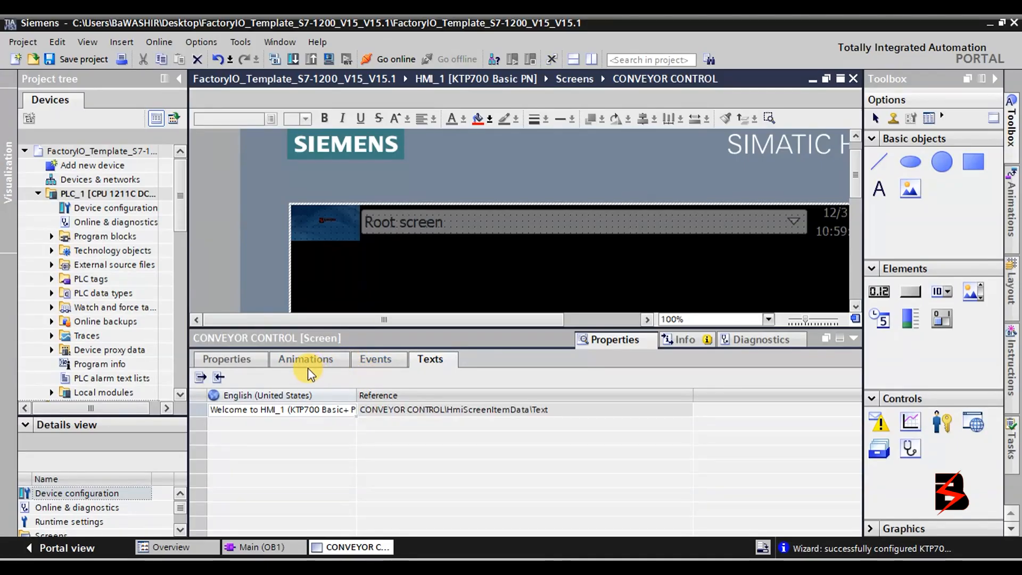
{"action": "double_click", "coordinate": [338, 411]}
{"action": "right_click", "coordinate": [339, 413]}
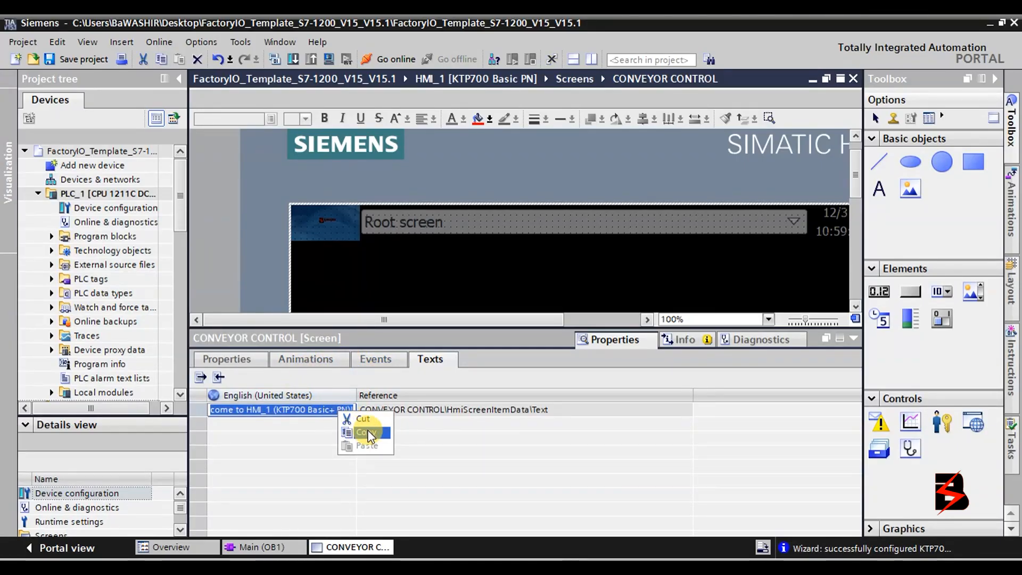
{"action": "left_click", "coordinate": [452, 411]}
{"action": "right_click", "coordinate": [452, 411]}
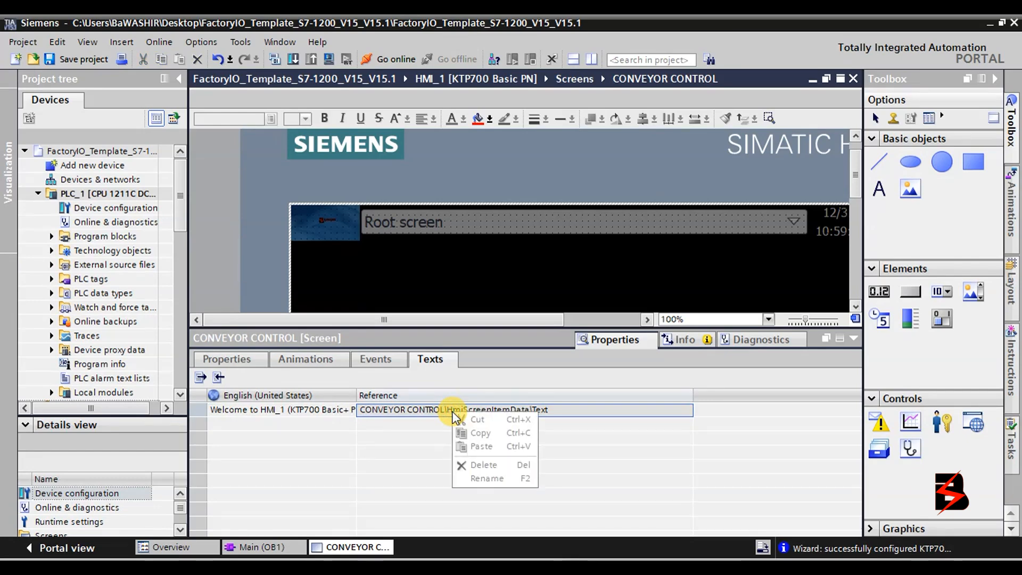
{"action": "left_click", "coordinate": [338, 411]}
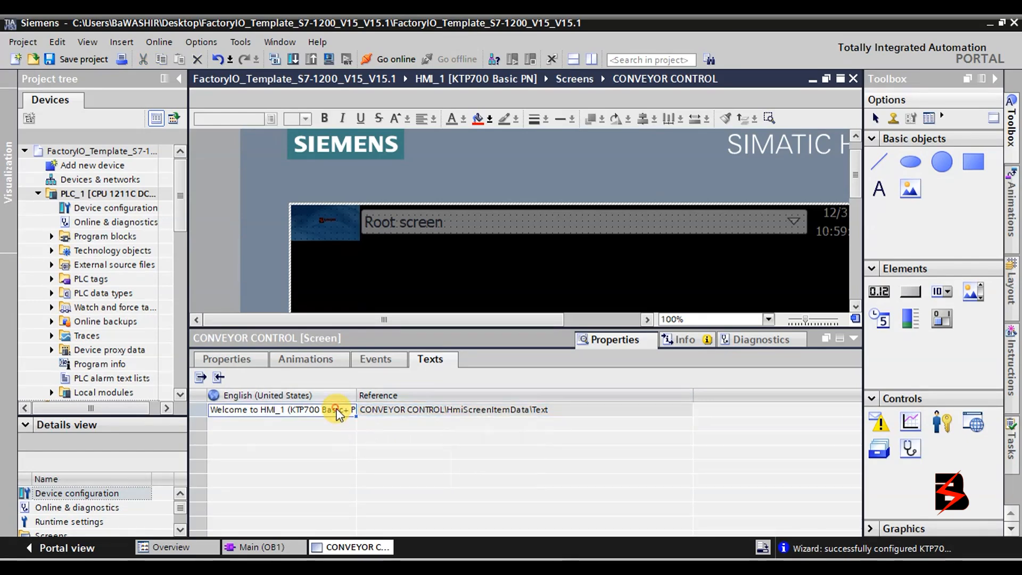
{"action": "right_click", "coordinate": [338, 412]}
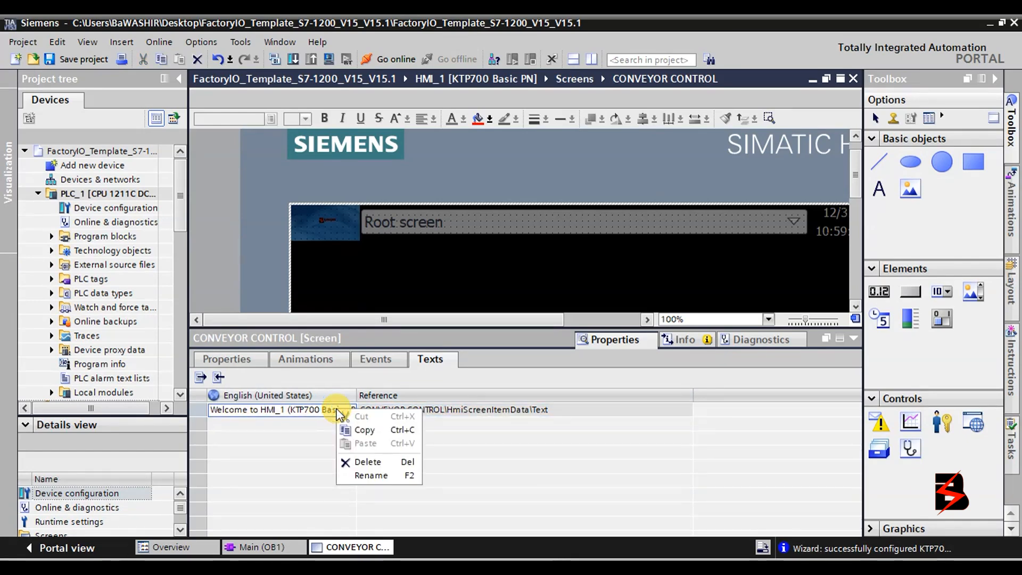
{"action": "left_click", "coordinate": [353, 462]}
{"action": "left_click_drag", "start_coordinate": [433, 411], "coordinate": [291, 408]}
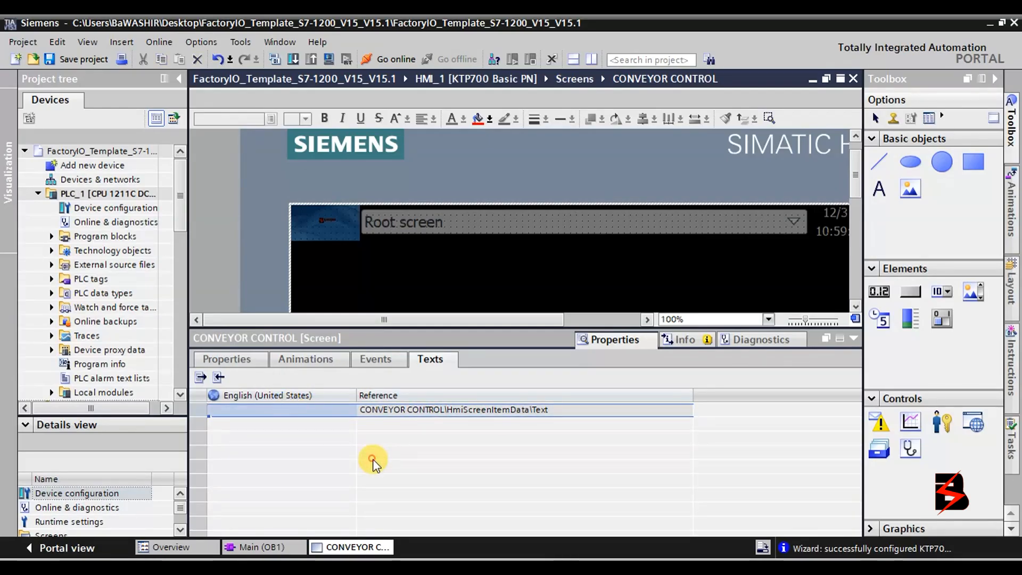
{"action": "left_click", "coordinate": [376, 360]}
{"action": "left_click", "coordinate": [324, 361]}
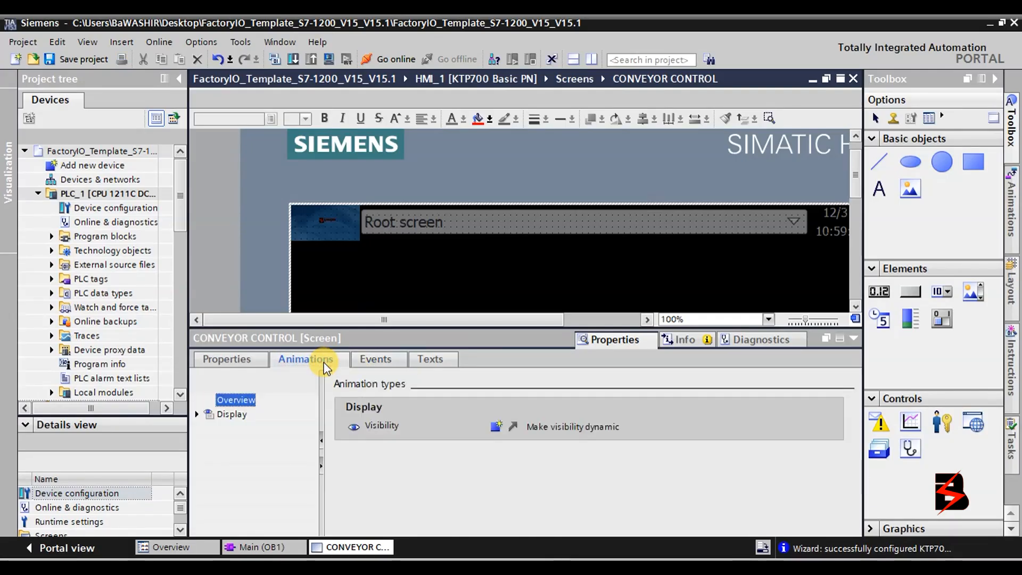
Collapse the Inspector window so the empty black CONVEYOR CONTROL screen fills the editor.
{"action": "left_click", "coordinate": [235, 359]}
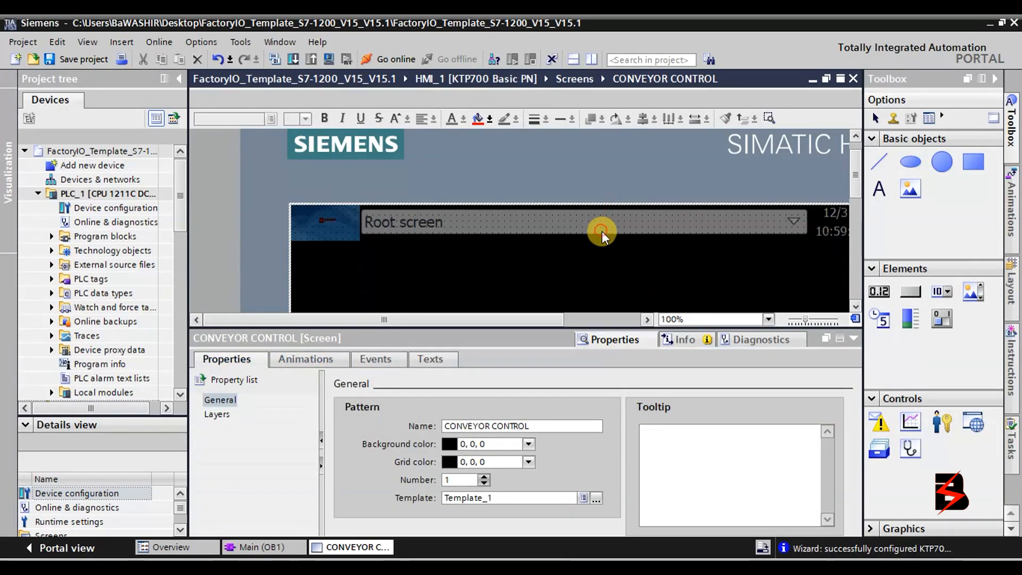
{"action": "right_click", "coordinate": [770, 219]}
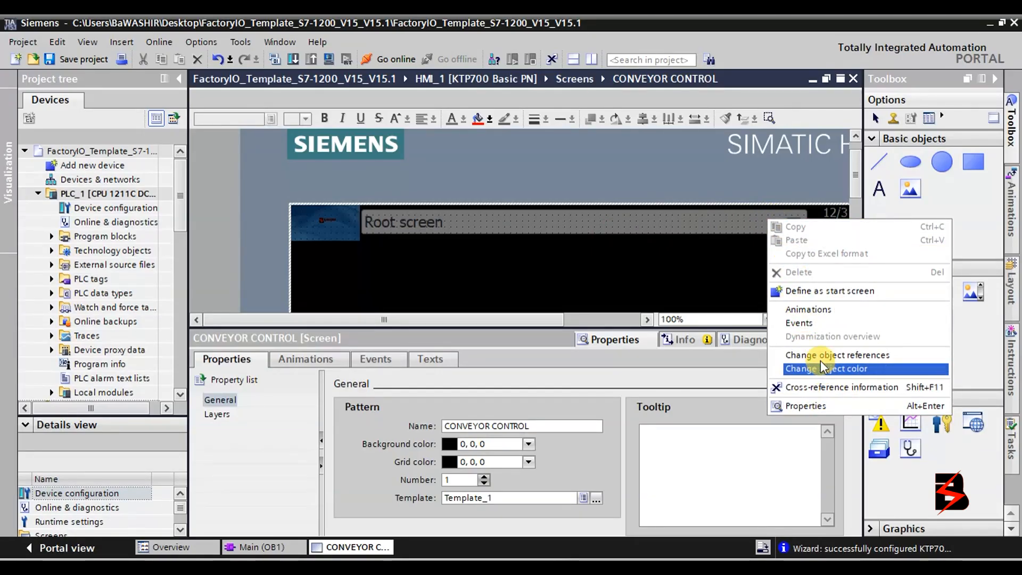
{"action": "left_click", "coordinate": [681, 285]}
{"action": "left_click", "coordinate": [654, 226]}
{"action": "right_click", "coordinate": [654, 225]}
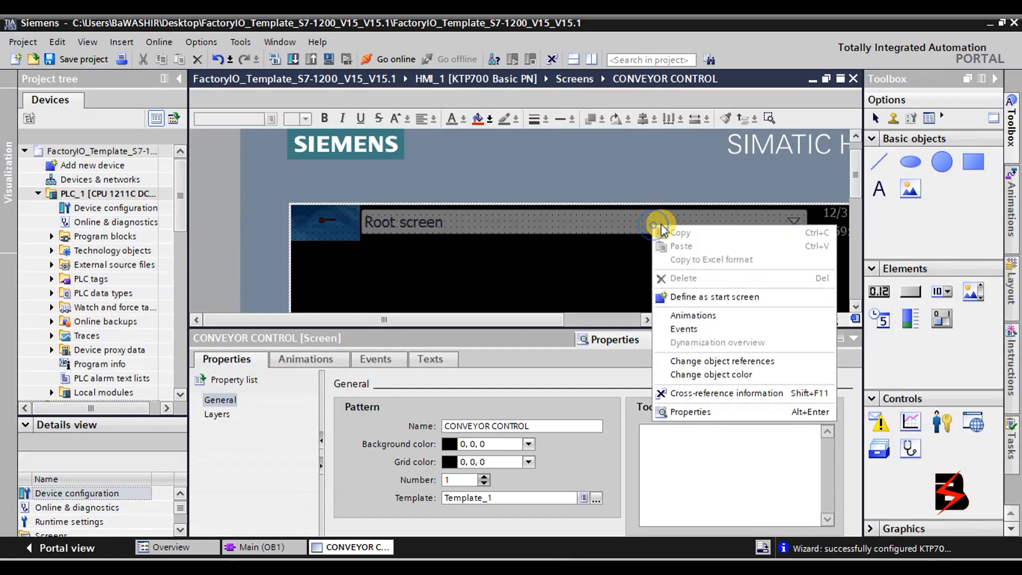
{"action": "left_click", "coordinate": [791, 216]}
{"action": "right_click", "coordinate": [791, 216]}
{"action": "left_click", "coordinate": [740, 231]}
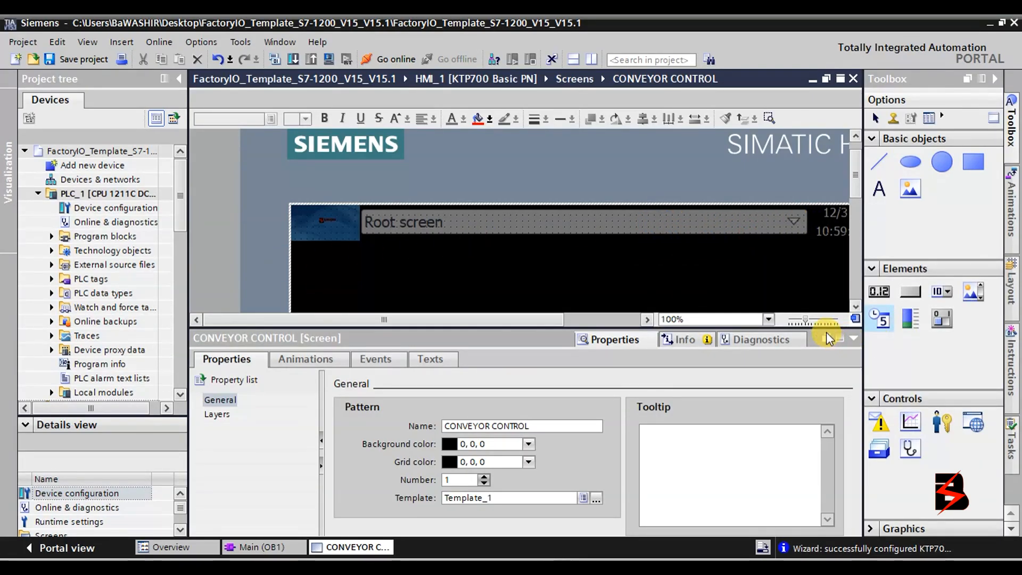
{"action": "left_click", "coordinate": [854, 336]}
{"action": "scroll", "coordinate": [560, 370], "scroll_direction": "down", "scroll_amount": 3}
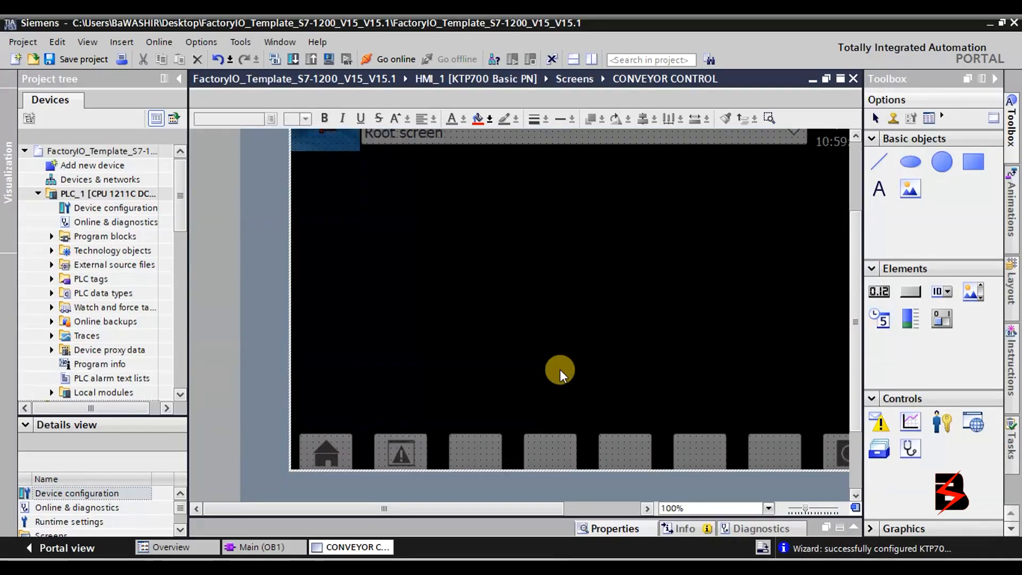
{"action": "scroll", "coordinate": [560, 369], "scroll_direction": "up", "scroll_amount": 3}
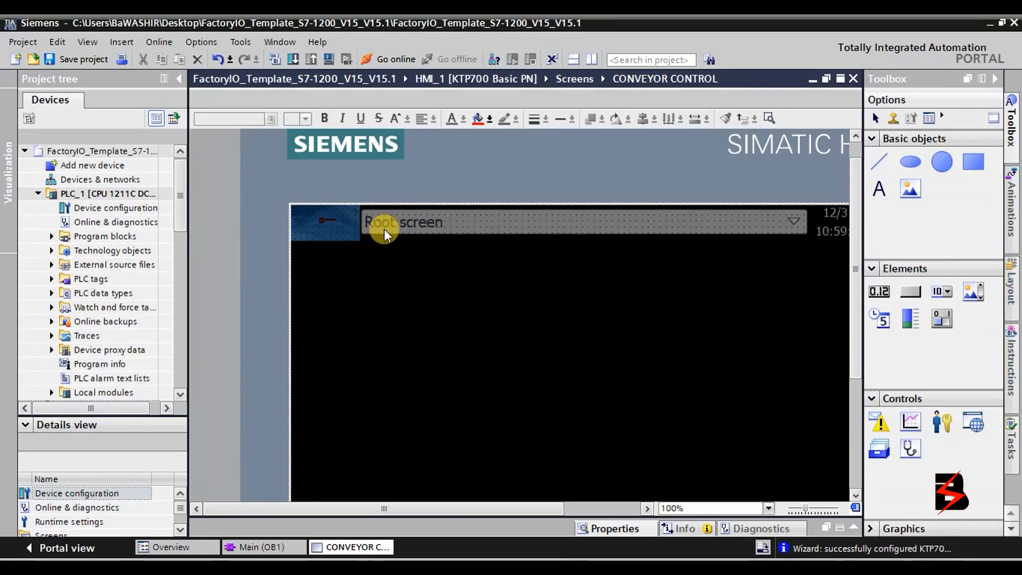
Place a new text field just below the screen header and start editing it.
{"action": "left_click", "coordinate": [878, 189]}
{"action": "left_click", "coordinate": [879, 189]}
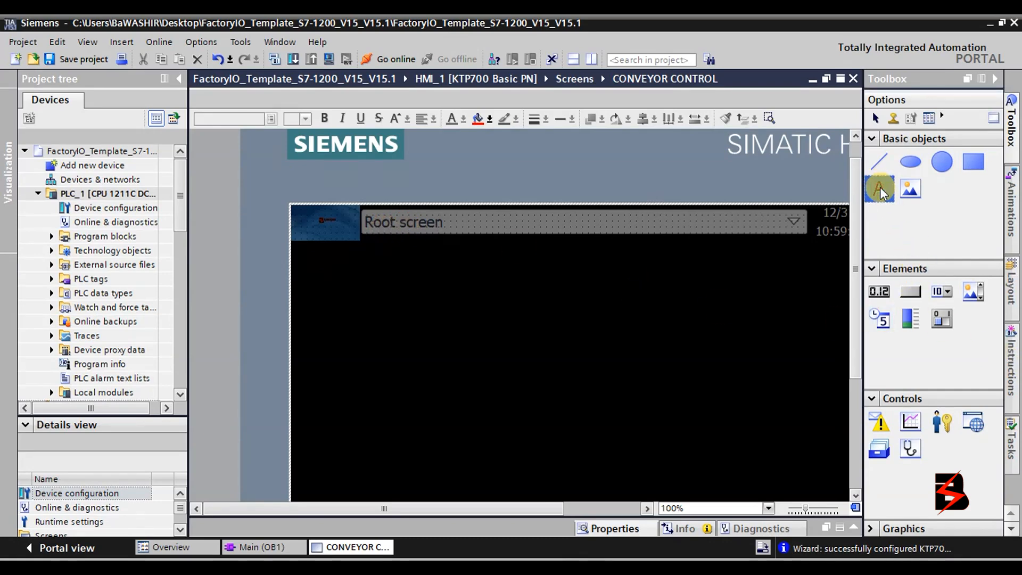
{"action": "left_click", "coordinate": [494, 257]}
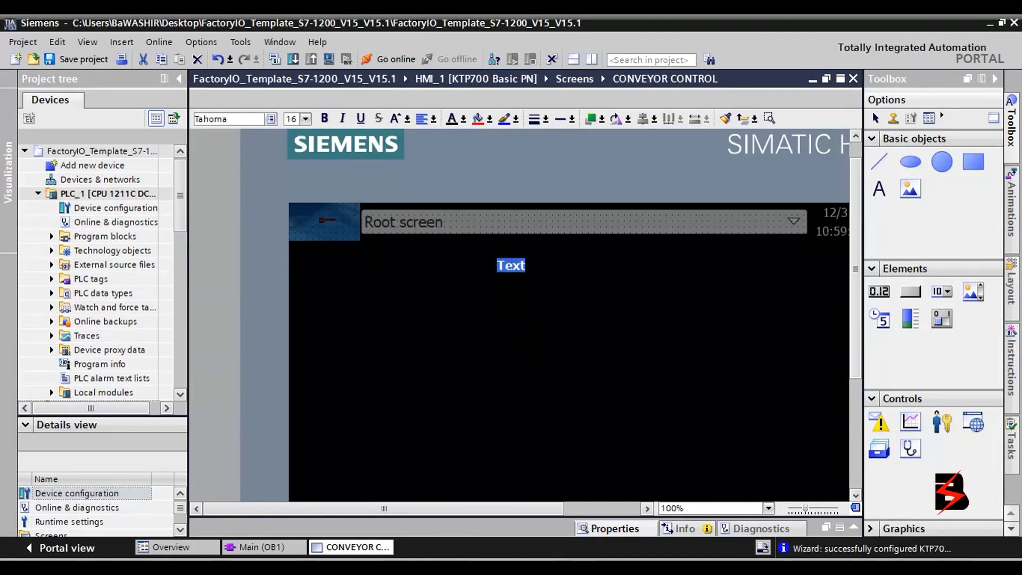
{"action": "left_click", "coordinate": [493, 568]}
{"action": "double_click", "coordinate": [510, 266]}
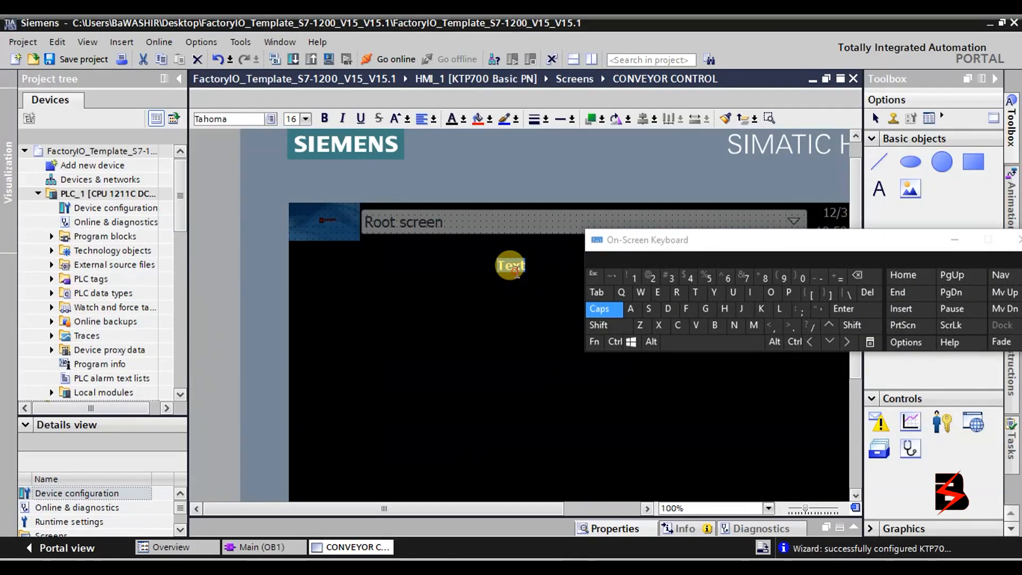
Enter CONVEYOR CONTROL as the text field's wording.
{"action": "left_click", "coordinate": [678, 325]}
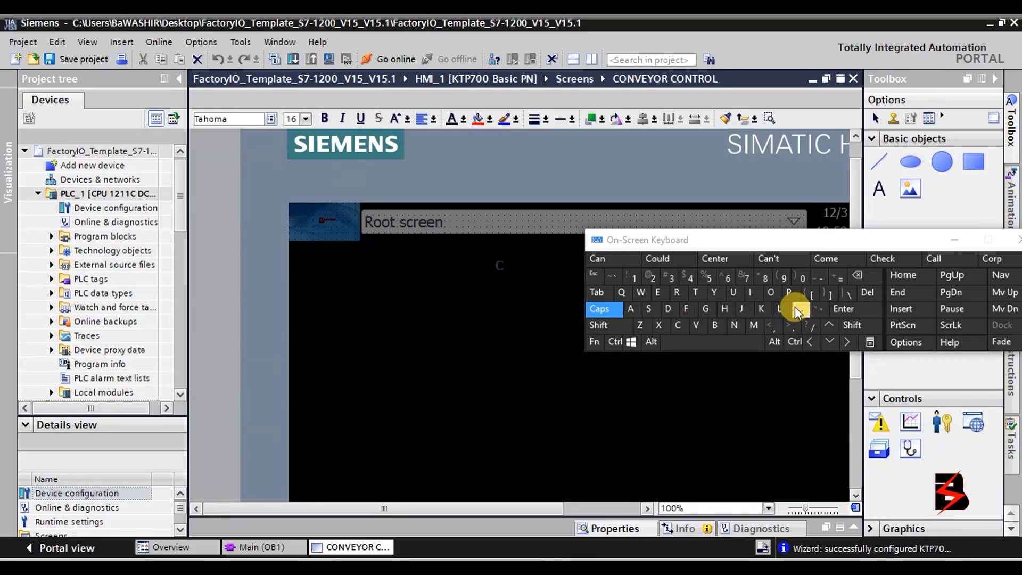
{"action": "left_click", "coordinate": [778, 300]}
{"action": "left_click", "coordinate": [736, 323]}
{"action": "left_click", "coordinate": [696, 324]}
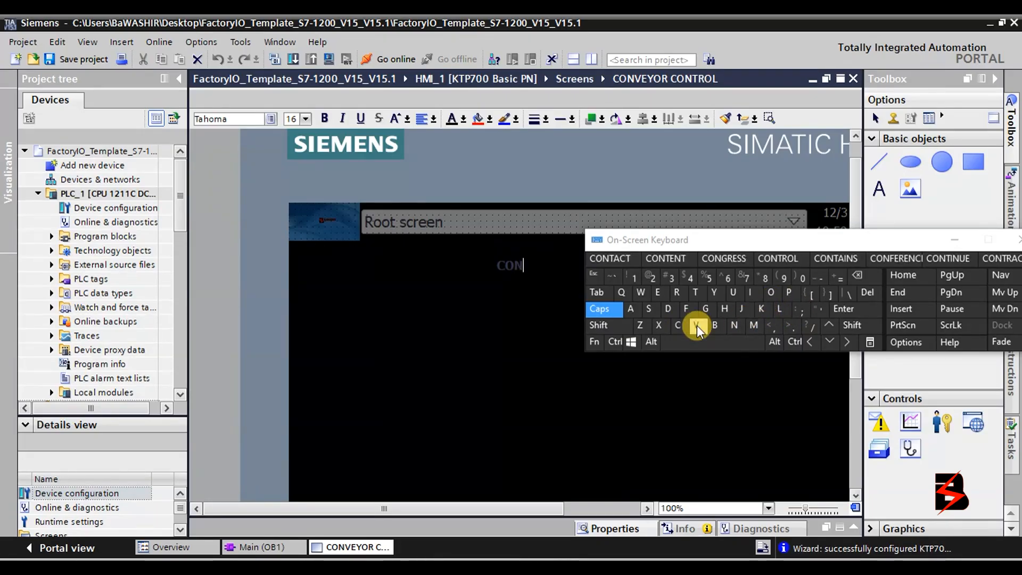
{"action": "left_click", "coordinate": [716, 293]}
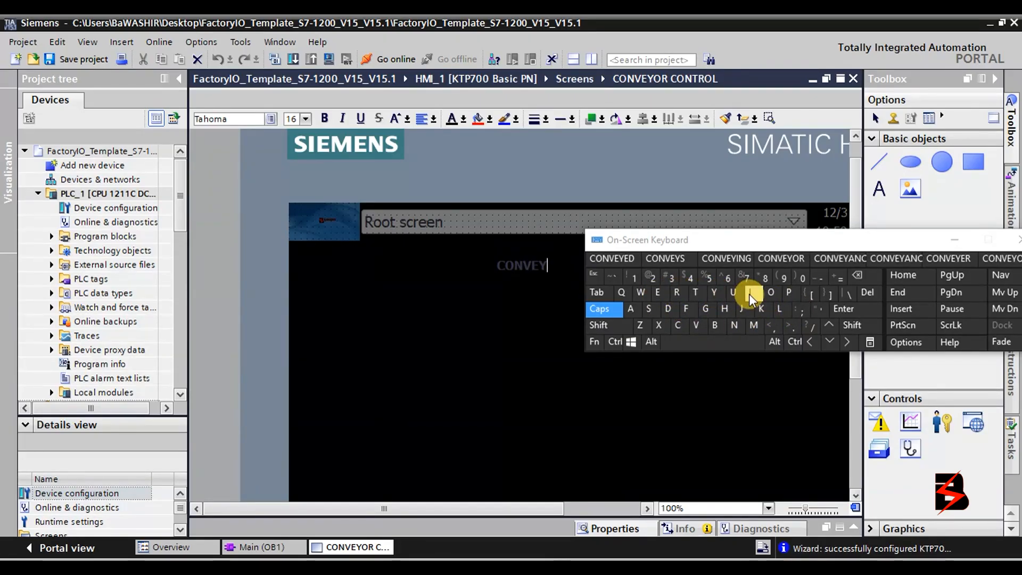
{"action": "left_click", "coordinate": [769, 292]}
{"action": "left_click", "coordinate": [677, 293]}
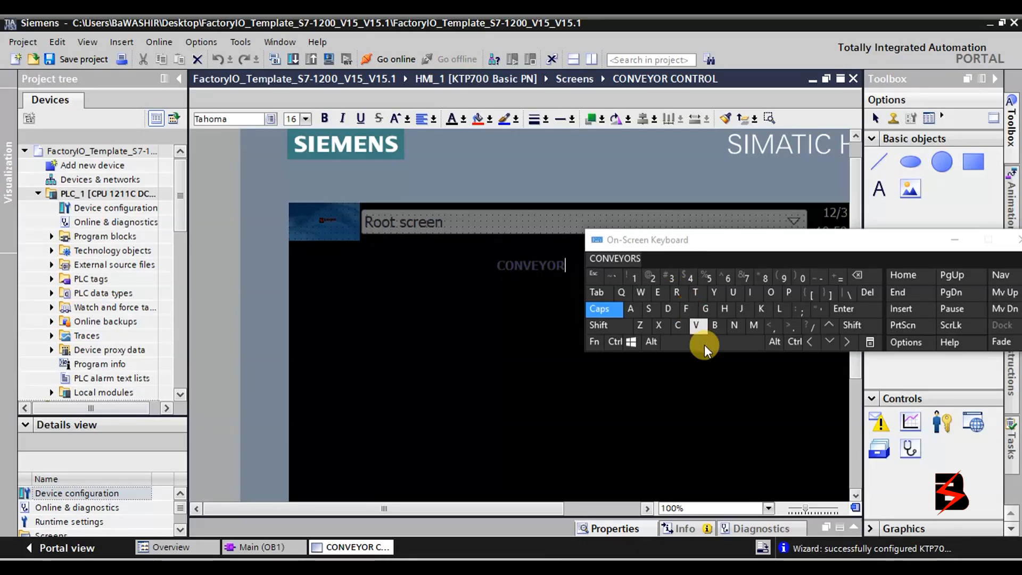
{"action": "left_click", "coordinate": [705, 344]}
{"action": "left_click", "coordinate": [673, 325]}
{"action": "left_click", "coordinate": [777, 297]}
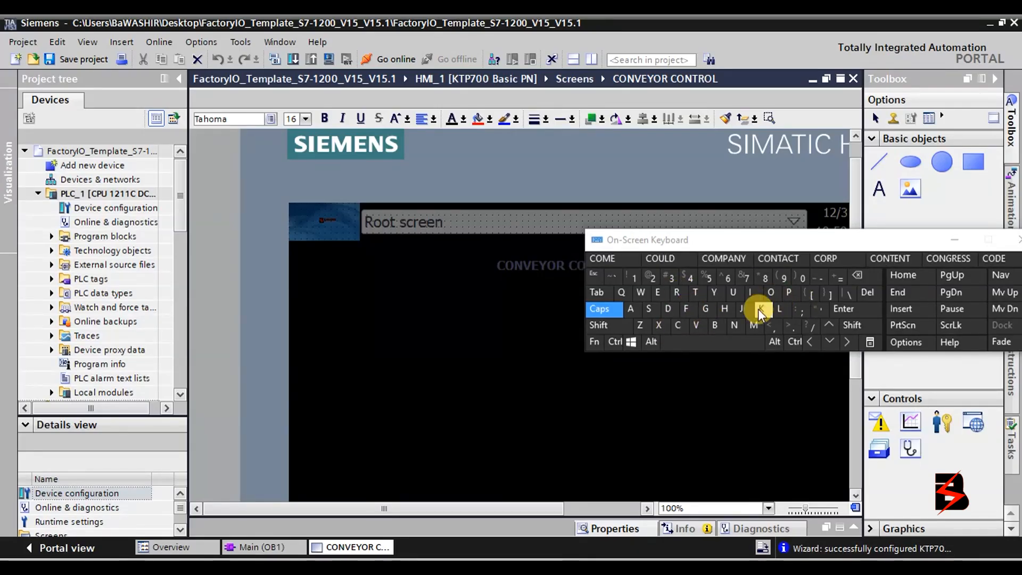
{"action": "left_click", "coordinate": [735, 325]}
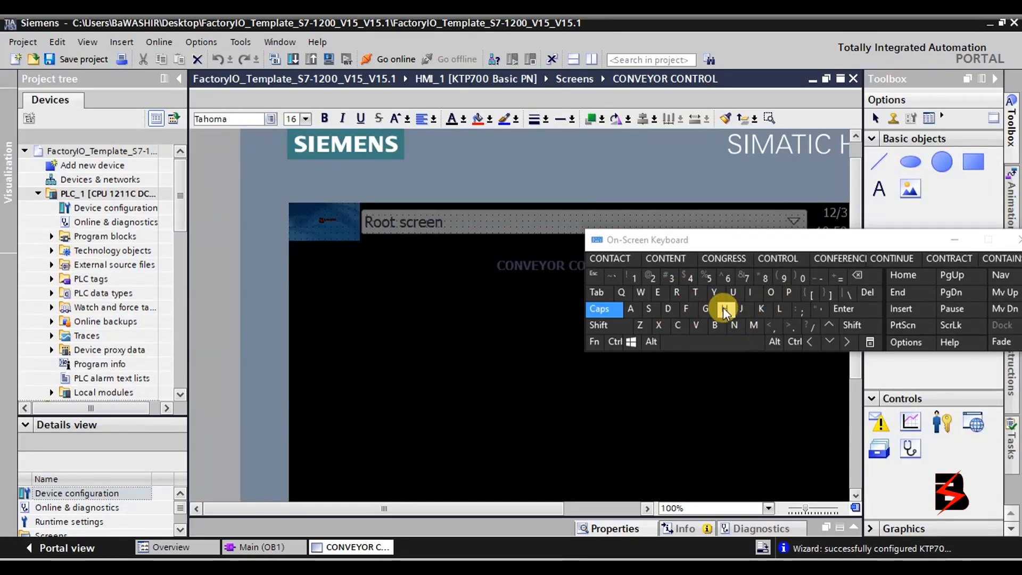
{"action": "left_click", "coordinate": [696, 292]}
{"action": "left_click", "coordinate": [677, 292]}
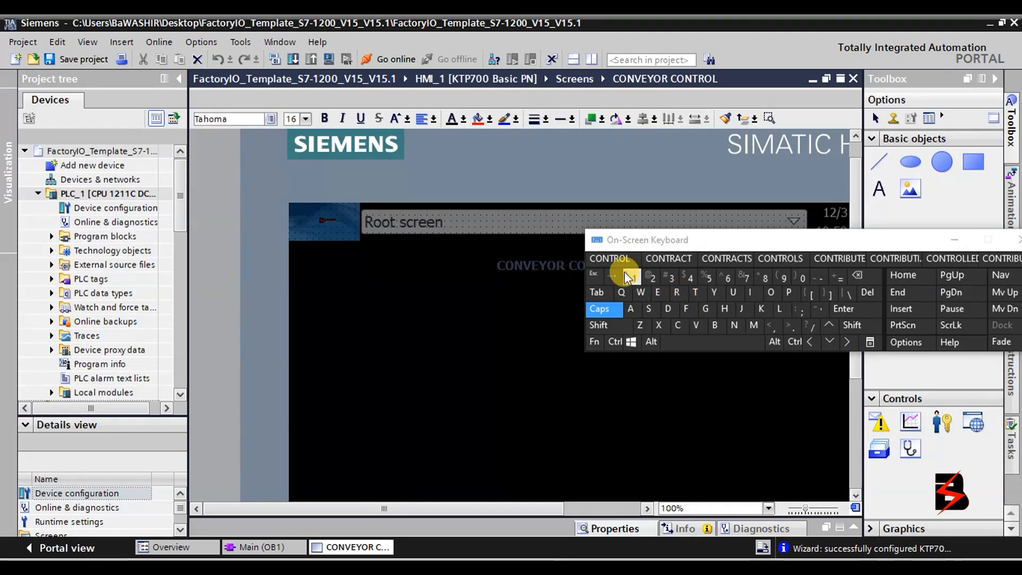
{"action": "left_click", "coordinate": [621, 261]}
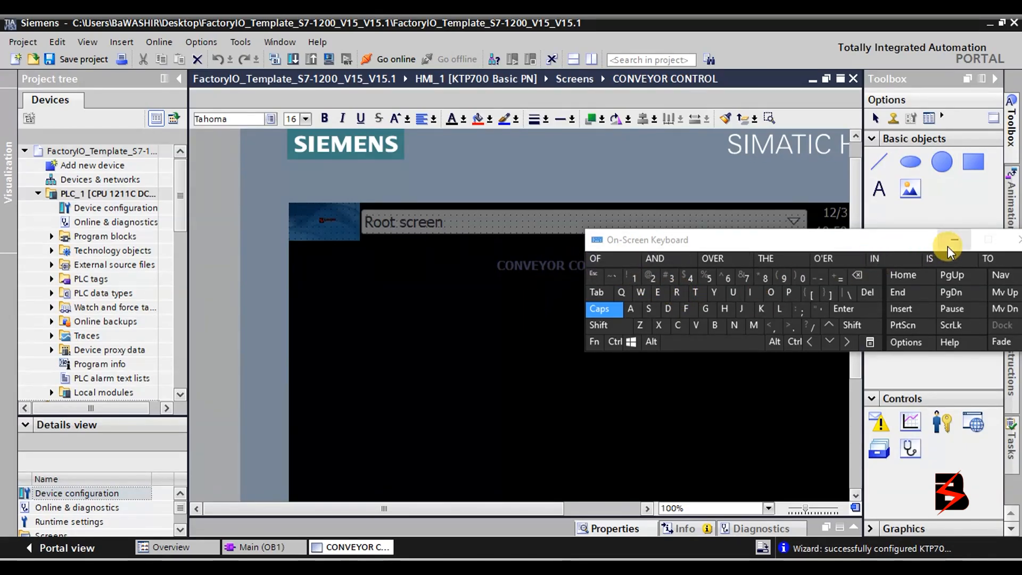
Move the CONVEYOR CONTROL title toward the top centre of the screen.
{"action": "left_click_drag", "start_coordinate": [911, 237], "coordinate": [953, 94]}
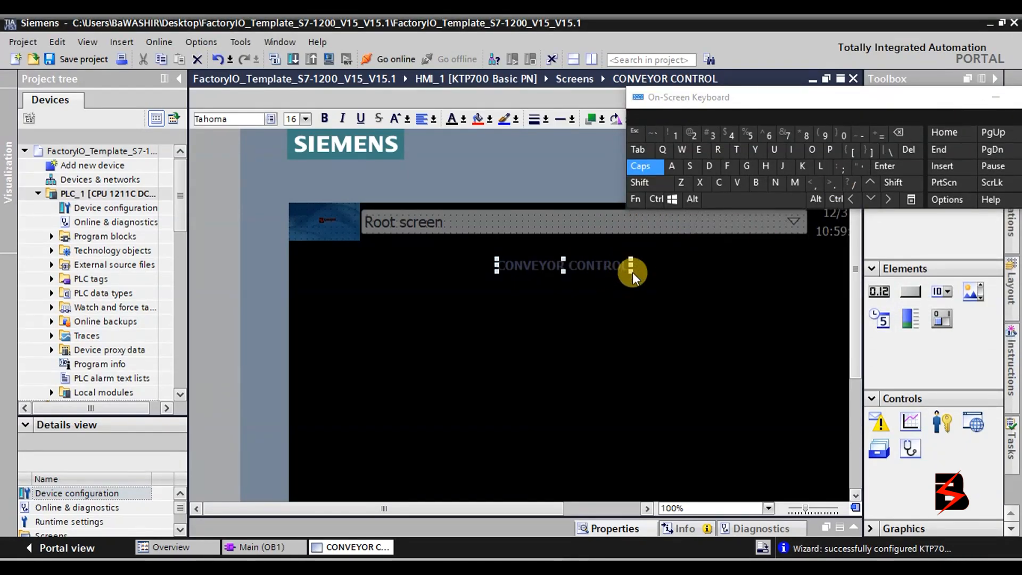
{"action": "left_click_drag", "start_coordinate": [629, 261], "coordinate": [688, 272]}
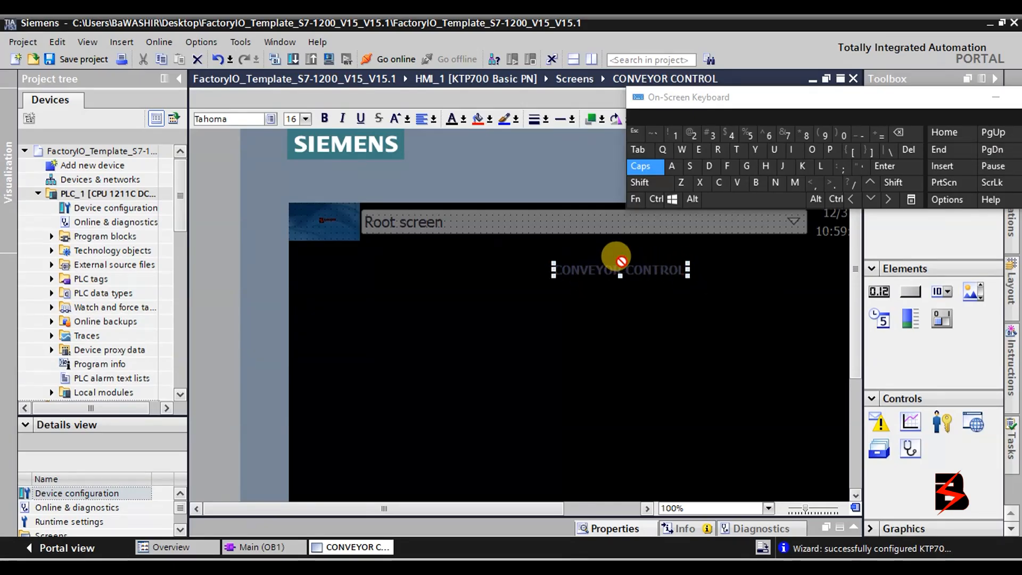
{"action": "double_click", "coordinate": [564, 269]}
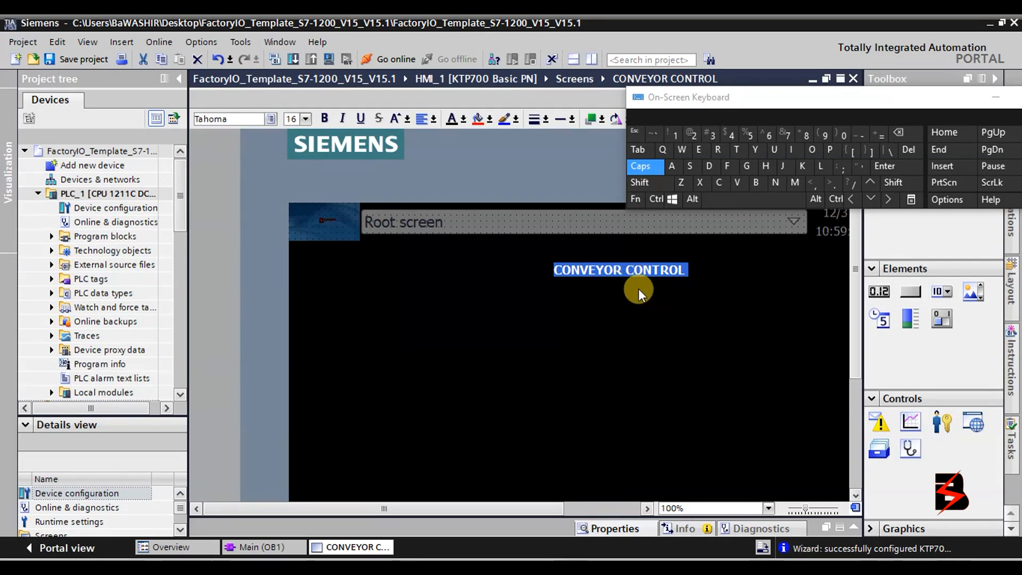
{"action": "left_click", "coordinate": [647, 263]}
{"action": "double_click", "coordinate": [646, 265]}
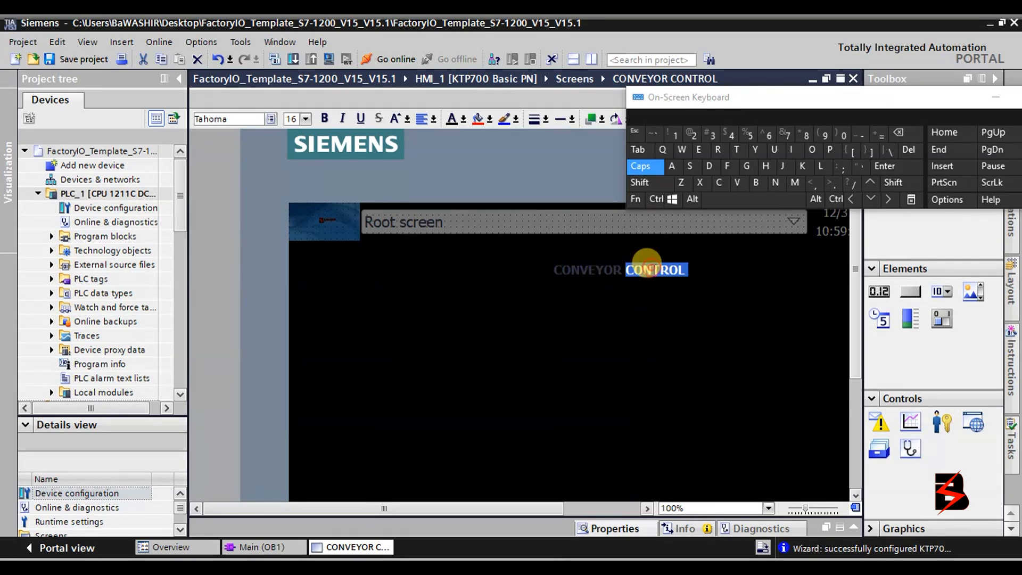
{"action": "left_click", "coordinate": [561, 258]}
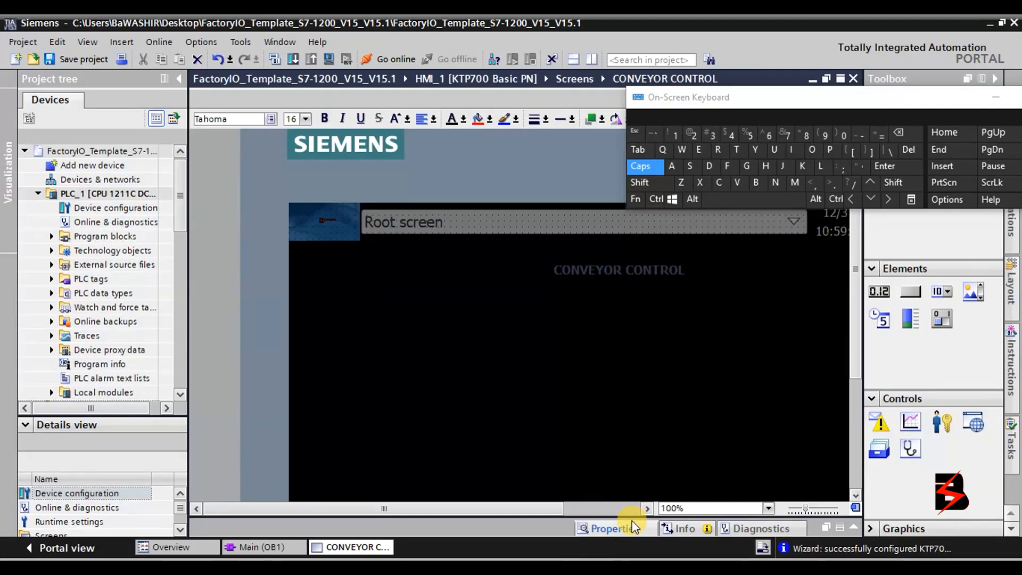
Set the CONVEYOR CONTROL title's Appearance foreground colour to dark red (132, 0, 0).
{"action": "left_click_drag", "start_coordinate": [632, 516], "coordinate": [647, 373]}
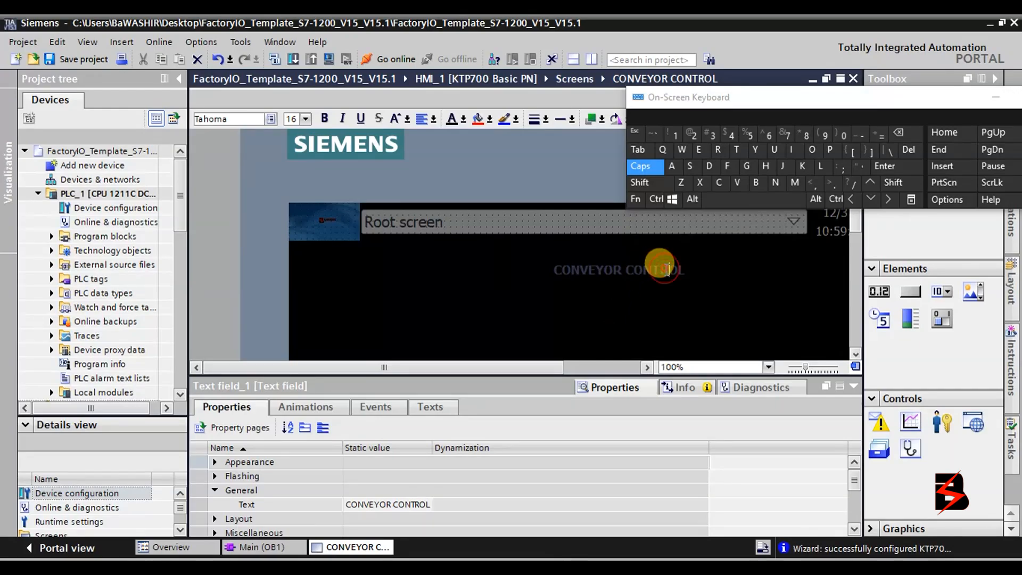
{"action": "left_click", "coordinate": [688, 280]}
{"action": "left_click", "coordinate": [678, 271]}
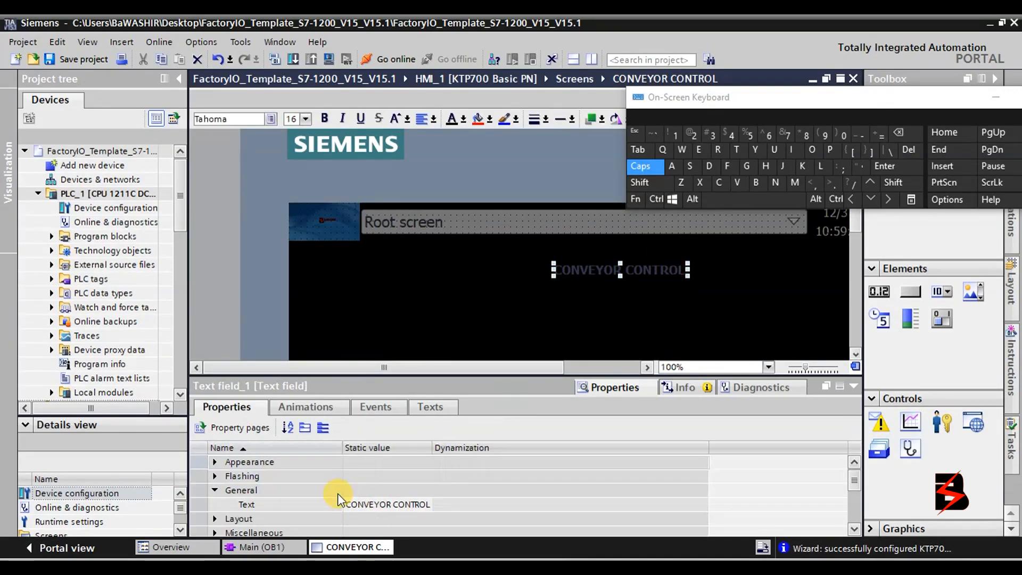
{"action": "left_click", "coordinate": [215, 462]}
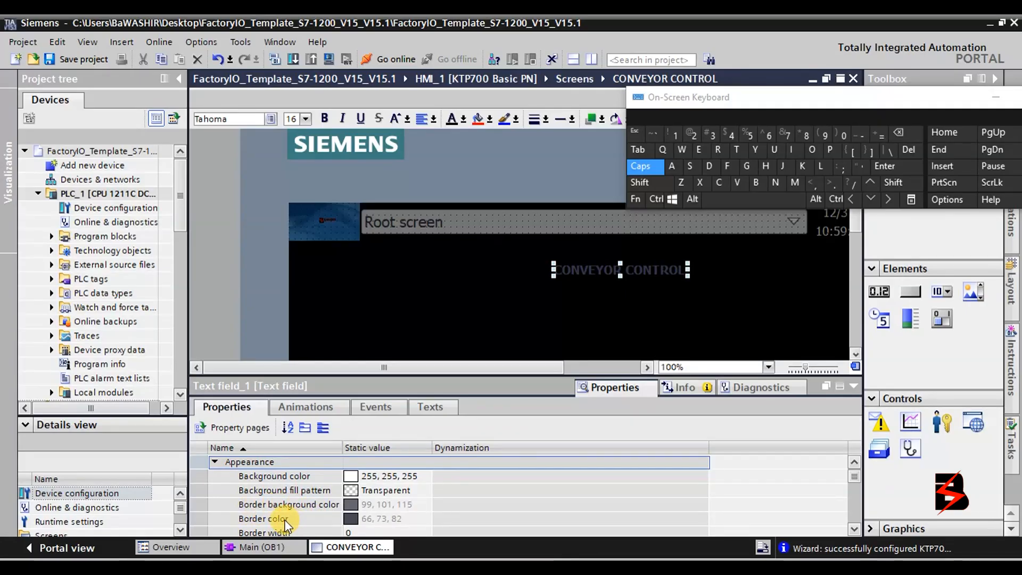
{"action": "scroll", "coordinate": [410, 490], "scroll_direction": "down", "scroll_amount": 2}
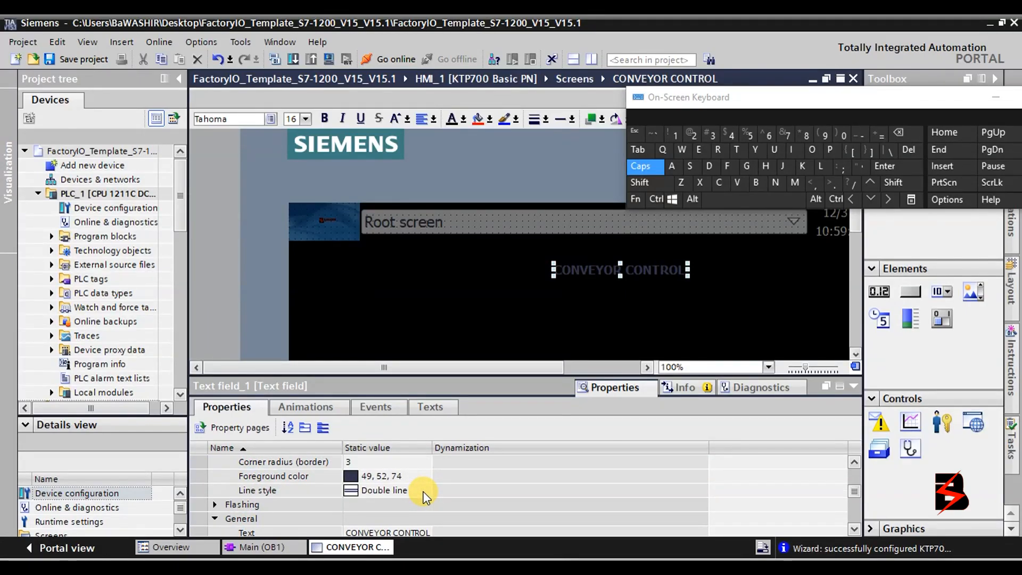
{"action": "left_click", "coordinate": [367, 477]}
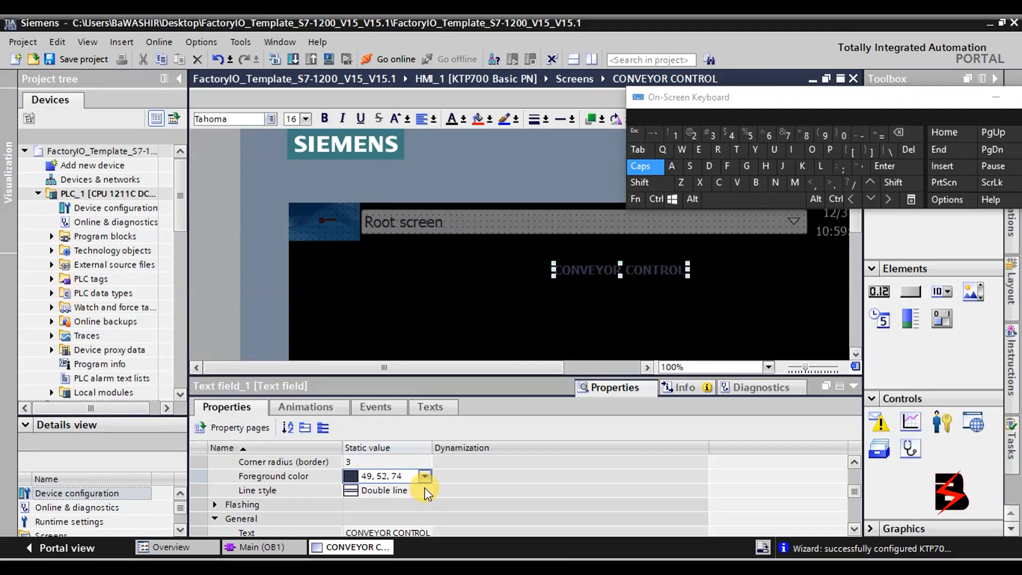
{"action": "left_click", "coordinate": [424, 477]}
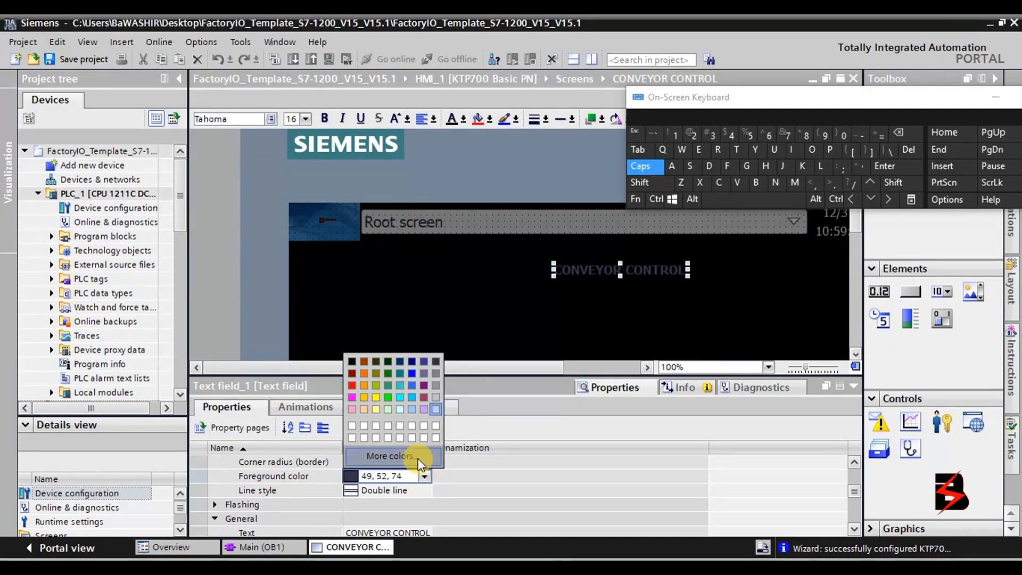
{"action": "left_click", "coordinate": [354, 374]}
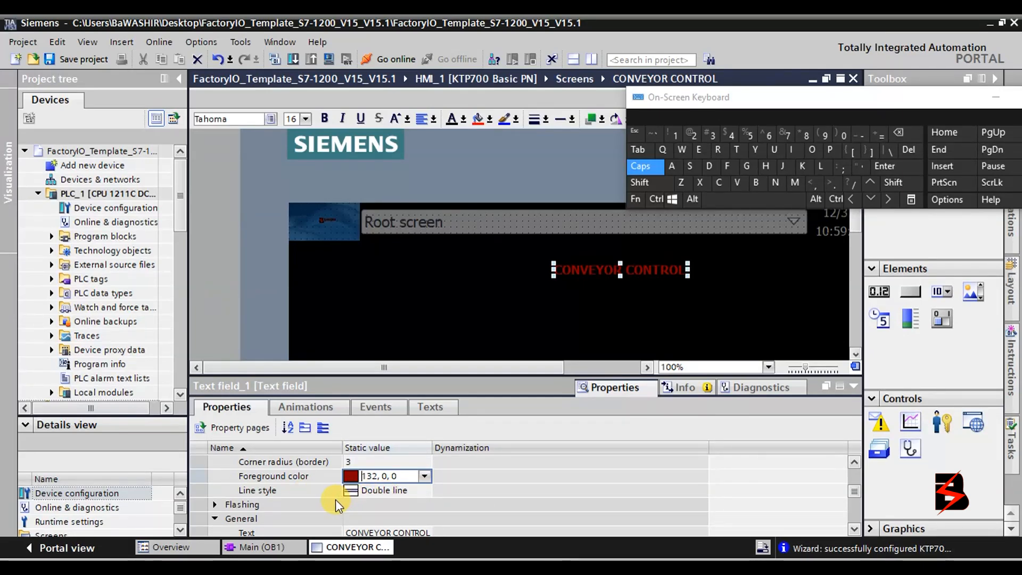
Try flashing on the title text, then switch flashing back off.
{"action": "left_click", "coordinate": [217, 505]}
{"action": "scroll", "coordinate": [291, 518], "scroll_direction": "down", "scroll_amount": 1}
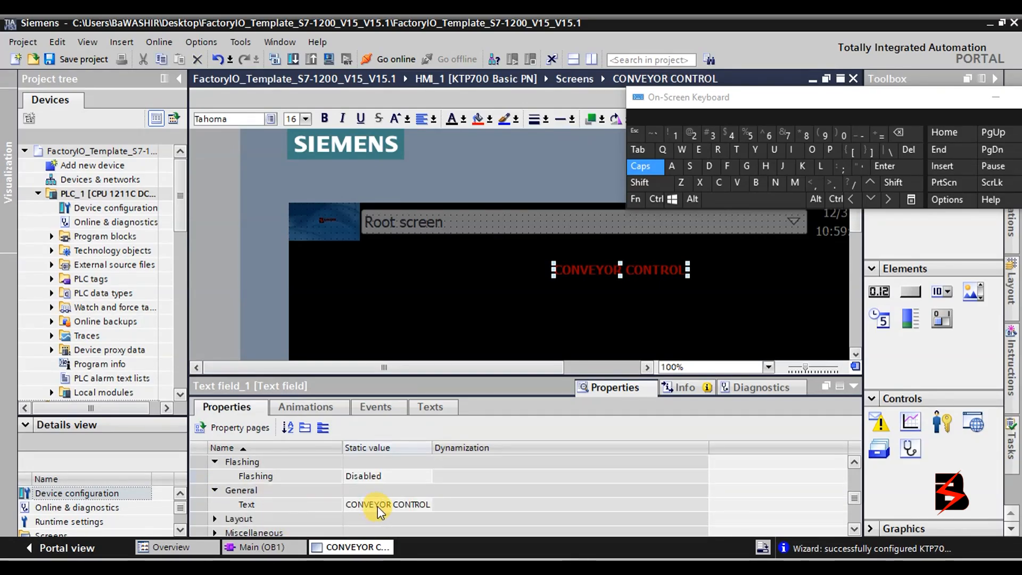
{"action": "left_click", "coordinate": [384, 476]}
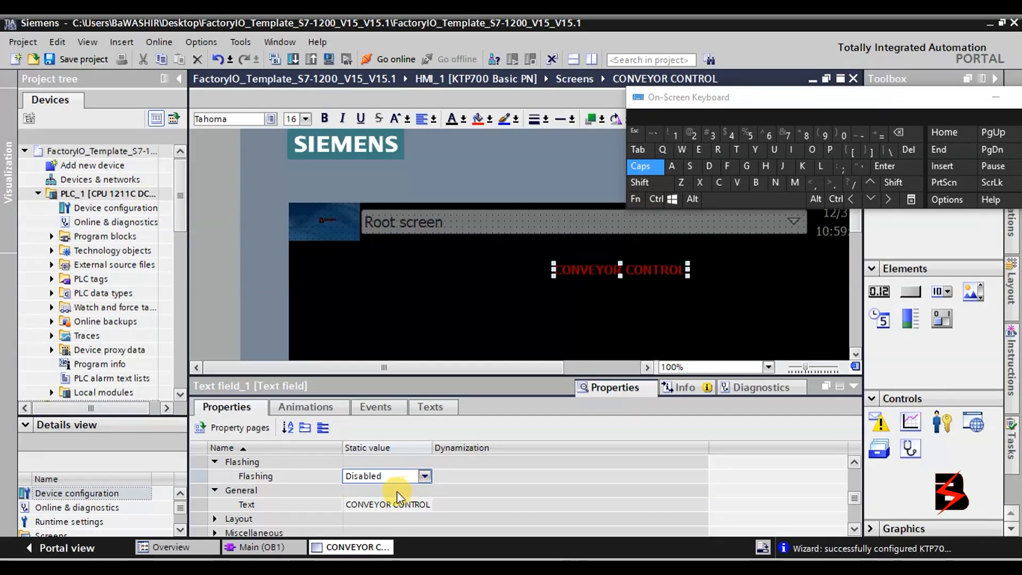
{"action": "left_click", "coordinate": [389, 476]}
{"action": "left_click", "coordinate": [381, 504]}
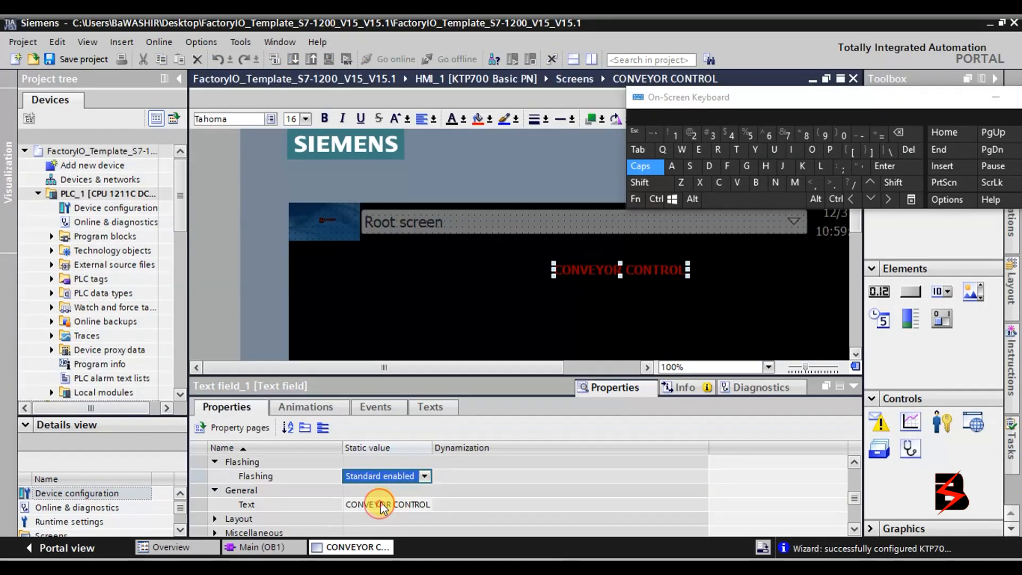
{"action": "left_click", "coordinate": [424, 476]}
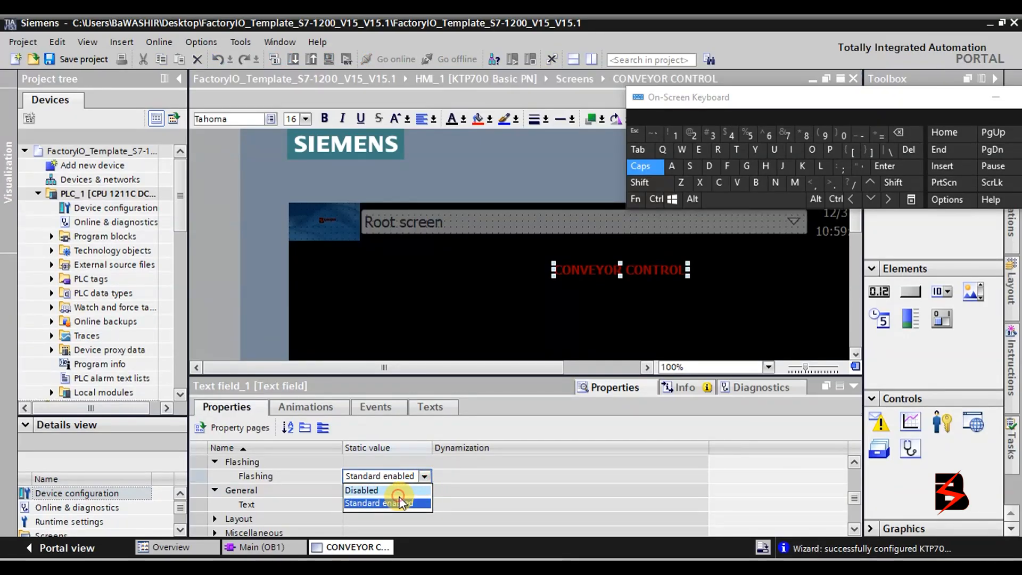
{"action": "left_click", "coordinate": [407, 490]}
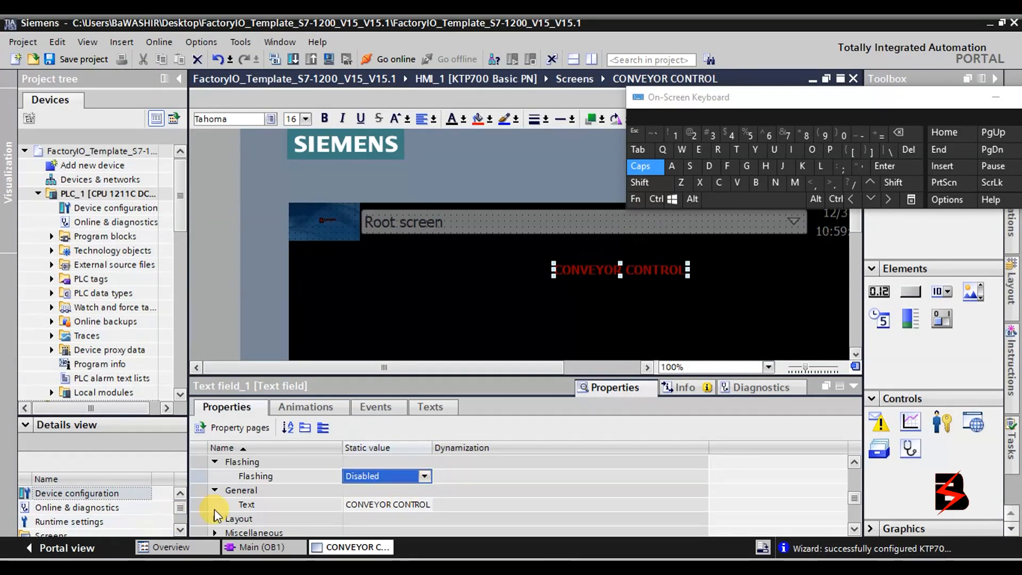
Expand the title's Text format group and keep horizontal alignment Left.
{"action": "left_click", "coordinate": [853, 528]}
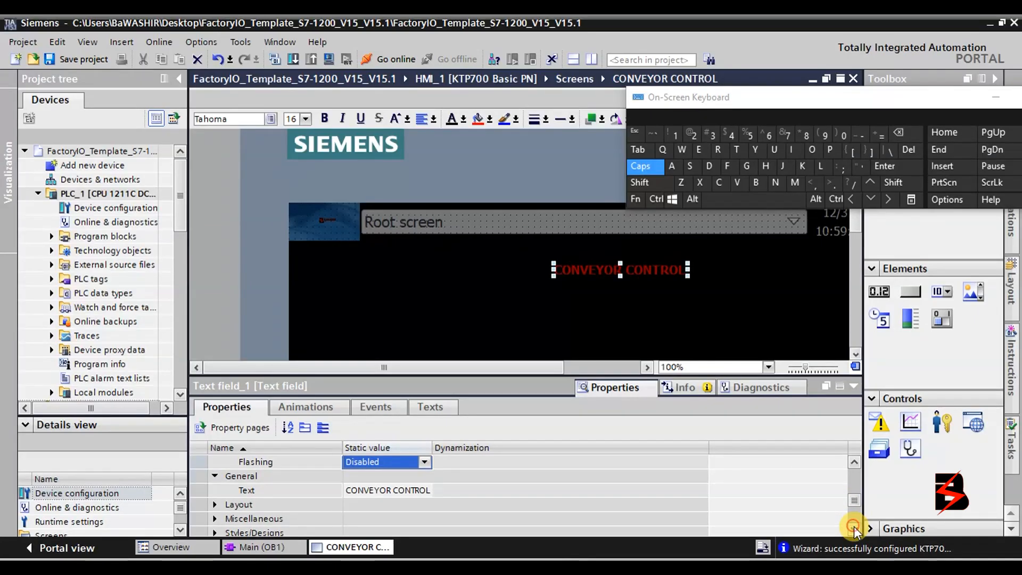
{"action": "left_click", "coordinate": [853, 528]}
{"action": "left_click", "coordinate": [854, 528]}
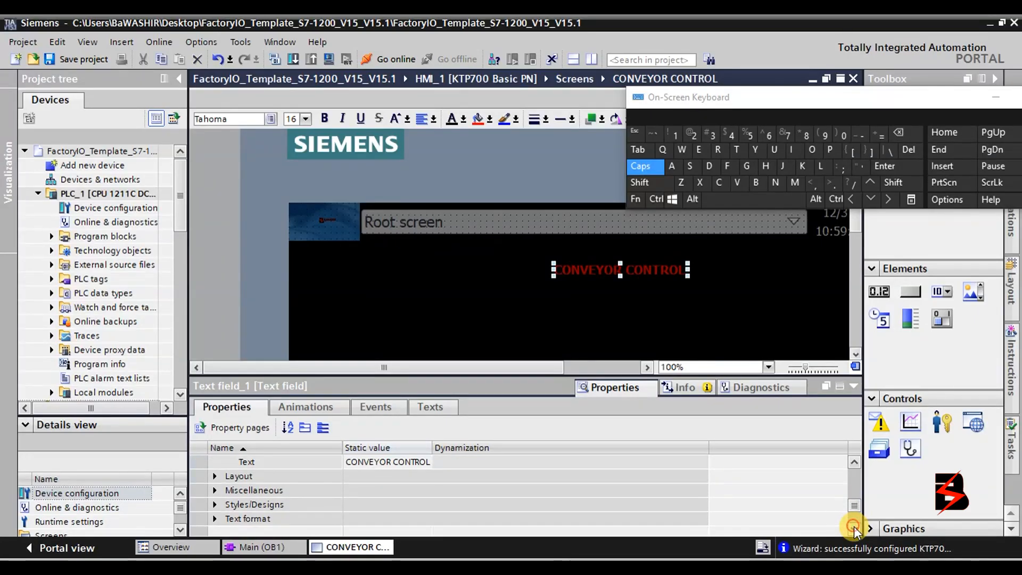
{"action": "left_click", "coordinate": [215, 520]}
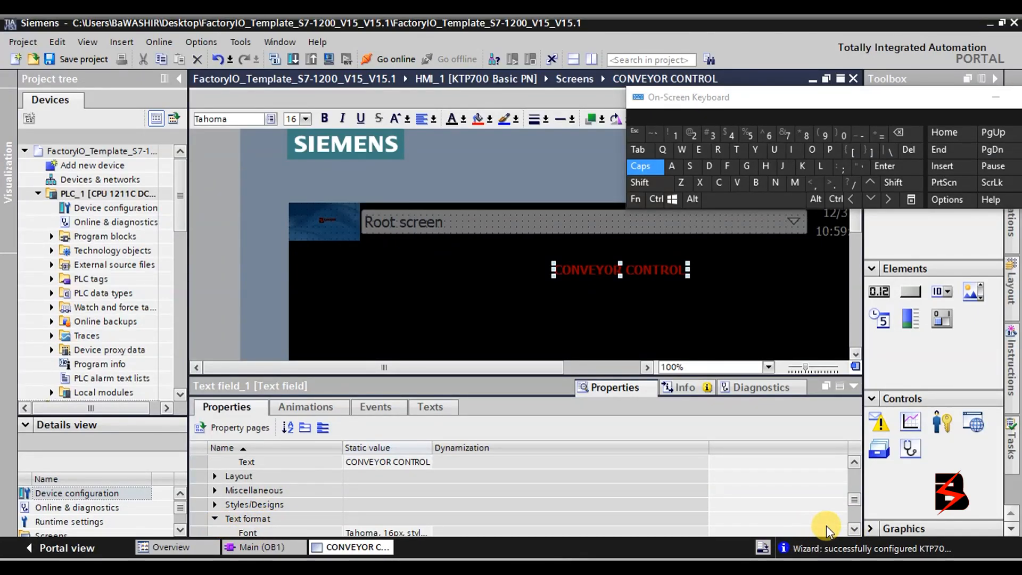
{"action": "left_click", "coordinate": [853, 528]}
{"action": "left_click", "coordinate": [853, 528]}
{"action": "left_click", "coordinate": [854, 528]}
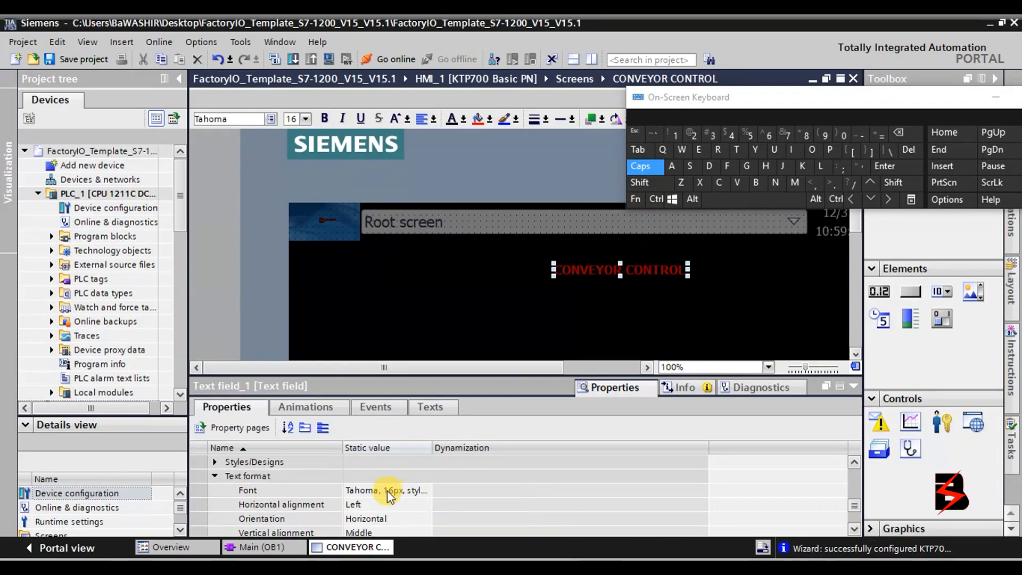
{"action": "left_click", "coordinate": [854, 529]}
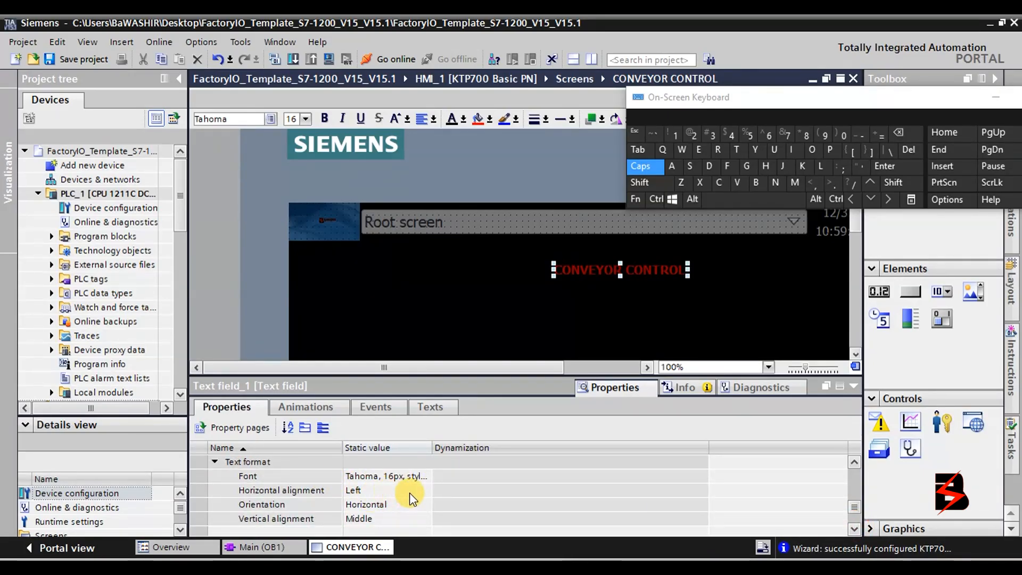
{"action": "left_click", "coordinate": [424, 490]}
{"action": "left_click", "coordinate": [426, 491]}
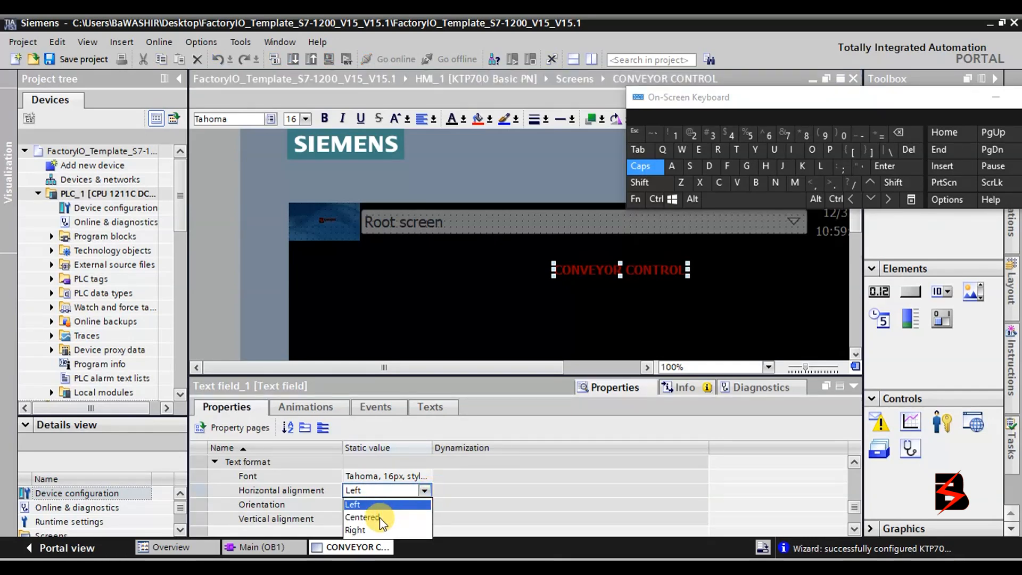
{"action": "left_click", "coordinate": [423, 492]}
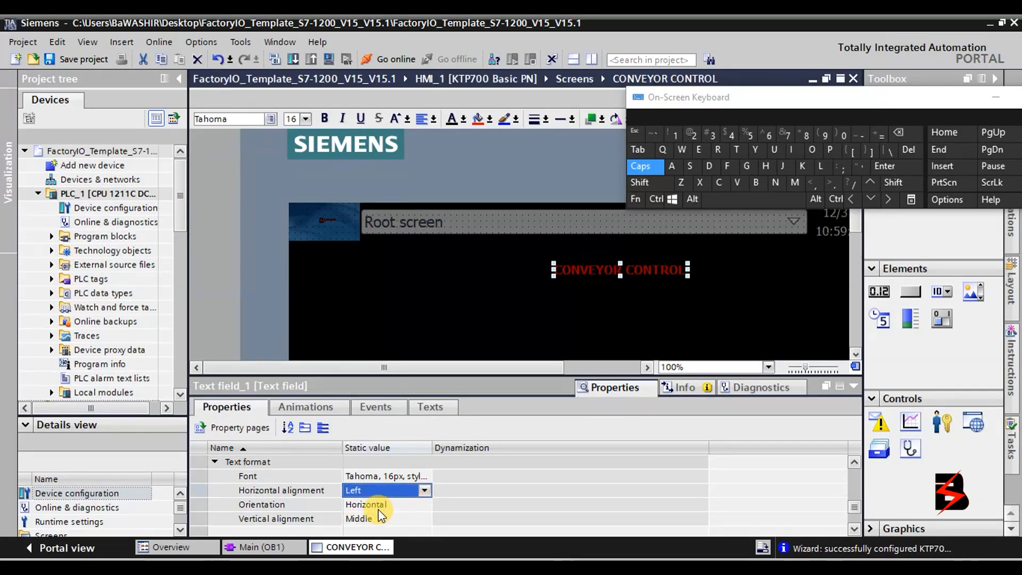
Open the title's Font setting, currently Tahoma Bold size 16.
{"action": "left_click", "coordinate": [851, 530]}
{"action": "left_click", "coordinate": [852, 530]}
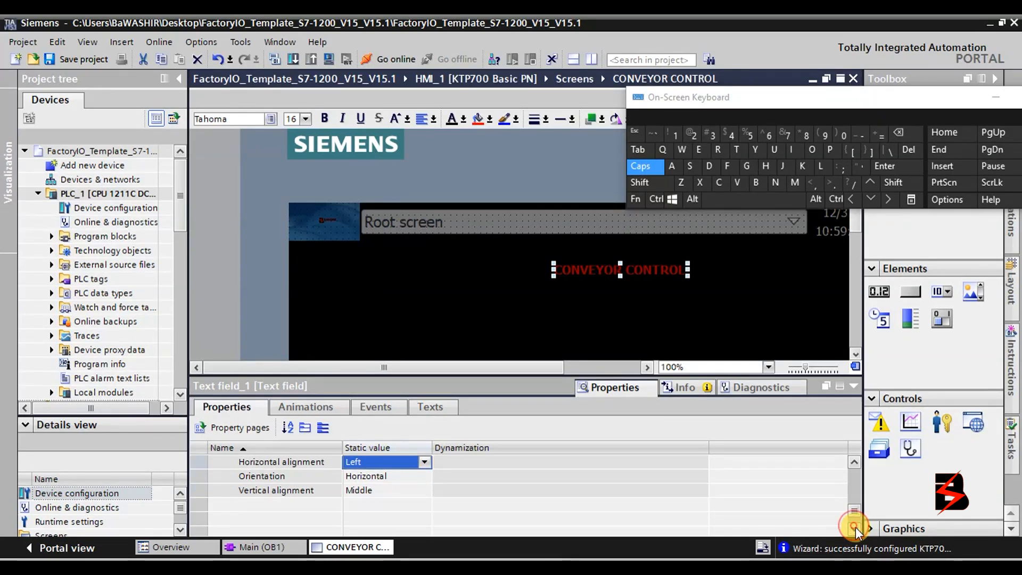
{"action": "left_click", "coordinate": [856, 463]}
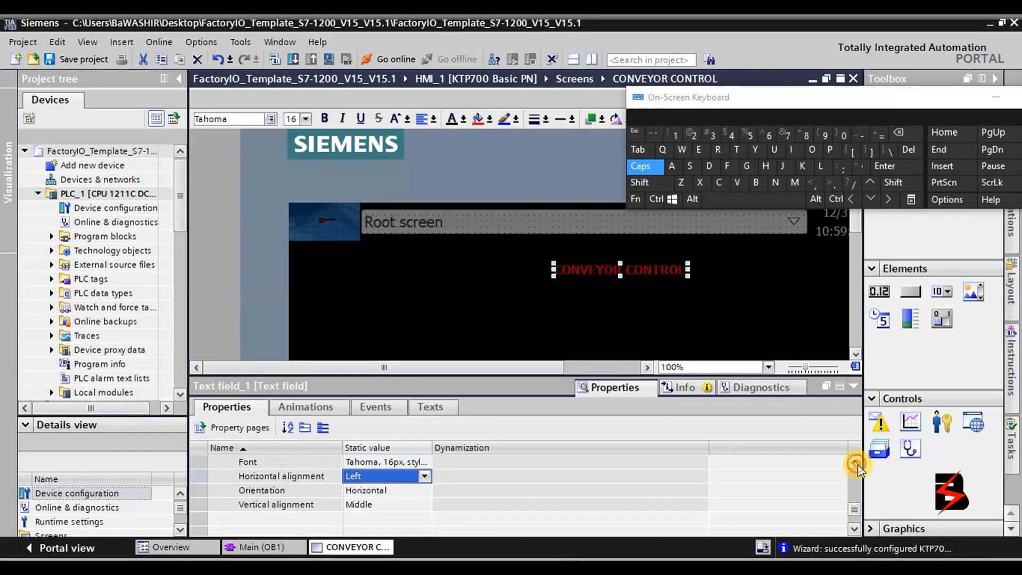
{"action": "left_click", "coordinate": [857, 463]}
{"action": "left_click", "coordinate": [856, 463]}
{"action": "left_click", "coordinate": [856, 463]}
{"action": "left_click", "coordinate": [856, 463]}
{"action": "left_click", "coordinate": [856, 464]}
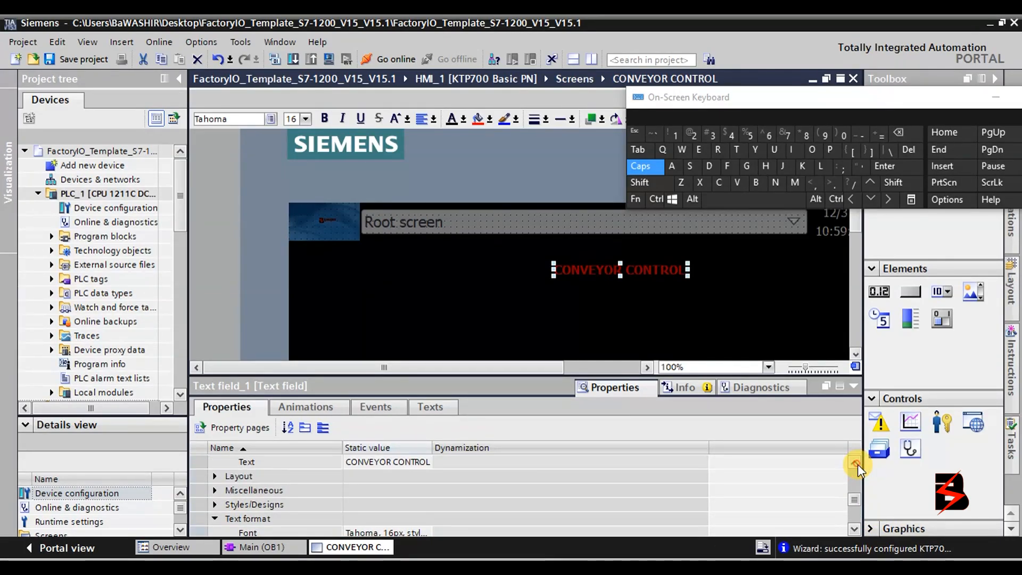
{"action": "left_click", "coordinate": [856, 463]}
{"action": "left_click", "coordinate": [857, 463]}
{"action": "left_click", "coordinate": [856, 463]}
{"action": "left_click", "coordinate": [856, 463]}
{"action": "left_click", "coordinate": [856, 463]}
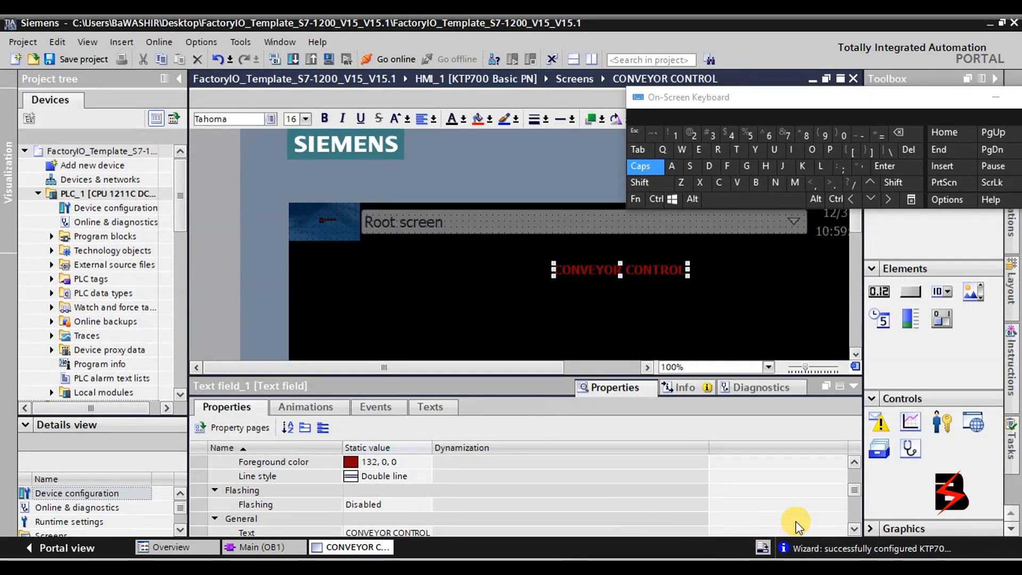
{"action": "left_click", "coordinate": [854, 529]}
{"action": "left_click", "coordinate": [855, 529]}
{"action": "left_click", "coordinate": [855, 529]}
{"action": "left_click", "coordinate": [856, 528]}
{"action": "left_click", "coordinate": [855, 528]}
{"action": "left_click", "coordinate": [856, 529]}
{"action": "left_click", "coordinate": [855, 528]}
{"action": "left_click", "coordinate": [856, 529]}
{"action": "left_click", "coordinate": [856, 529]}
{"action": "left_click", "coordinate": [855, 529]}
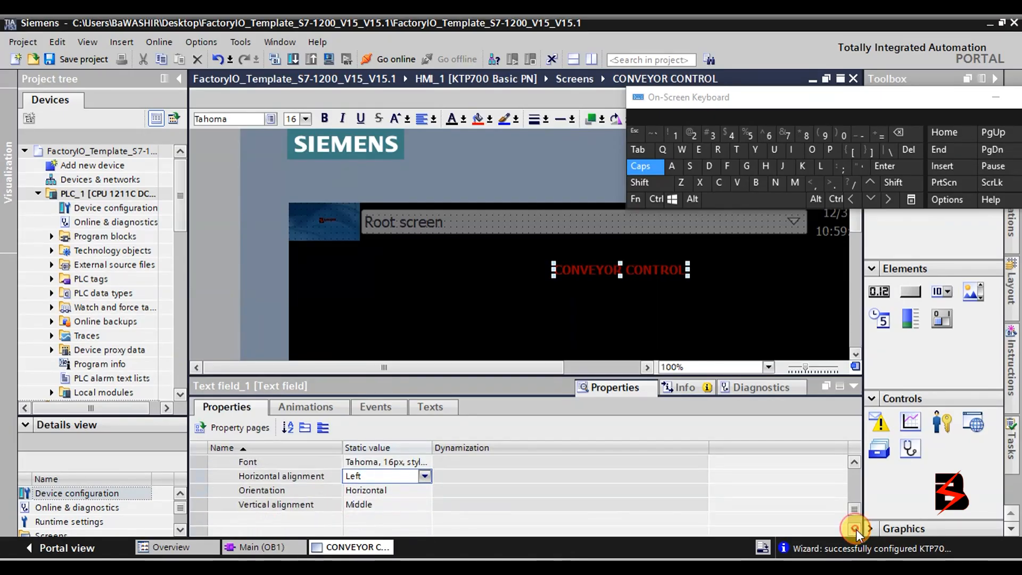
{"action": "left_click", "coordinate": [854, 461]}
{"action": "left_click", "coordinate": [854, 462]}
{"action": "left_click", "coordinate": [854, 462]}
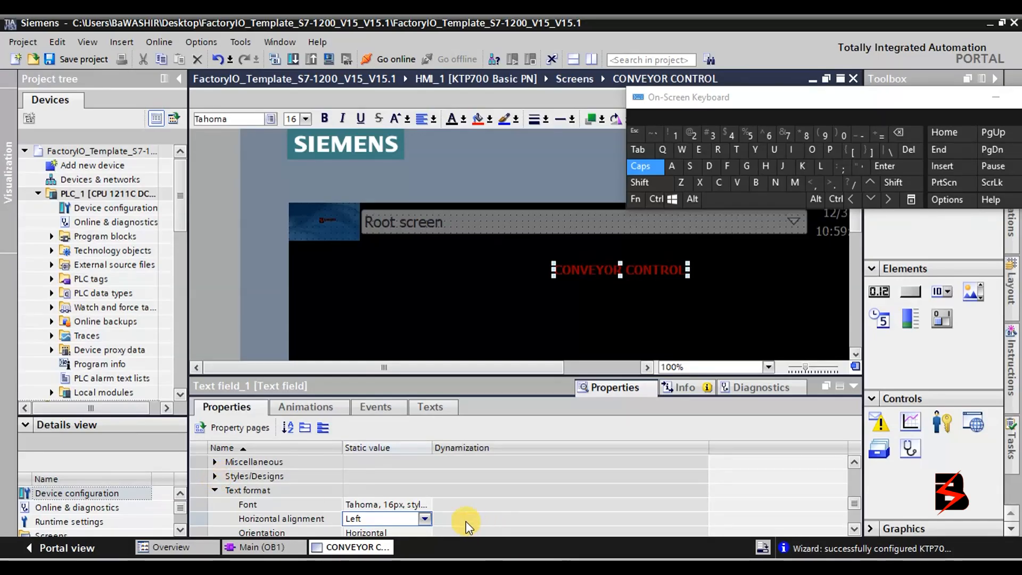
{"action": "left_click", "coordinate": [420, 506]}
Set the CONVEYOR CONTROL title to Tahoma Bold size 36 and drag it left beneath the screen header.
{"action": "left_click", "coordinate": [424, 504]}
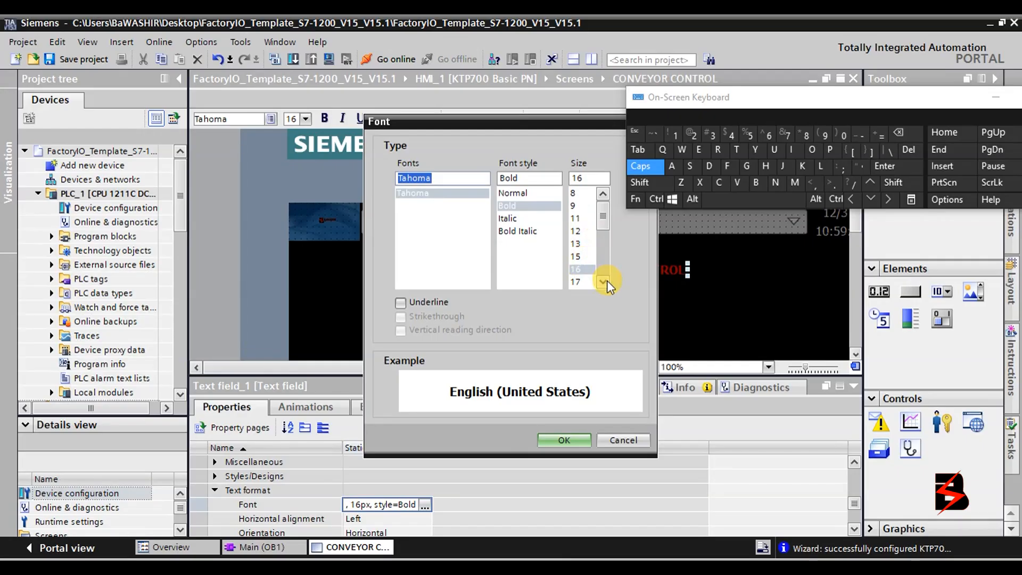
{"action": "left_click_drag", "start_coordinate": [605, 225], "coordinate": [609, 257]}
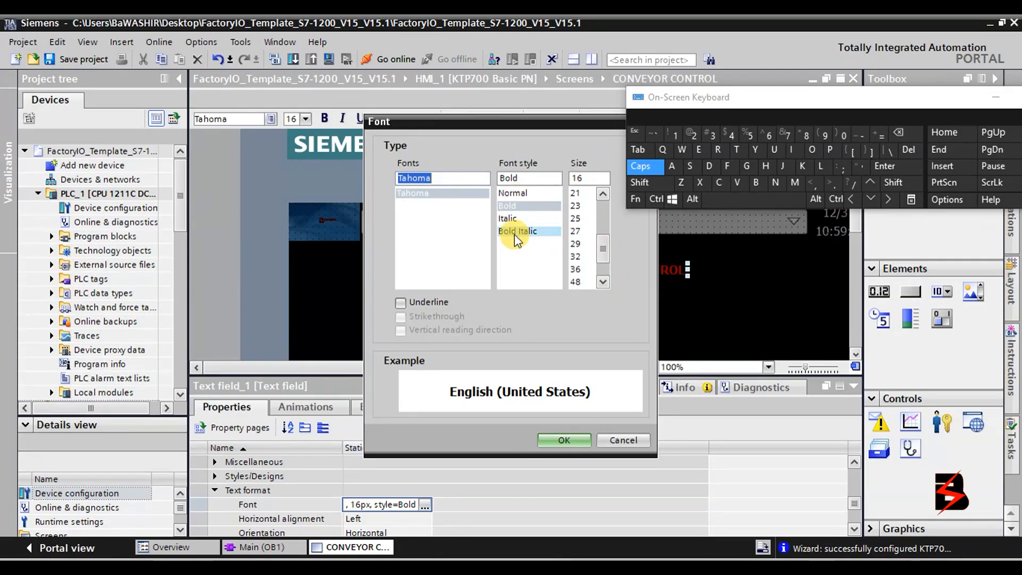
{"action": "left_click", "coordinate": [575, 269]}
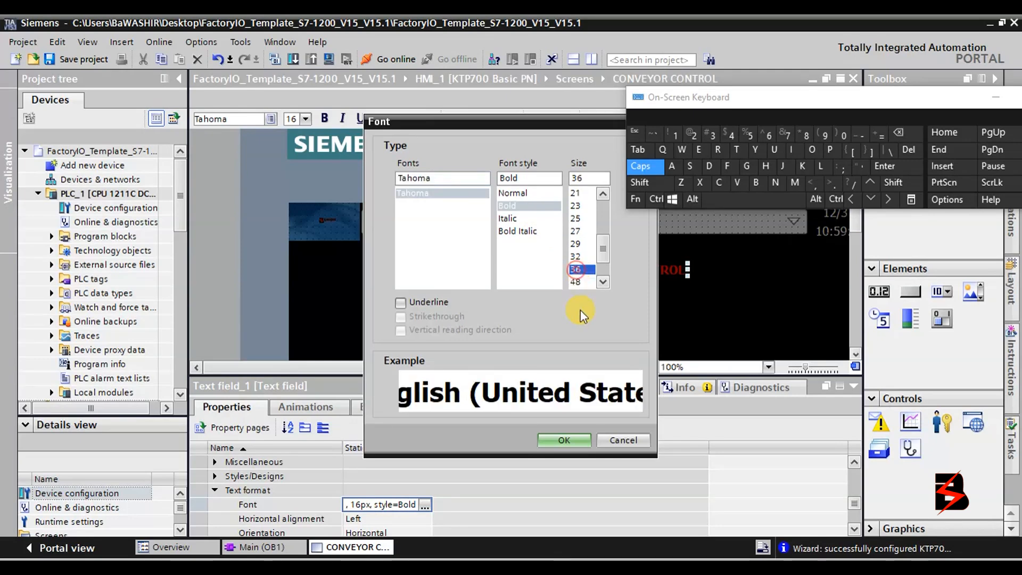
{"action": "left_click", "coordinate": [576, 439]}
{"action": "left_click_drag", "start_coordinate": [650, 278], "coordinate": [520, 259]}
{"action": "left_click", "coordinate": [557, 314]}
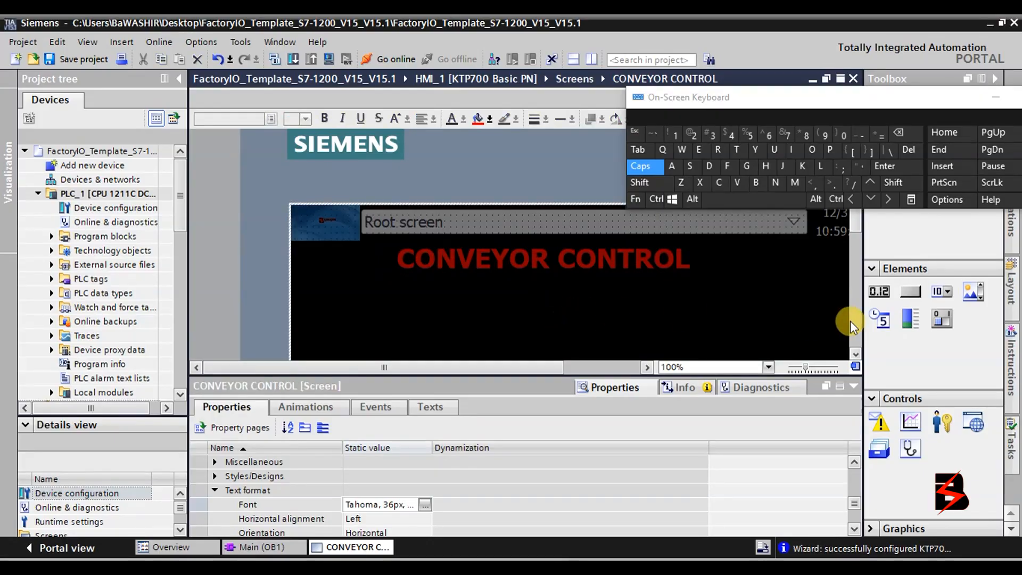
Collapse the Properties inspector and move the On-Screen Keyboard aside for more canvas room.
{"action": "left_click", "coordinate": [856, 354]}
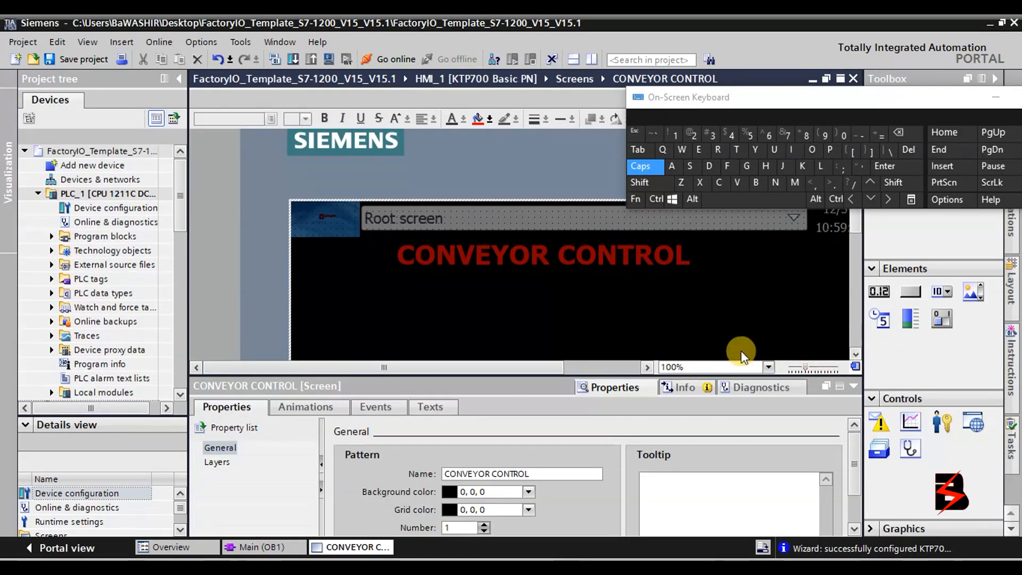
{"action": "scroll", "coordinate": [851, 317], "scroll_direction": "down", "scroll_amount": 5}
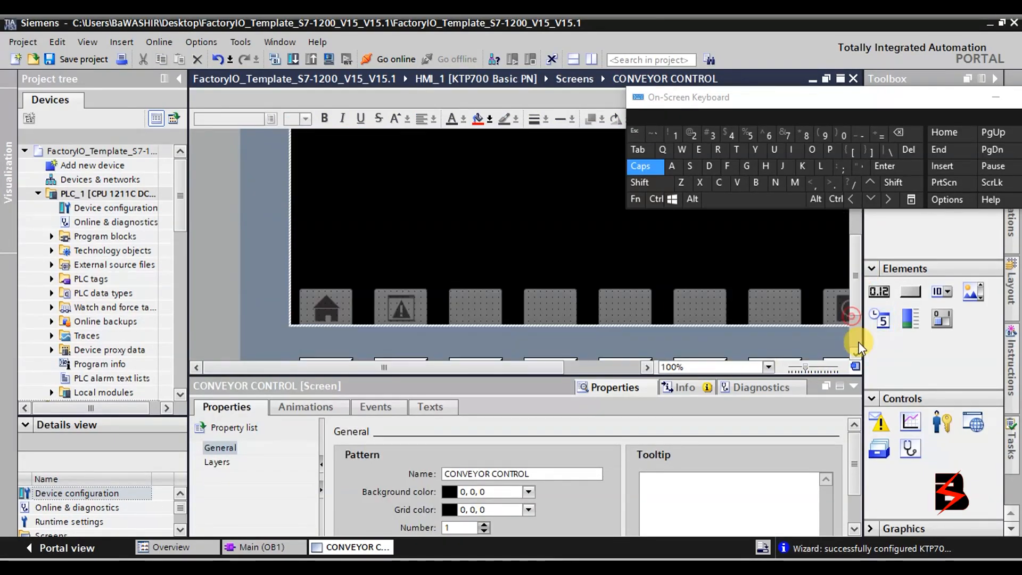
{"action": "left_click", "coordinate": [851, 386]}
{"action": "scroll", "coordinate": [663, 344], "scroll_direction": "up", "scroll_amount": 5}
{"action": "left_click_drag", "start_coordinate": [842, 98], "coordinate": [656, 33]}
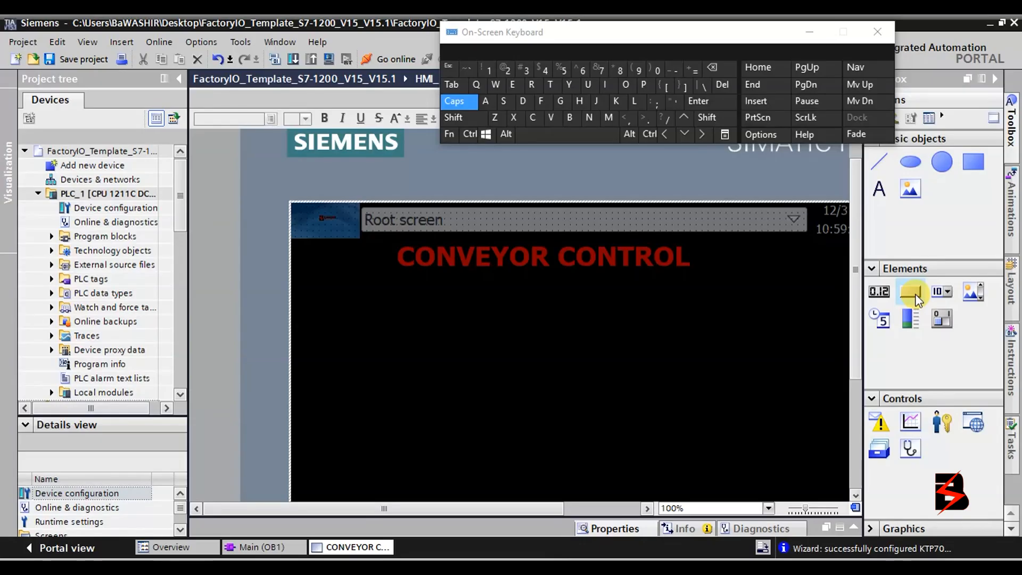
Place a new Button from Toolbox > Elements below the title and reopen its Properties.
{"action": "left_click_drag", "start_coordinate": [910, 288], "coordinate": [326, 326]}
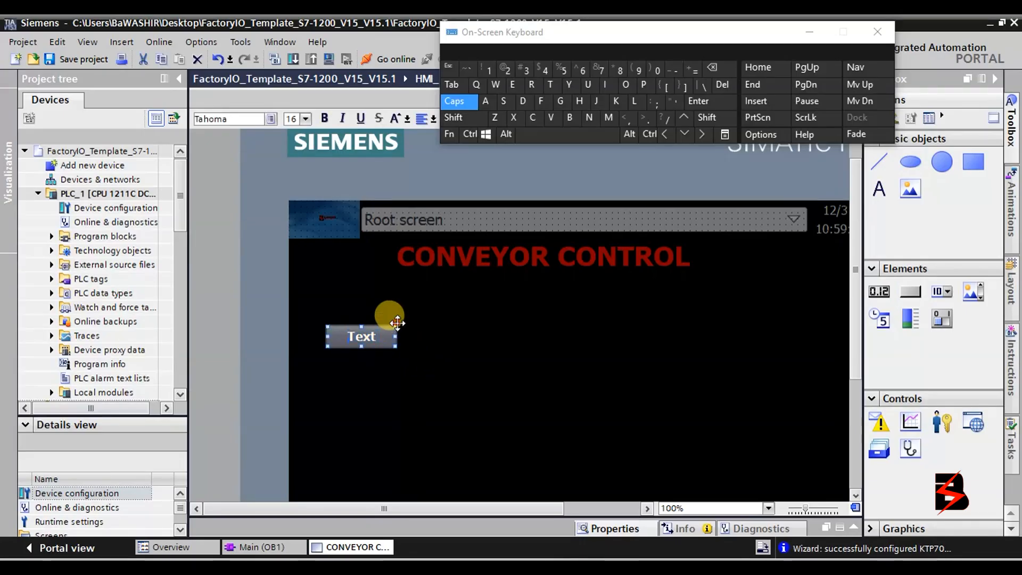
{"action": "left_click", "coordinate": [397, 322]}
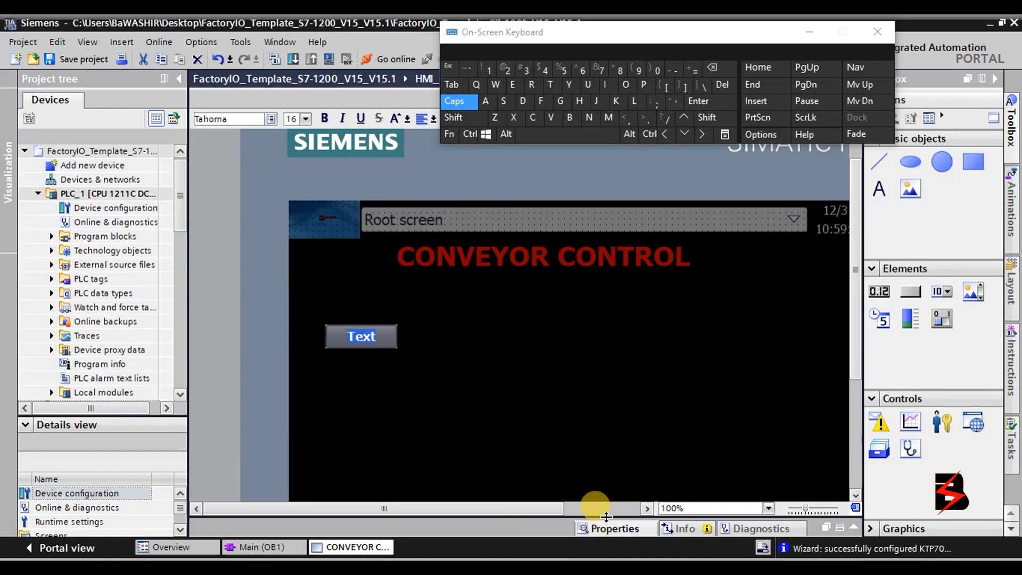
{"action": "left_click_drag", "start_coordinate": [637, 377], "coordinate": [637, 373]}
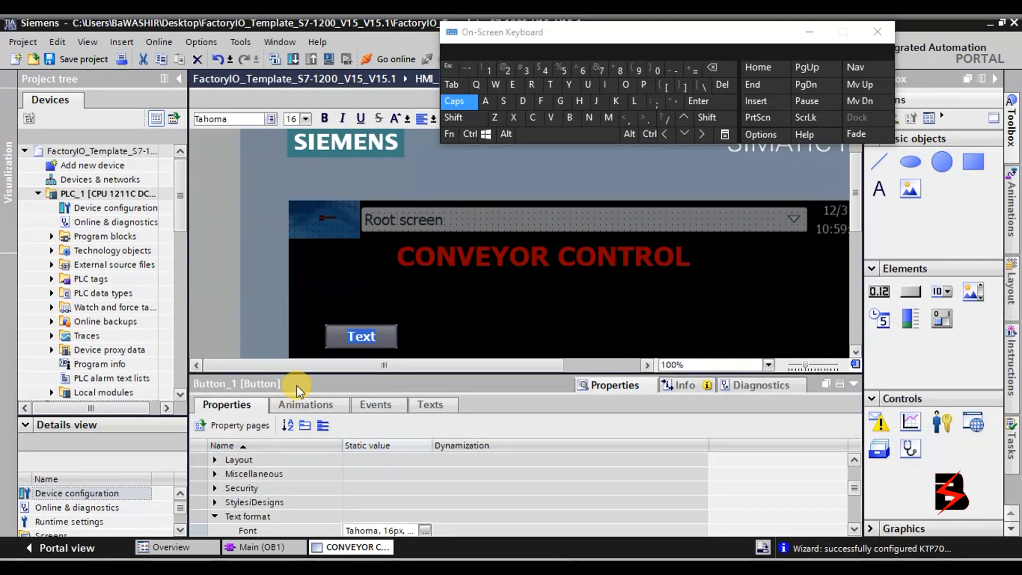
Review Button_1's Layout properties (96×32 at X 49, Y 166) and switch to its Texts tab.
{"action": "left_click", "coordinate": [394, 330]}
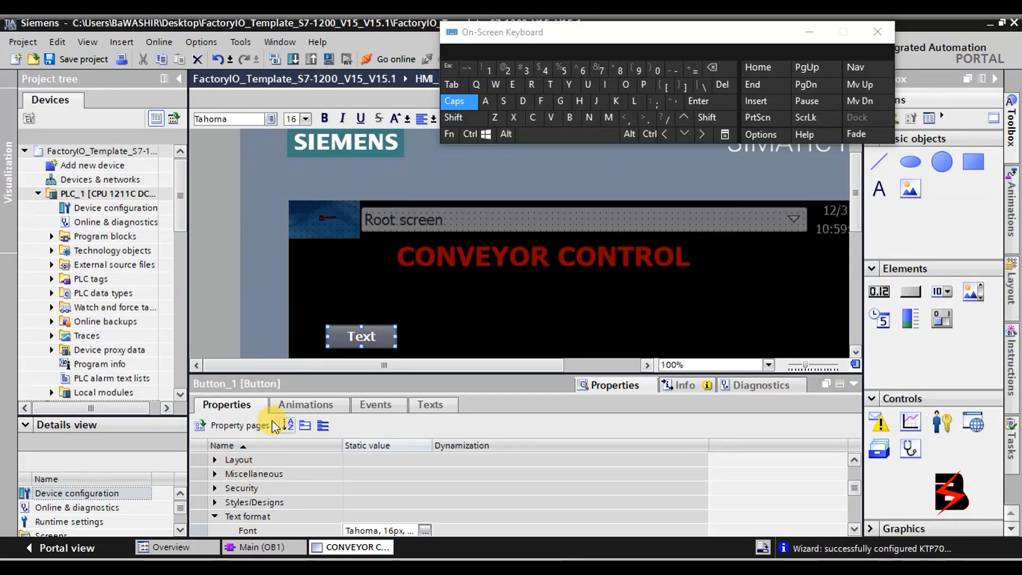
{"action": "left_click", "coordinate": [213, 459]}
{"action": "left_click", "coordinate": [213, 458]}
{"action": "left_click", "coordinate": [213, 459]}
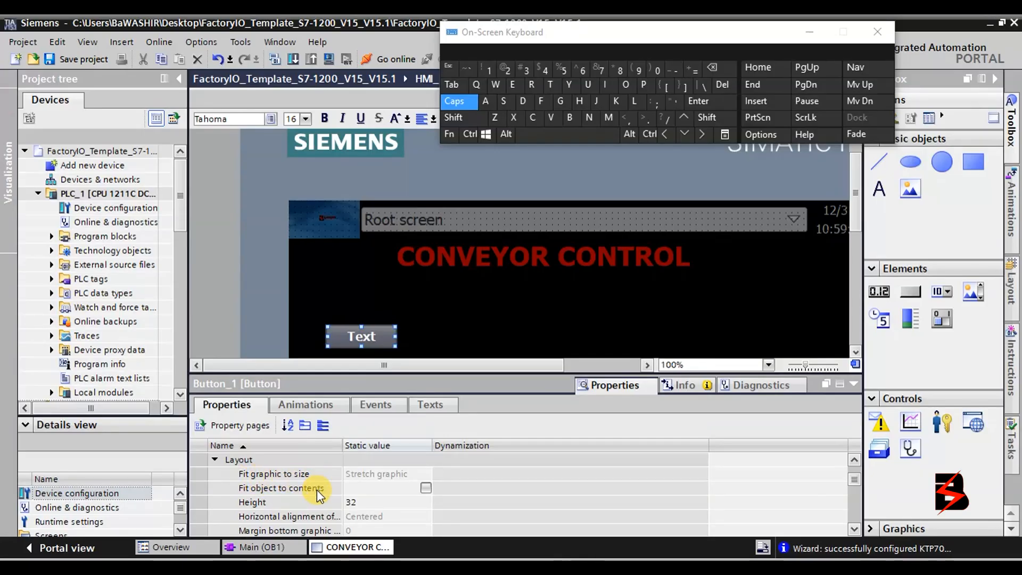
{"action": "scroll", "coordinate": [315, 493], "scroll_direction": "down", "scroll_amount": 1}
{"action": "scroll", "coordinate": [313, 494], "scroll_direction": "down", "scroll_amount": 4}
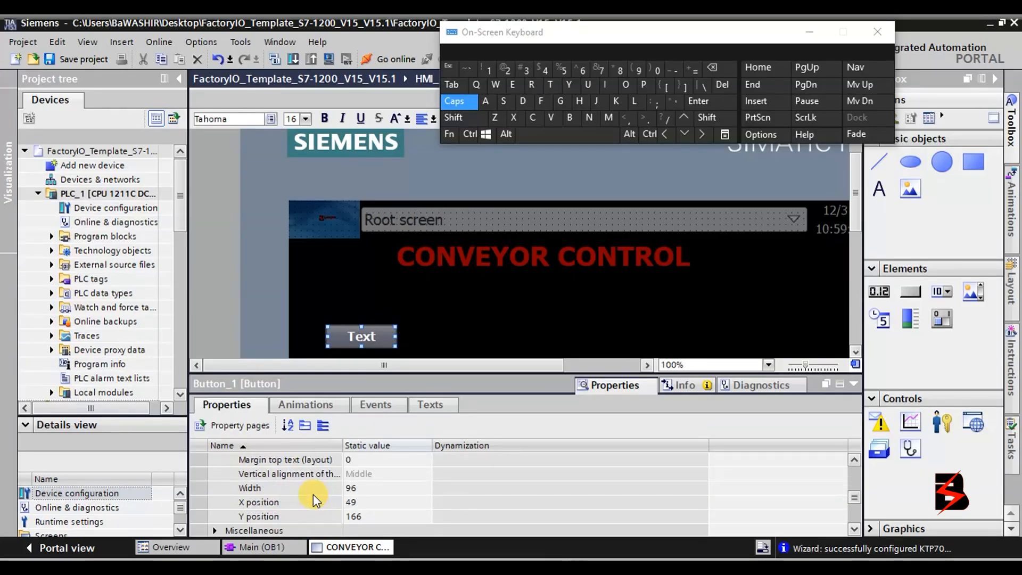
{"action": "scroll", "coordinate": [251, 490], "scroll_direction": "down", "scroll_amount": 2}
{"action": "scroll", "coordinate": [252, 491], "scroll_direction": "up", "scroll_amount": 1}
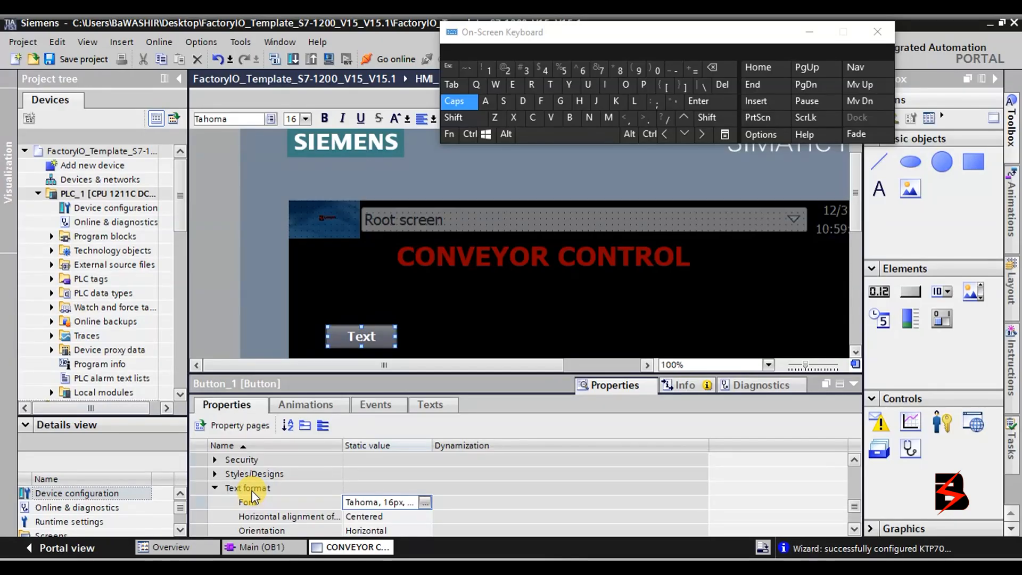
{"action": "scroll", "coordinate": [252, 490], "scroll_direction": "down", "scroll_amount": 1}
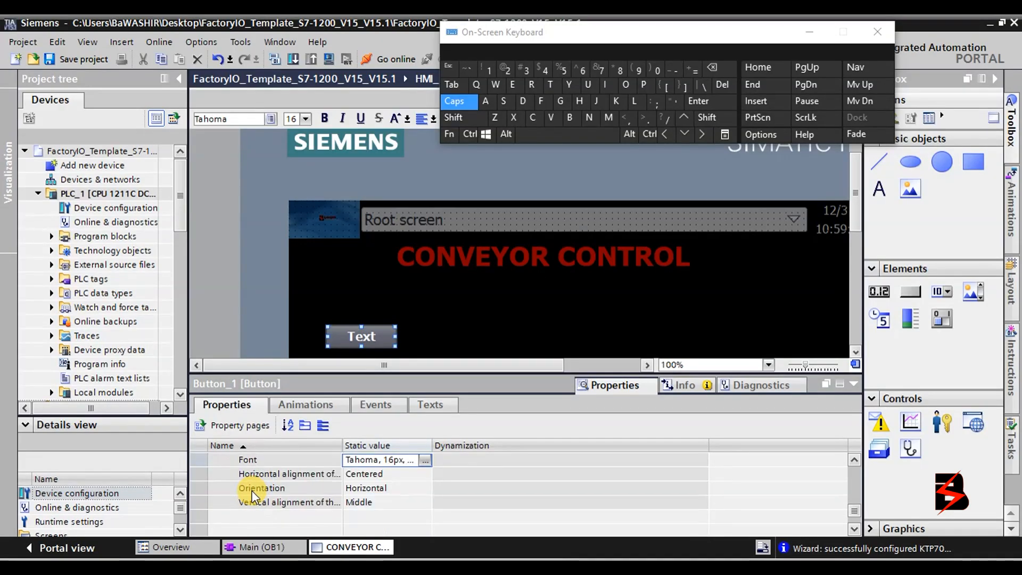
{"action": "left_click", "coordinate": [434, 404]}
Enter MANUAL as the button's Text OFF label.
{"action": "double_click", "coordinate": [245, 455]}
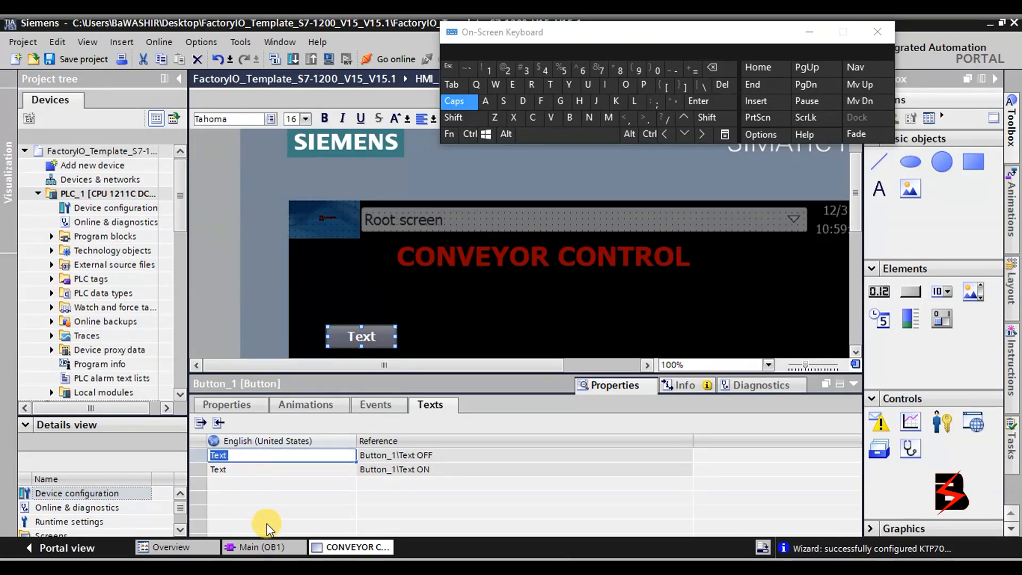
{"action": "left_click", "coordinate": [608, 122]}
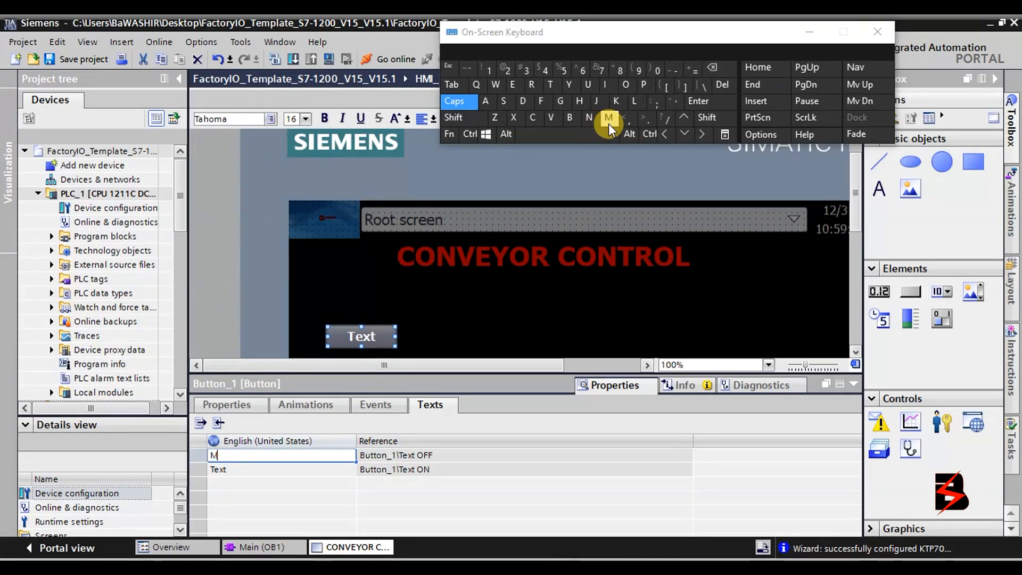
{"action": "left_click", "coordinate": [489, 107]}
{"action": "left_click", "coordinate": [591, 118]}
{"action": "left_click", "coordinate": [589, 87]}
{"action": "left_click", "coordinate": [486, 101]}
{"action": "left_click", "coordinate": [634, 100]}
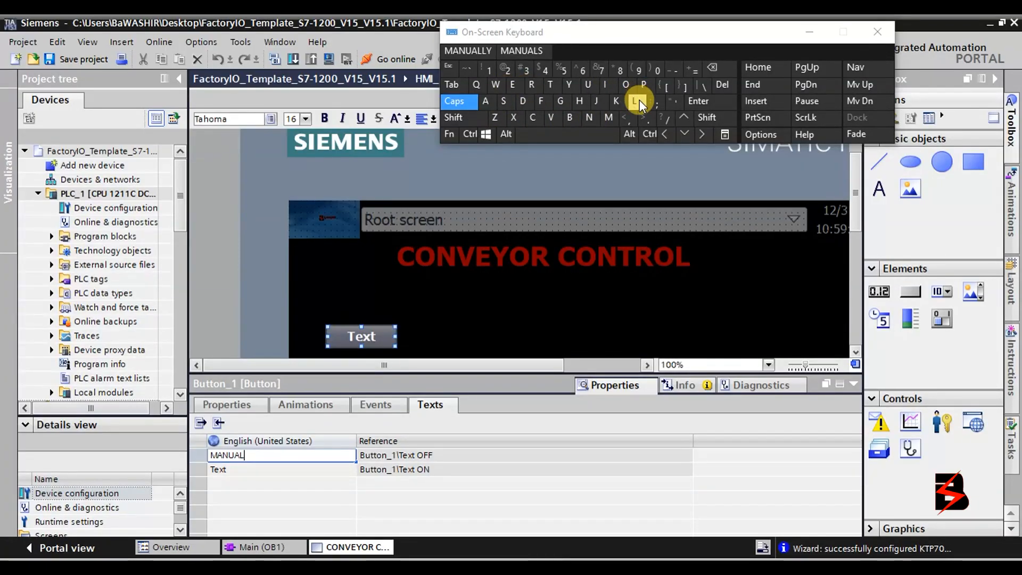
{"action": "left_click", "coordinate": [279, 469]}
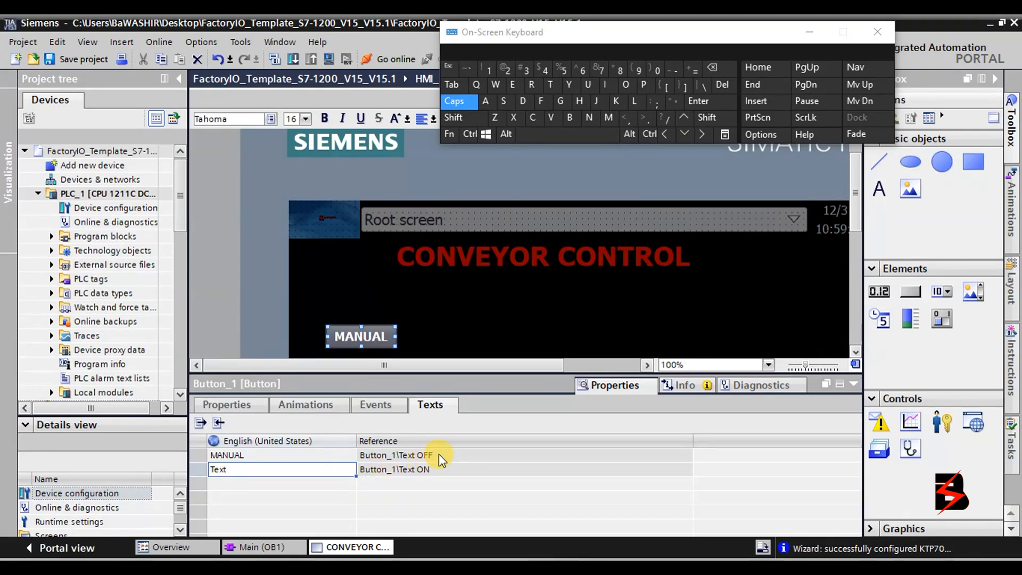
Enter MANUAL as the button's Text ON label.
{"action": "double_click", "coordinate": [255, 471]}
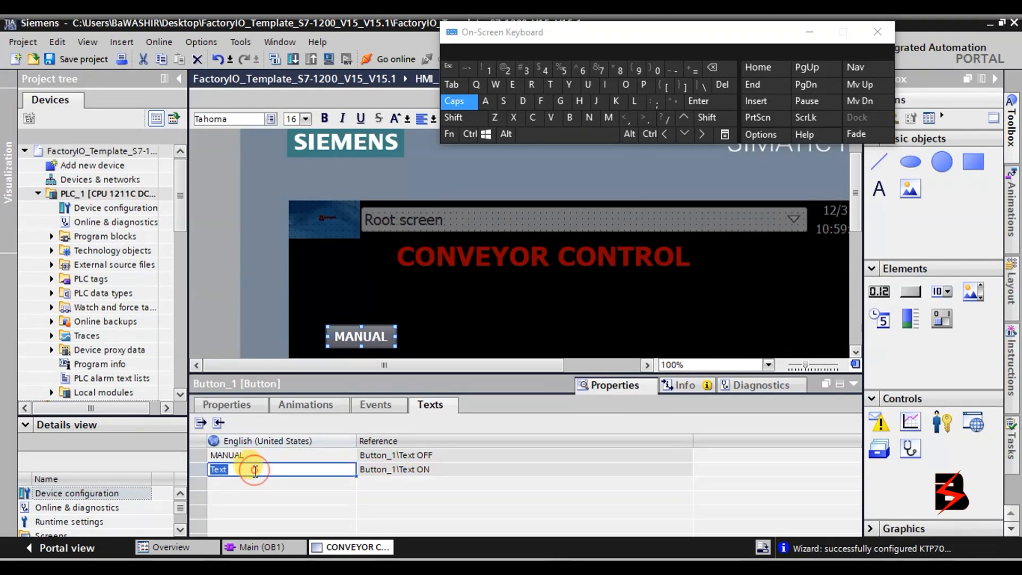
{"action": "left_click", "coordinate": [608, 117]}
{"action": "left_click", "coordinate": [485, 102]}
{"action": "left_click", "coordinate": [586, 117]}
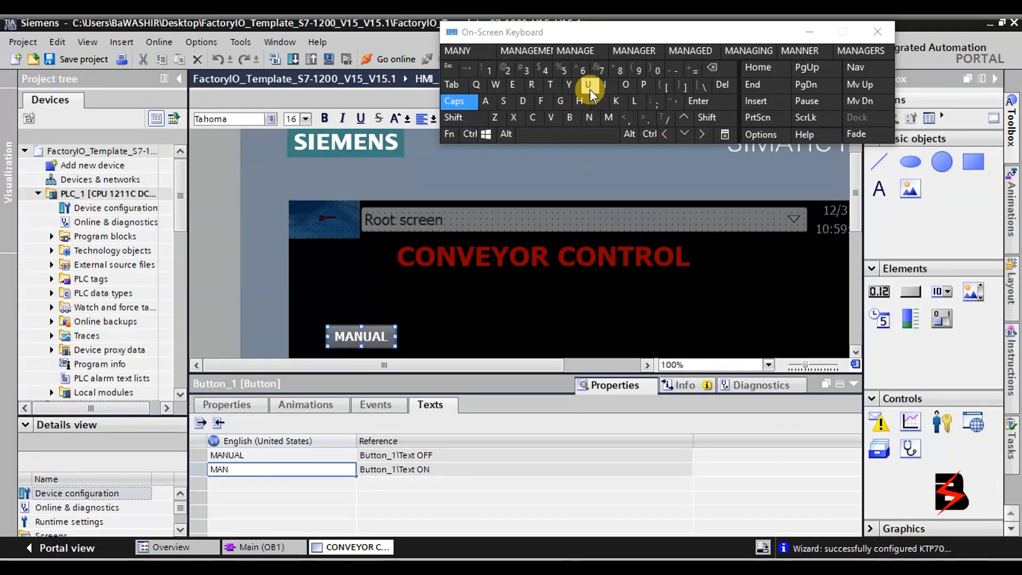
{"action": "left_click", "coordinate": [590, 89]}
{"action": "left_click", "coordinate": [485, 107]}
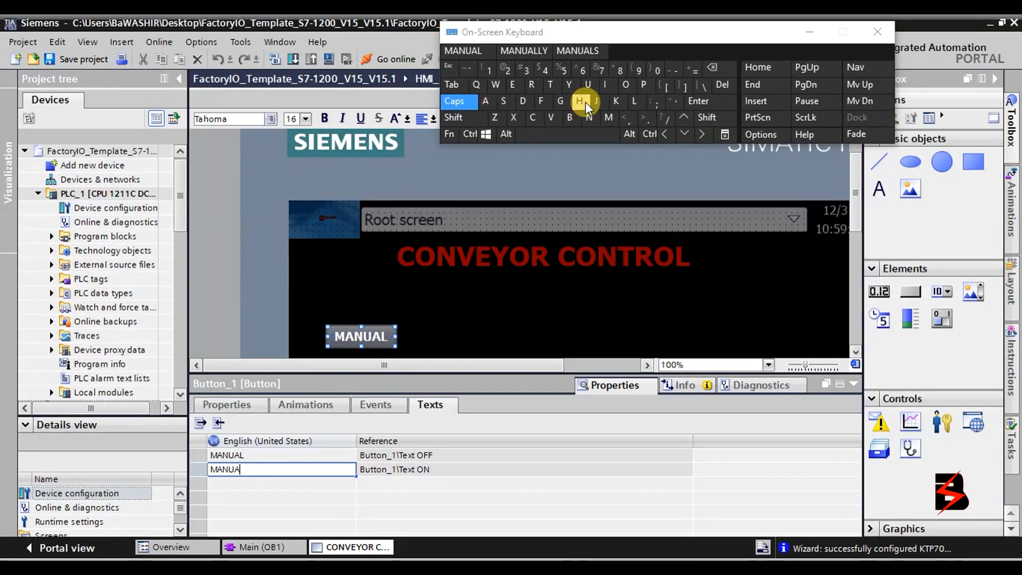
{"action": "left_click", "coordinate": [633, 106]}
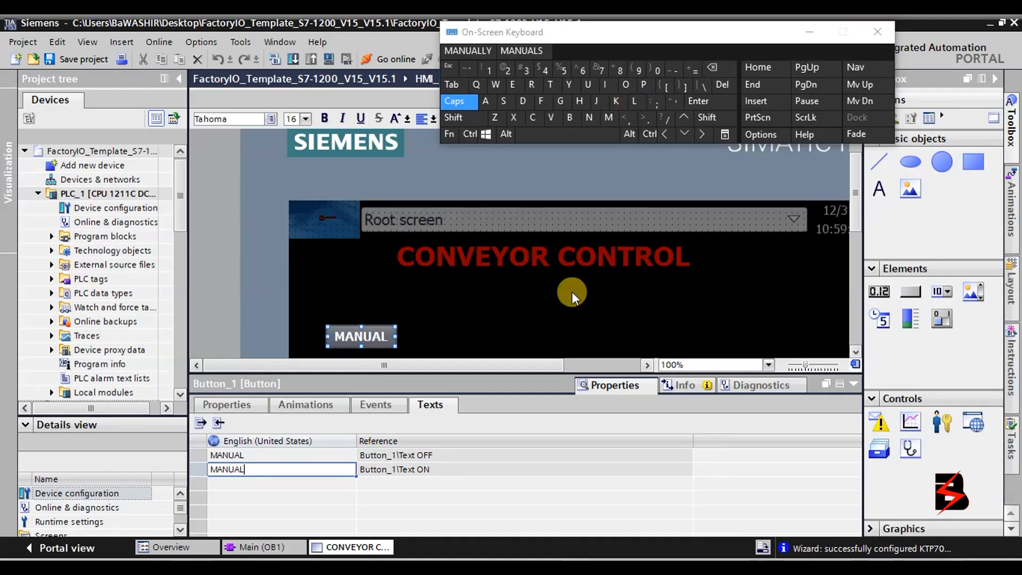
Look through the button's Events and Animations, then expand its Styles/designs properties.
{"action": "left_click", "coordinate": [382, 407]}
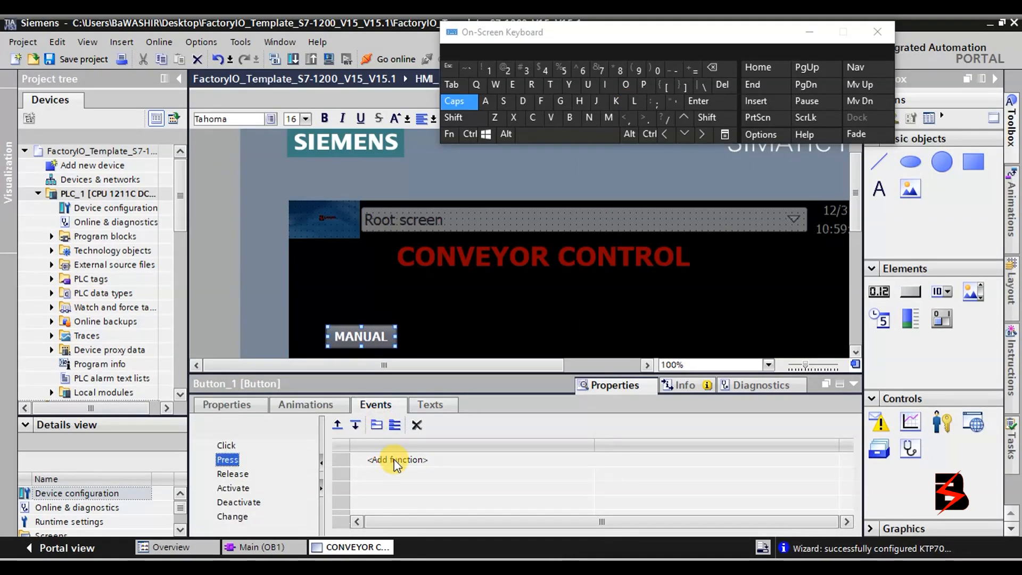
{"action": "left_click", "coordinate": [297, 408]}
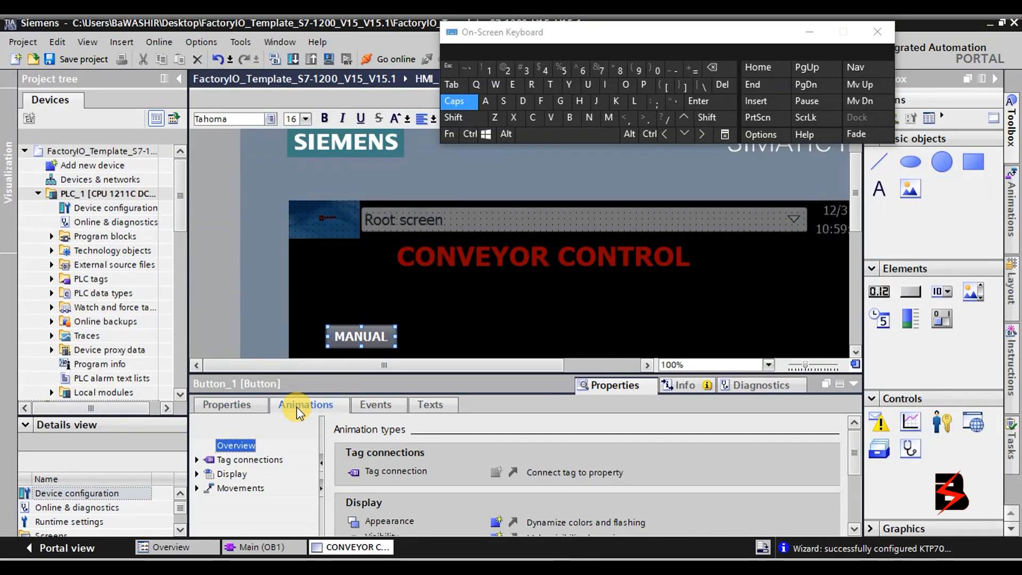
{"action": "left_click", "coordinate": [245, 407]}
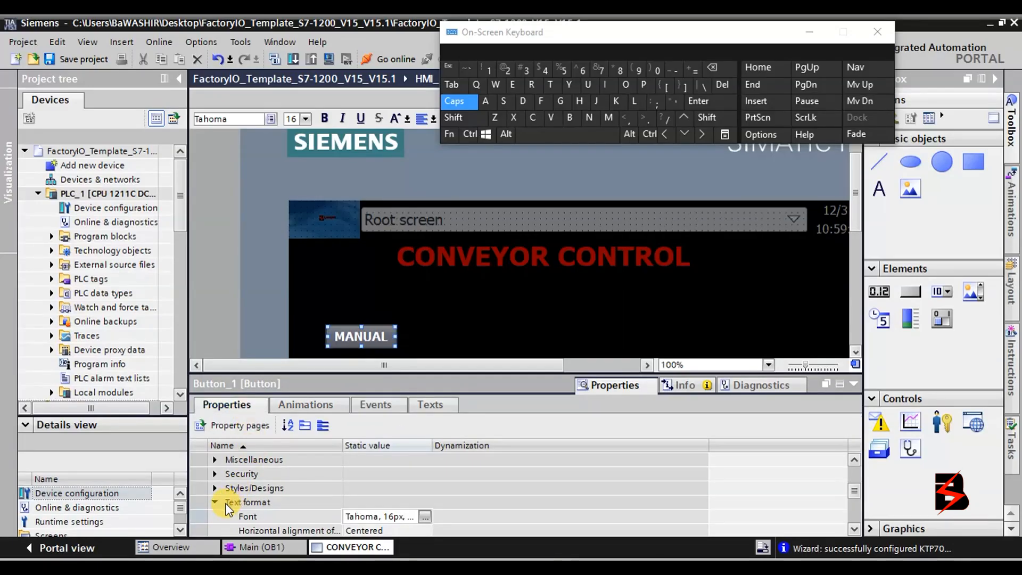
{"action": "left_click", "coordinate": [214, 502]}
{"action": "left_click", "coordinate": [215, 490]}
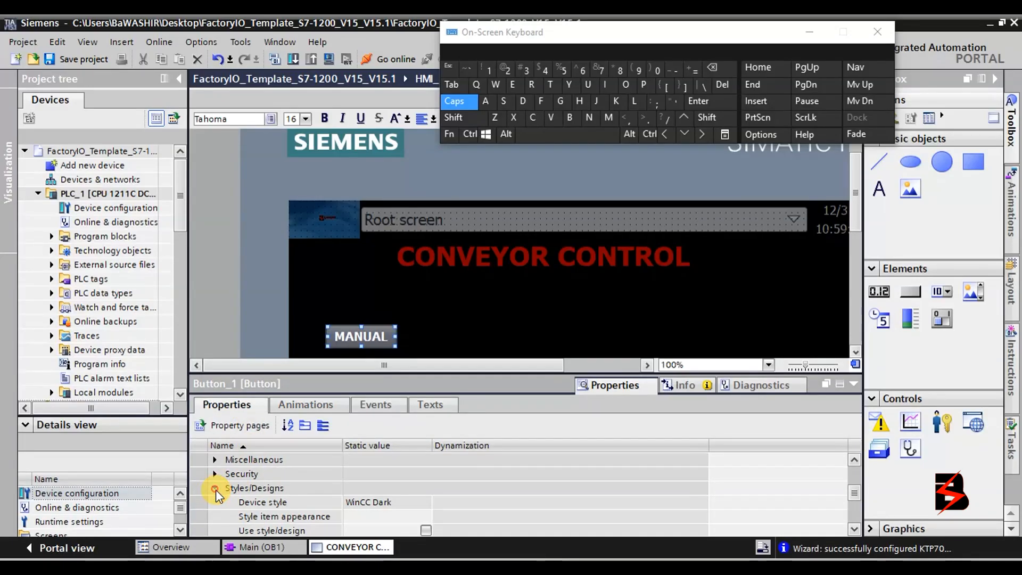
{"action": "scroll", "coordinate": [287, 514], "scroll_direction": "down", "scroll_amount": 1}
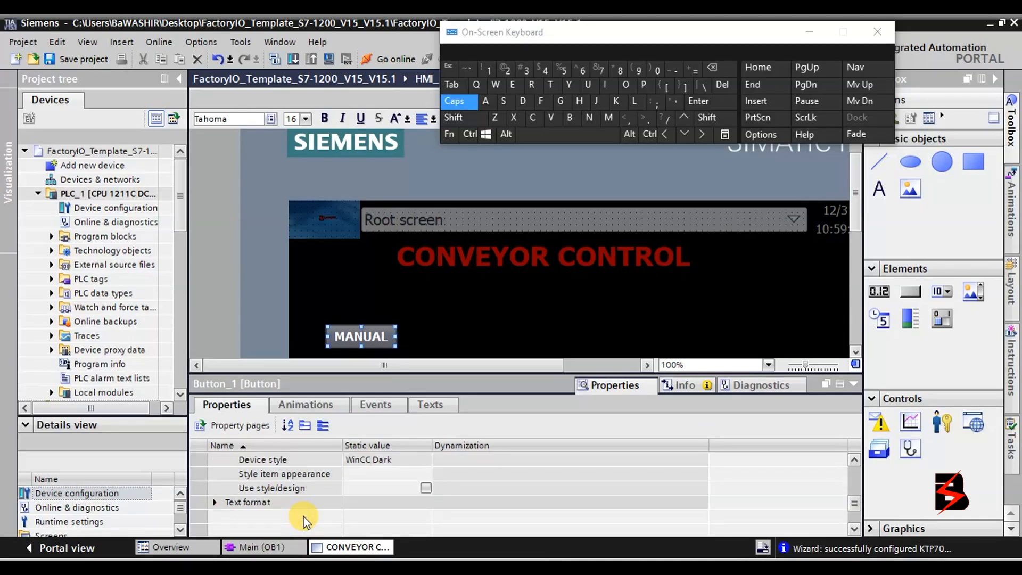
Enable Use style/design (WinCC Dark) and confirm the Button (Default Button) style appearance.
{"action": "left_click", "coordinate": [426, 488]}
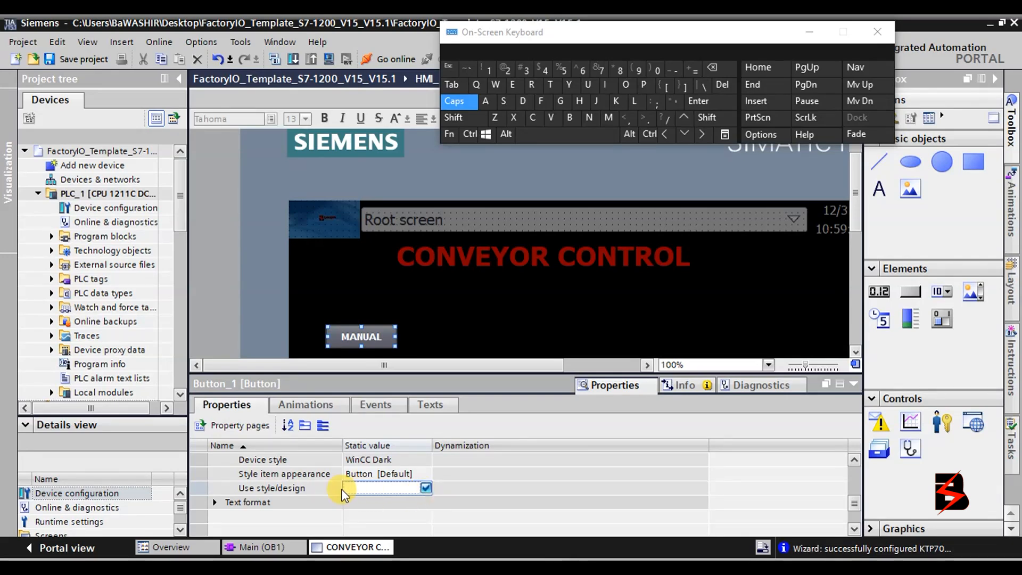
{"action": "left_click", "coordinate": [853, 461]}
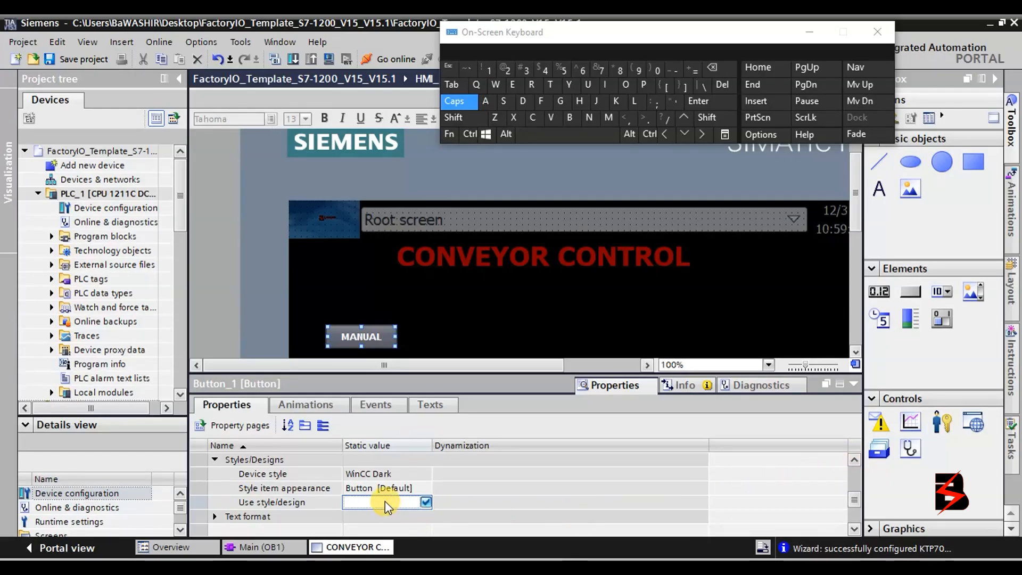
{"action": "left_click", "coordinate": [389, 487]}
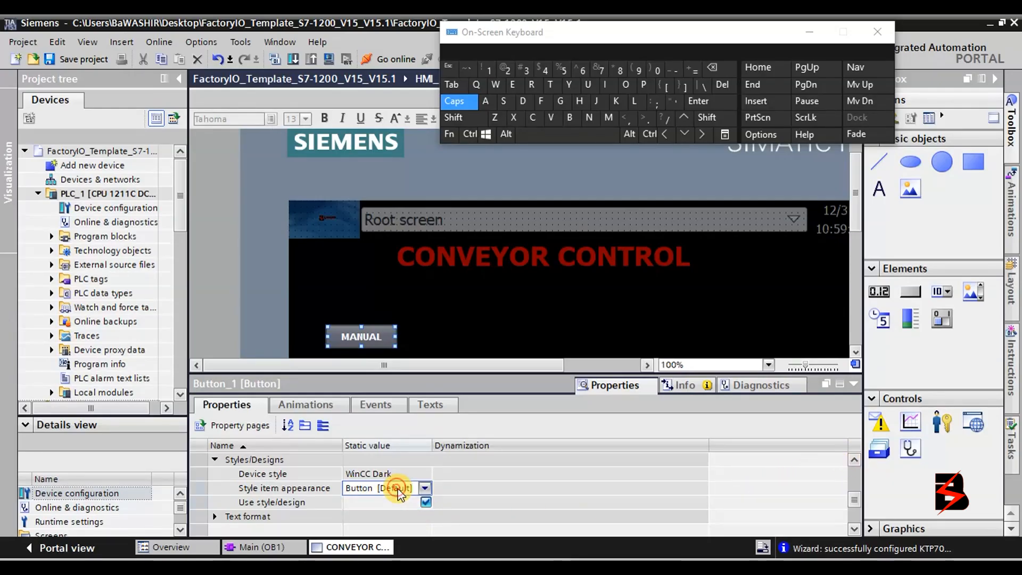
{"action": "left_click", "coordinate": [425, 487]}
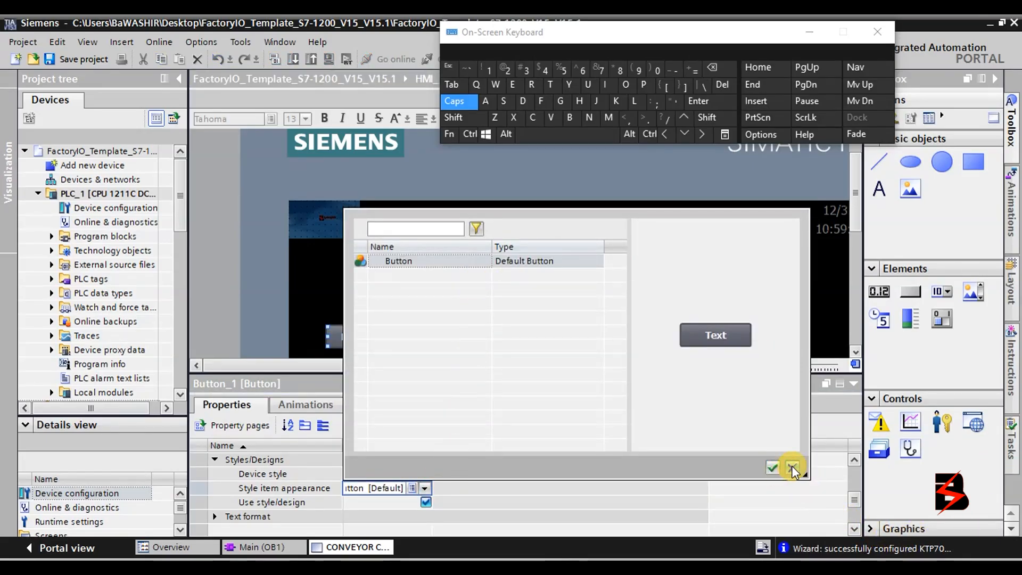
{"action": "left_click", "coordinate": [773, 468]}
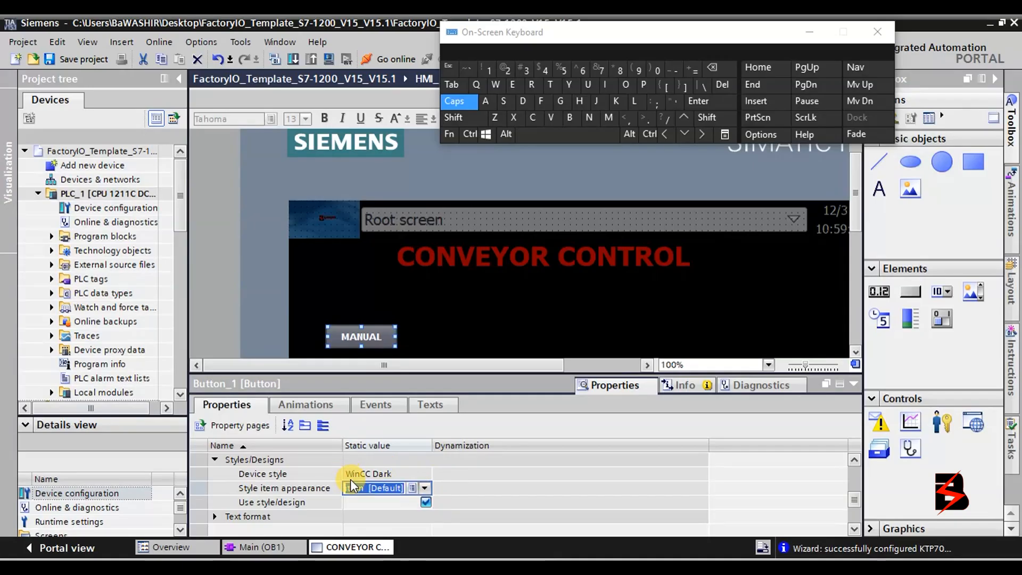
{"action": "left_click", "coordinate": [859, 461]}
{"action": "left_click", "coordinate": [856, 460]}
{"action": "left_click", "coordinate": [856, 460]}
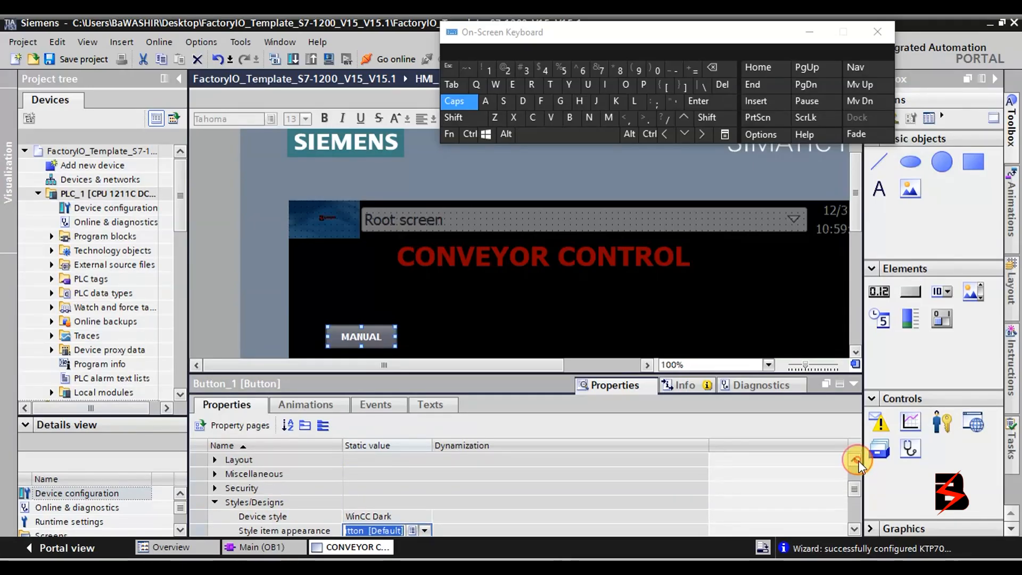
{"action": "left_click", "coordinate": [215, 474]}
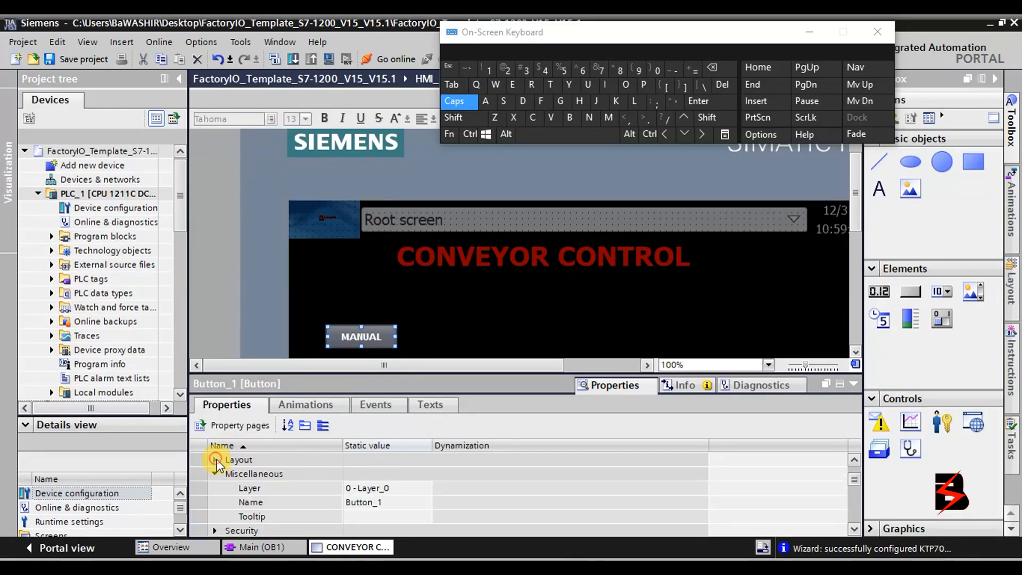
{"action": "left_click", "coordinate": [215, 460]}
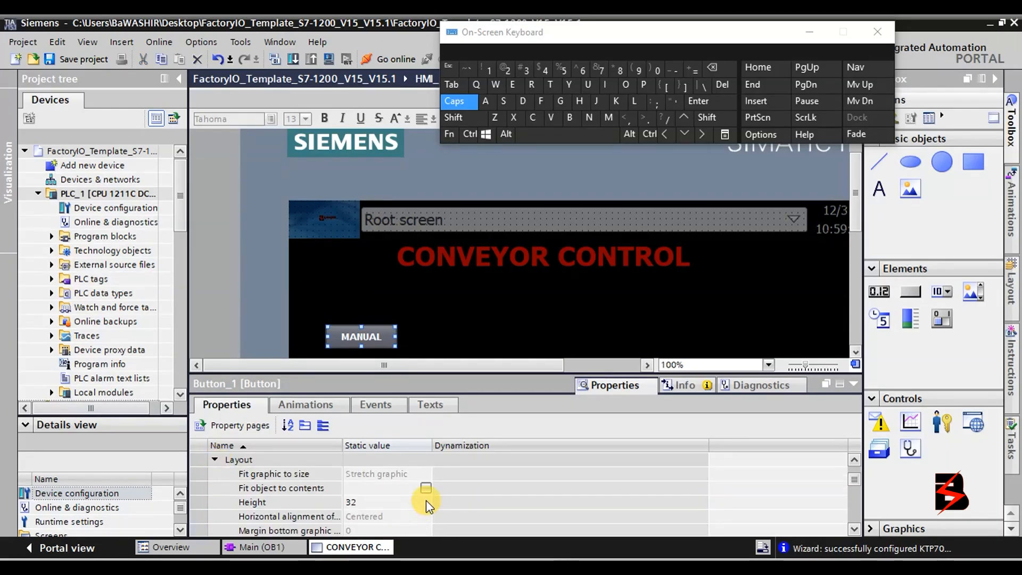
{"action": "left_click", "coordinate": [856, 529]}
{"action": "left_click", "coordinate": [855, 529]}
{"action": "left_click", "coordinate": [855, 529]}
{"action": "left_click", "coordinate": [855, 529]}
{"action": "left_click", "coordinate": [856, 529]}
{"action": "left_click", "coordinate": [855, 529]}
{"action": "left_click", "coordinate": [856, 529]}
{"action": "left_click", "coordinate": [855, 530]}
{"action": "left_click", "coordinate": [855, 529]}
{"action": "left_click", "coordinate": [856, 529]}
{"action": "left_click", "coordinate": [856, 529]}
{"action": "left_click", "coordinate": [856, 529]}
{"action": "left_click", "coordinate": [855, 529]}
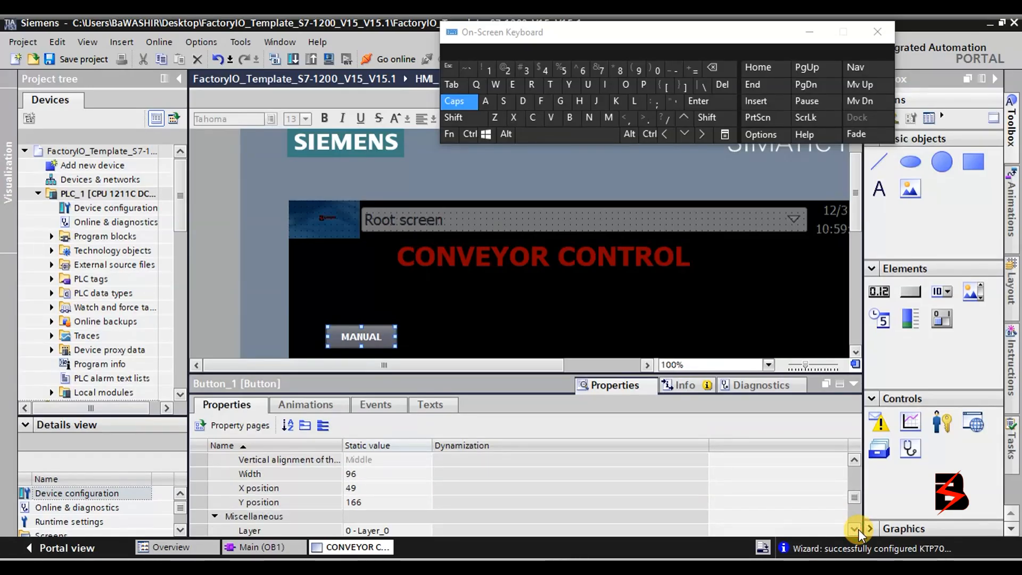
{"action": "left_click", "coordinate": [855, 460]}
{"action": "left_click", "coordinate": [855, 460]}
{"action": "left_click", "coordinate": [856, 460]}
{"action": "left_click", "coordinate": [855, 460]}
{"action": "left_click", "coordinate": [856, 459]}
{"action": "left_click", "coordinate": [855, 460]}
{"action": "left_click", "coordinate": [856, 460]}
{"action": "left_click", "coordinate": [855, 460]}
{"action": "left_click", "coordinate": [855, 460]}
{"action": "left_click", "coordinate": [855, 460]}
{"action": "left_click", "coordinate": [856, 460]}
{"action": "left_click", "coordinate": [855, 460]}
{"action": "left_click", "coordinate": [855, 460]}
{"action": "left_click", "coordinate": [855, 460]}
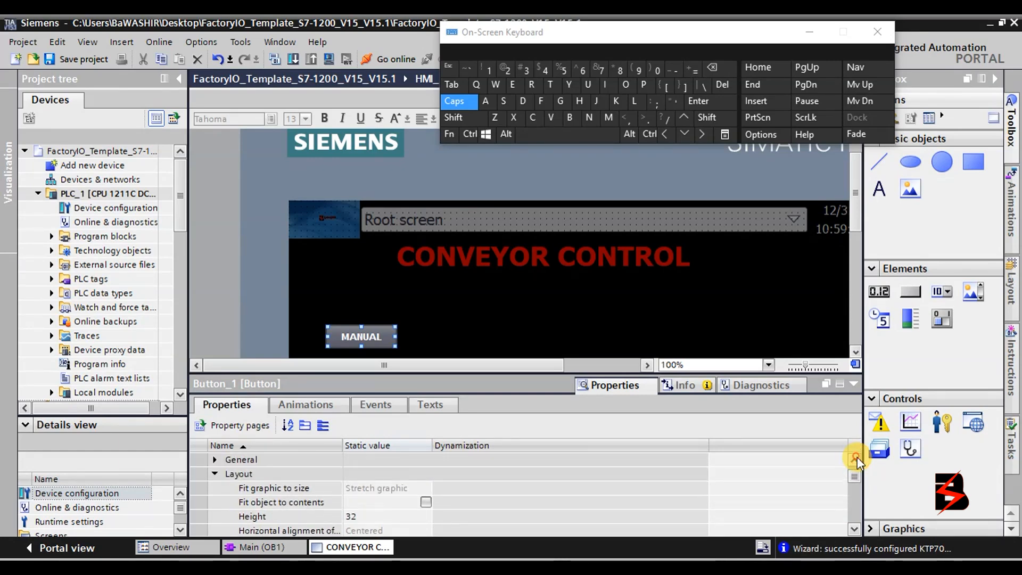
{"action": "left_click", "coordinate": [855, 459]}
{"action": "left_click", "coordinate": [855, 459]}
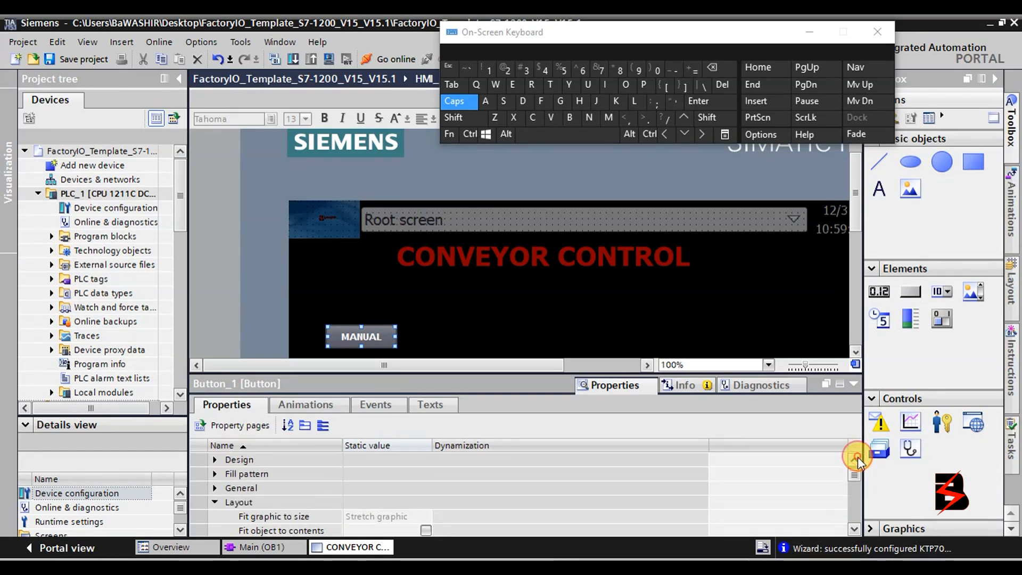
{"action": "left_click", "coordinate": [219, 489]}
{"action": "scroll", "coordinate": [417, 493], "scroll_direction": "down", "scroll_amount": 1}
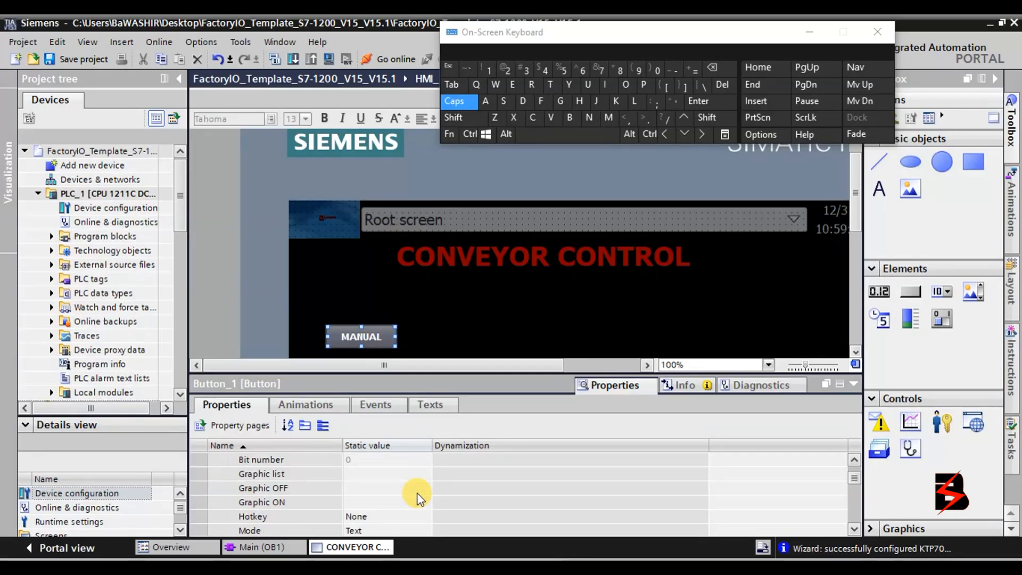
{"action": "scroll", "coordinate": [285, 487], "scroll_direction": "down", "scroll_amount": 1}
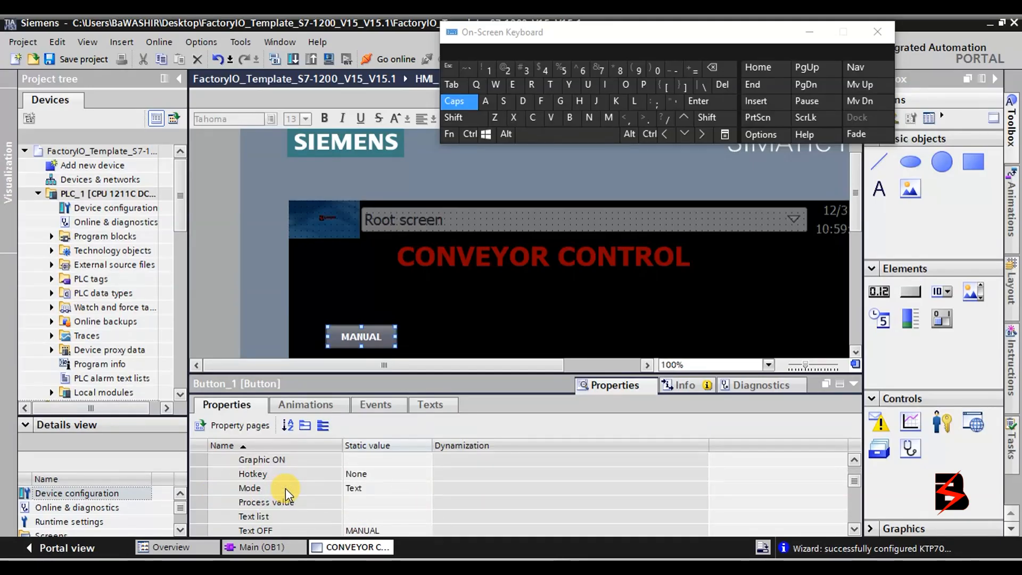
{"action": "scroll", "coordinate": [318, 506], "scroll_direction": "down", "scroll_amount": 1}
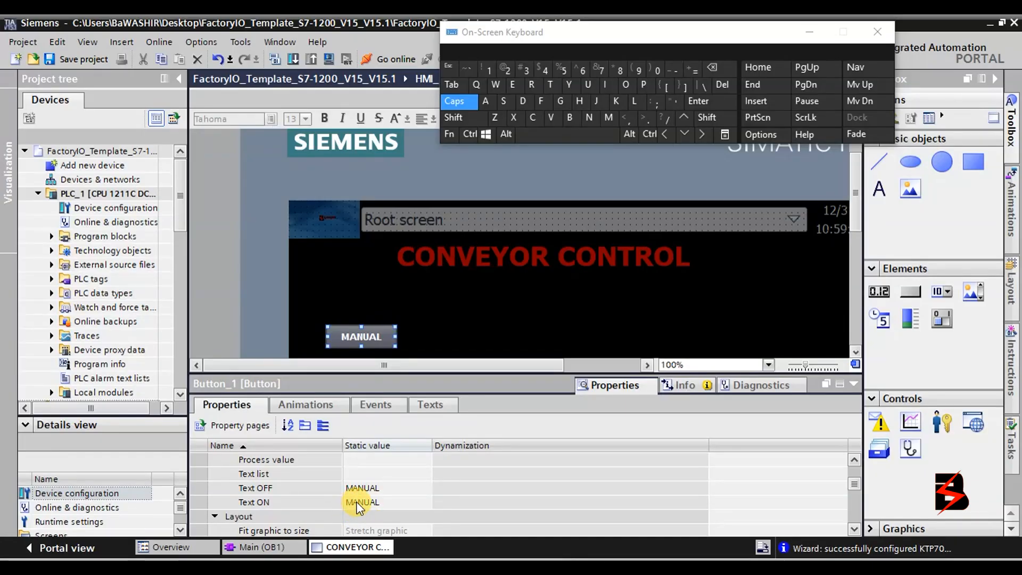
{"action": "scroll", "coordinate": [358, 506], "scroll_direction": "up", "scroll_amount": 3}
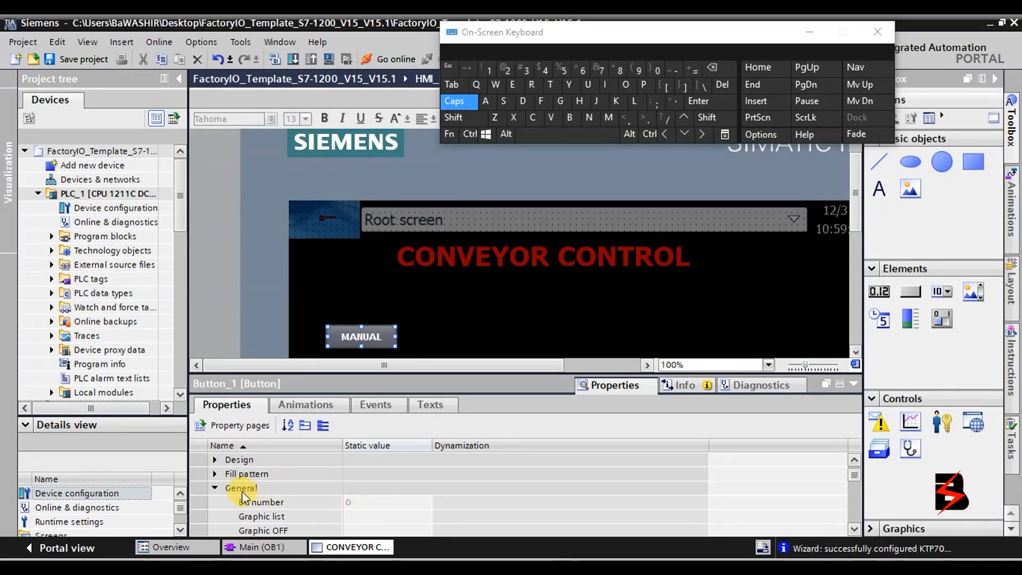
{"action": "left_click", "coordinate": [216, 474]}
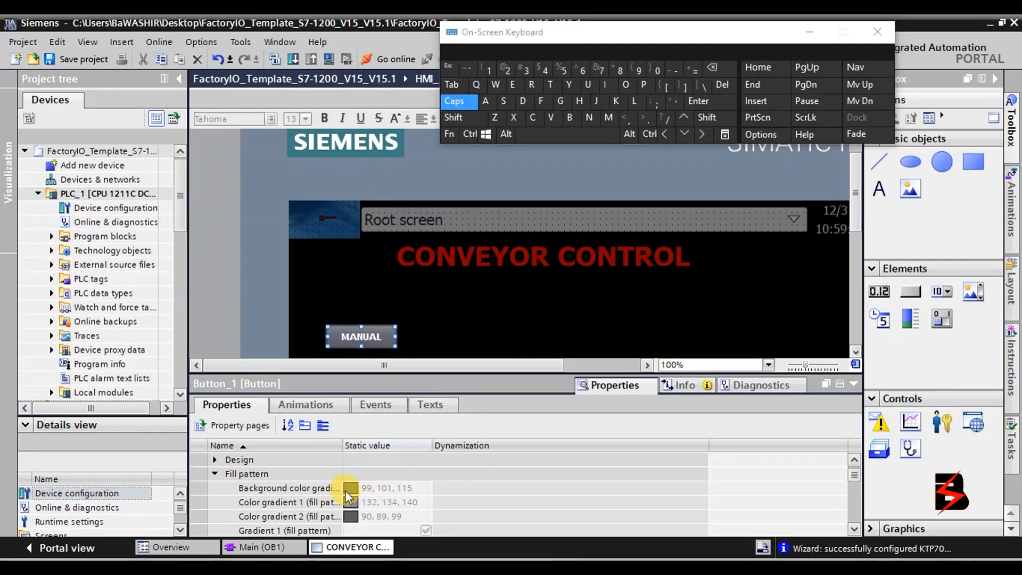
{"action": "scroll", "coordinate": [319, 502], "scroll_direction": "down", "scroll_amount": 1}
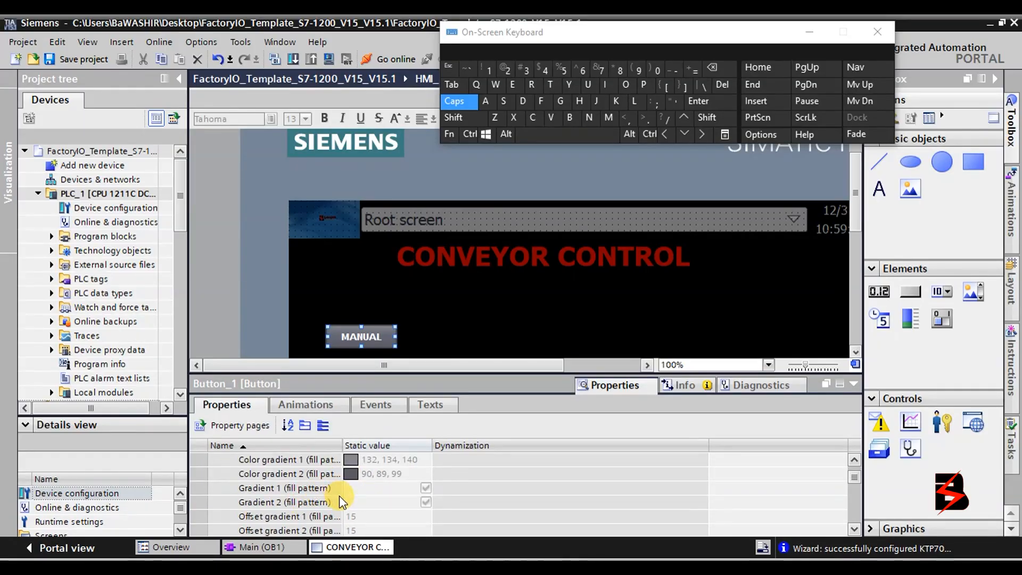
{"action": "scroll", "coordinate": [340, 496], "scroll_direction": "down", "scroll_amount": 1}
{"action": "scroll", "coordinate": [338, 496], "scroll_direction": "up", "scroll_amount": 1}
{"action": "left_click", "coordinate": [346, 461]}
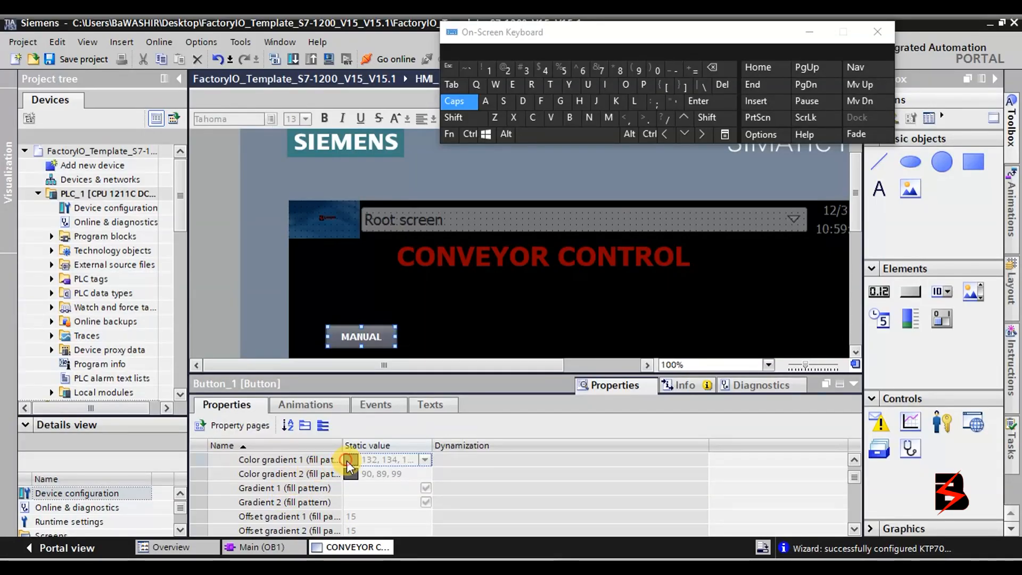
{"action": "left_click", "coordinate": [425, 459]}
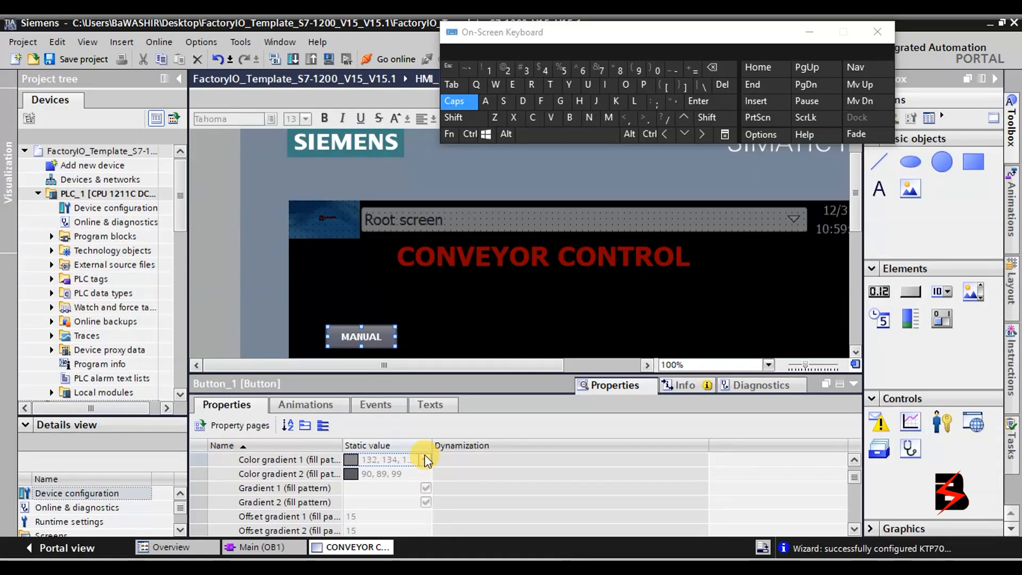
{"action": "scroll", "coordinate": [416, 474], "scroll_direction": "up", "scroll_amount": 1}
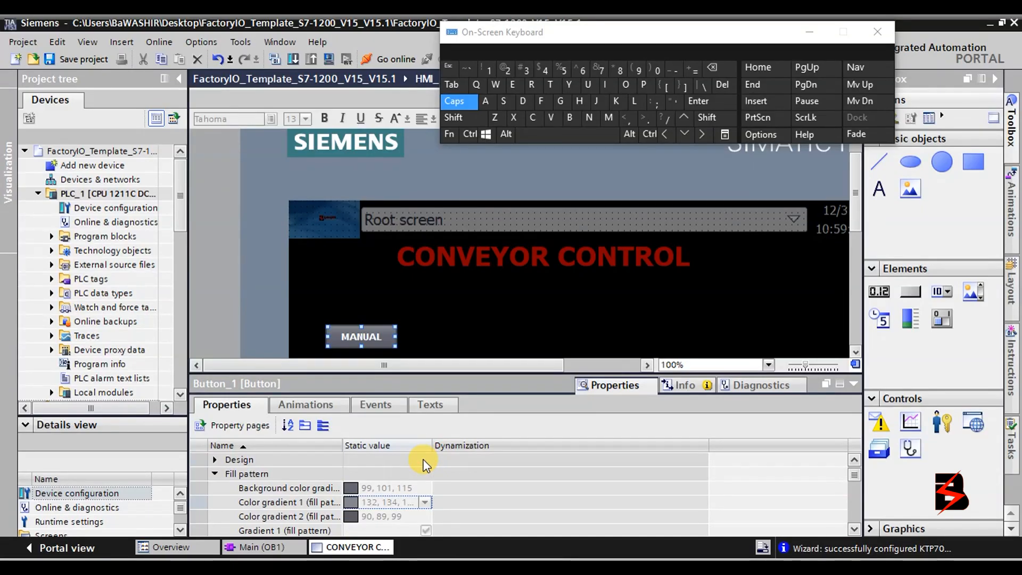
{"action": "left_click", "coordinate": [367, 488]}
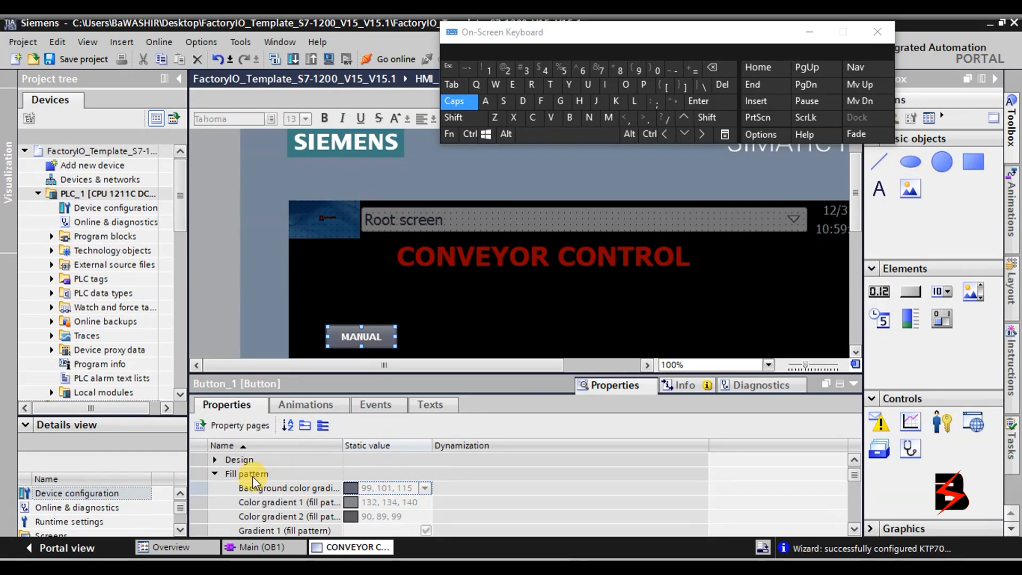
{"action": "scroll", "coordinate": [390, 514], "scroll_direction": "down", "scroll_amount": 5}
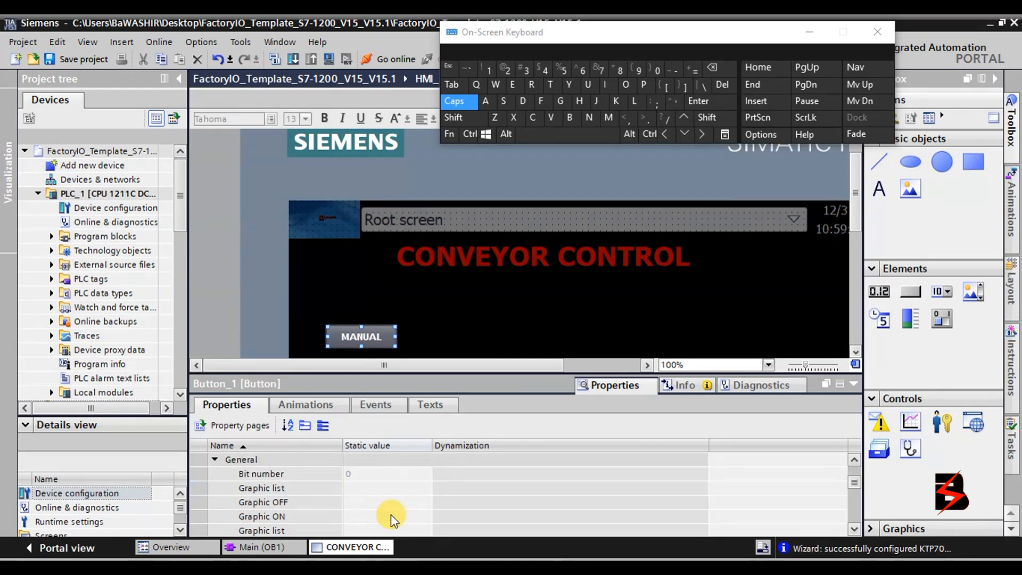
{"action": "scroll", "coordinate": [391, 513], "scroll_direction": "down", "scroll_amount": 5}
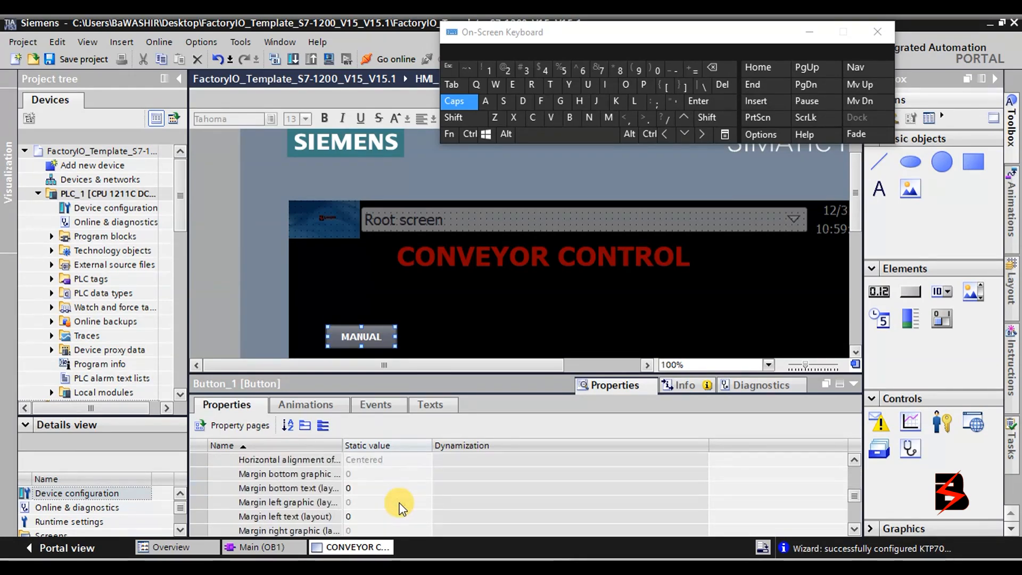
{"action": "scroll", "coordinate": [399, 506], "scroll_direction": "down", "scroll_amount": 5}
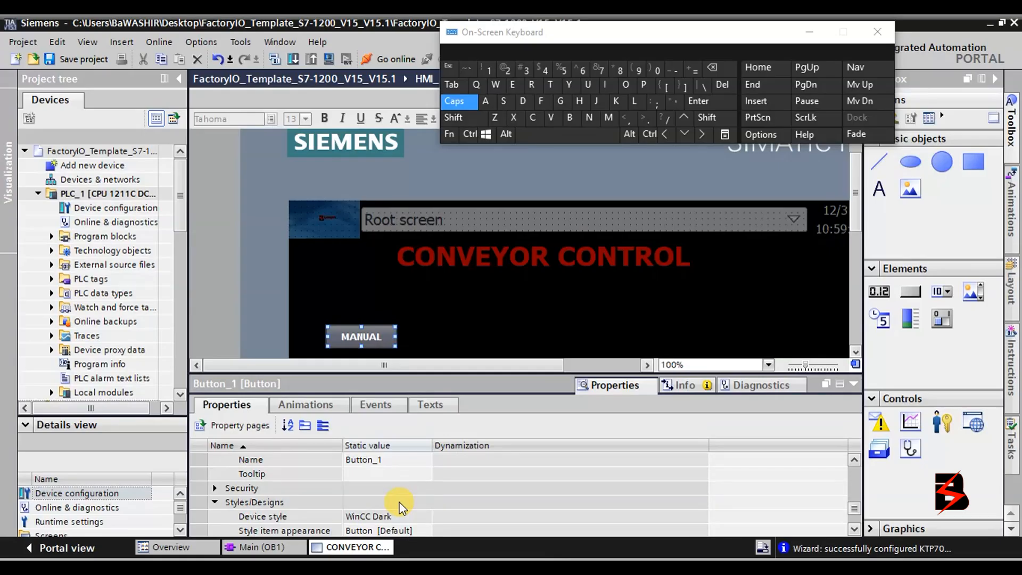
{"action": "scroll", "coordinate": [399, 509], "scroll_direction": "down", "scroll_amount": 3}
Turn off the design style and set the button's background gradient colour to orange (156, 48, 0).
{"action": "left_click", "coordinate": [426, 459]}
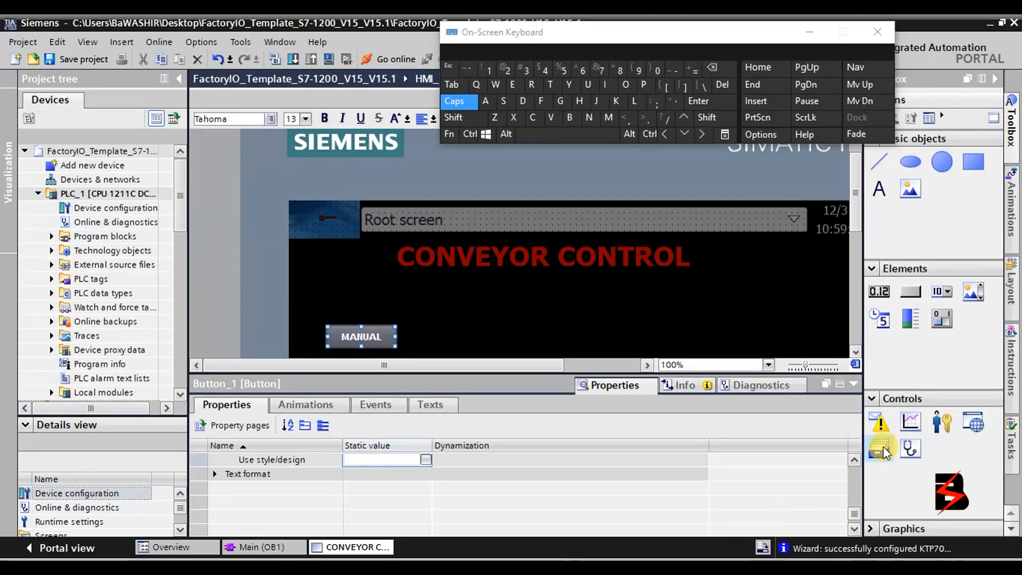
{"action": "left_click", "coordinate": [853, 461]}
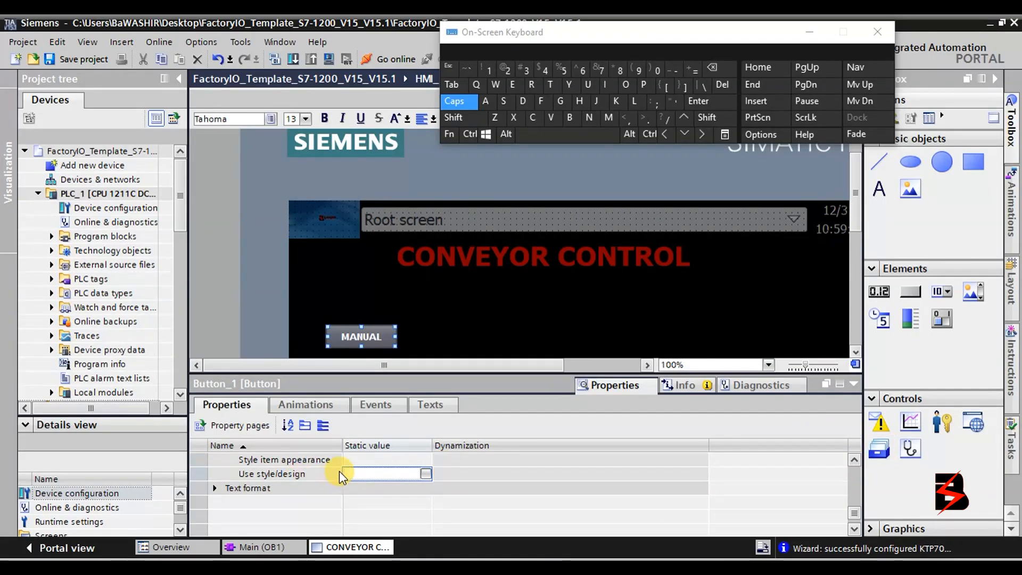
{"action": "scroll", "coordinate": [341, 466], "scroll_direction": "up", "scroll_amount": 5}
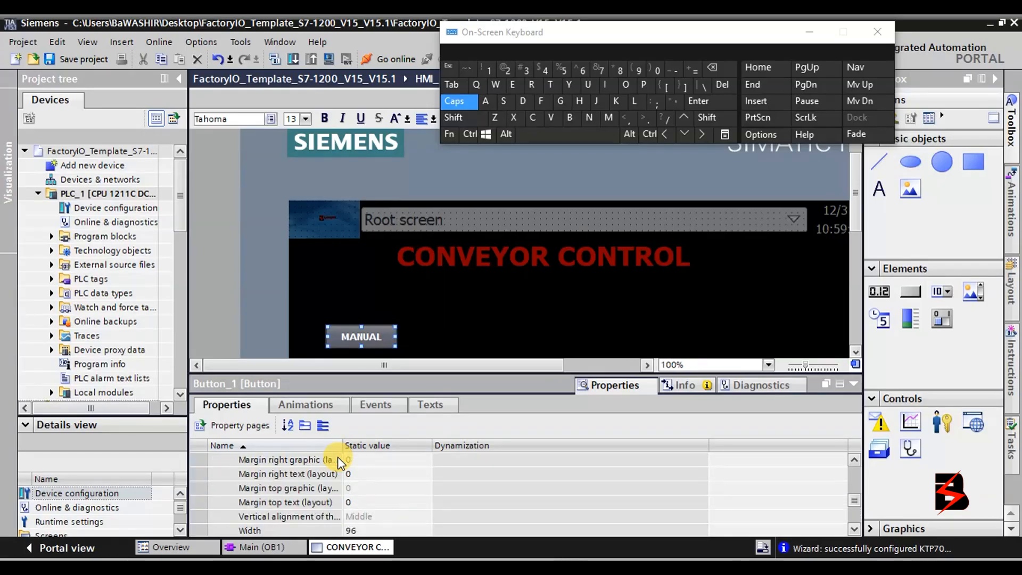
{"action": "scroll", "coordinate": [337, 456], "scroll_direction": "up", "scroll_amount": 10}
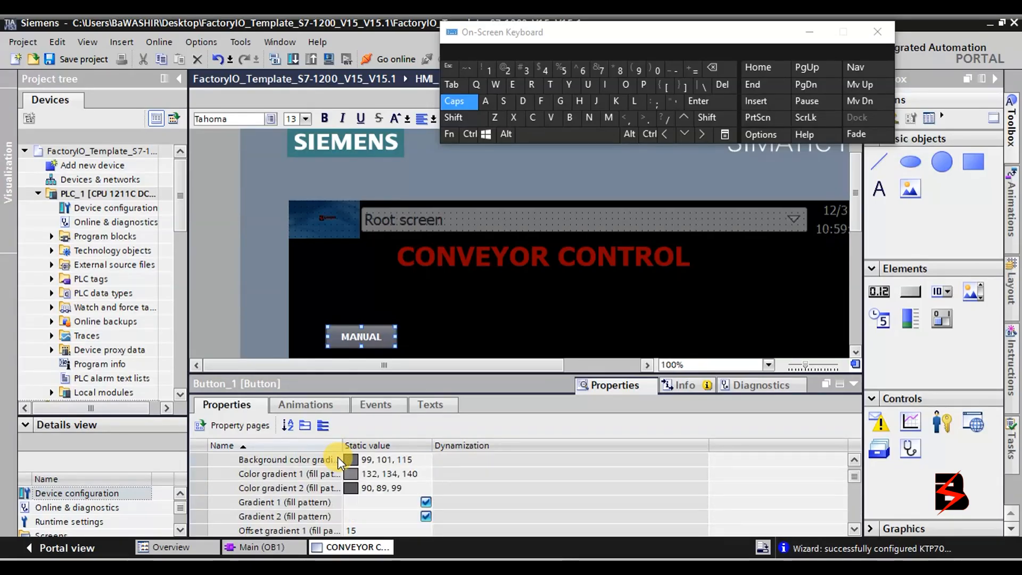
{"action": "scroll", "coordinate": [337, 457], "scroll_direction": "up", "scroll_amount": 1}
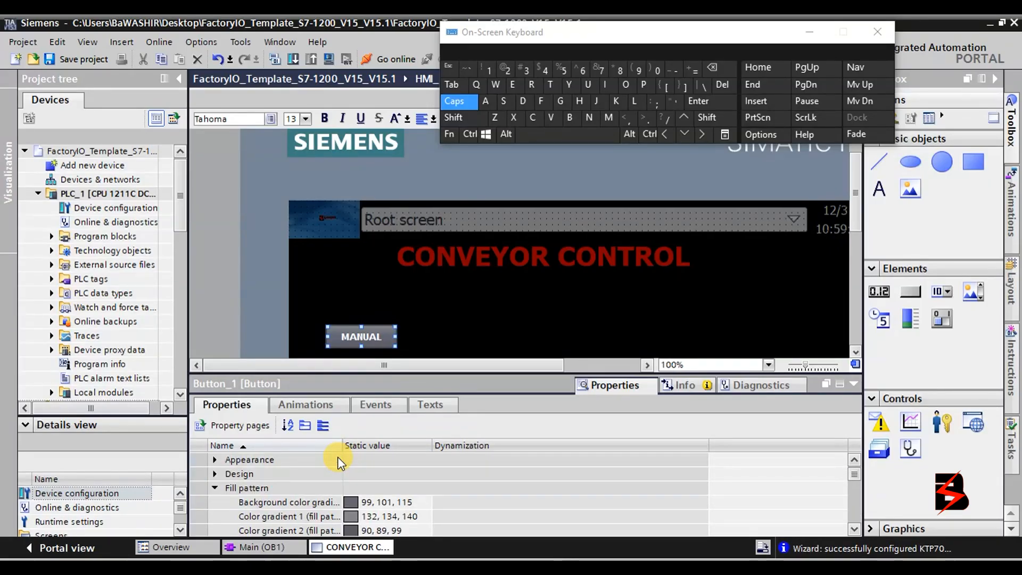
{"action": "scroll", "coordinate": [337, 457], "scroll_direction": "down", "scroll_amount": 1}
{"action": "left_click", "coordinate": [391, 462]}
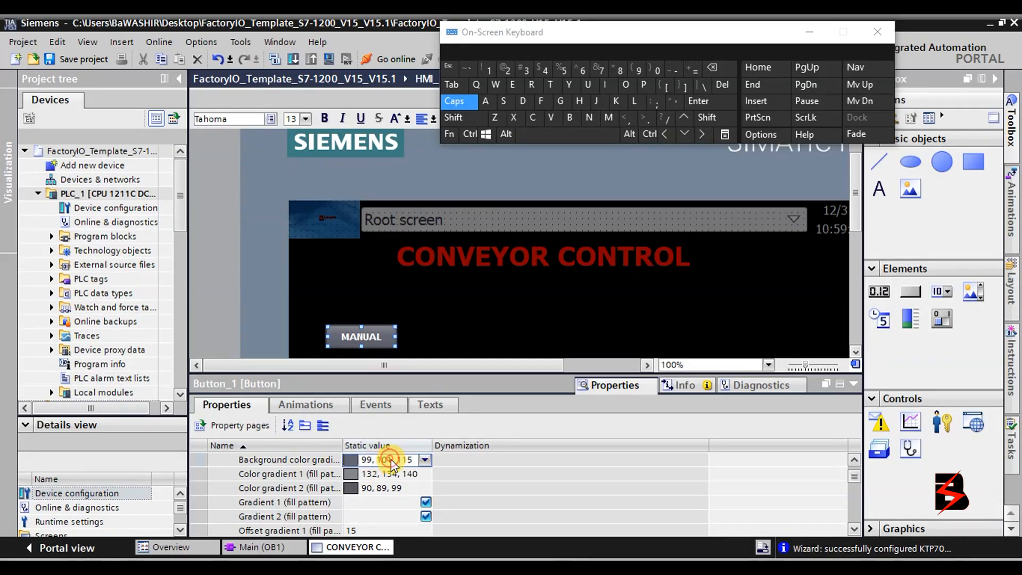
{"action": "left_click", "coordinate": [425, 460]}
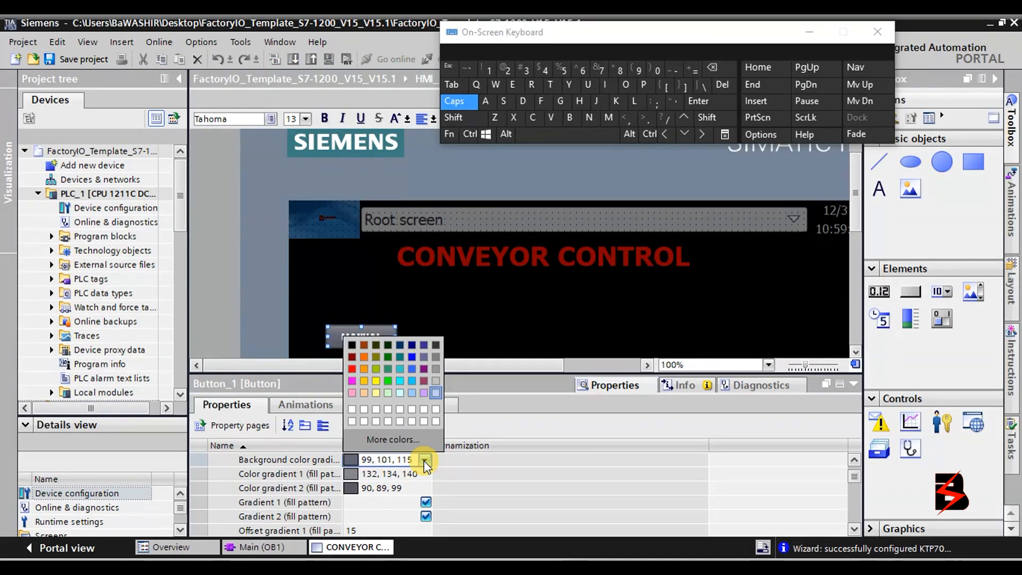
{"action": "left_click", "coordinate": [367, 349]}
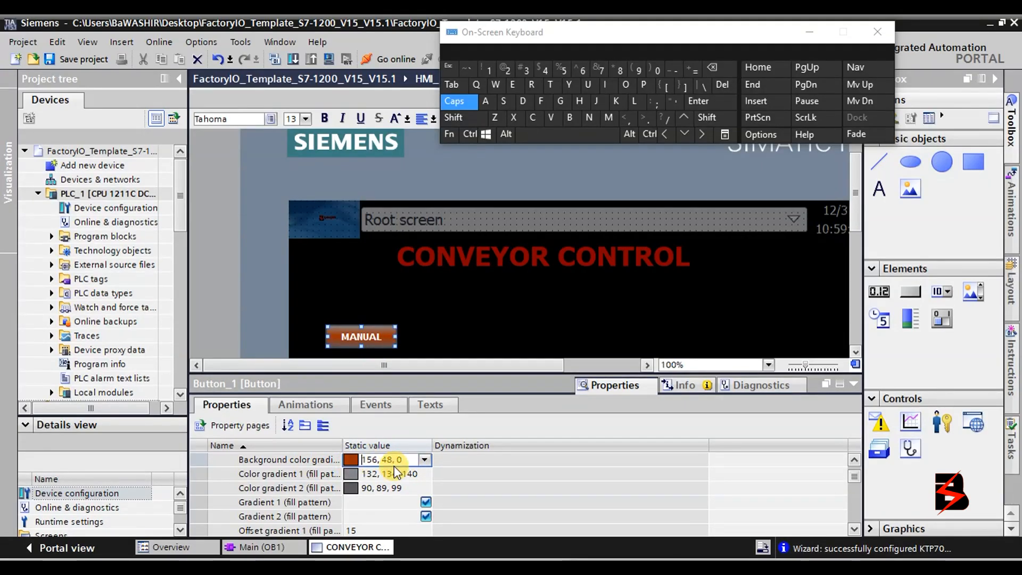
Set Color gradient 1 to olive (132, 130, 0).
{"action": "left_click", "coordinate": [424, 473]}
{"action": "left_click", "coordinate": [424, 474]}
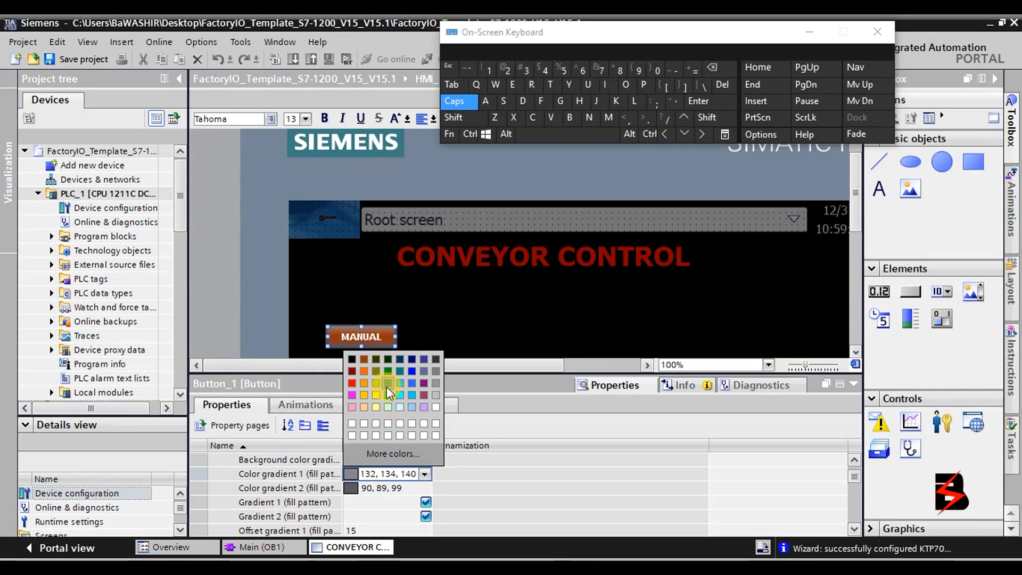
{"action": "left_click", "coordinate": [375, 373]}
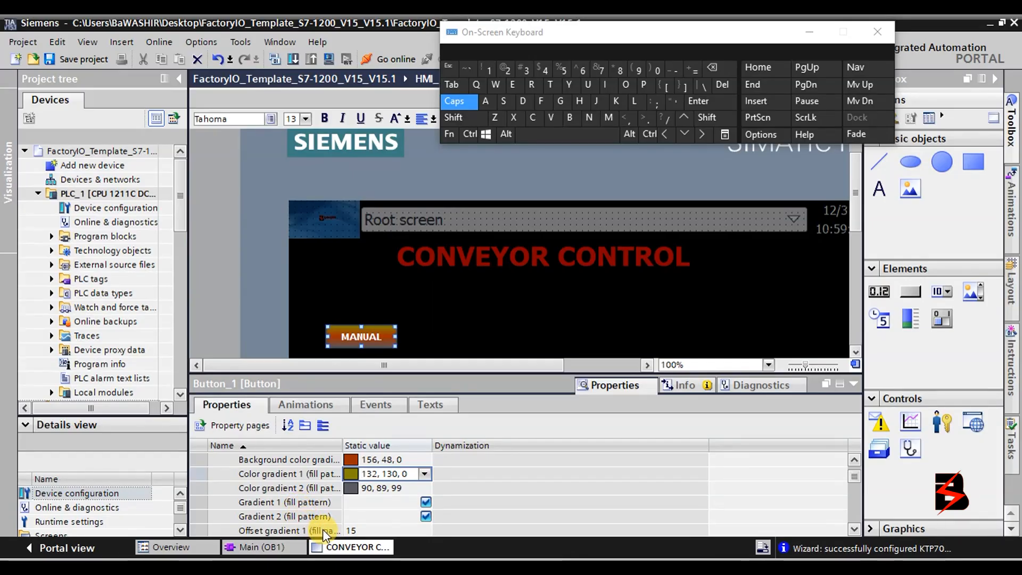
Set Color gradient 2 and the background colour both to olive (132, 130, 0).
{"action": "left_click", "coordinate": [856, 459]}
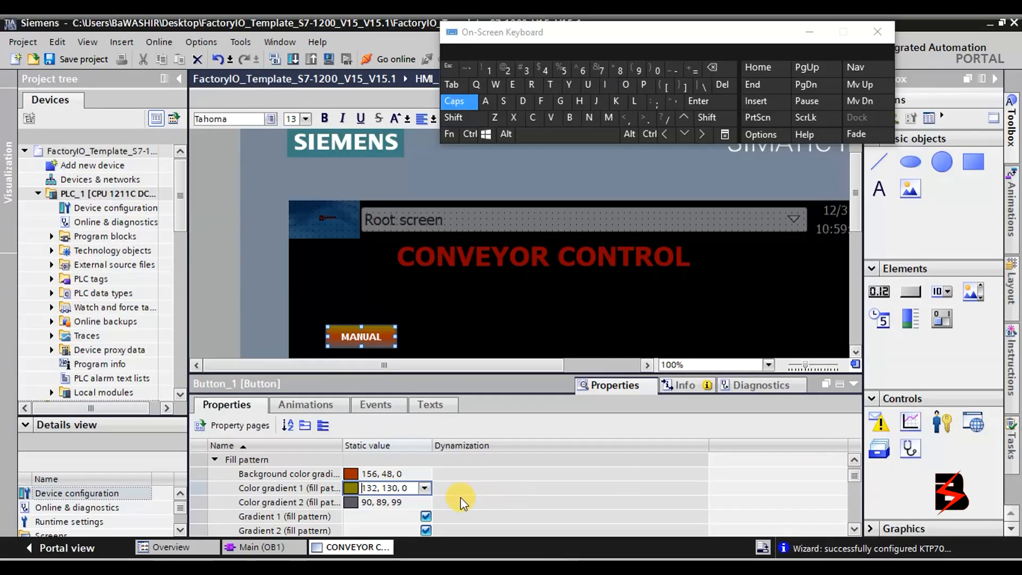
{"action": "left_click", "coordinate": [422, 500]}
{"action": "left_click", "coordinate": [426, 500]}
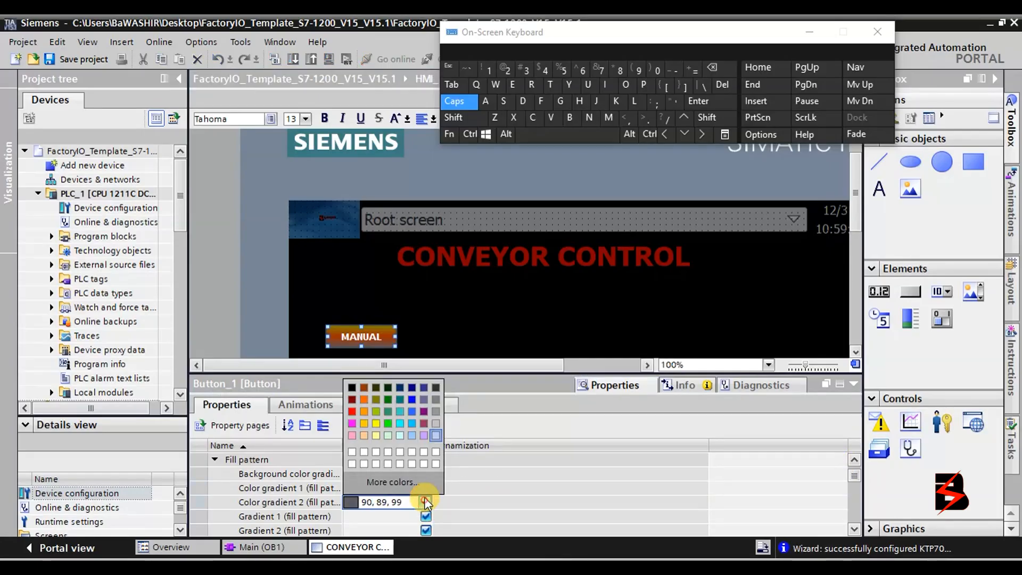
{"action": "left_click", "coordinate": [379, 402]}
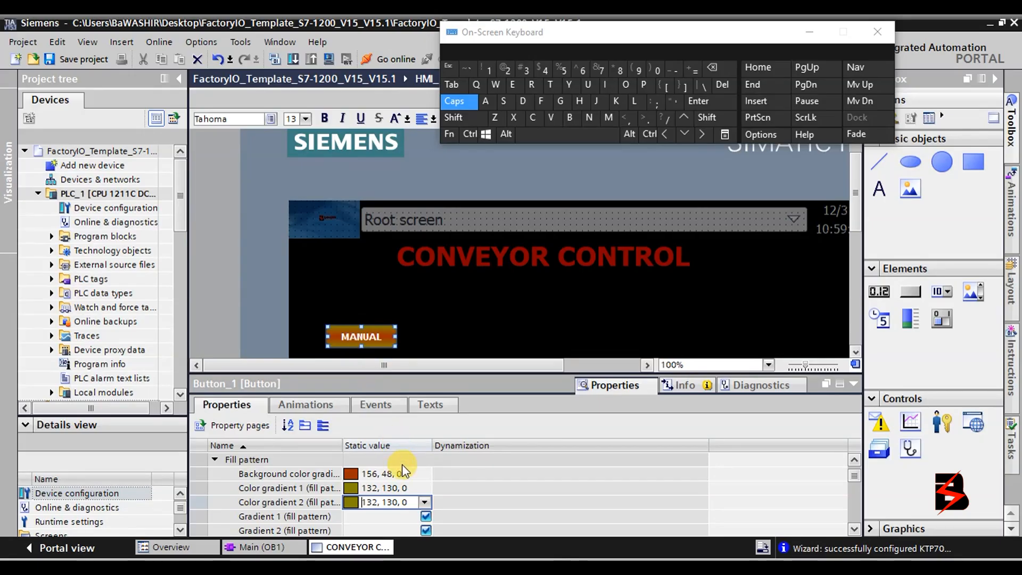
{"action": "left_click", "coordinate": [415, 474]}
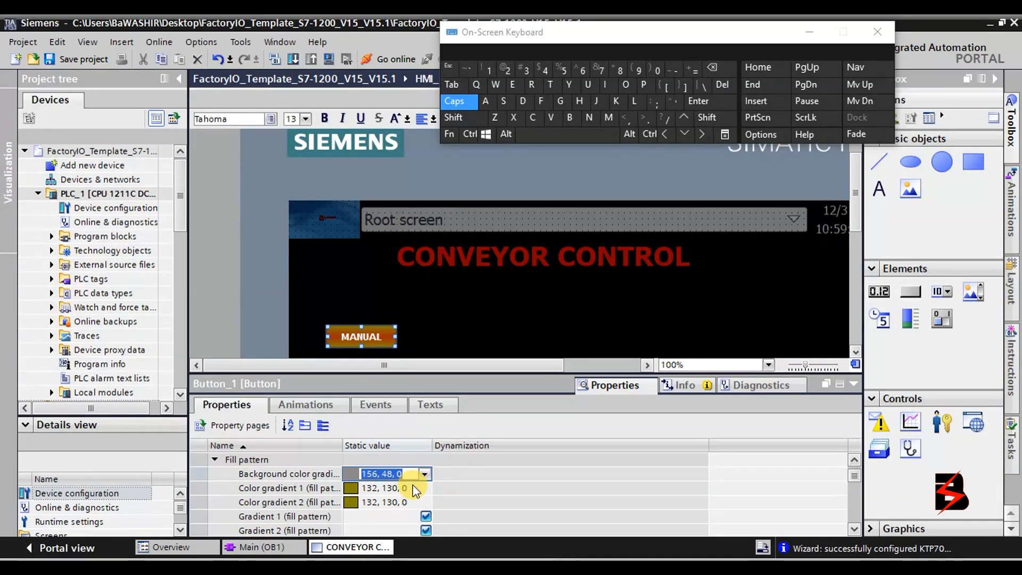
{"action": "left_click", "coordinate": [424, 474]}
{"action": "left_click", "coordinate": [376, 371]}
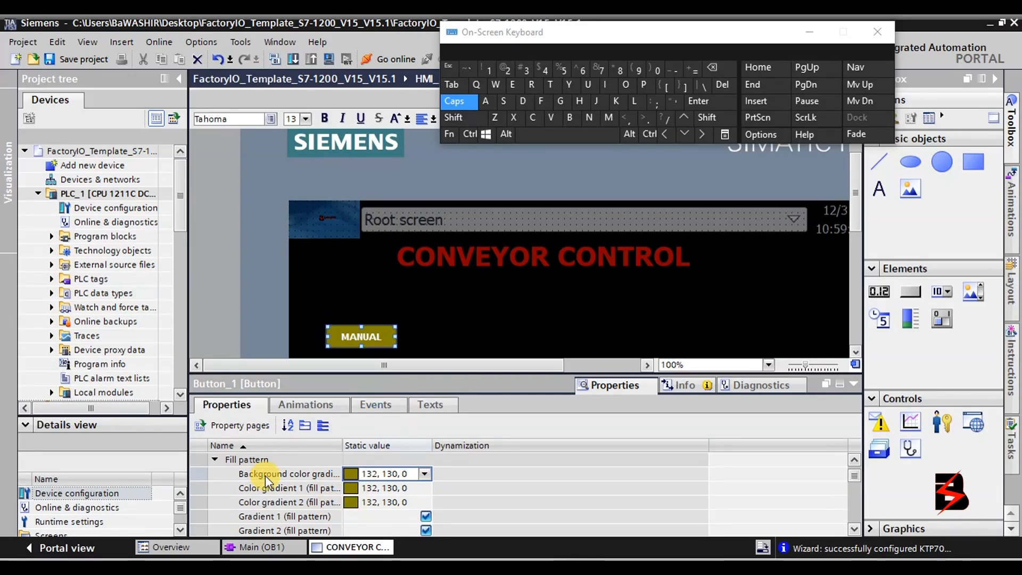
{"action": "left_click", "coordinate": [331, 517]}
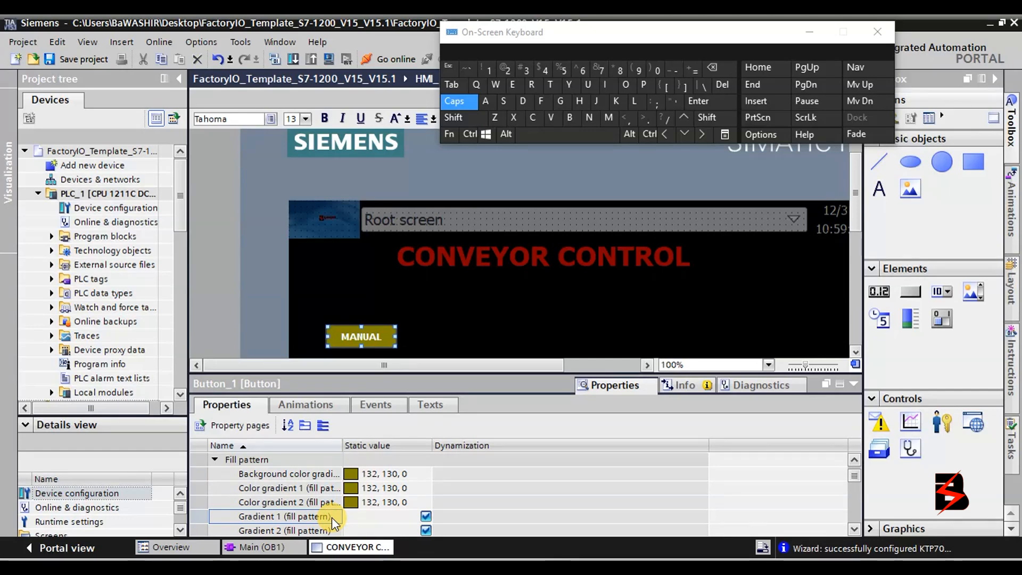
Uncheck Gradient 1 and Gradient 2 in Fill pattern.
{"action": "scroll", "coordinate": [392, 520], "scroll_direction": "down", "scroll_amount": 1}
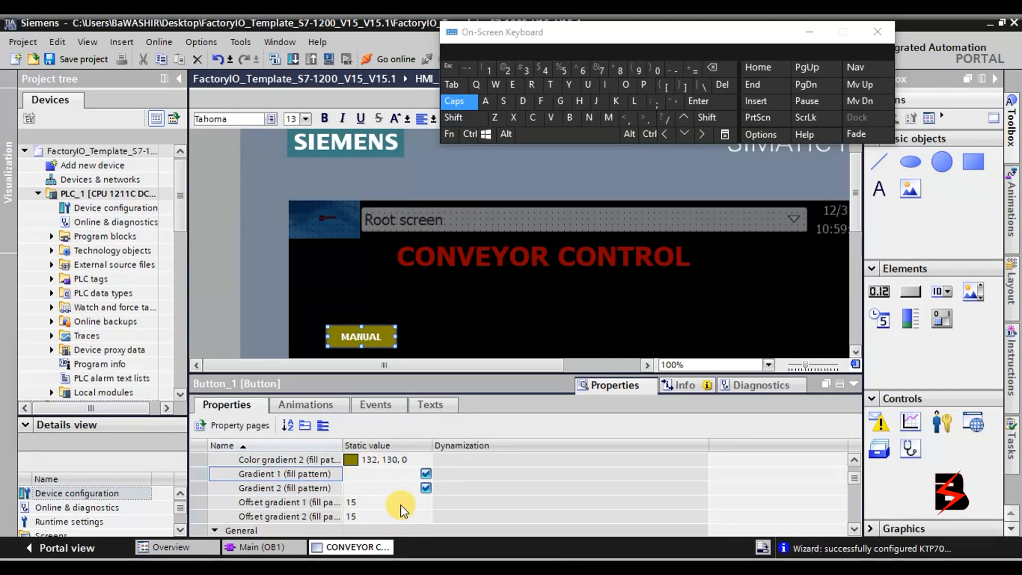
{"action": "left_click", "coordinate": [424, 475]}
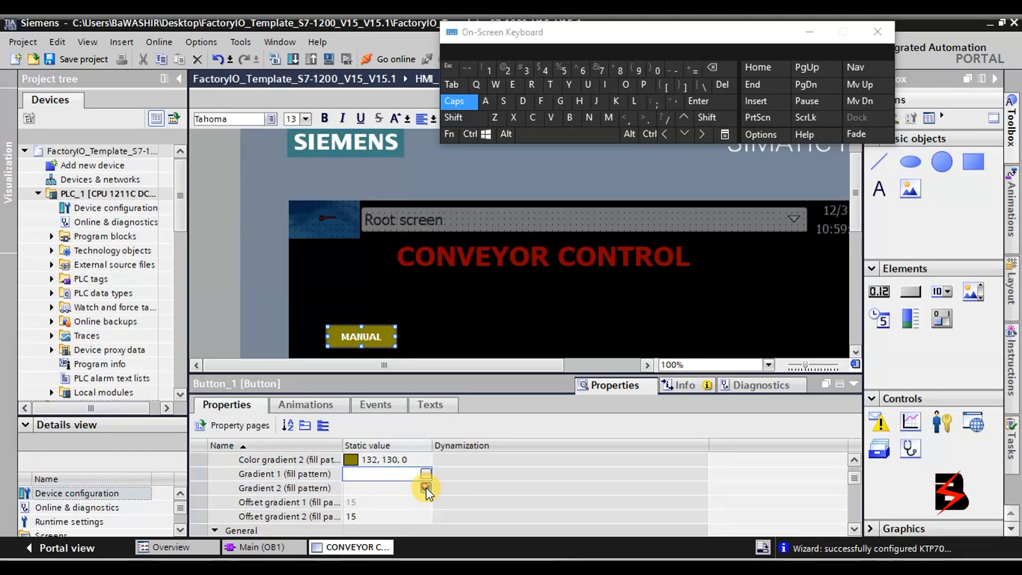
{"action": "left_click", "coordinate": [426, 487]}
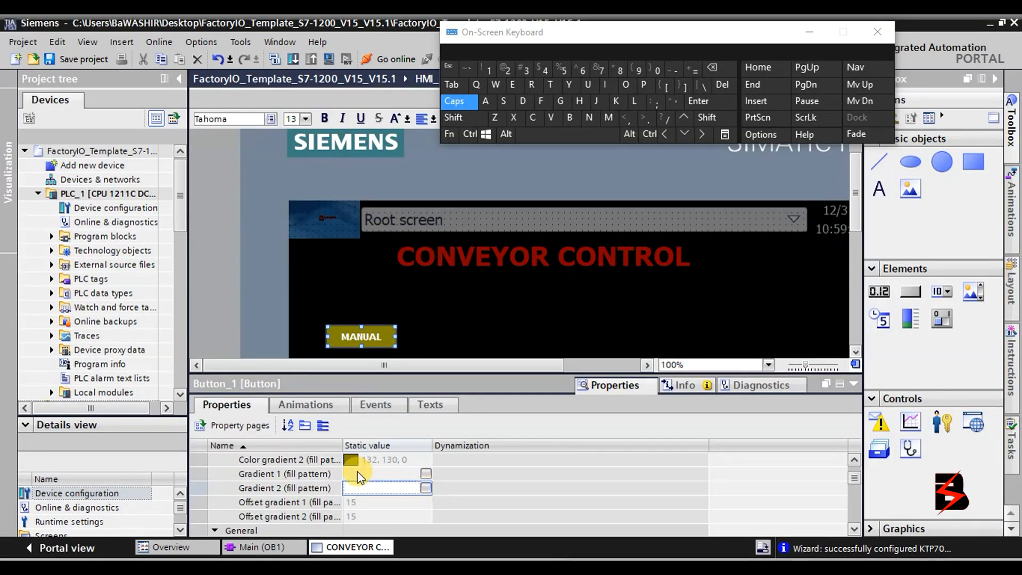
Change the button's background colour to purple (132, 0, 132) after briefly trying cyan.
{"action": "left_click", "coordinate": [855, 461]}
{"action": "left_click", "coordinate": [855, 461]}
{"action": "left_click", "coordinate": [855, 461]}
{"action": "left_click", "coordinate": [855, 461]}
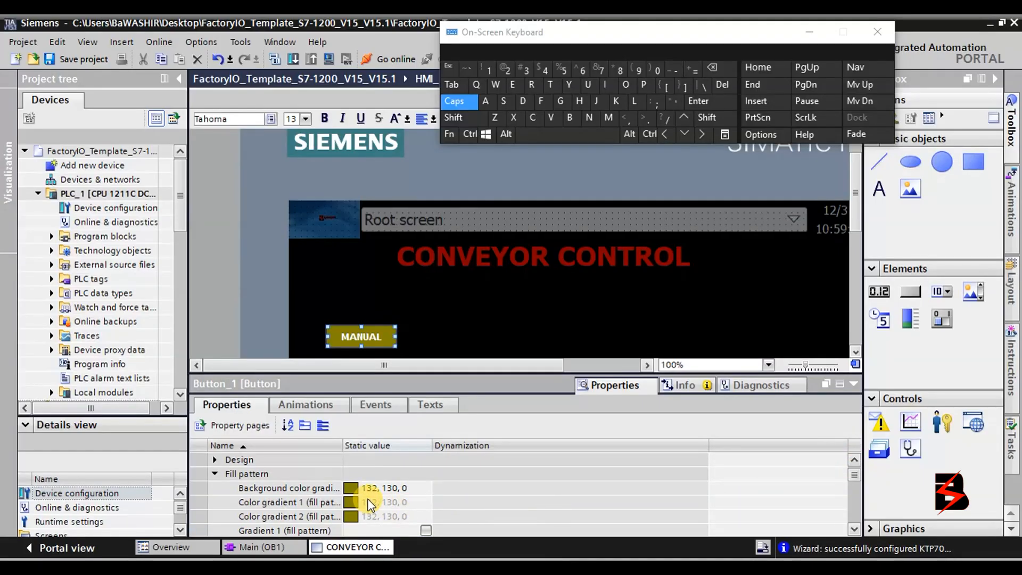
{"action": "left_click", "coordinate": [398, 487]}
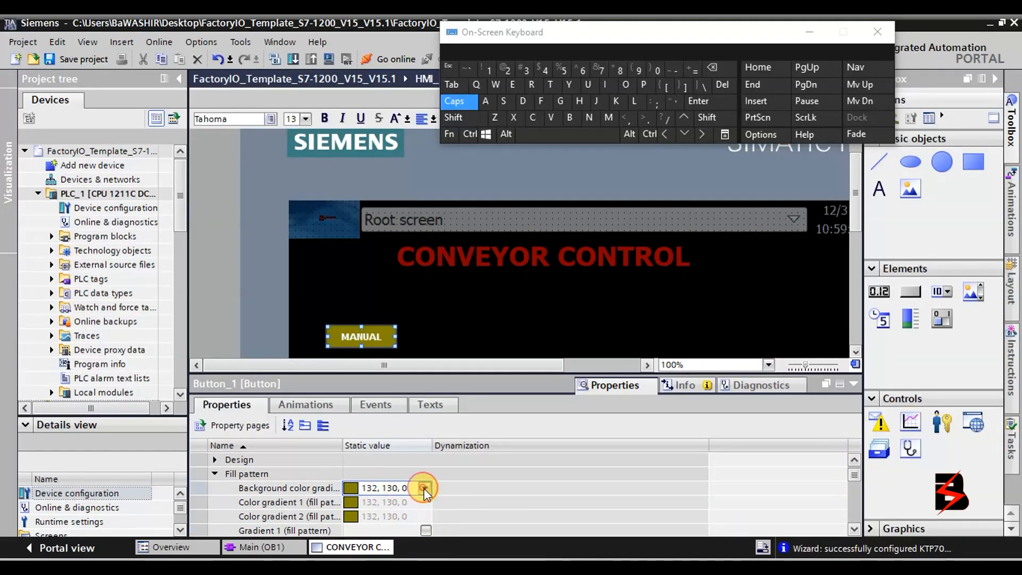
{"action": "left_click", "coordinate": [424, 488]}
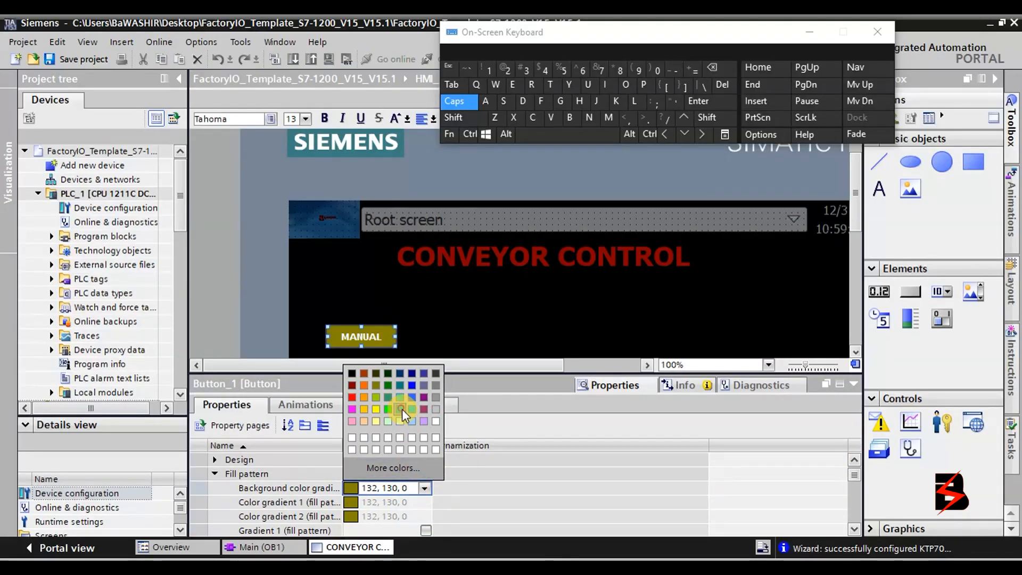
{"action": "left_click", "coordinate": [401, 409]}
{"action": "left_click", "coordinate": [424, 488]}
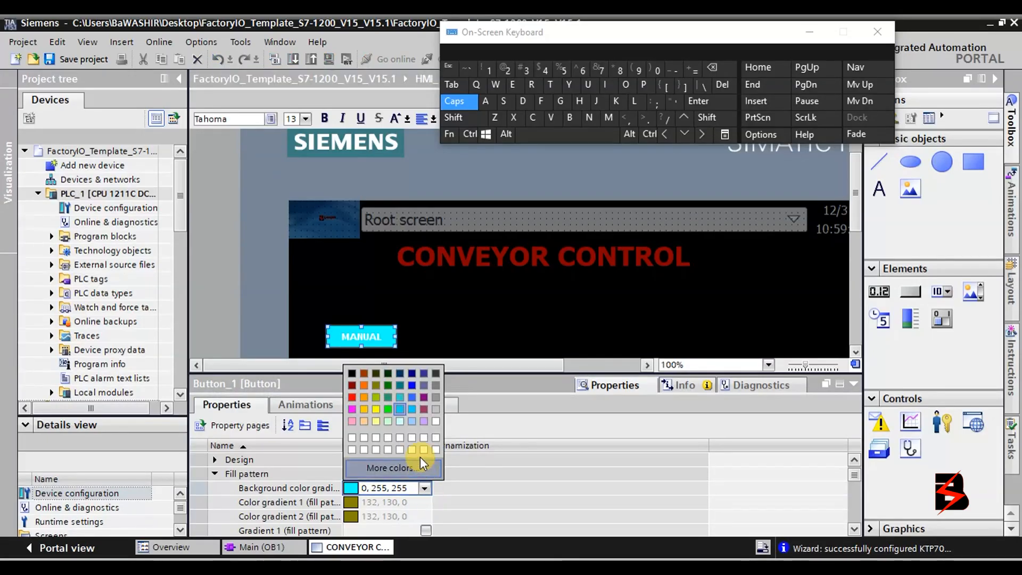
{"action": "left_click", "coordinate": [424, 397]}
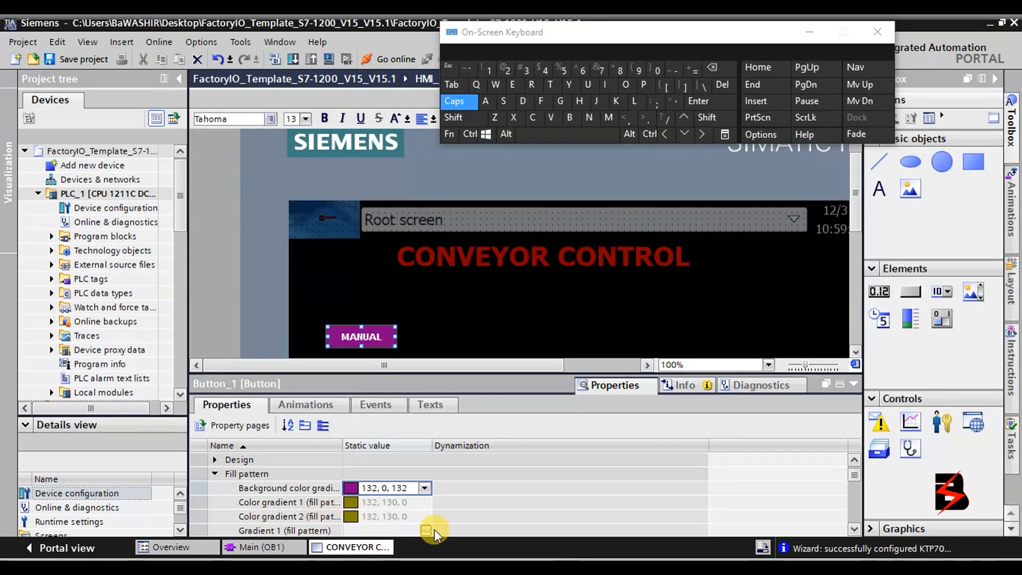
Expand the Design group to show the focus colour and width settings.
{"action": "left_click", "coordinate": [858, 529]}
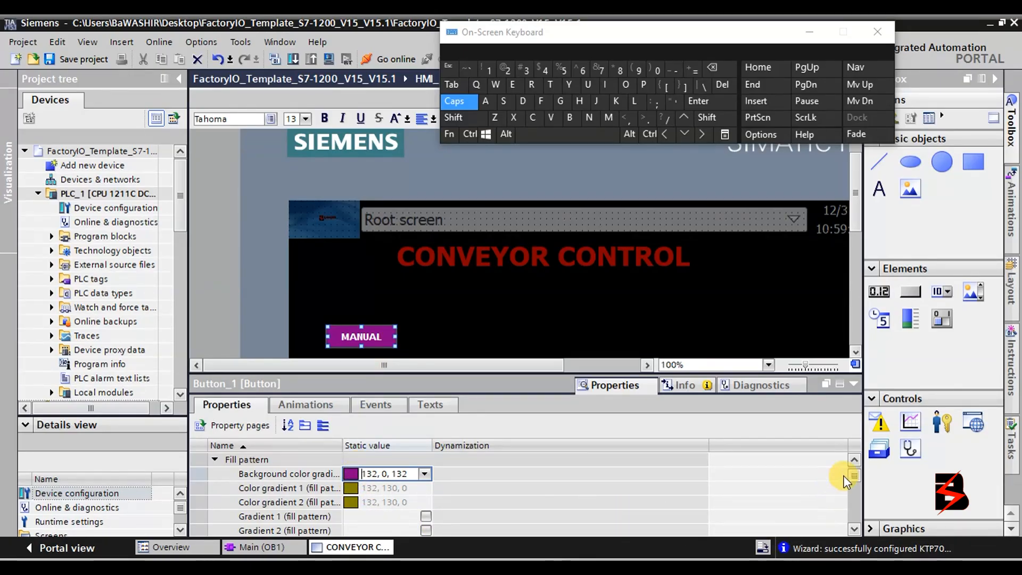
{"action": "left_click", "coordinate": [854, 458]}
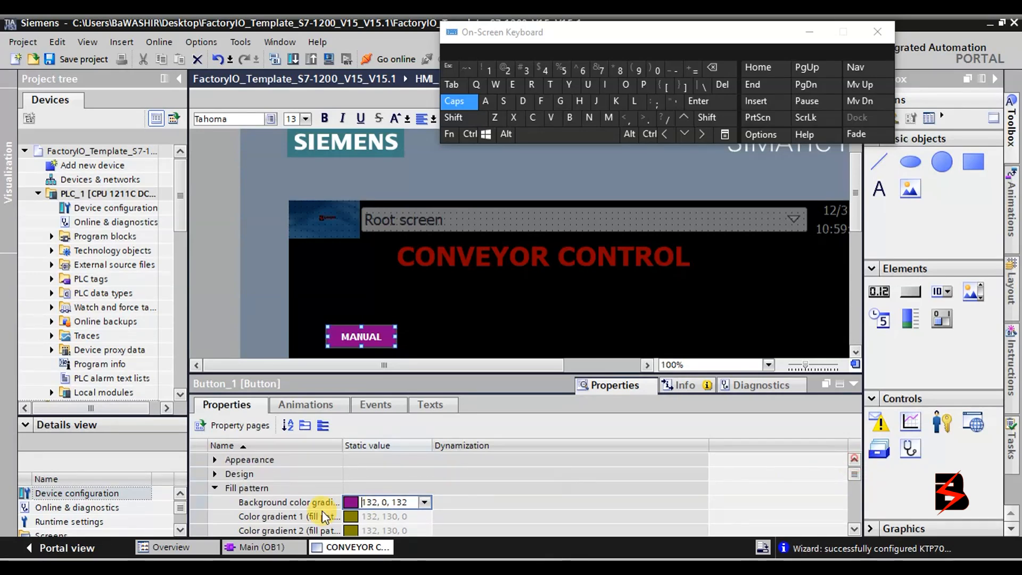
{"action": "left_click", "coordinate": [215, 473]}
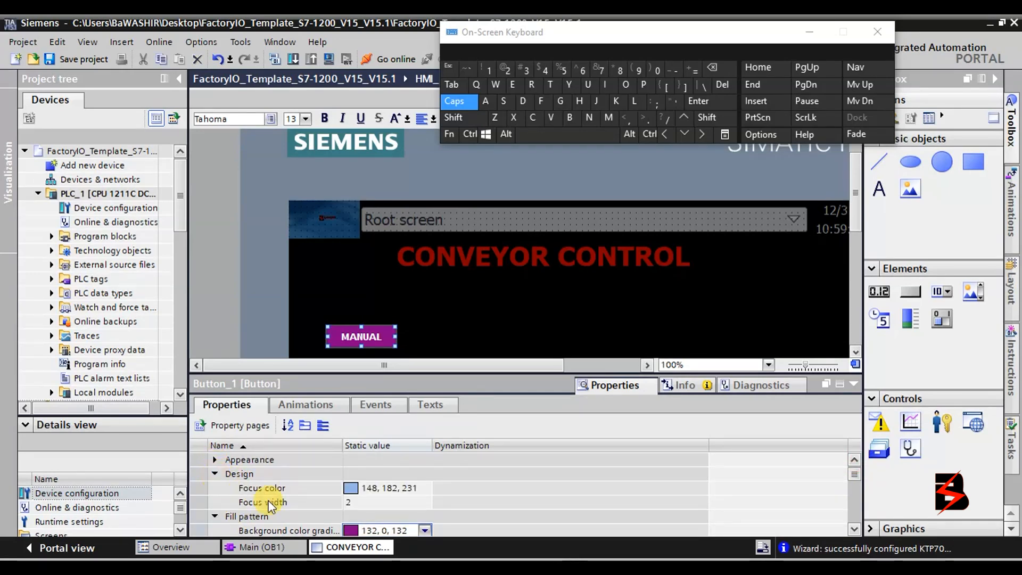
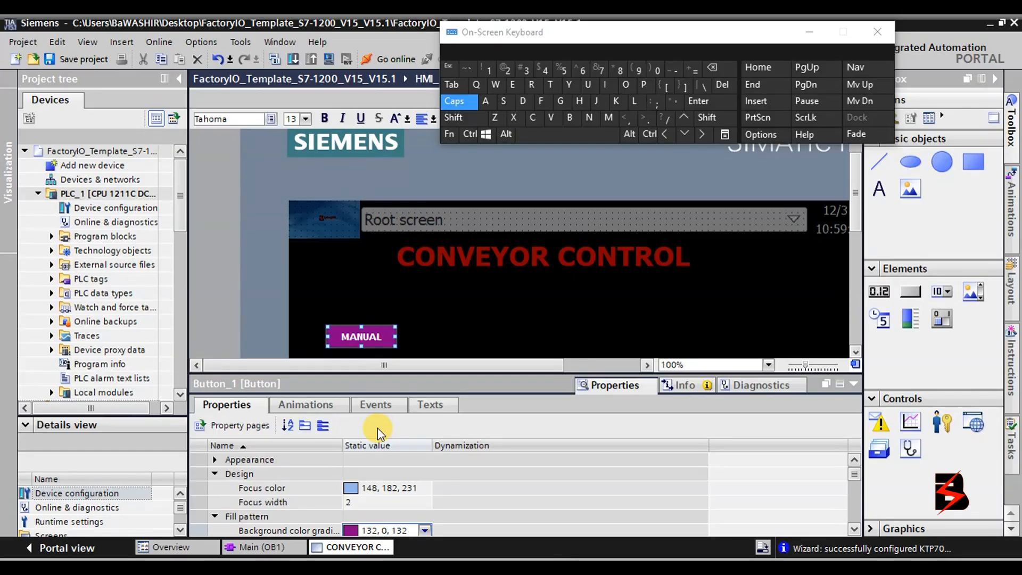
Expand the MANUAL button's Appearance properties and find the Border color and Border width rows.
{"action": "left_click", "coordinate": [218, 459]}
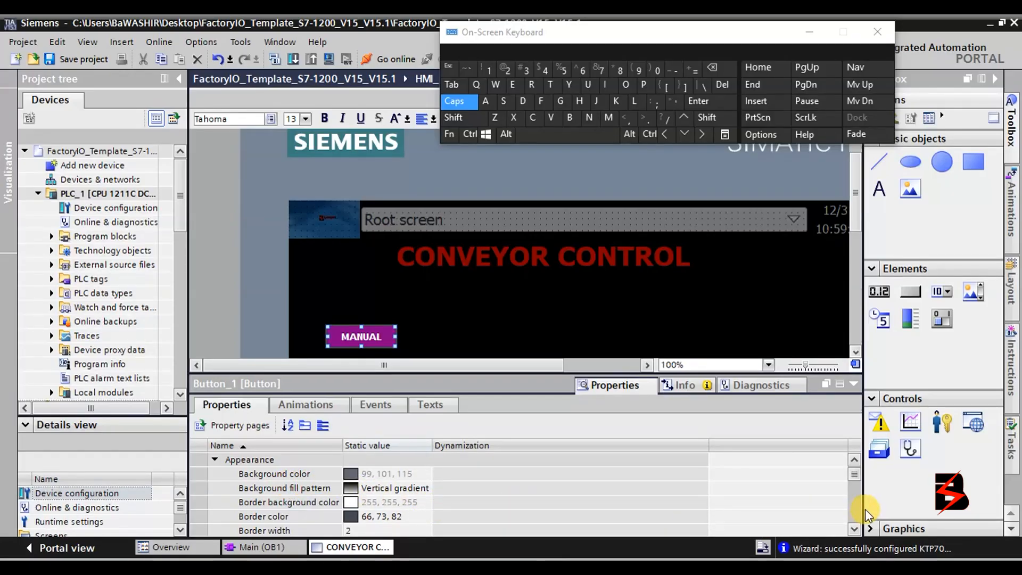
{"action": "left_click", "coordinate": [398, 472]}
{"action": "left_click", "coordinate": [427, 472]}
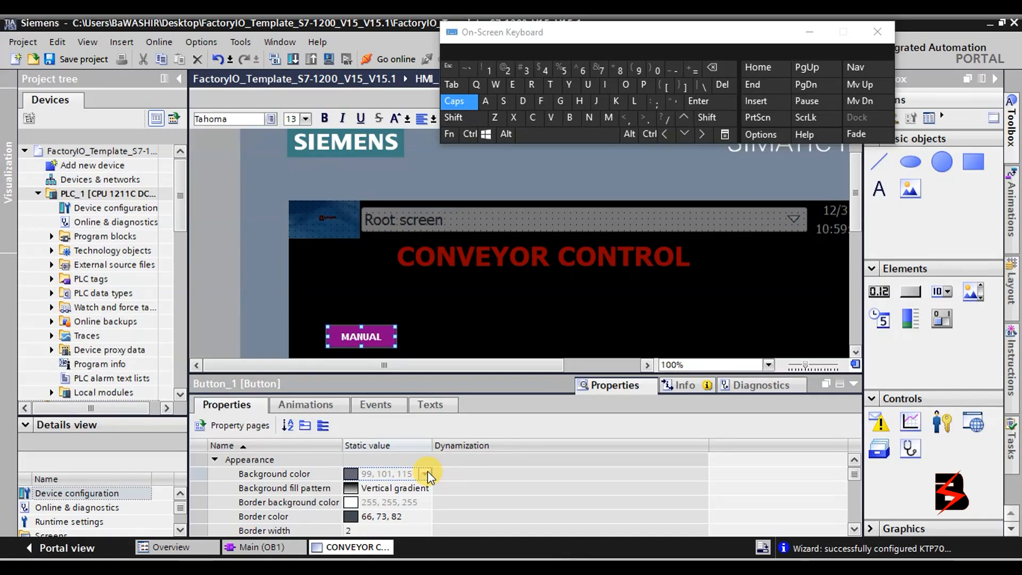
{"action": "scroll", "coordinate": [427, 471], "scroll_direction": "down", "scroll_amount": 5}
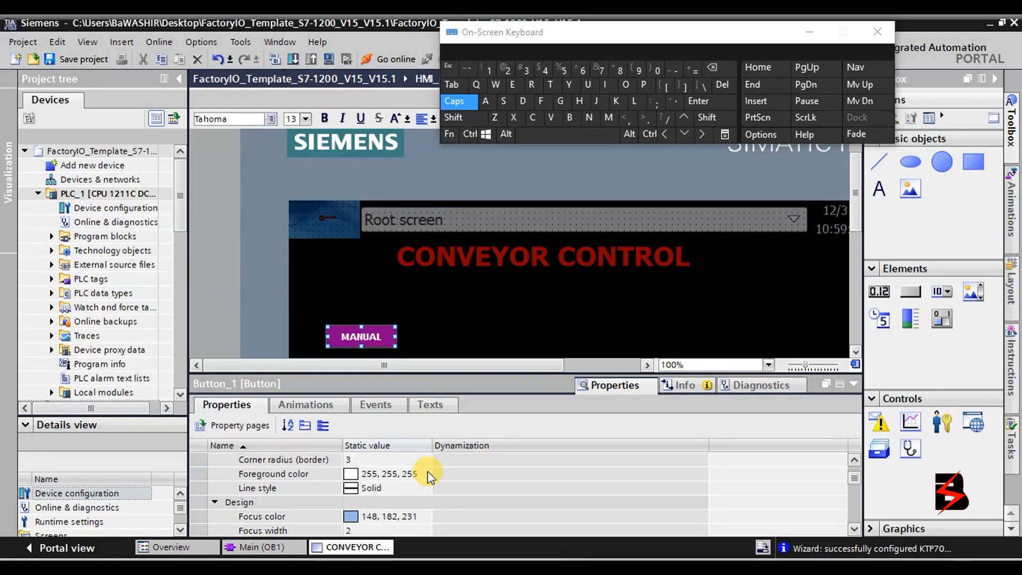
{"action": "scroll", "coordinate": [427, 471], "scroll_direction": "down", "scroll_amount": 2}
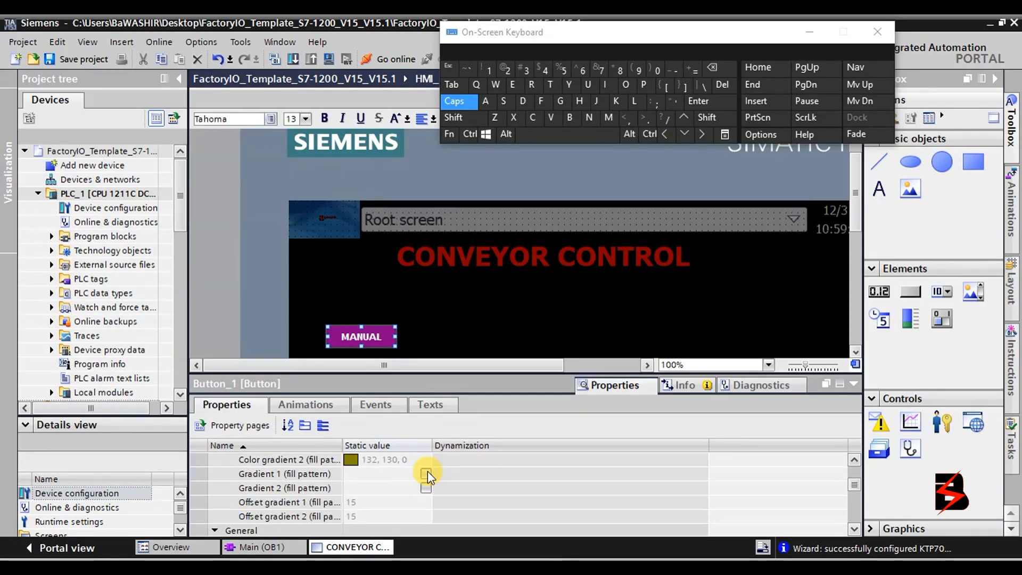
{"action": "scroll", "coordinate": [427, 471], "scroll_direction": "up", "scroll_amount": 2}
{"action": "scroll", "coordinate": [427, 471], "scroll_direction": "up", "scroll_amount": 2}
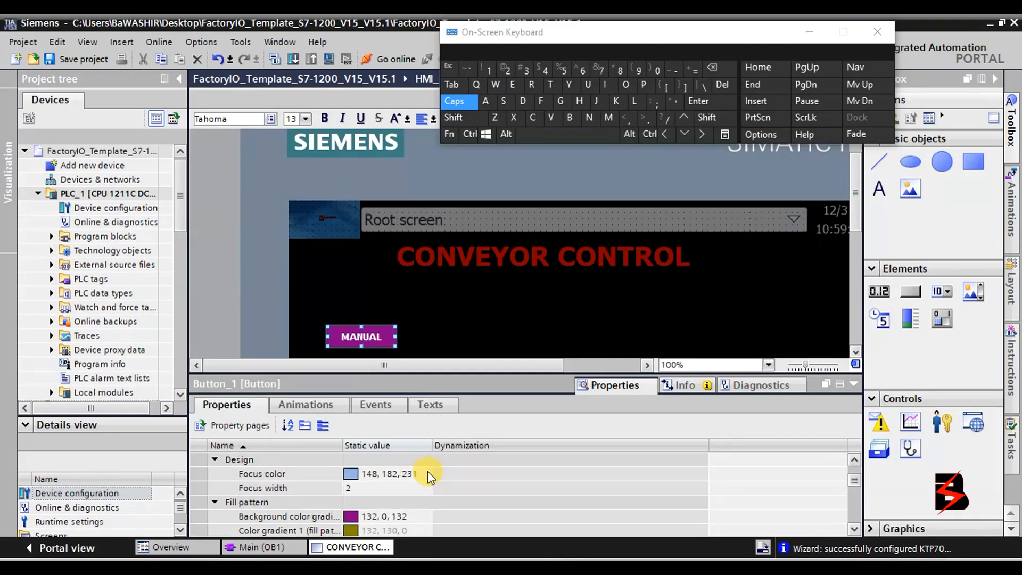
{"action": "scroll", "coordinate": [427, 471], "scroll_direction": "up", "scroll_amount": 1}
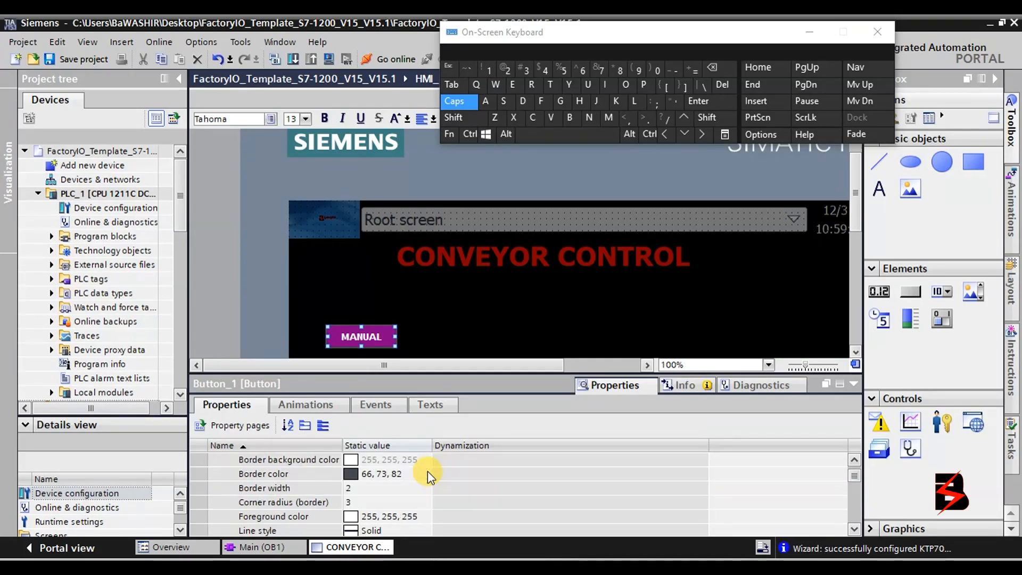
Make the MANUAL button's border red and leave its border width at 2.
{"action": "left_click", "coordinate": [276, 474]}
{"action": "left_click", "coordinate": [426, 472]}
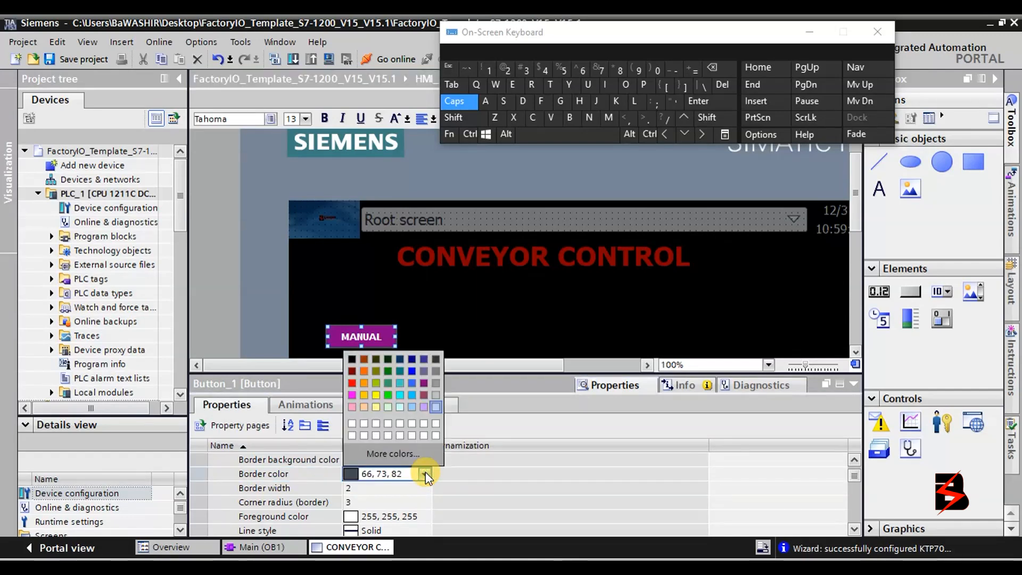
{"action": "left_click", "coordinate": [352, 381]}
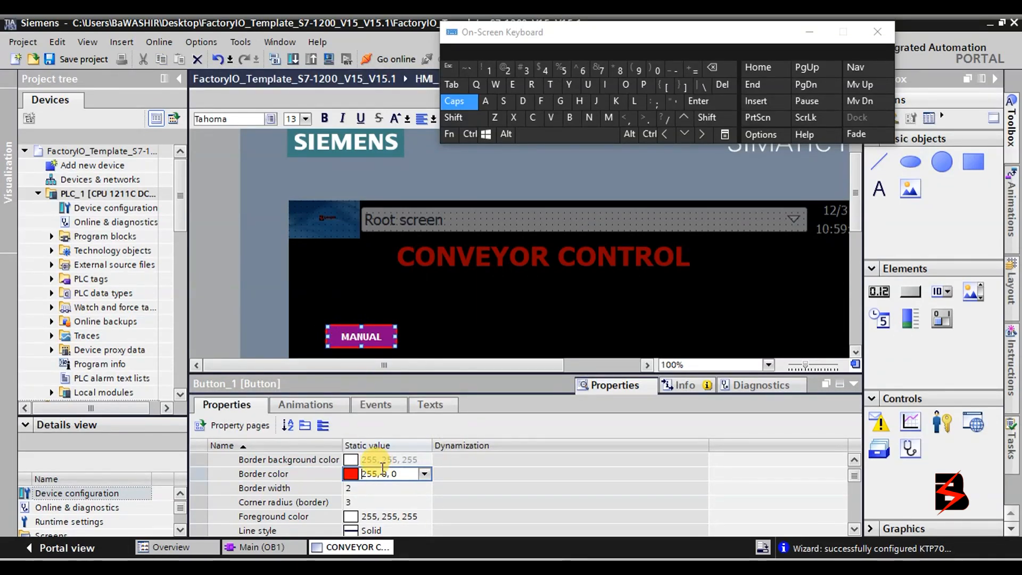
{"action": "left_click", "coordinate": [370, 488]}
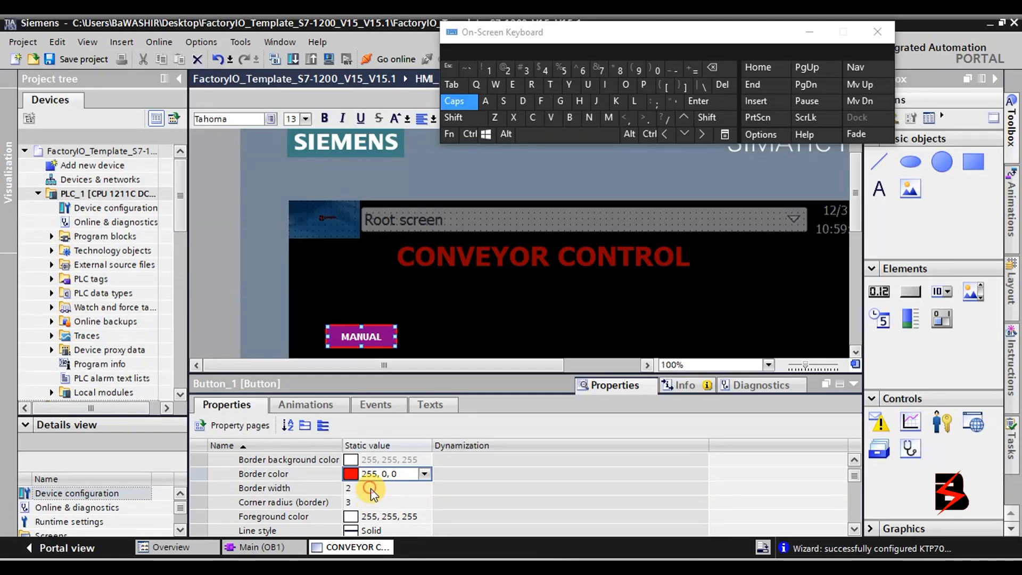
{"action": "left_click", "coordinate": [426, 486]}
{"action": "left_click", "coordinate": [426, 484]}
{"action": "left_click", "coordinate": [425, 484]}
{"action": "left_click", "coordinate": [425, 483]}
{"action": "left_click", "coordinate": [425, 484]}
{"action": "left_click", "coordinate": [425, 484]}
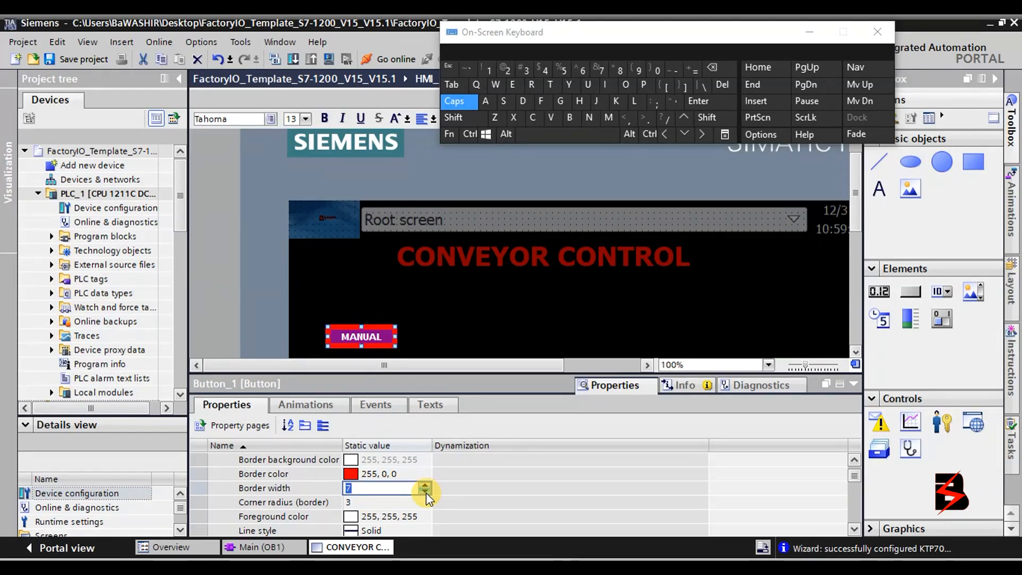
{"action": "left_click", "coordinate": [425, 490]}
{"action": "left_click", "coordinate": [425, 490]}
{"action": "left_click", "coordinate": [425, 490]}
{"action": "left_click", "coordinate": [426, 491]}
{"action": "left_click", "coordinate": [425, 490]}
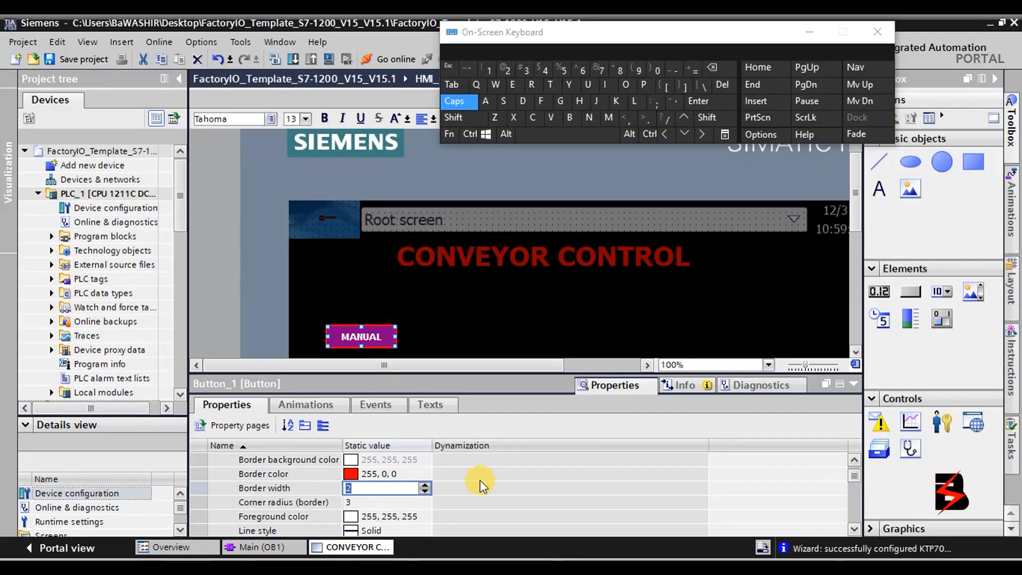
Round the button's corners, previewing several radii, and settle on a corner radius of 14.
{"action": "left_click", "coordinate": [399, 502]}
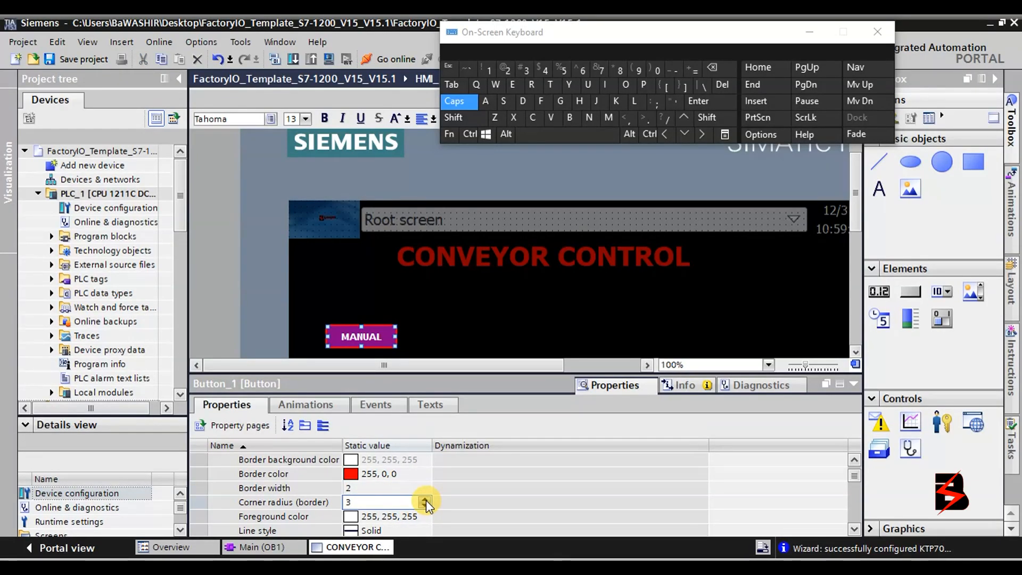
{"action": "left_click", "coordinate": [425, 500]}
{"action": "left_click", "coordinate": [426, 500]}
{"action": "left_click", "coordinate": [426, 500]}
{"action": "left_click", "coordinate": [426, 500]}
{"action": "left_click", "coordinate": [426, 500]}
{"action": "left_click", "coordinate": [468, 313]}
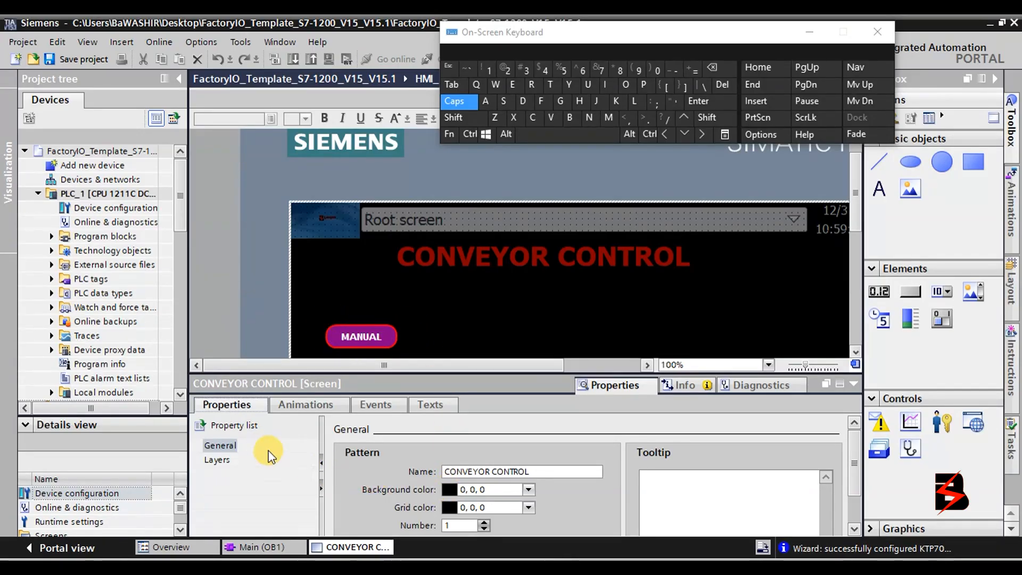
{"action": "left_click", "coordinate": [388, 343]}
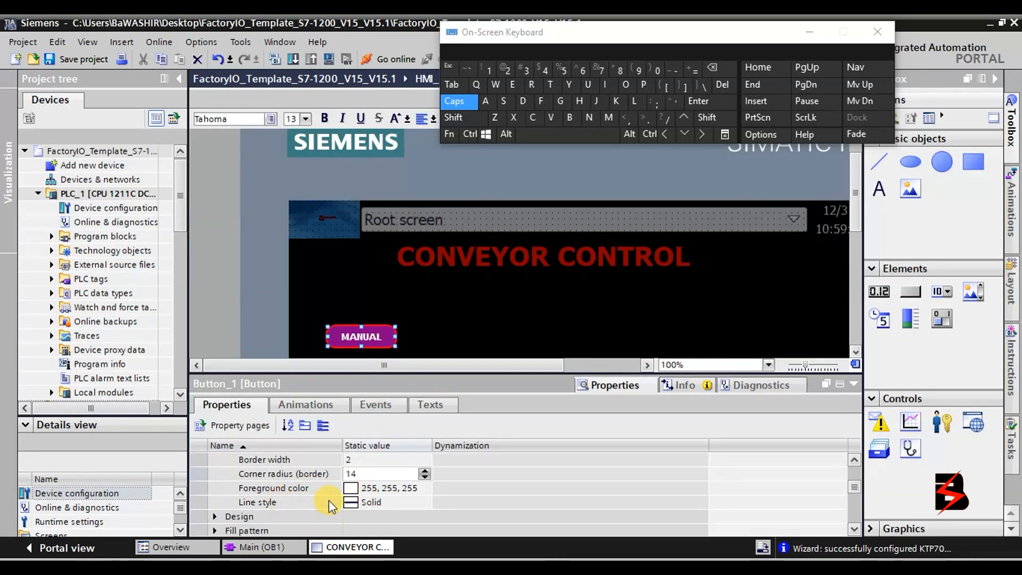
{"action": "left_click", "coordinate": [425, 477]}
{"action": "left_click", "coordinate": [424, 477]}
{"action": "left_click", "coordinate": [424, 476]}
{"action": "left_click", "coordinate": [425, 476]}
{"action": "left_click", "coordinate": [424, 477]}
{"action": "left_click", "coordinate": [424, 477]}
{"action": "left_click", "coordinate": [424, 477]}
{"action": "left_click", "coordinate": [424, 476]}
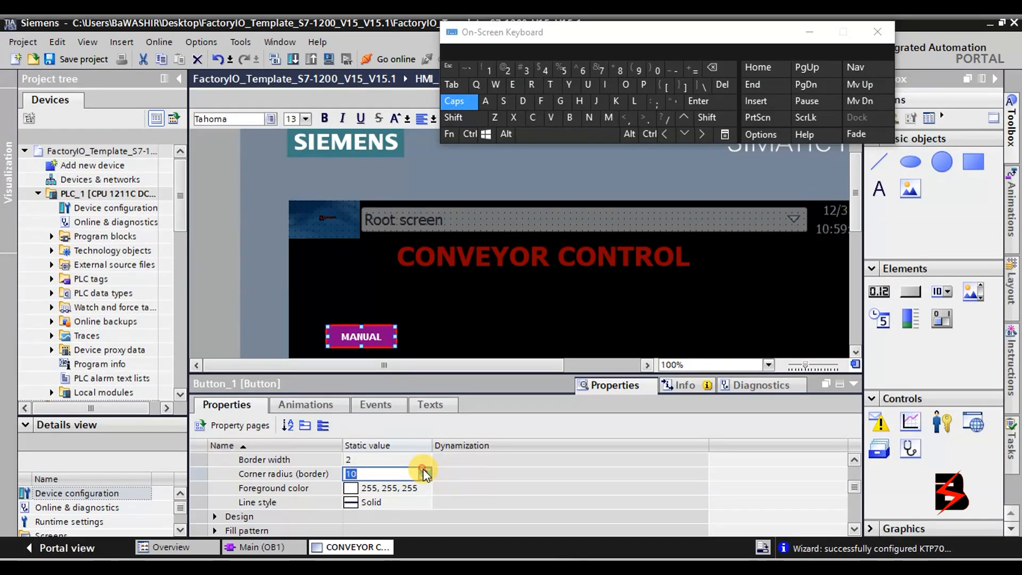
{"action": "left_click", "coordinate": [424, 469]}
{"action": "left_click", "coordinate": [423, 470]}
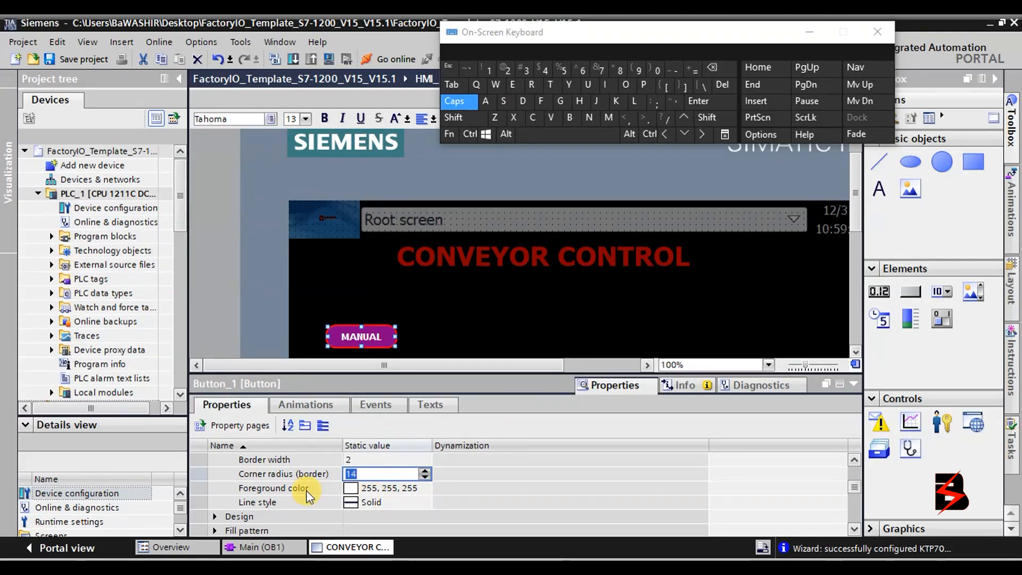
{"action": "left_click", "coordinate": [363, 487]}
{"action": "left_click", "coordinate": [426, 488]}
{"action": "left_click", "coordinate": [429, 487]}
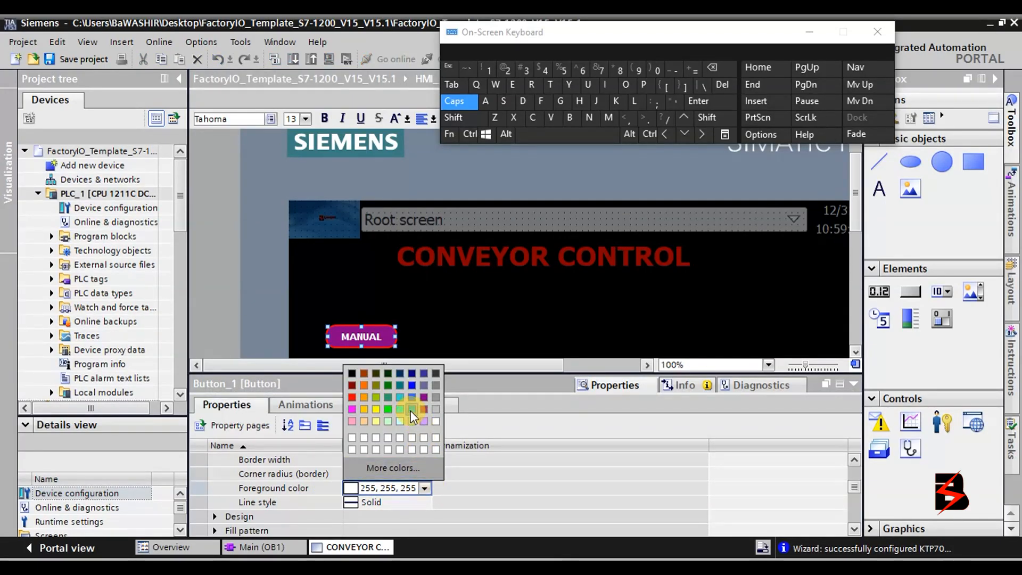
{"action": "left_click", "coordinate": [351, 374]}
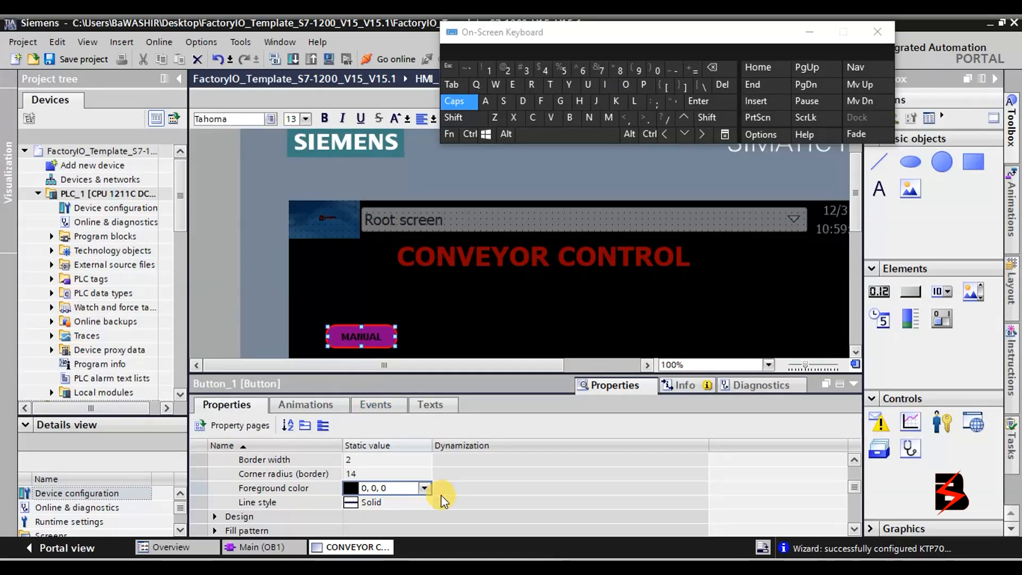
{"action": "left_click", "coordinate": [428, 488]}
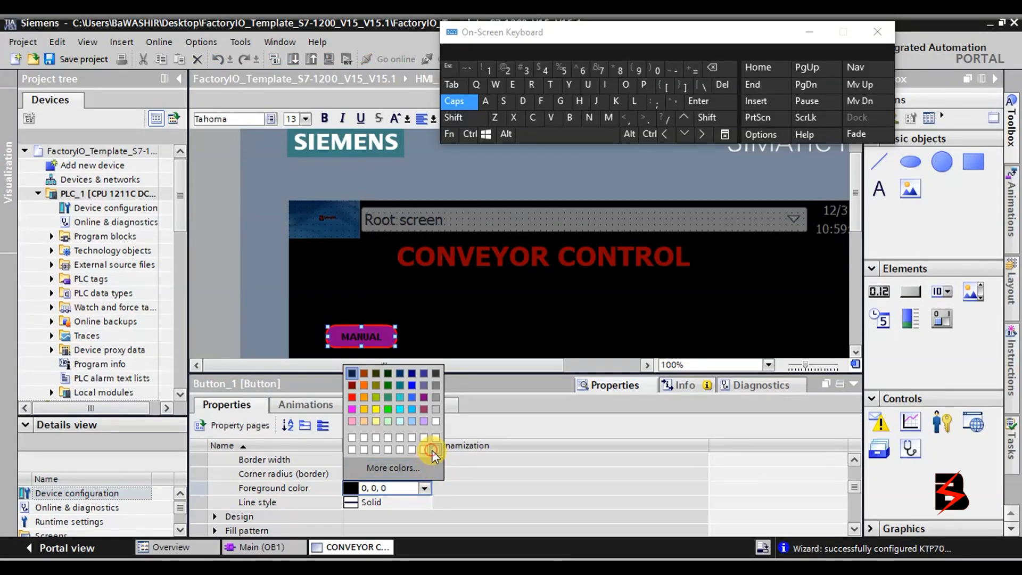
{"action": "left_click", "coordinate": [431, 449]}
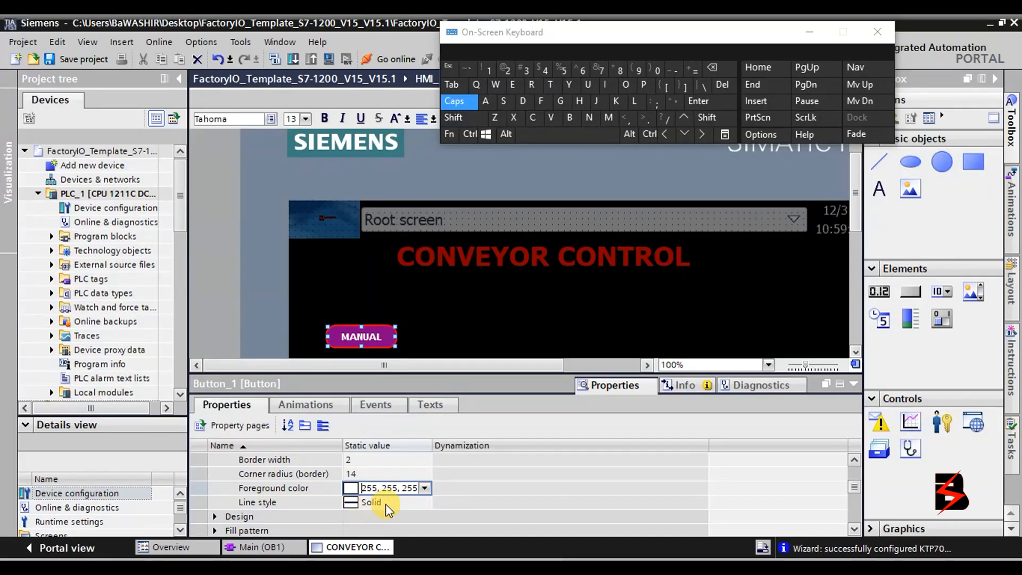
{"action": "left_click", "coordinate": [407, 502]}
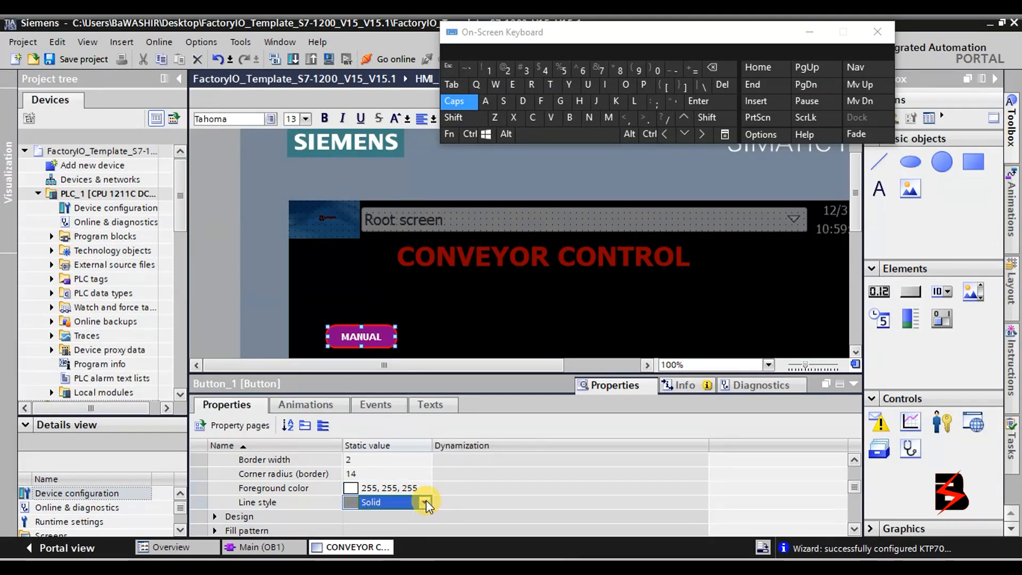
{"action": "left_click", "coordinate": [426, 502]}
{"action": "left_click", "coordinate": [396, 525]}
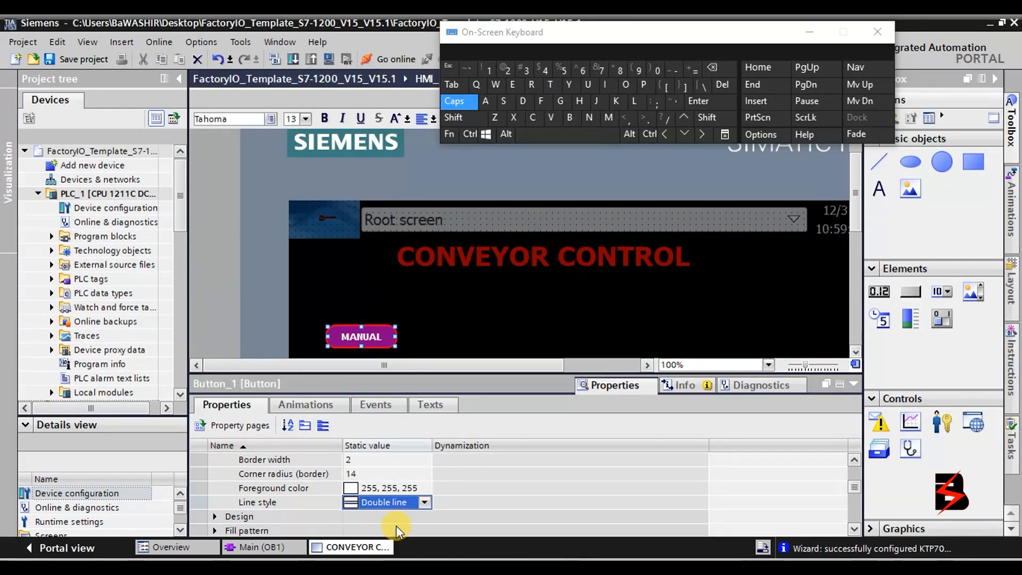
{"action": "left_click", "coordinate": [426, 502]}
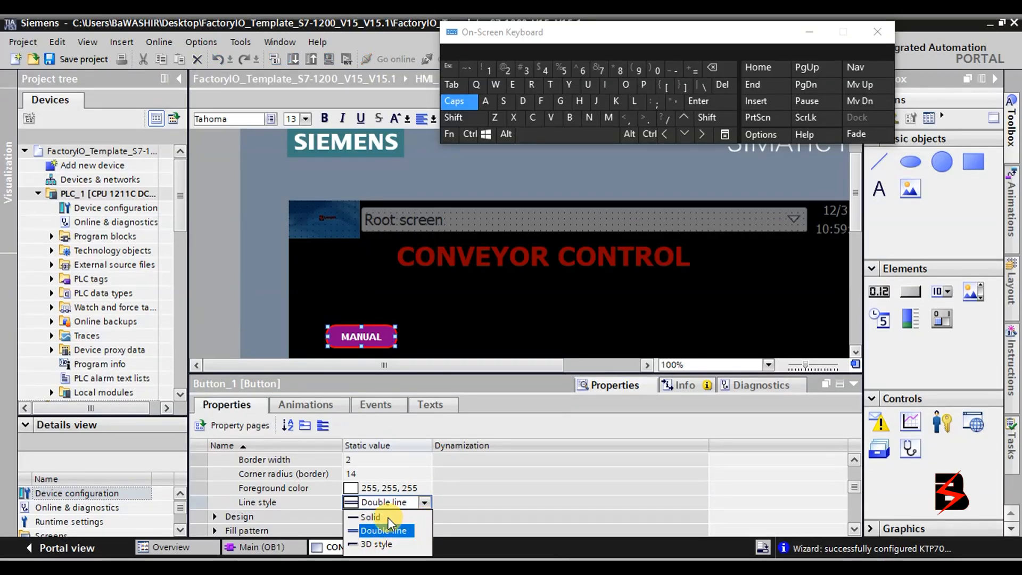
{"action": "left_click", "coordinate": [389, 518]}
{"action": "left_click", "coordinate": [424, 502]}
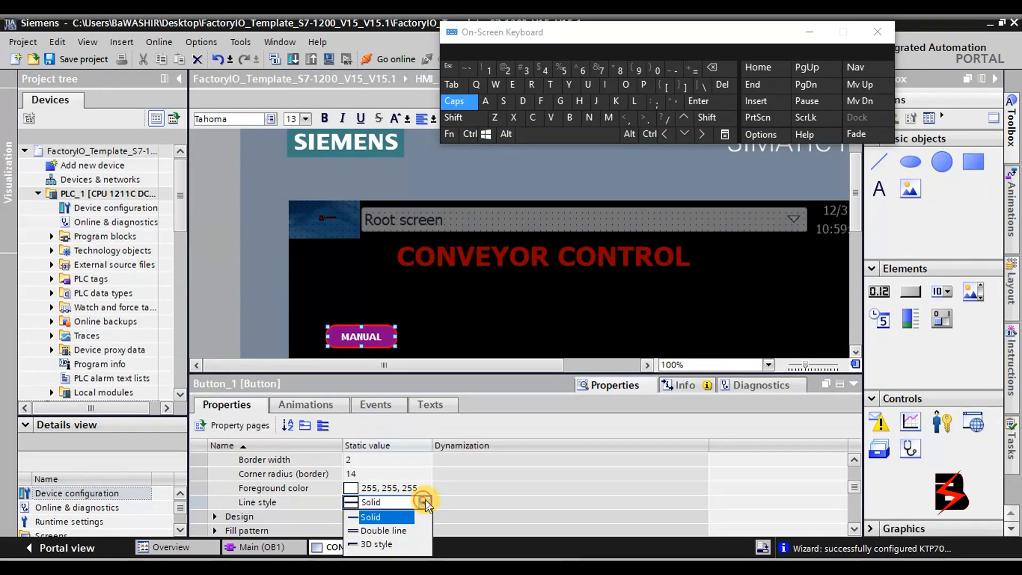
{"action": "left_click", "coordinate": [378, 531]}
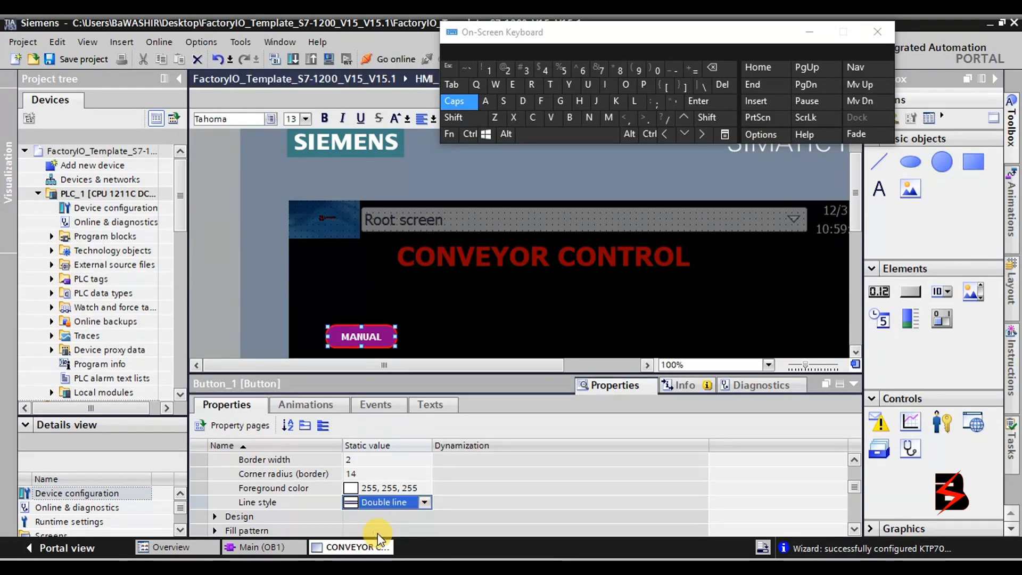
{"action": "left_click", "coordinate": [424, 502]}
{"action": "left_click", "coordinate": [401, 515]}
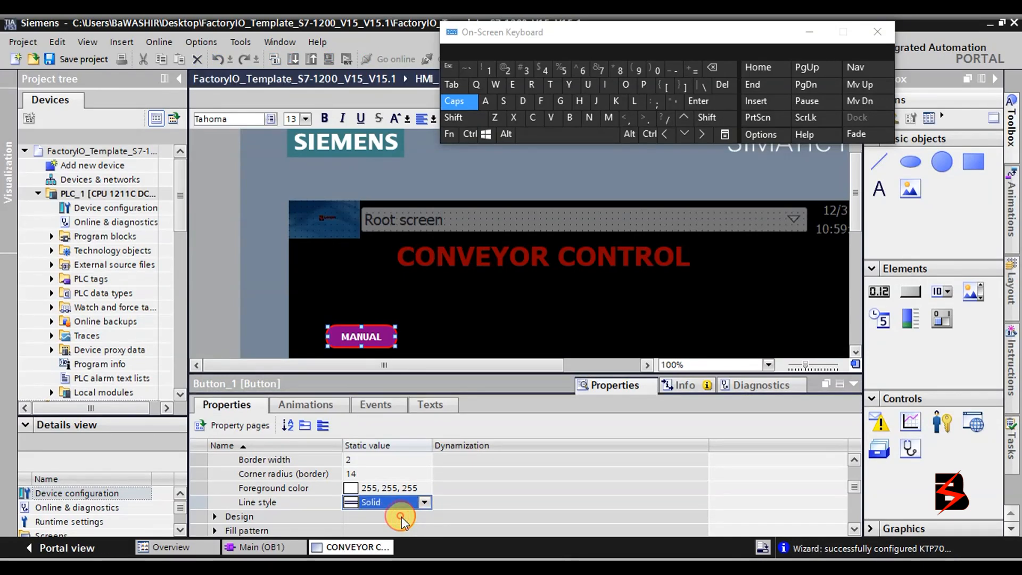
{"action": "left_click", "coordinate": [853, 460]}
{"action": "left_click", "coordinate": [854, 459]}
{"action": "left_click", "coordinate": [853, 459]}
{"action": "left_click", "coordinate": [854, 459]}
{"action": "left_click", "coordinate": [854, 459]}
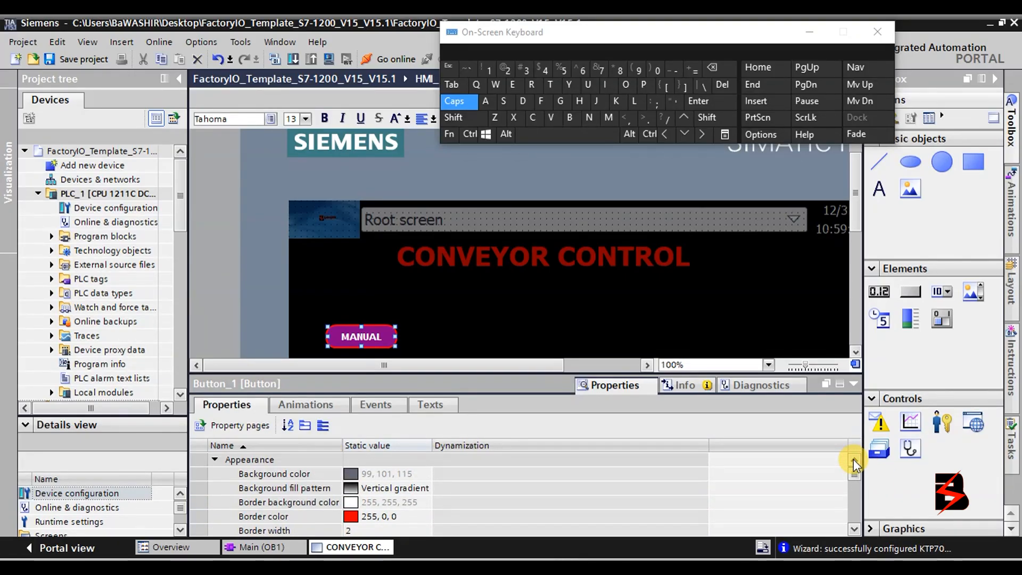
Collapse the MANUAL button's Appearance and focus colour property groups.
{"action": "left_click", "coordinate": [214, 459]}
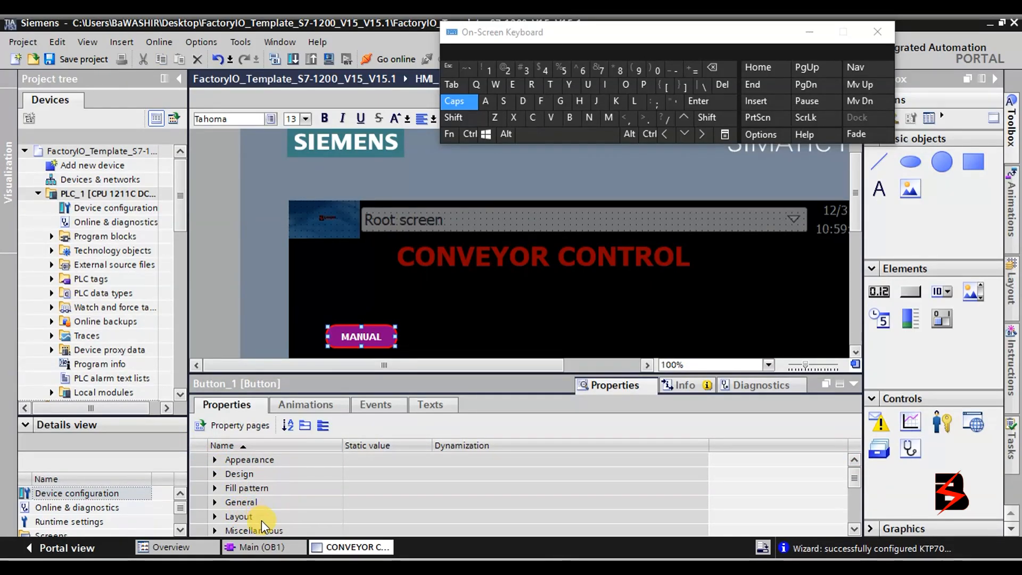
{"action": "left_click", "coordinate": [215, 474]}
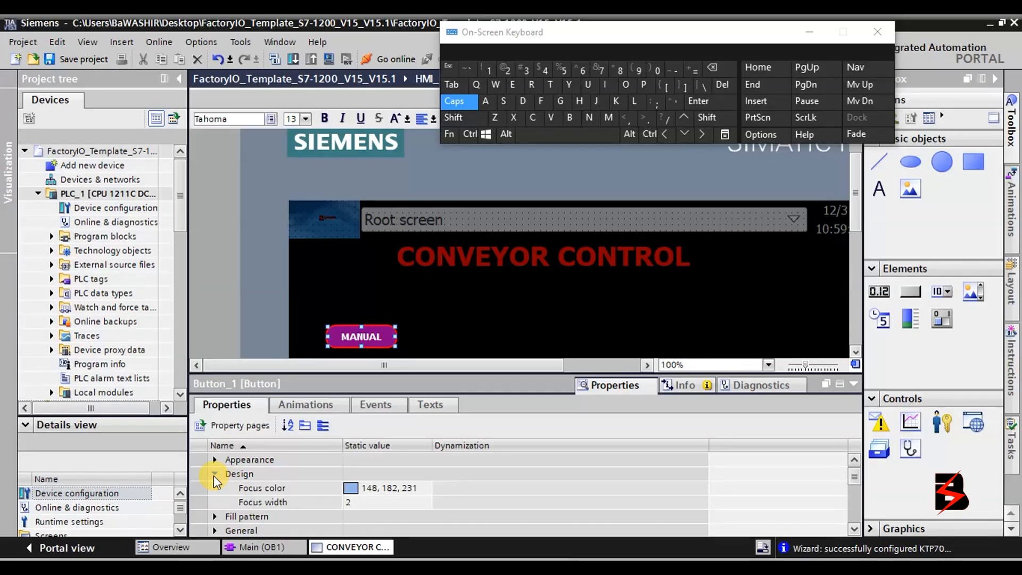
{"action": "left_click", "coordinate": [214, 474]}
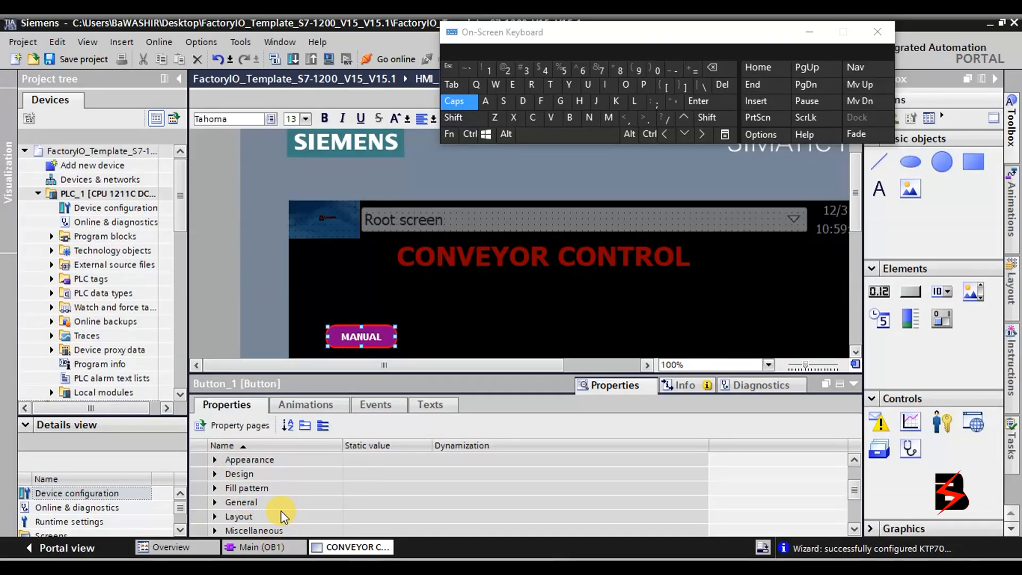
{"action": "scroll", "coordinate": [281, 515], "scroll_direction": "down", "scroll_amount": 2}
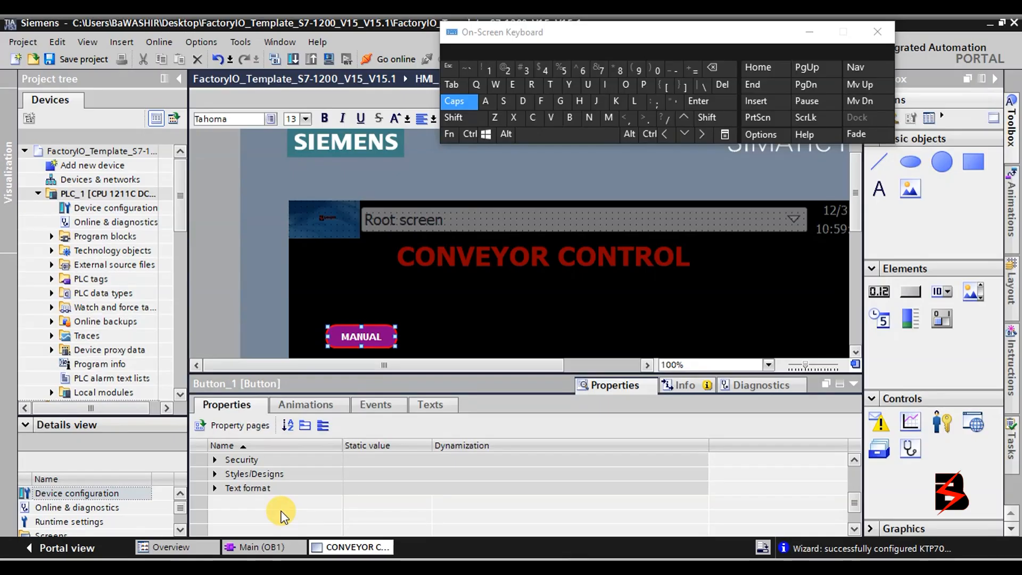
{"action": "scroll", "coordinate": [281, 515], "scroll_direction": "up", "scroll_amount": 2}
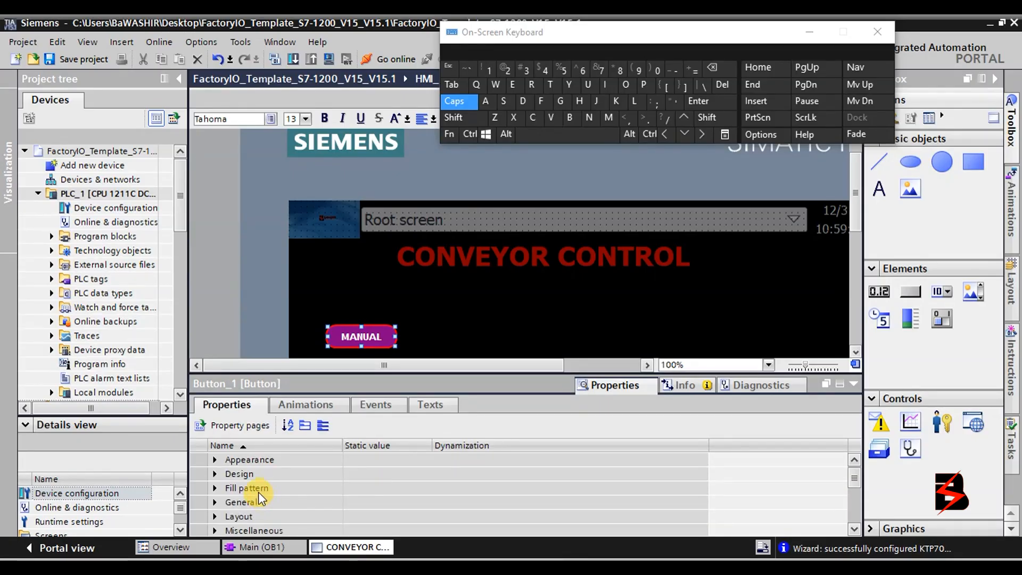
Review the button's Animations, Events and Texts tabs, ending back on Animations.
{"action": "left_click", "coordinate": [311, 400]}
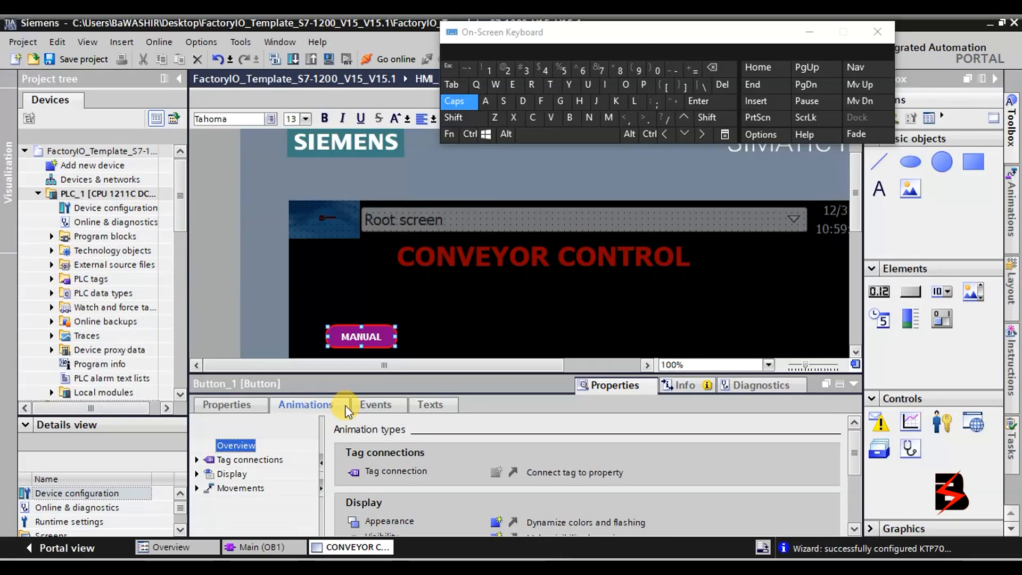
{"action": "left_click", "coordinate": [393, 408]}
{"action": "left_click", "coordinate": [425, 407]}
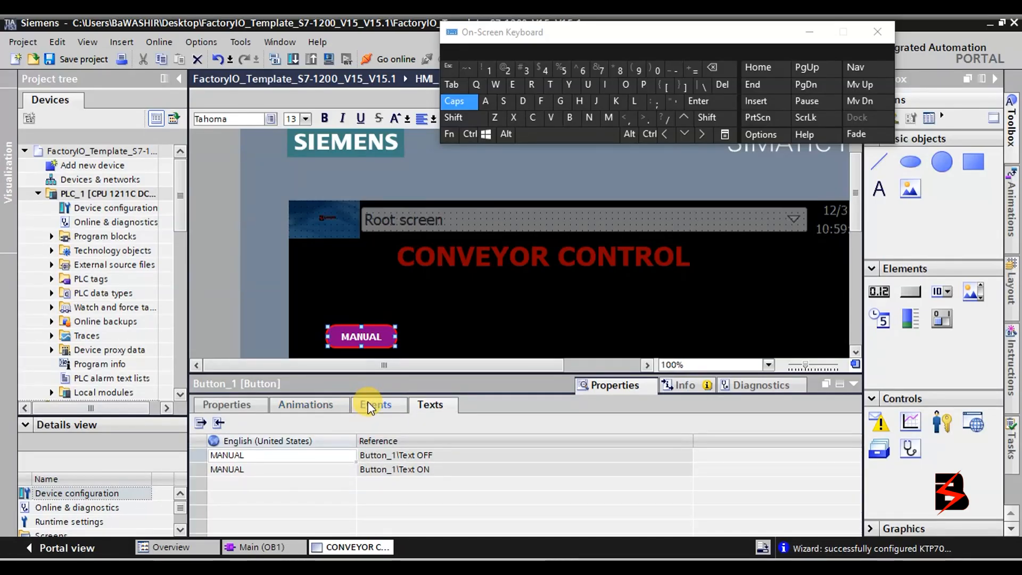
{"action": "left_click", "coordinate": [303, 407]}
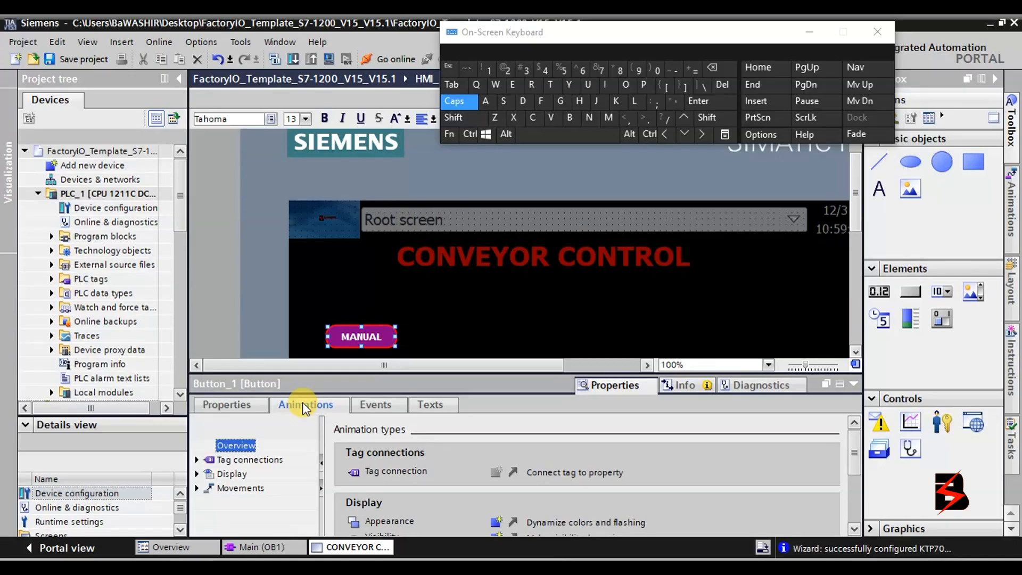
{"action": "left_click", "coordinate": [856, 351]}
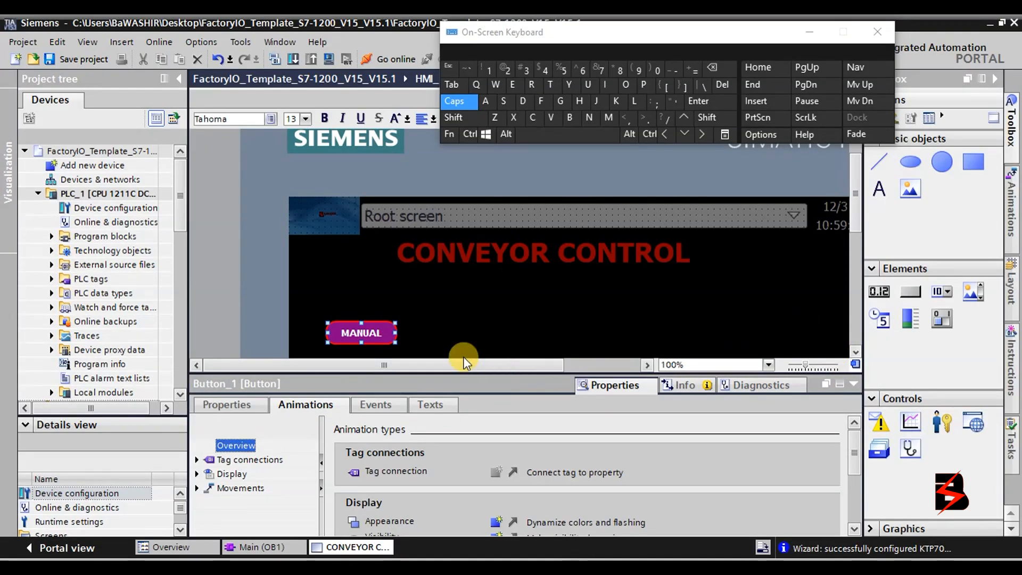
Copy the MANUAL button, paste a copy and place it on the right side of the screen.
{"action": "left_click", "coordinate": [364, 336]}
{"action": "right_click", "coordinate": [371, 338]}
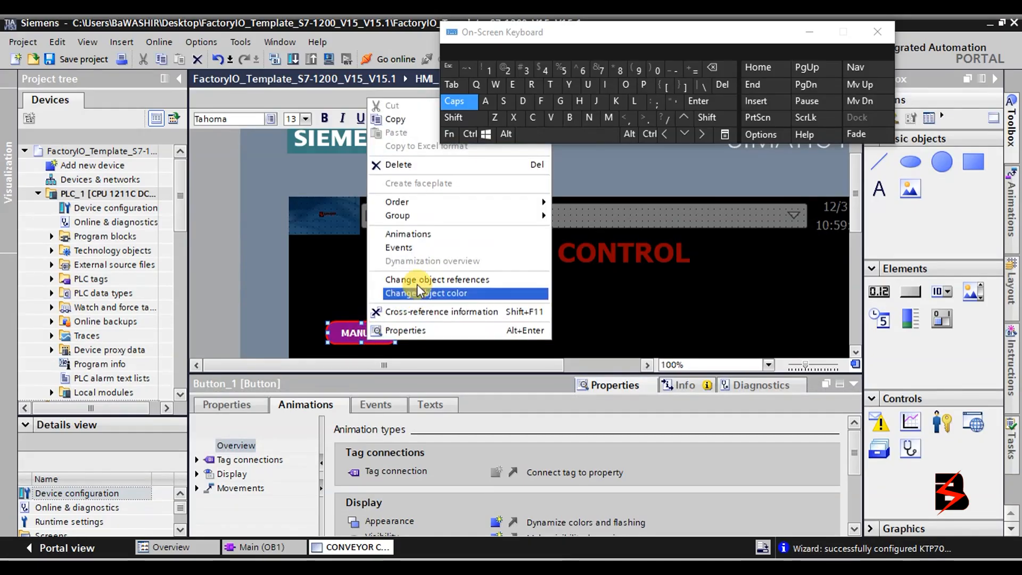
{"action": "left_click", "coordinate": [414, 126]}
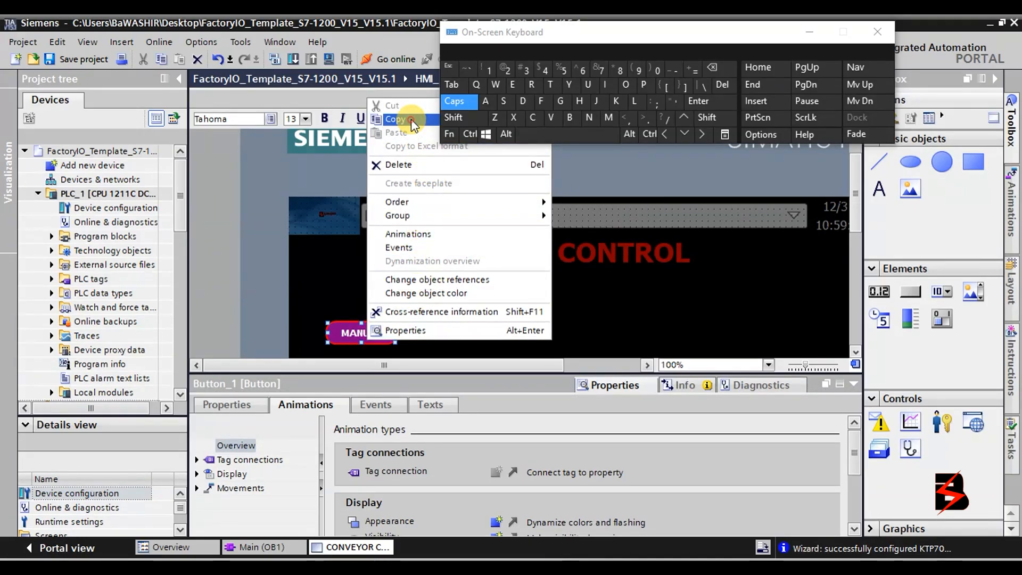
{"action": "left_click", "coordinate": [542, 307]}
{"action": "right_click", "coordinate": [542, 308]}
{"action": "left_click", "coordinate": [587, 339]}
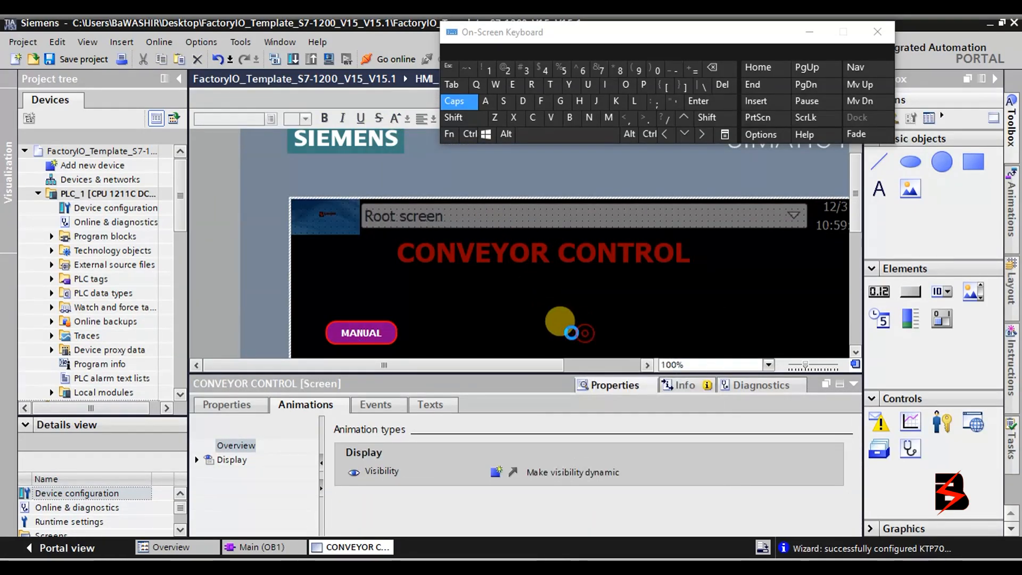
{"action": "left_click_drag", "start_coordinate": [368, 337], "coordinate": [797, 190]}
{"action": "right_click", "coordinate": [794, 276]}
{"action": "scroll", "coordinate": [736, 280], "scroll_direction": "up", "scroll_amount": 2}
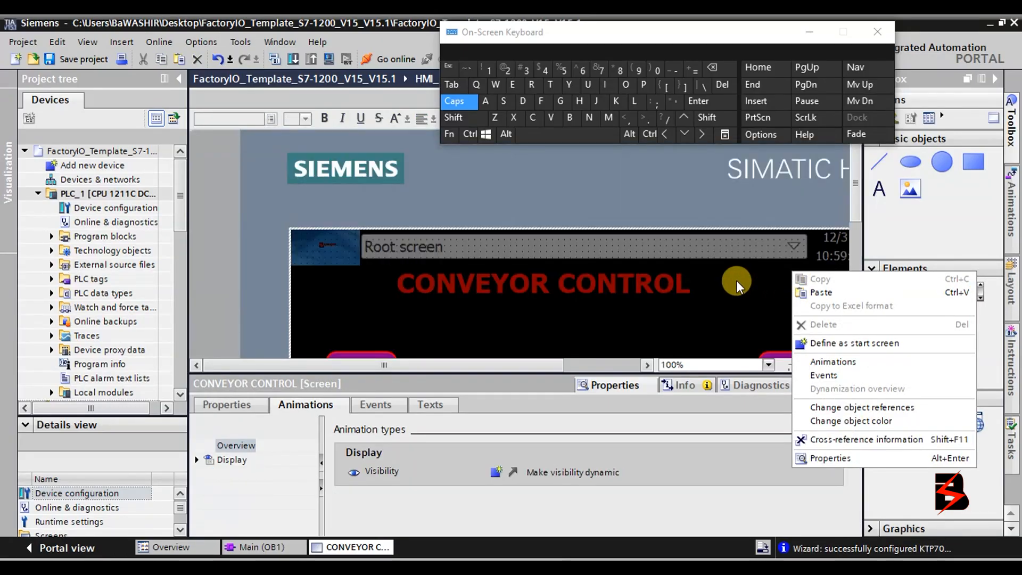
{"action": "scroll", "coordinate": [737, 280], "scroll_direction": "down", "scroll_amount": 1}
{"action": "left_click", "coordinate": [776, 290]}
{"action": "left_click_drag", "start_coordinate": [797, 268], "coordinate": [725, 267]}
Paste a third MANUAL button and move it to the screen centre.
{"action": "left_click", "coordinate": [542, 292]}
{"action": "right_click", "coordinate": [542, 293]}
{"action": "left_click", "coordinate": [570, 302]}
{"action": "left_click_drag", "start_coordinate": [834, 277], "coordinate": [547, 272]}
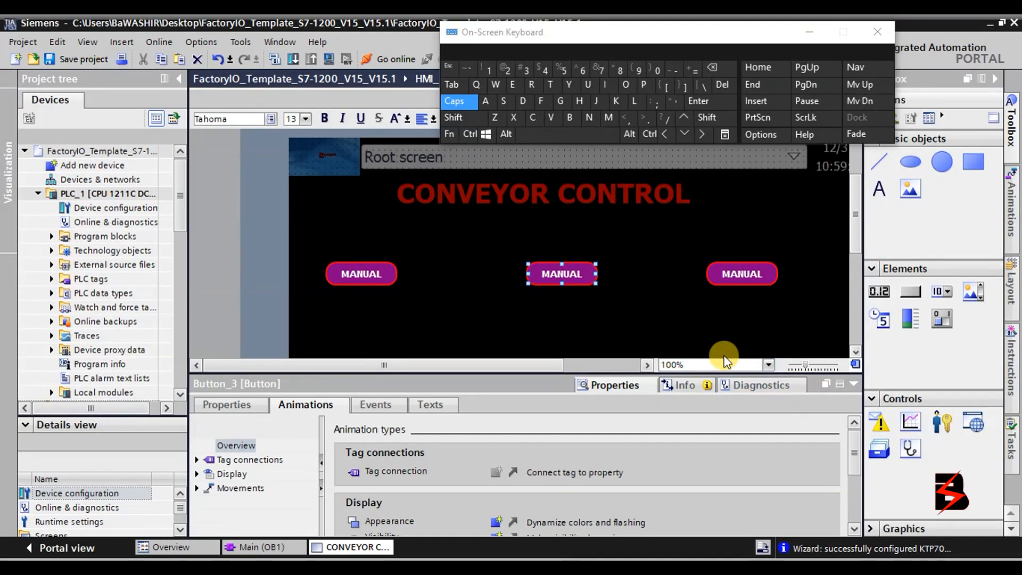
Relabel the middle button 'SENSOR STATE' using the on-screen keyboard.
{"action": "double_click", "coordinate": [568, 272]}
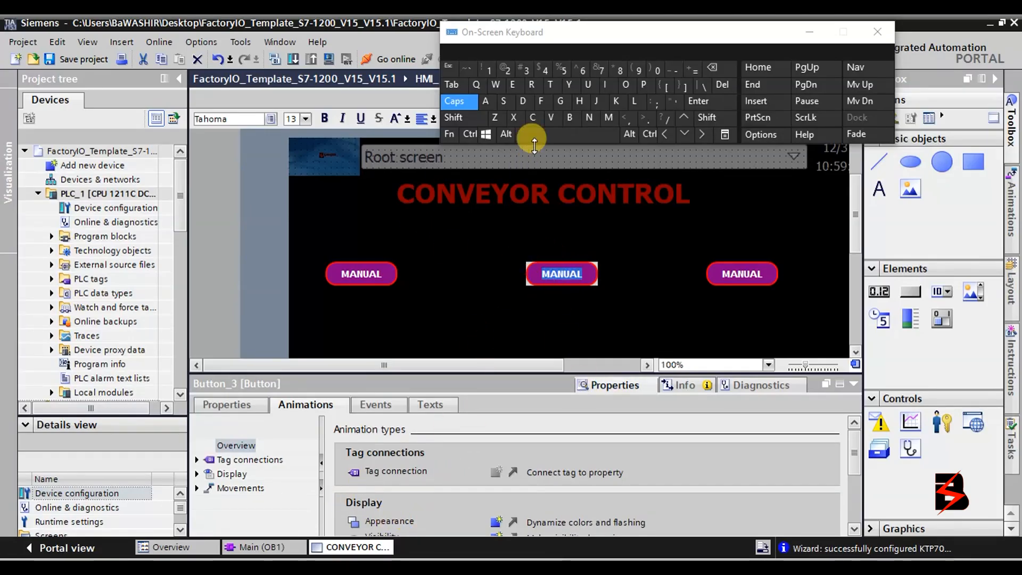
{"action": "left_click", "coordinate": [506, 101]}
{"action": "left_click", "coordinate": [513, 85]}
{"action": "left_click", "coordinate": [588, 118]}
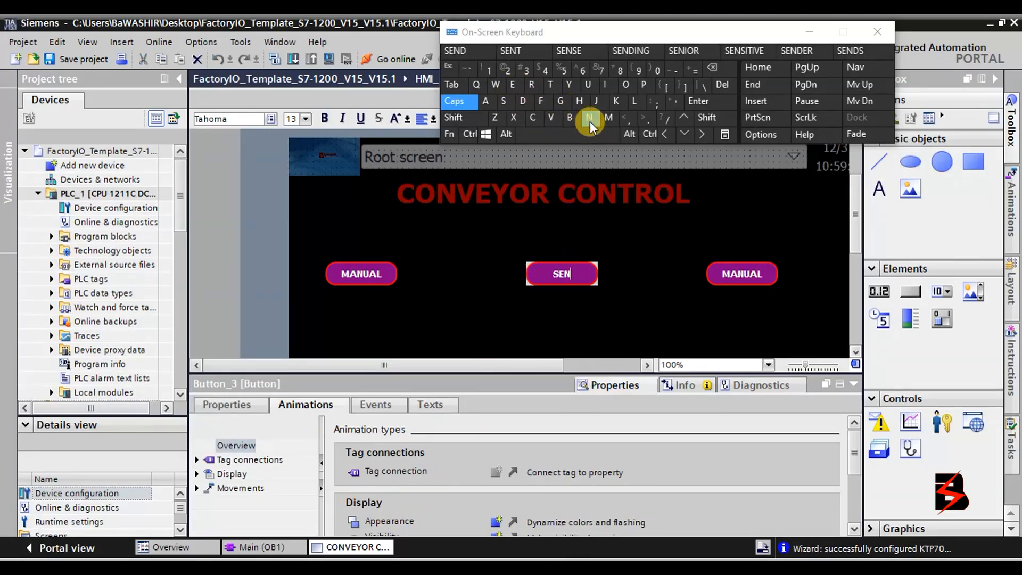
{"action": "left_click", "coordinate": [510, 108]}
{"action": "left_click", "coordinate": [627, 85]}
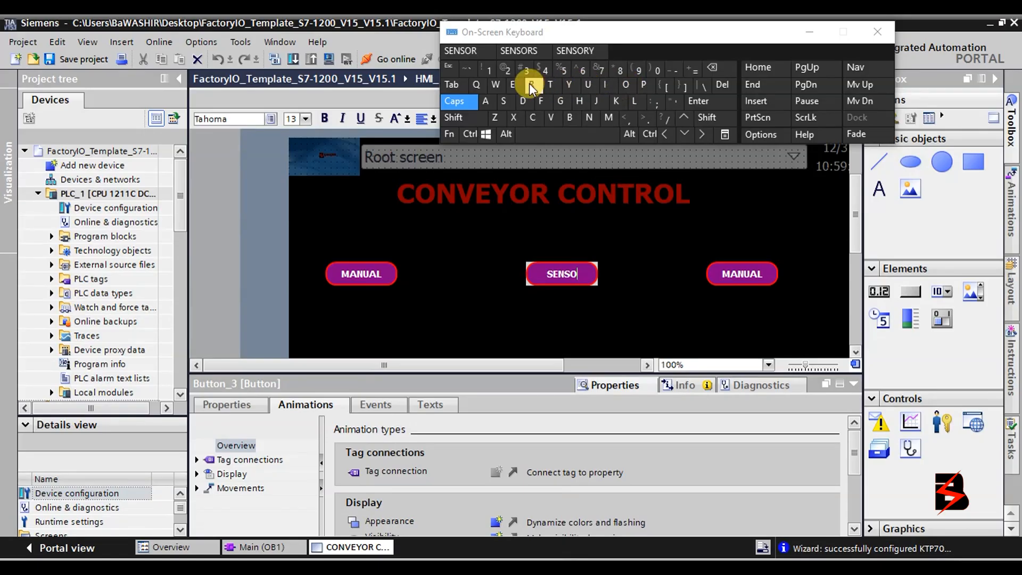
{"action": "left_click", "coordinate": [531, 84]}
{"action": "left_click", "coordinate": [549, 132]}
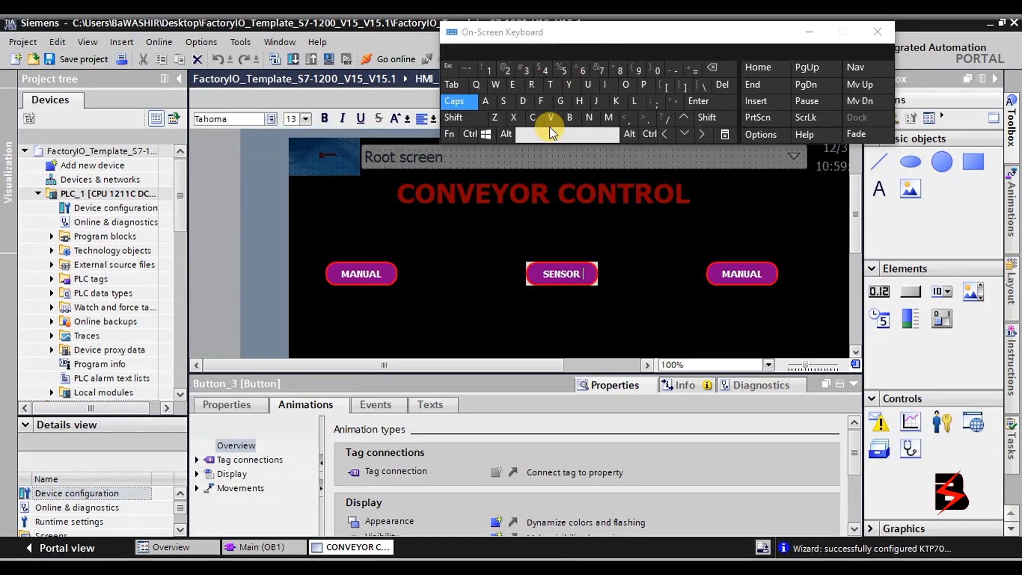
{"action": "left_click", "coordinate": [501, 106]}
{"action": "left_click", "coordinate": [549, 85]}
{"action": "left_click", "coordinate": [481, 103]}
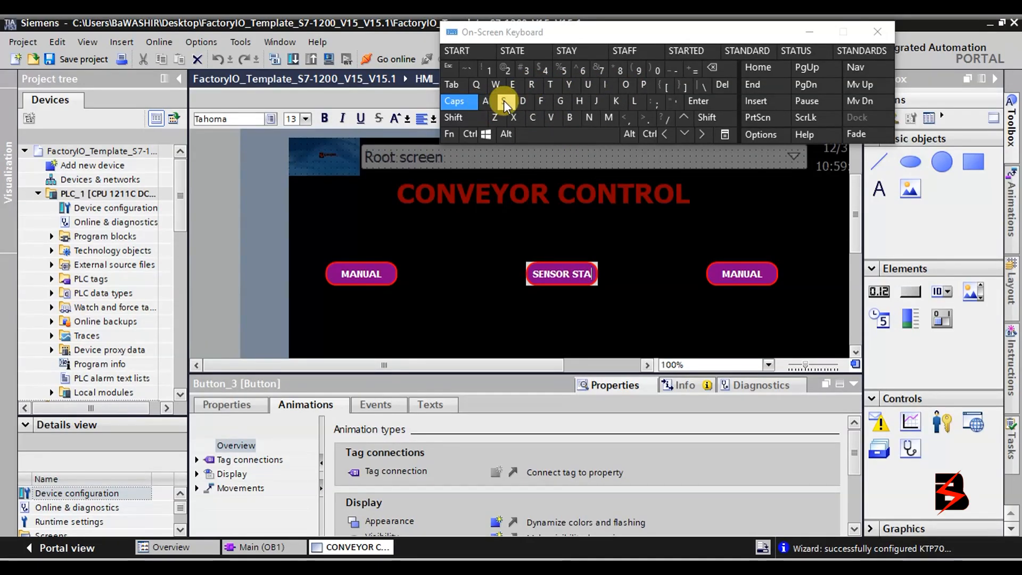
{"action": "left_click", "coordinate": [550, 86]}
{"action": "left_click", "coordinate": [518, 89]}
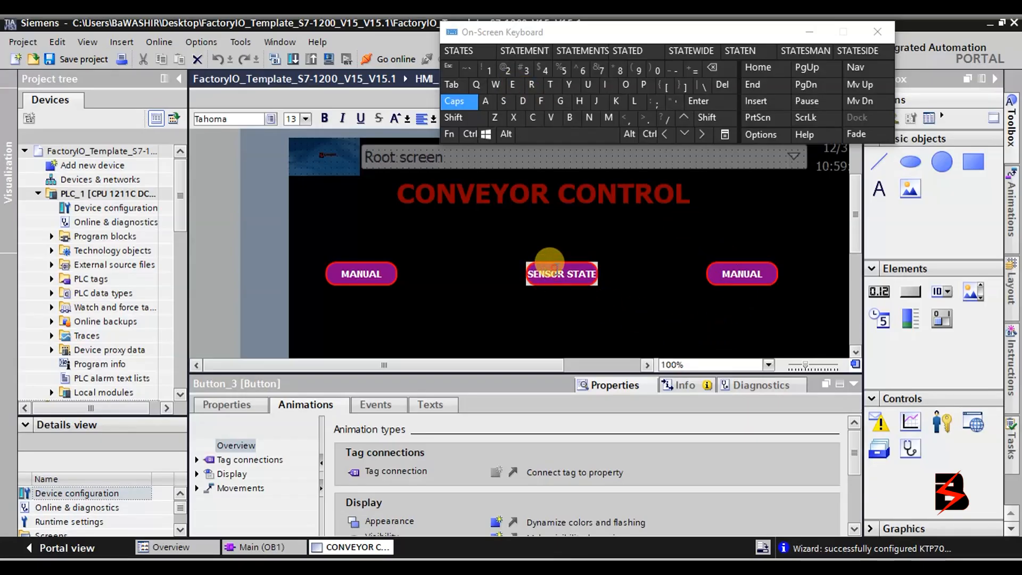
{"action": "left_click", "coordinate": [598, 286]}
Widen the SENSOR STATE button so its label fits.
{"action": "left_click", "coordinate": [595, 281]}
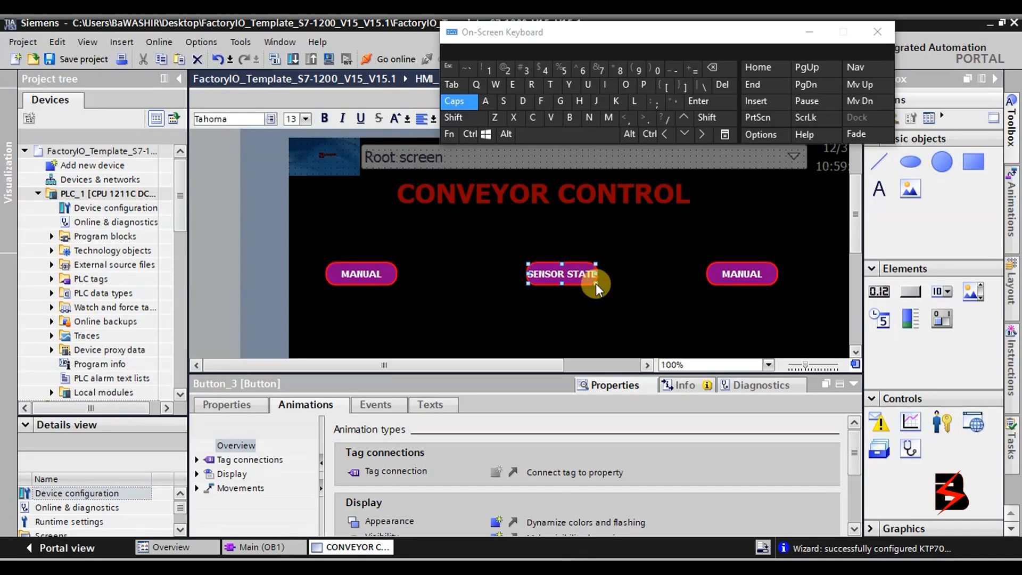
{"action": "left_click_drag", "start_coordinate": [596, 274], "coordinate": [621, 273]}
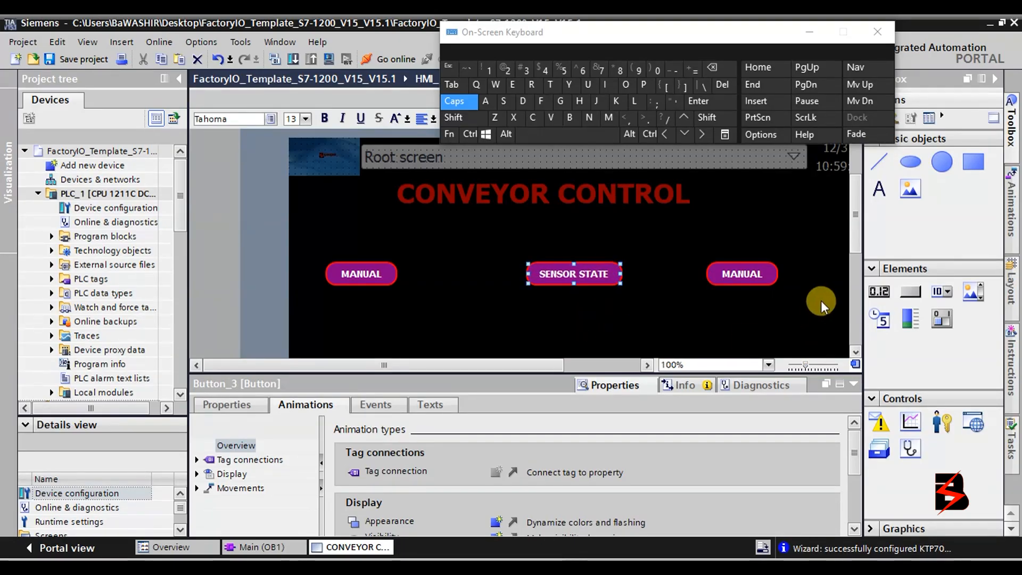
{"action": "left_click", "coordinate": [758, 275]}
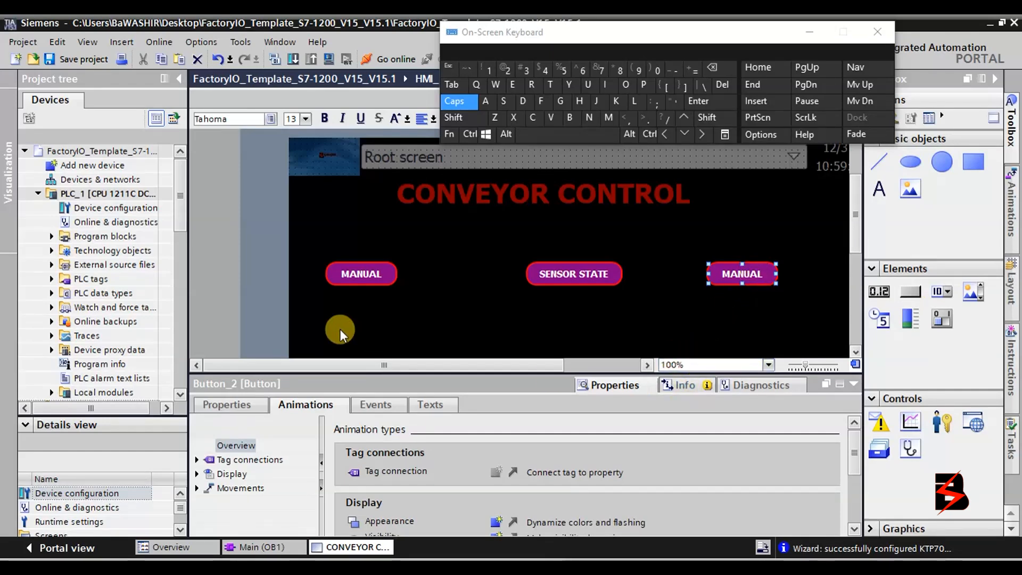
Check the right MANUAL button's Appearance: red border, width 2, corner radius 14.
{"action": "left_click", "coordinate": [240, 406]}
{"action": "left_click", "coordinate": [302, 462]}
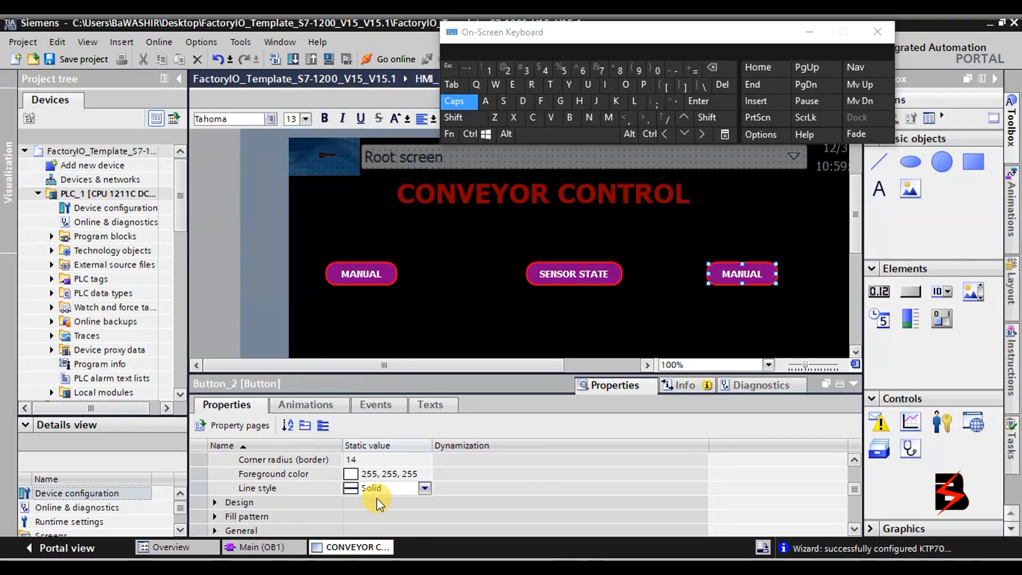
{"action": "left_click", "coordinate": [853, 455]}
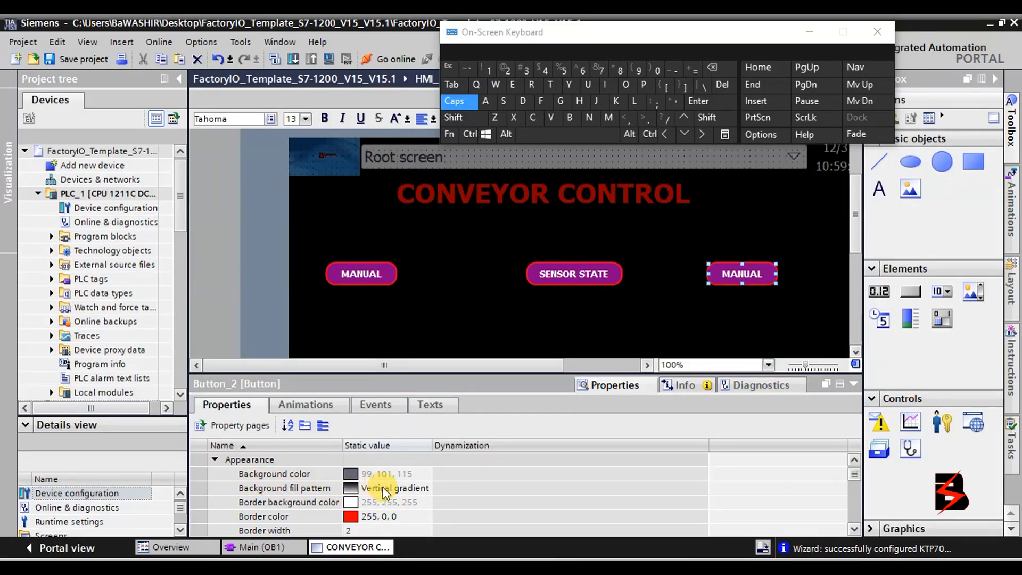
{"action": "left_click", "coordinate": [854, 529]}
{"action": "left_click", "coordinate": [854, 529]}
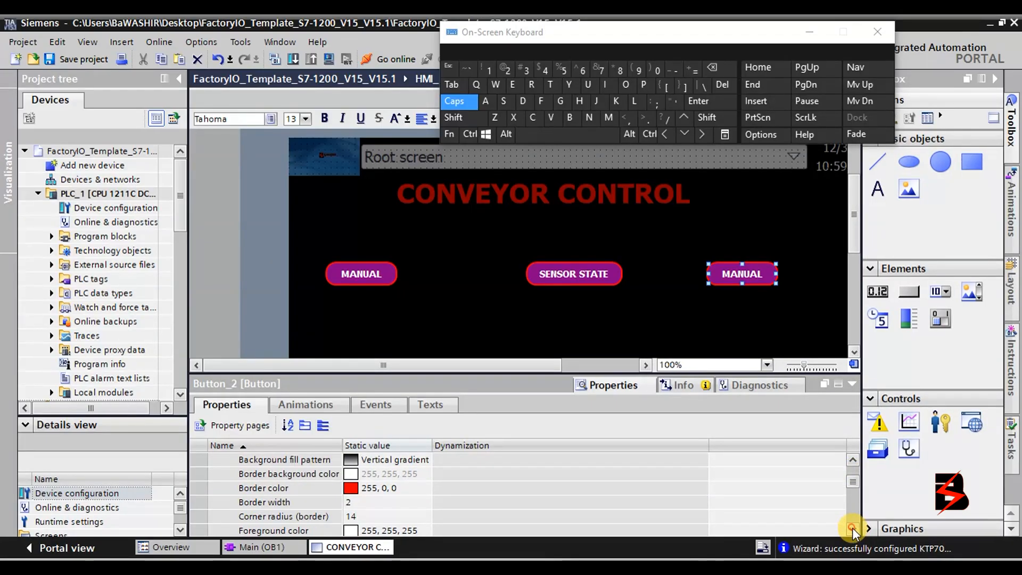
{"action": "triple_click", "coordinate": [853, 528]}
{"action": "triple_click", "coordinate": [851, 526]}
{"action": "triple_click", "coordinate": [851, 525]}
{"action": "left_click", "coordinate": [849, 521]}
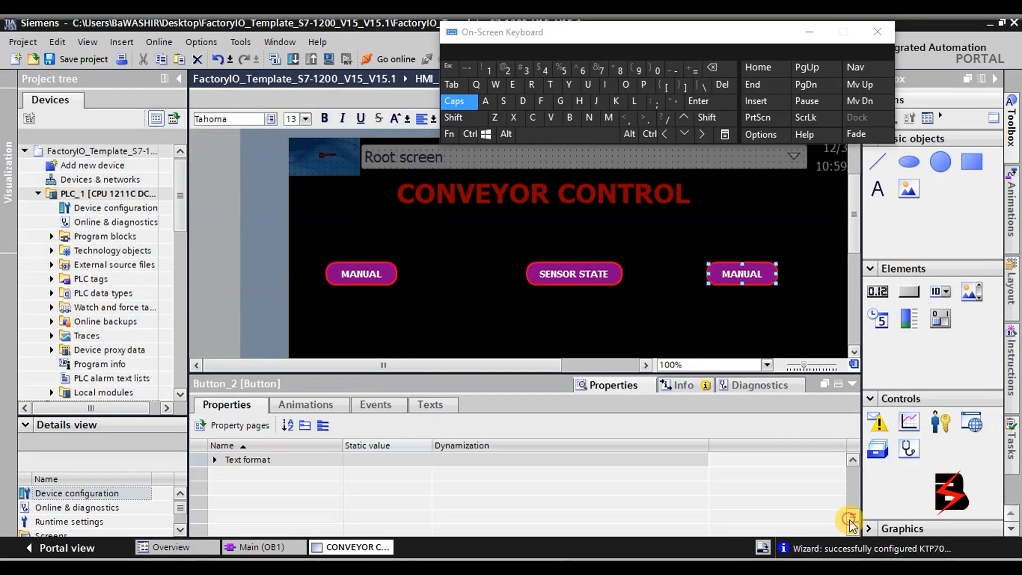
{"action": "left_click", "coordinate": [851, 460]}
{"action": "double_click", "coordinate": [851, 461]}
{"action": "left_click", "coordinate": [852, 461]}
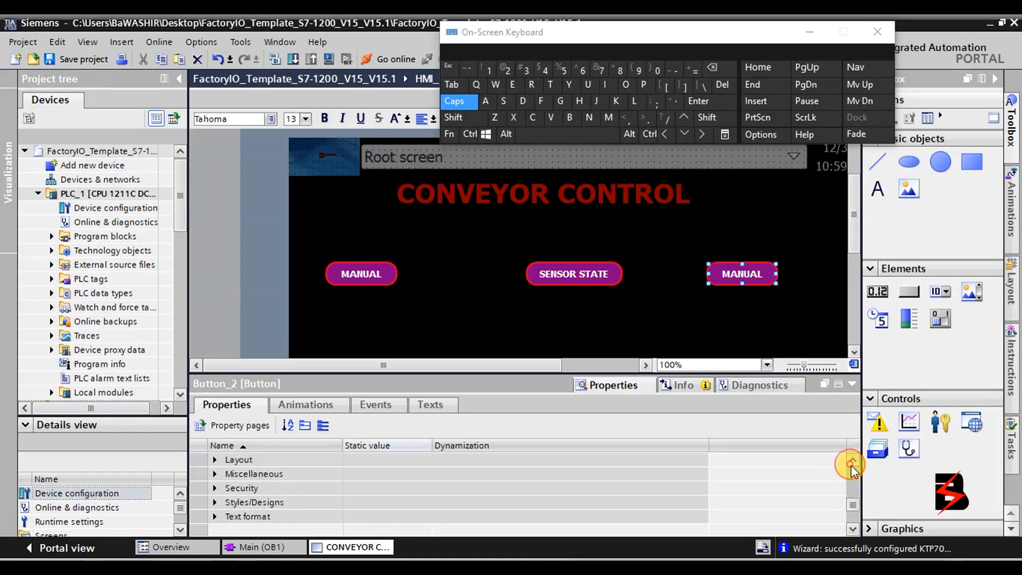
{"action": "left_click", "coordinate": [852, 461]}
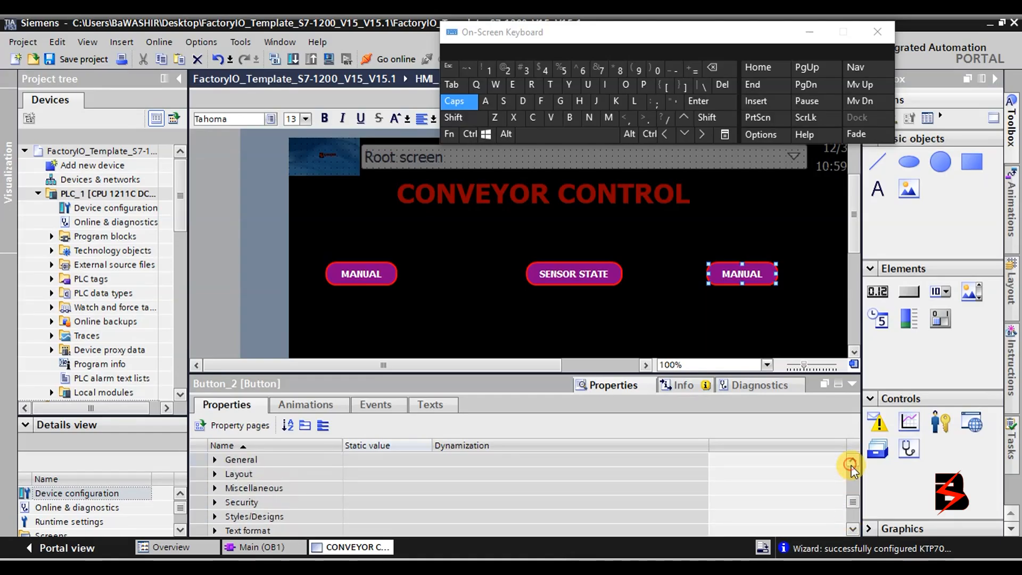
Expand the right button's General, Layout and Styles/designs property groups.
{"action": "left_click", "coordinate": [215, 460]}
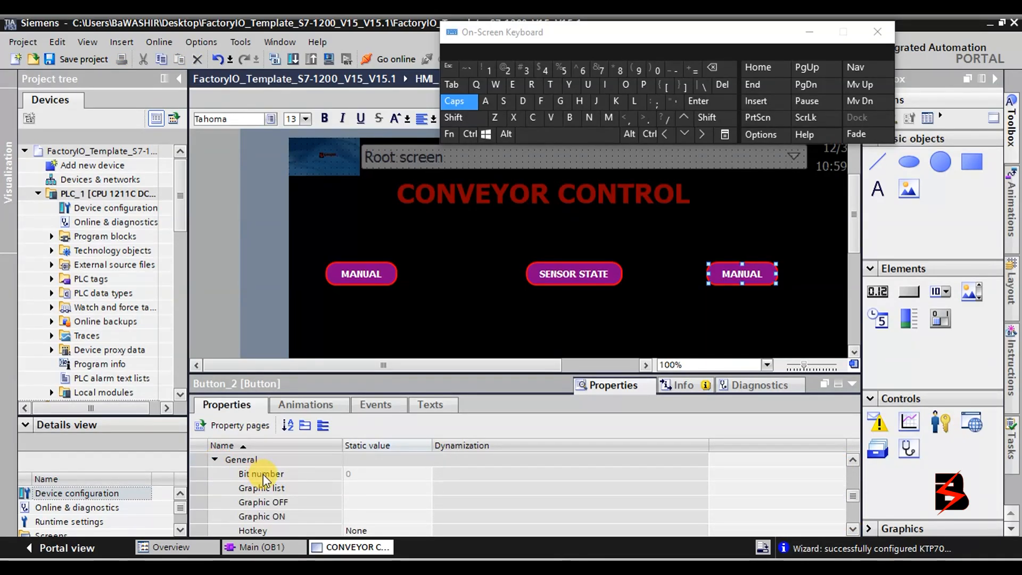
{"action": "scroll", "coordinate": [263, 474], "scroll_direction": "down", "scroll_amount": 3}
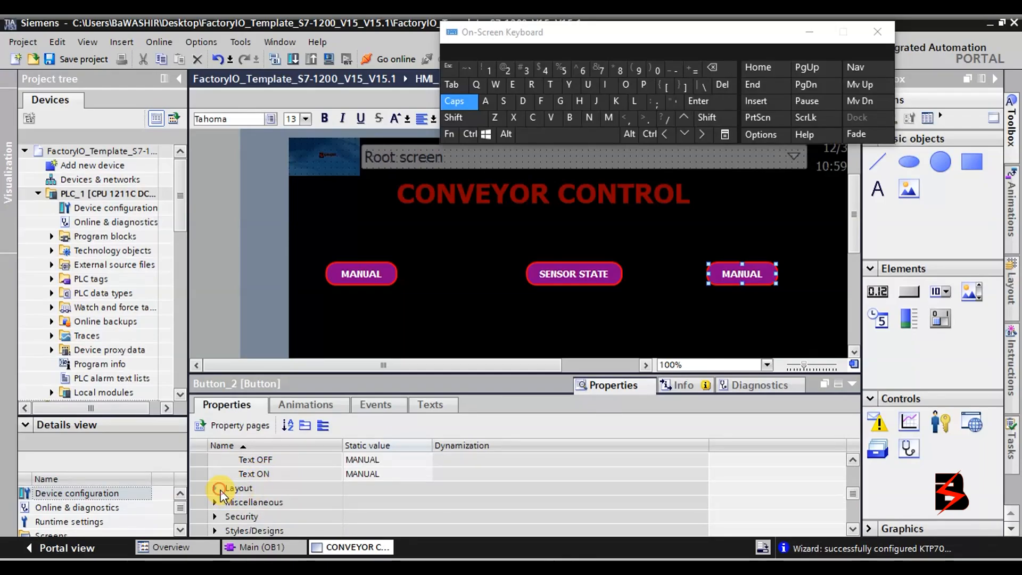
{"action": "left_click", "coordinate": [216, 488]}
{"action": "scroll", "coordinate": [220, 489], "scroll_direction": "down", "scroll_amount": 5}
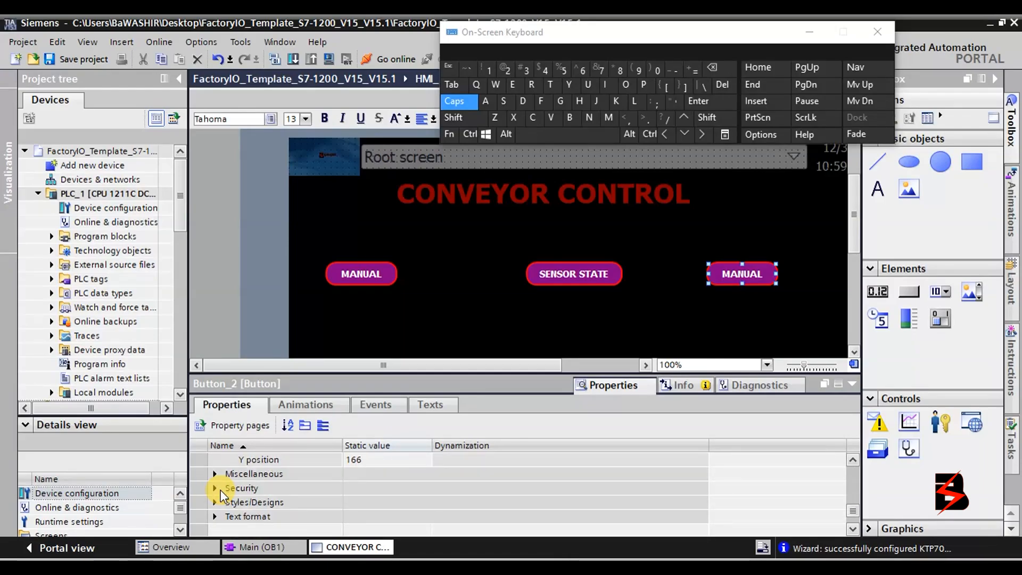
{"action": "left_click", "coordinate": [215, 502]}
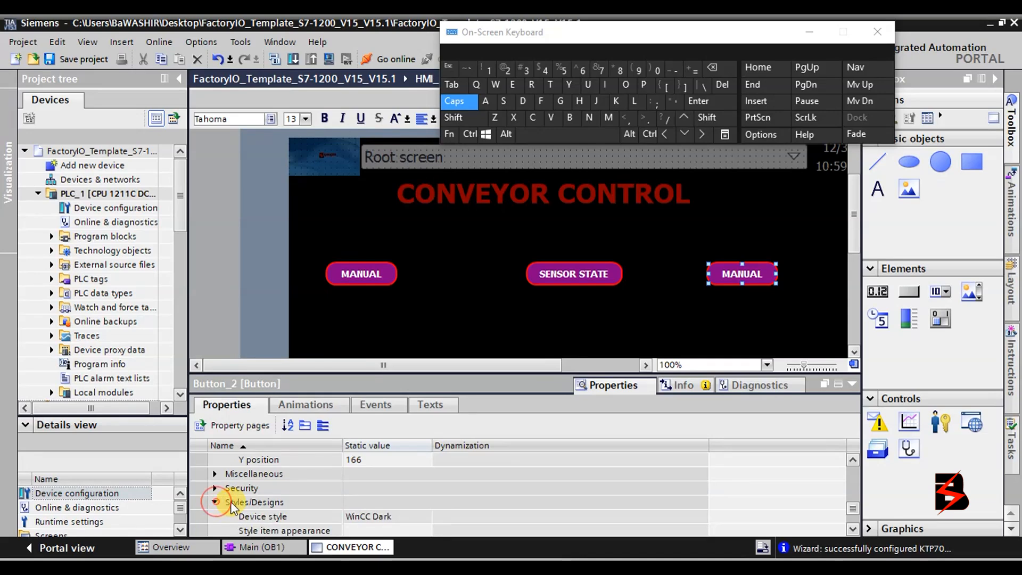
{"action": "scroll", "coordinate": [250, 499], "scroll_direction": "up", "scroll_amount": 5}
{"action": "scroll", "coordinate": [251, 501], "scroll_direction": "up", "scroll_amount": 6}
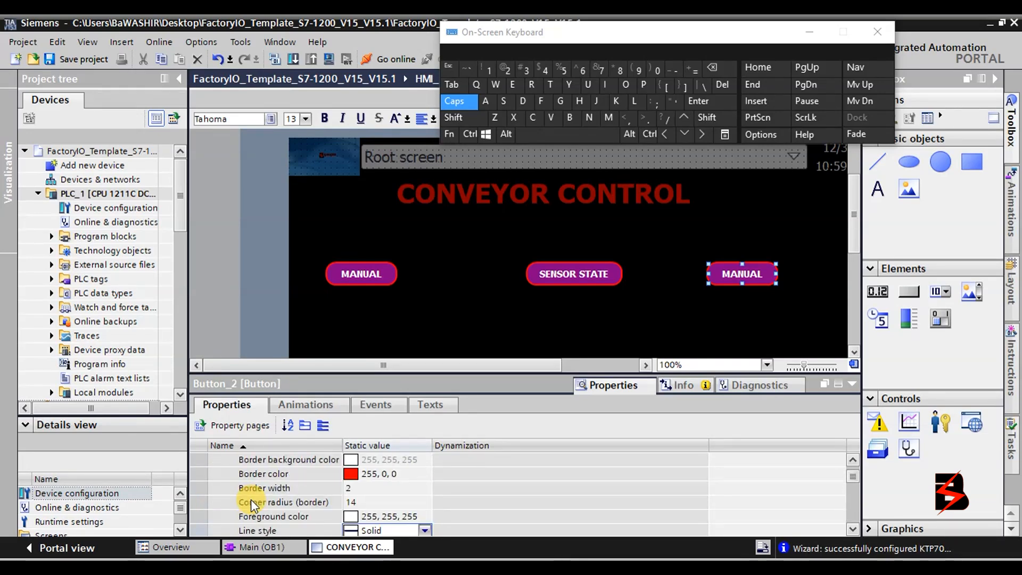
{"action": "scroll", "coordinate": [251, 502], "scroll_direction": "down", "scroll_amount": 2}
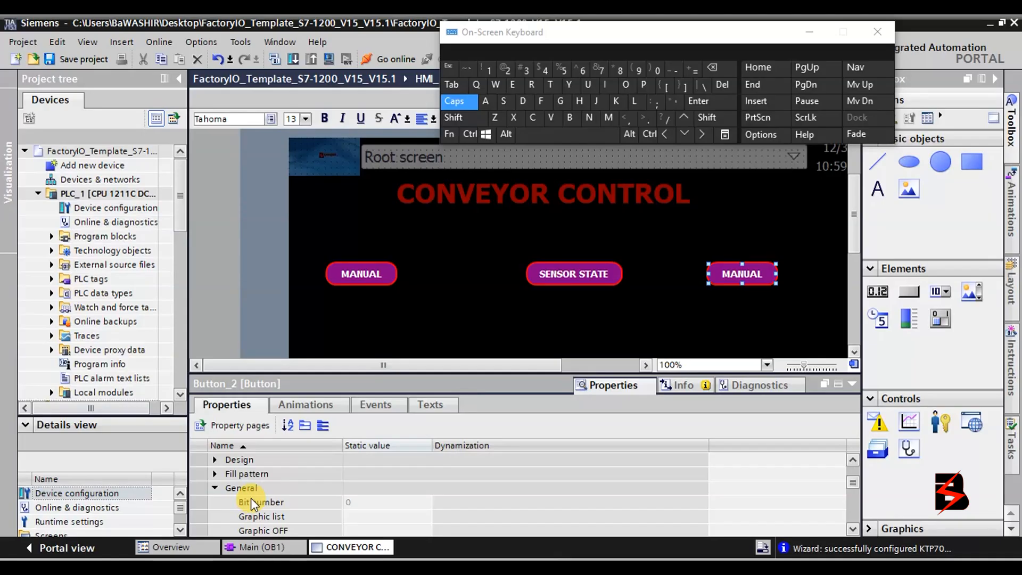
Set the right MANUAL button's background colour to green.
{"action": "left_click", "coordinate": [219, 476]}
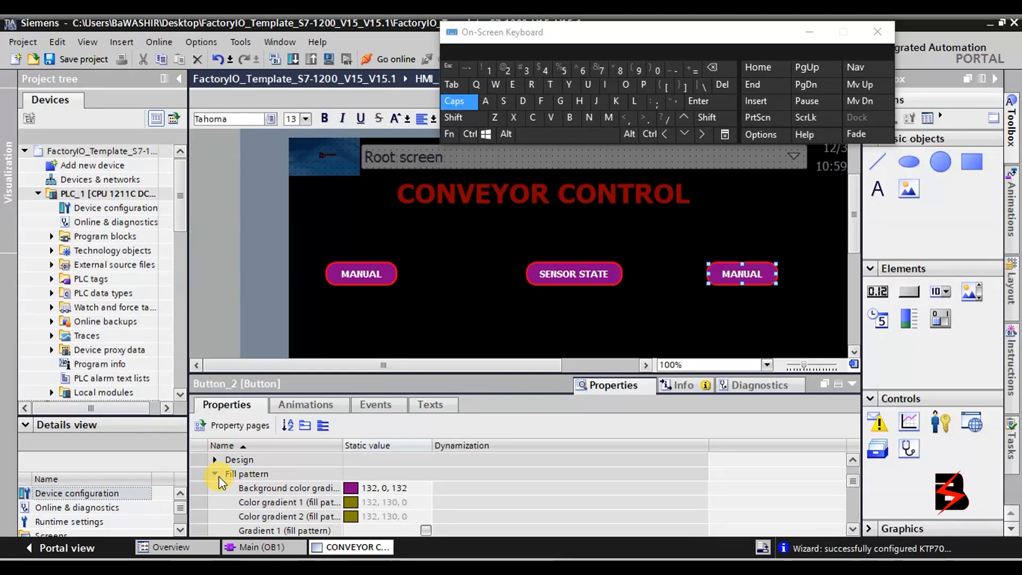
{"action": "left_click", "coordinate": [403, 492]}
{"action": "left_click", "coordinate": [426, 489]}
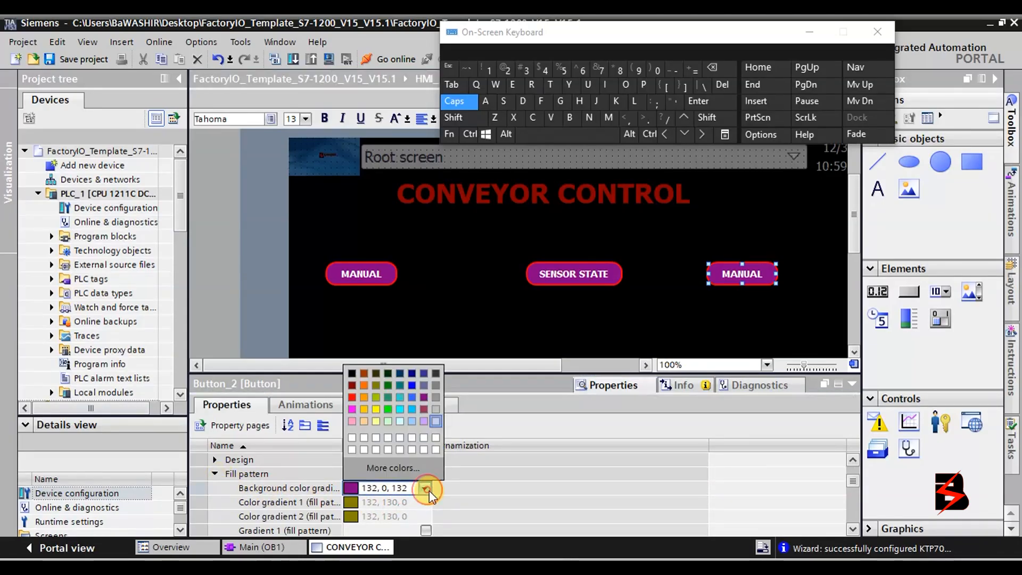
{"action": "left_click", "coordinate": [421, 400]}
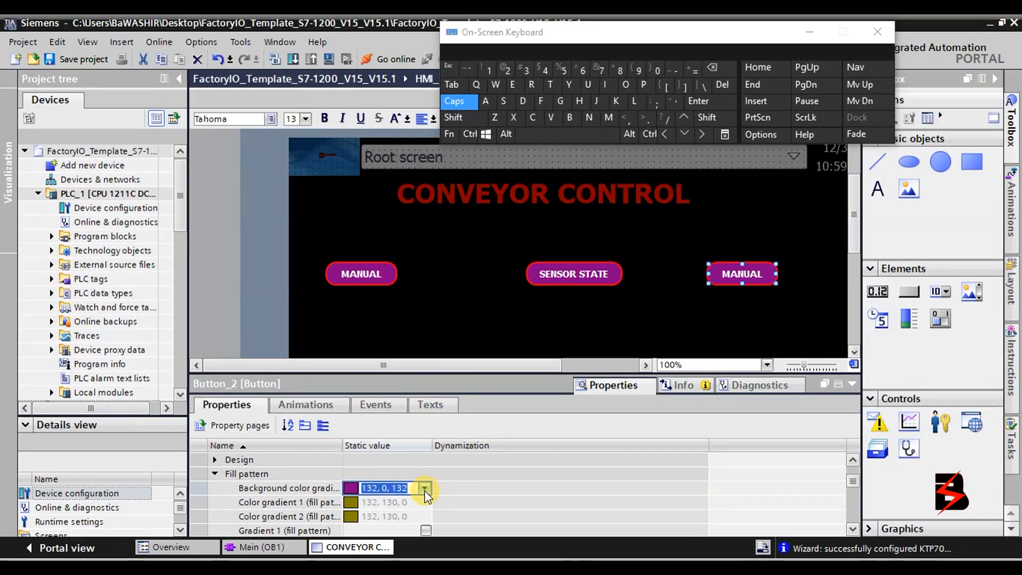
{"action": "left_click", "coordinate": [425, 489]}
{"action": "left_click", "coordinate": [375, 414]}
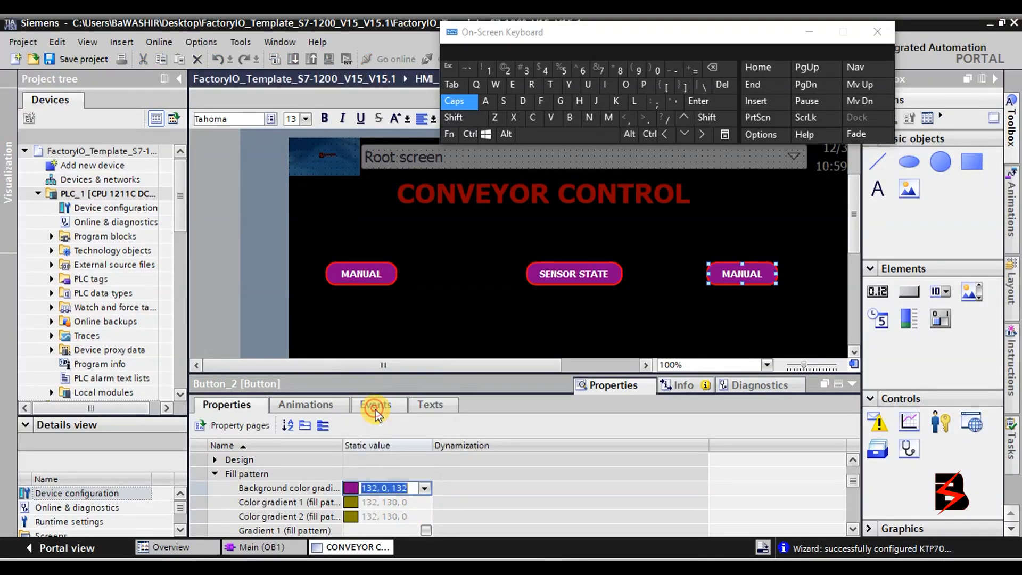
{"action": "left_click", "coordinate": [428, 485]}
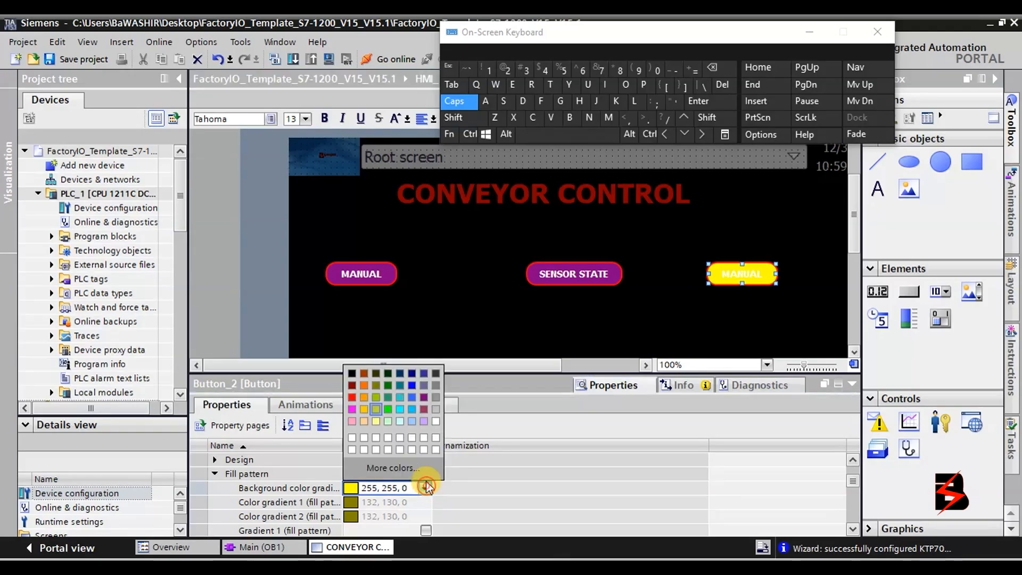
{"action": "left_click", "coordinate": [393, 387]}
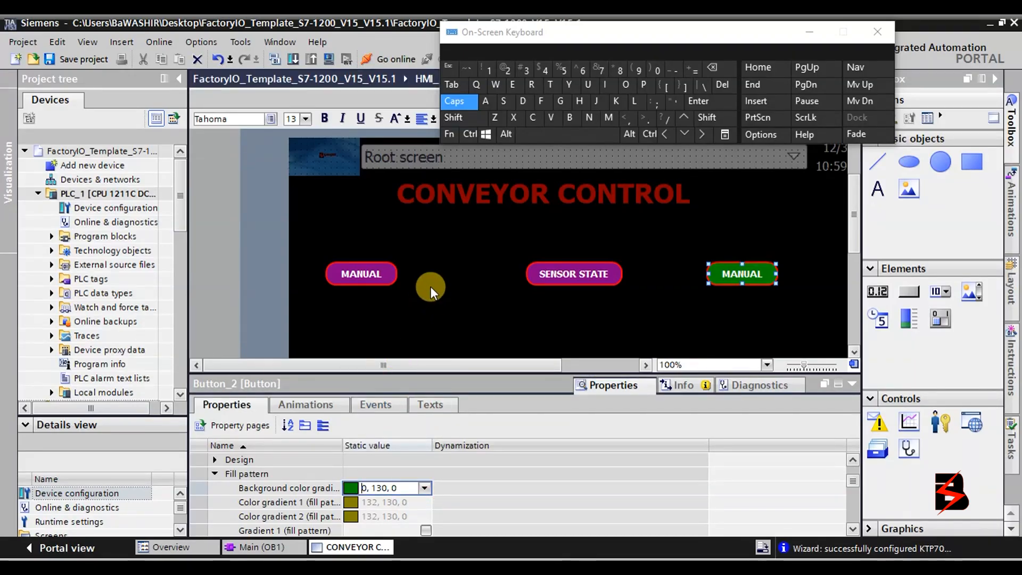
Try green and then red as the SENSOR STATE button's background colour.
{"action": "left_click", "coordinate": [590, 278]}
{"action": "left_click", "coordinate": [425, 502]}
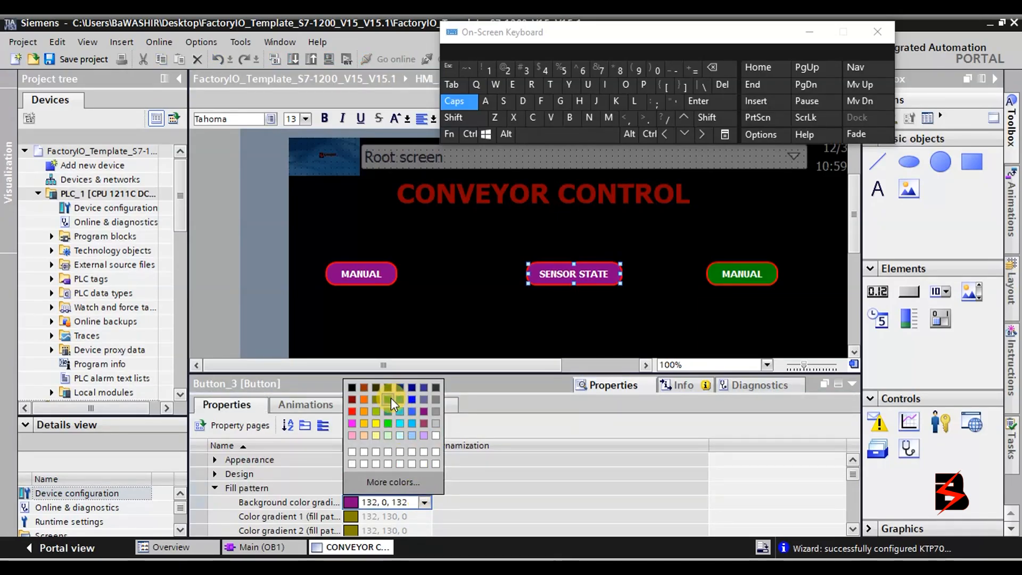
{"action": "left_click", "coordinate": [391, 398]}
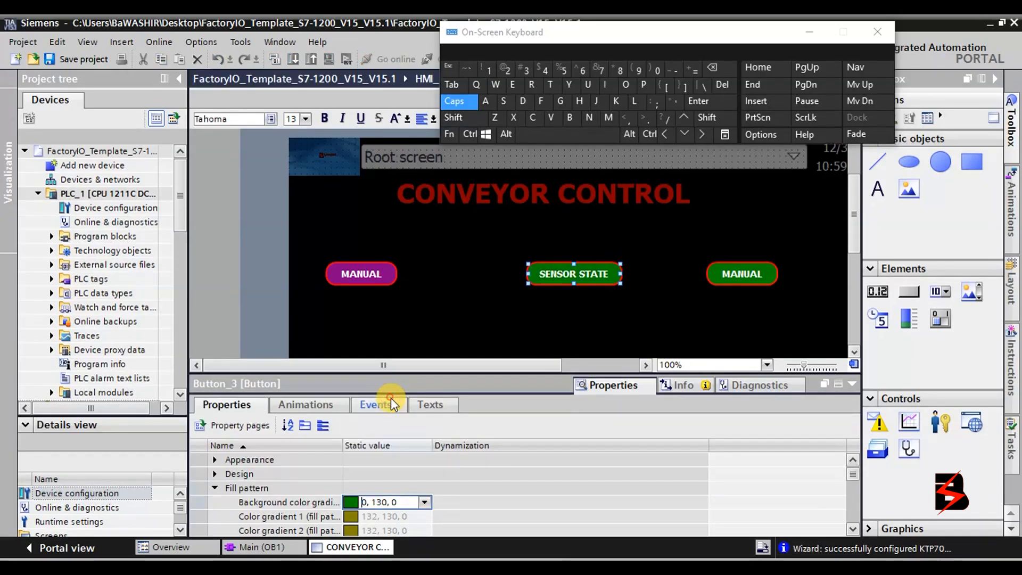
{"action": "left_click", "coordinate": [424, 502]}
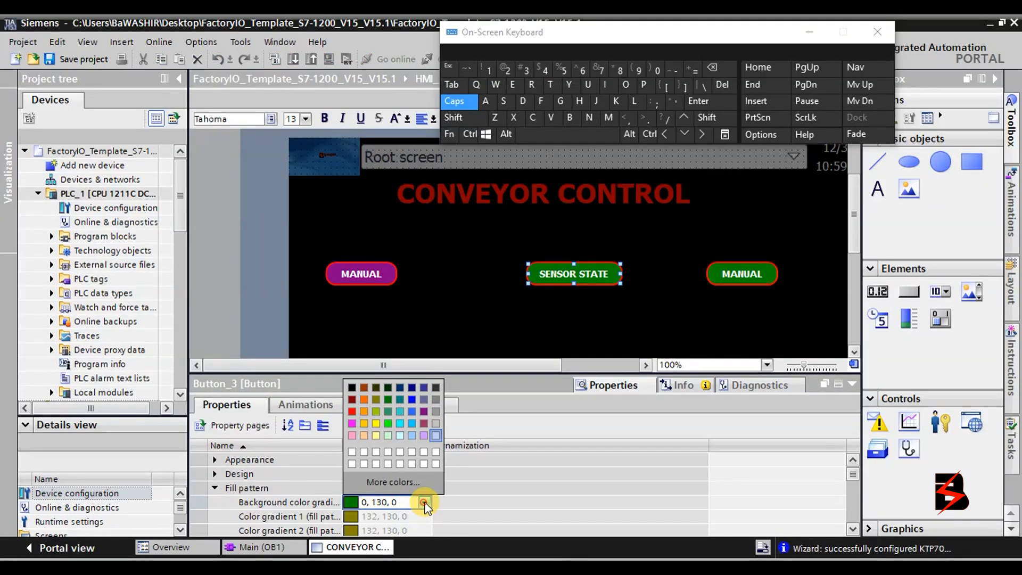
{"action": "left_click", "coordinate": [352, 411]}
Set the left MANUAL button's background colour to yellow-green.
{"action": "left_click", "coordinate": [376, 275]}
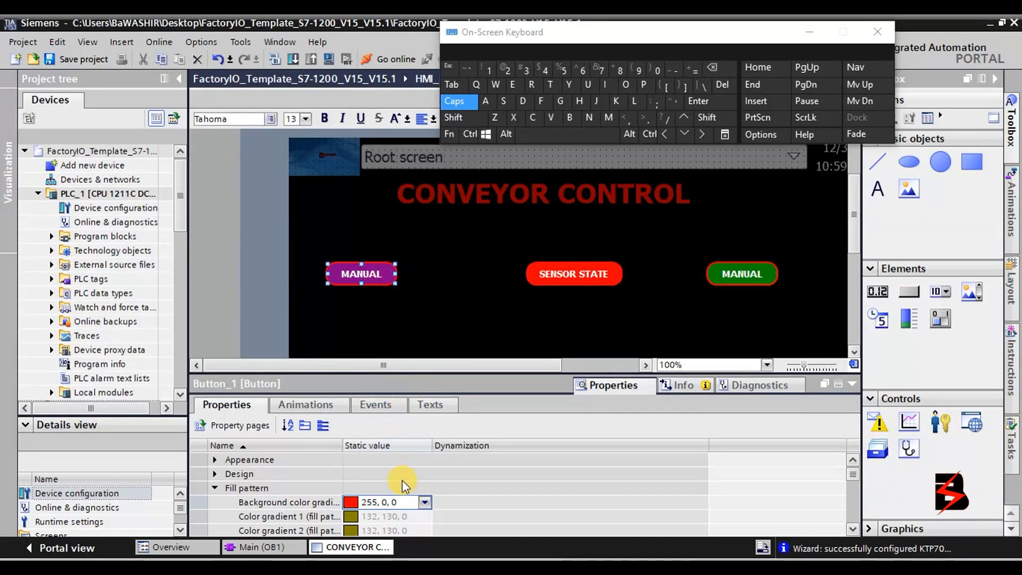
{"action": "left_click", "coordinate": [423, 501]}
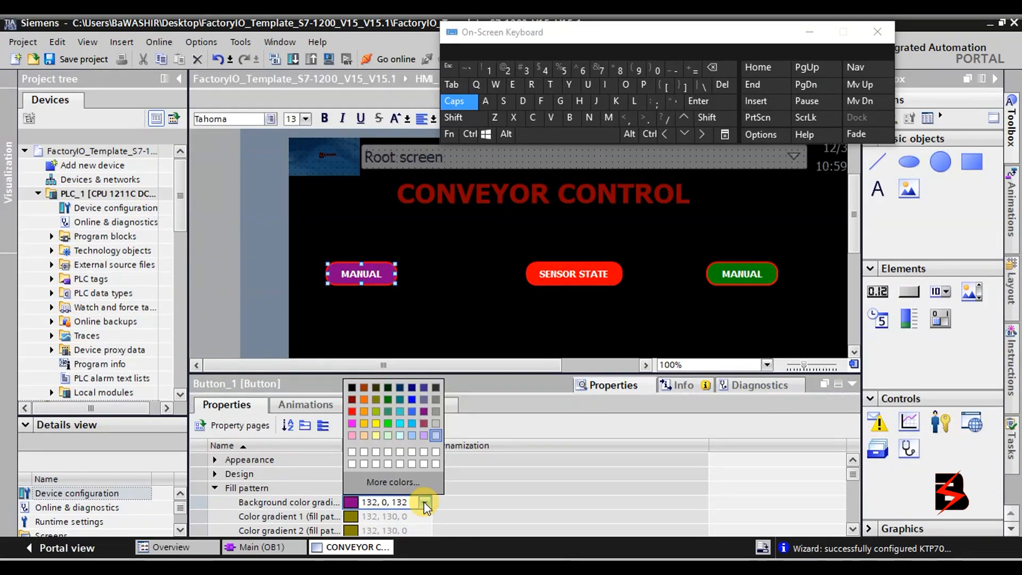
{"action": "left_click", "coordinate": [375, 412]}
Change SENSOR STATE's background from olive to dark orange (156, 48, 0).
{"action": "left_click", "coordinate": [596, 272]}
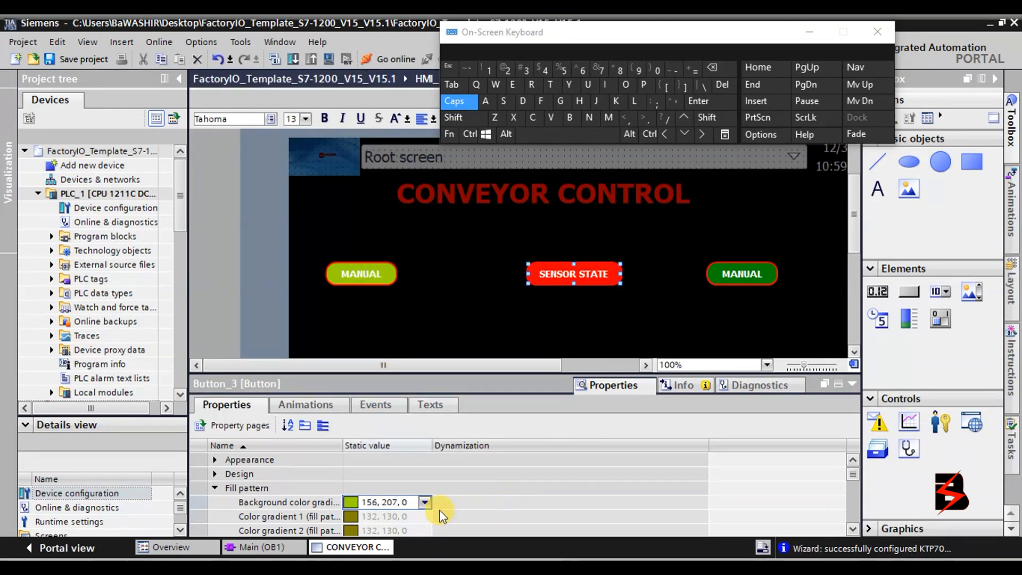
{"action": "left_click", "coordinate": [424, 502]}
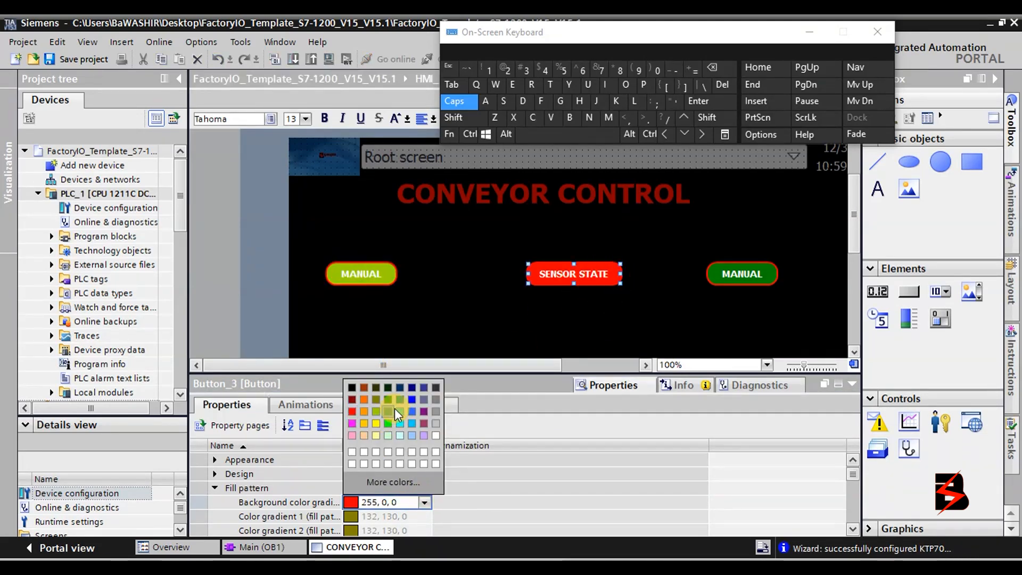
{"action": "left_click", "coordinate": [379, 400]}
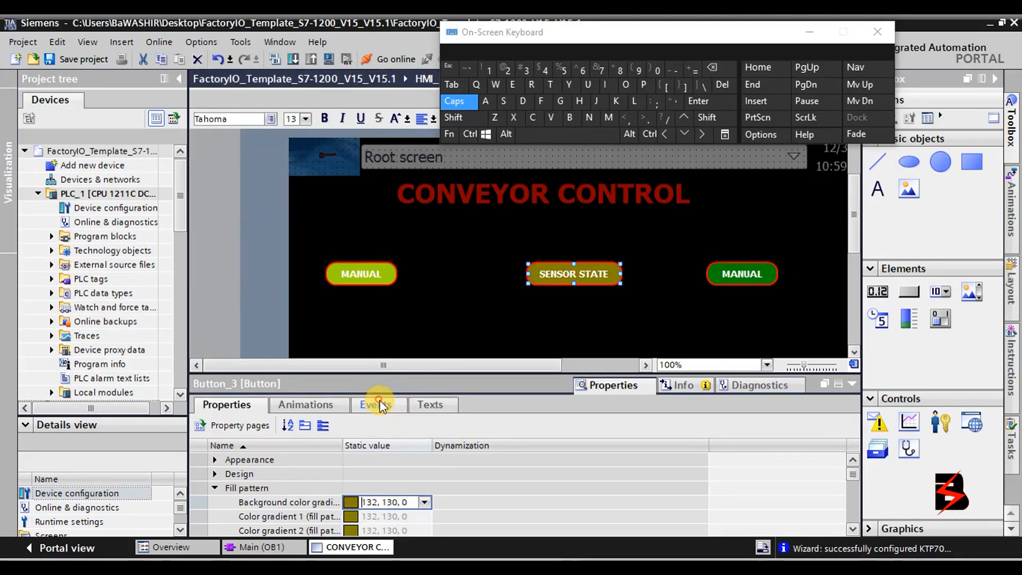
{"action": "left_click", "coordinate": [424, 502]}
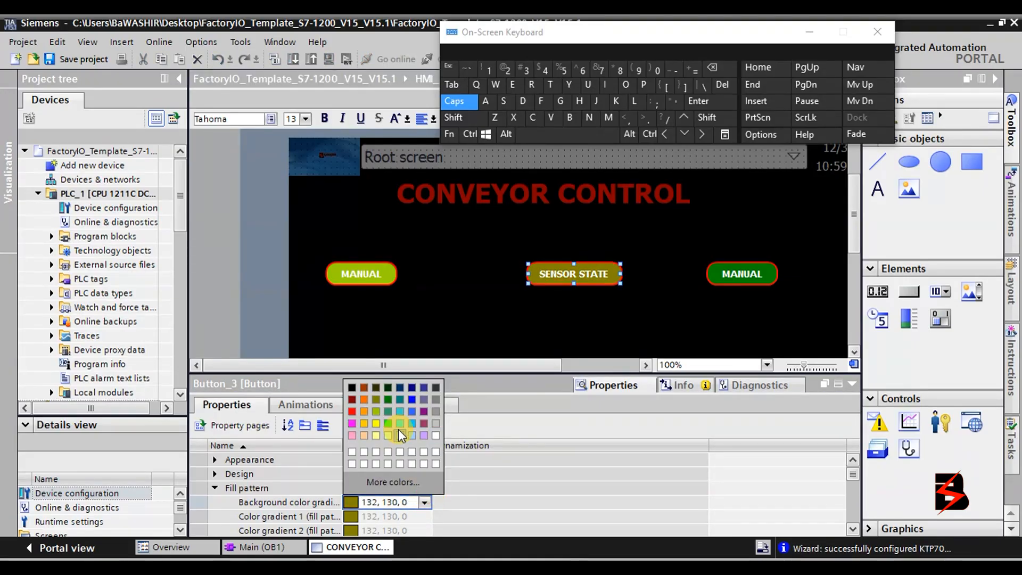
{"action": "left_click", "coordinate": [363, 388]}
{"action": "left_click", "coordinate": [432, 306]}
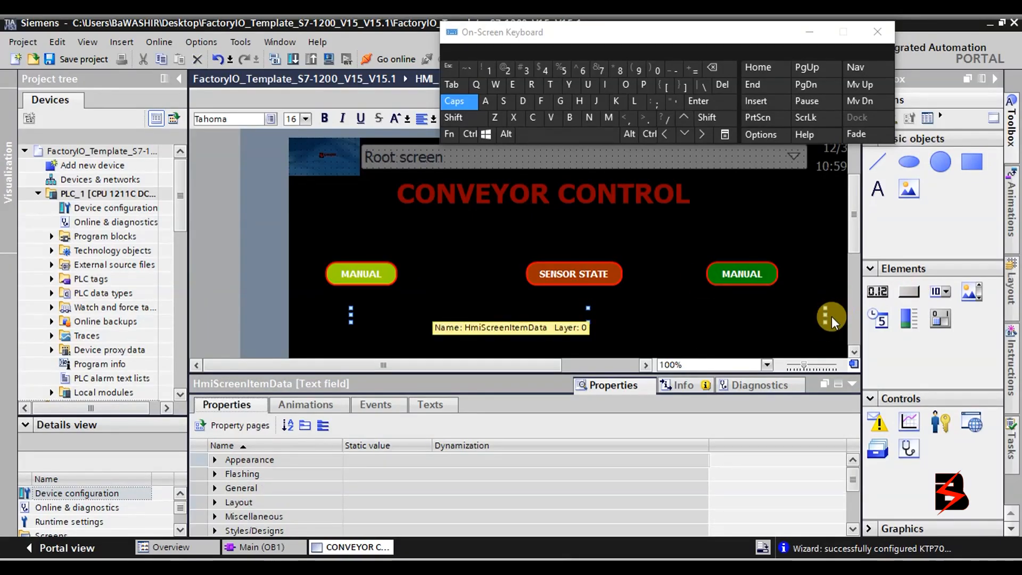
Collapse the Properties panel and drag MANUAL, SENSOR STATE and MANUAL into one row under the title.
{"action": "left_click", "coordinate": [855, 353]}
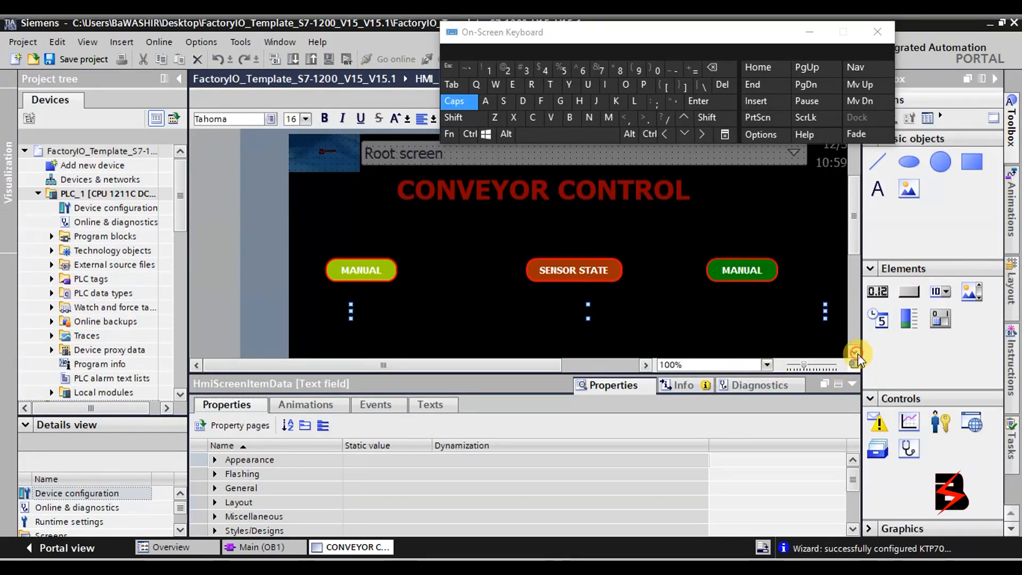
{"action": "left_click", "coordinate": [855, 353]}
{"action": "left_click", "coordinate": [855, 353]}
{"action": "left_click", "coordinate": [856, 353]}
{"action": "left_click", "coordinate": [852, 383]}
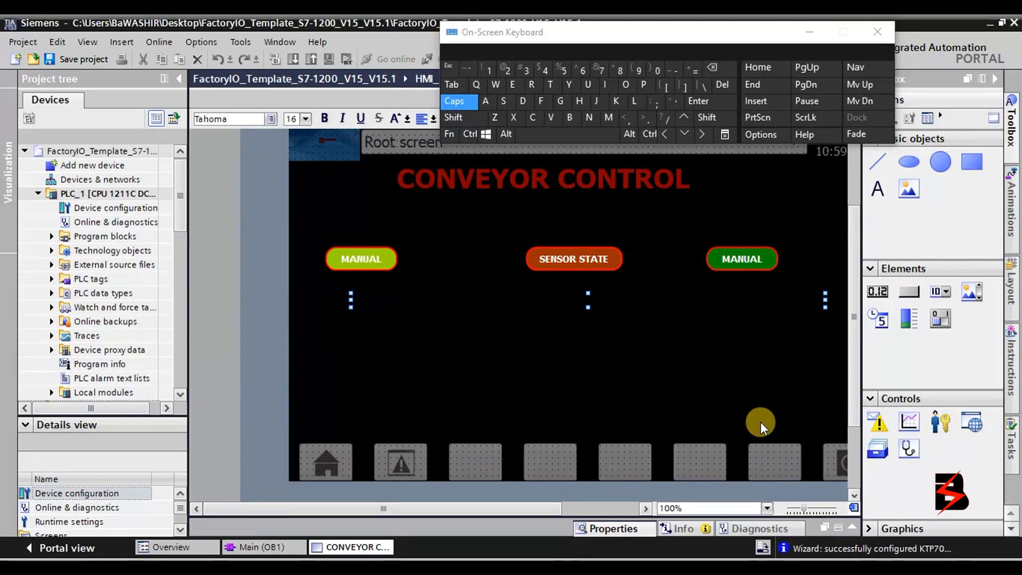
{"action": "left_click_drag", "start_coordinate": [358, 256], "coordinate": [358, 206]}
{"action": "left_click_drag", "start_coordinate": [555, 266], "coordinate": [567, 213]}
{"action": "left_click", "coordinate": [745, 258]}
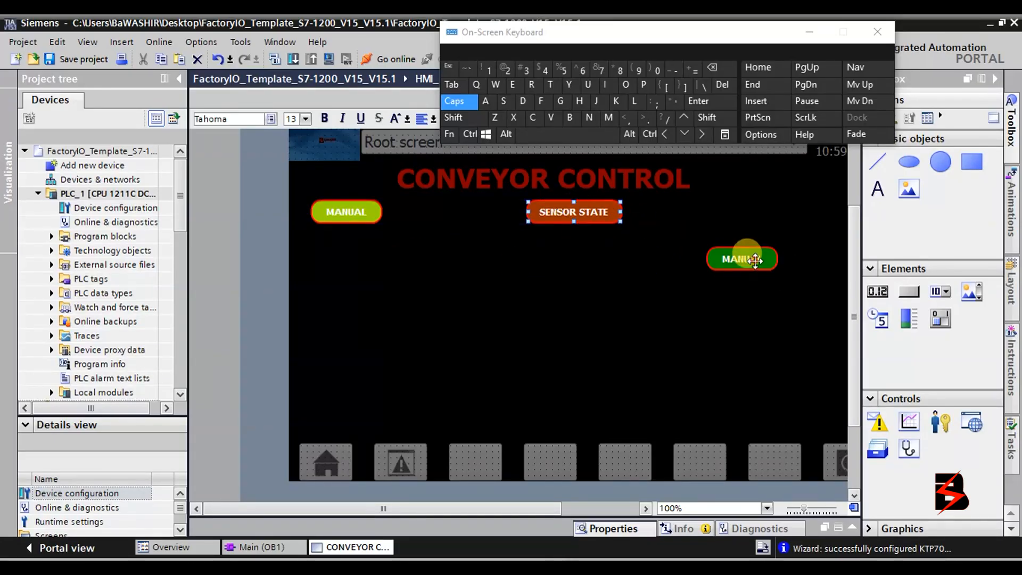
{"action": "left_click_drag", "start_coordinate": [761, 232], "coordinate": [760, 211]}
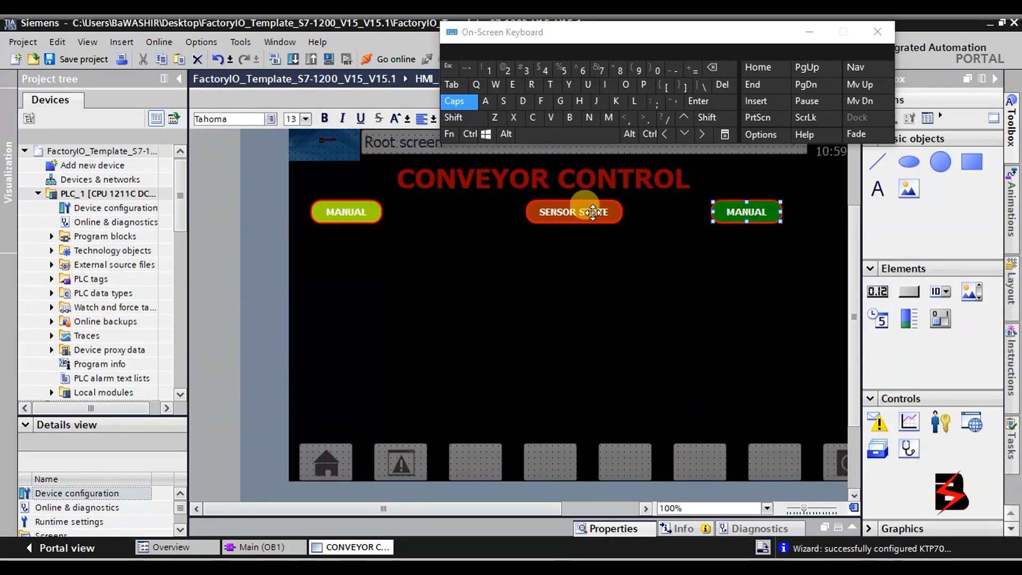
{"action": "mouse_move", "coordinate": [596, 216]}
{"action": "left_mouse_down"}
{"action": "mouse_move", "coordinate": [573, 210]}
{"action": "mouse_move", "coordinate": [585, 219]}
{"action": "left_mouse_up"}
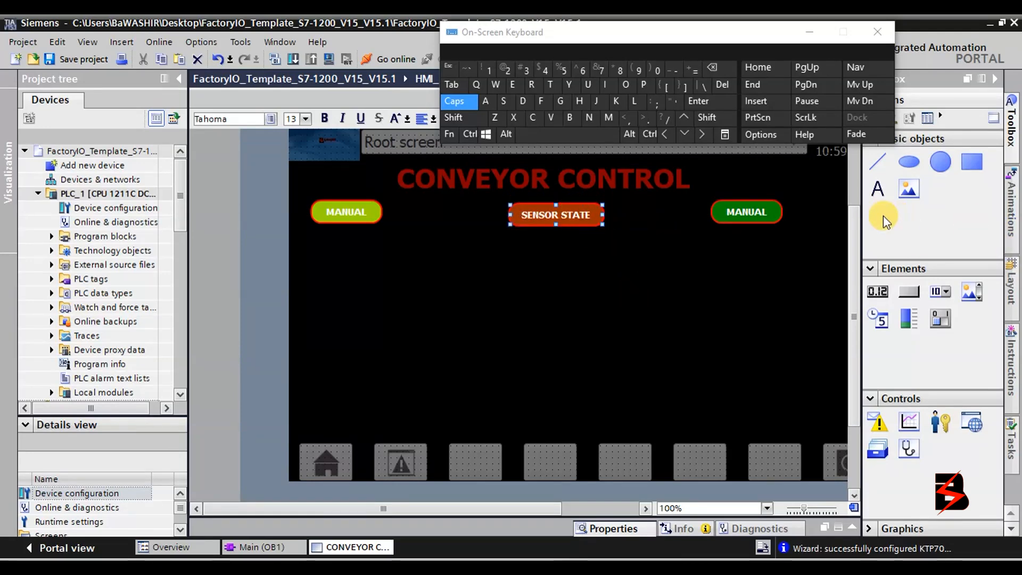
{"action": "left_click", "coordinate": [974, 166]}
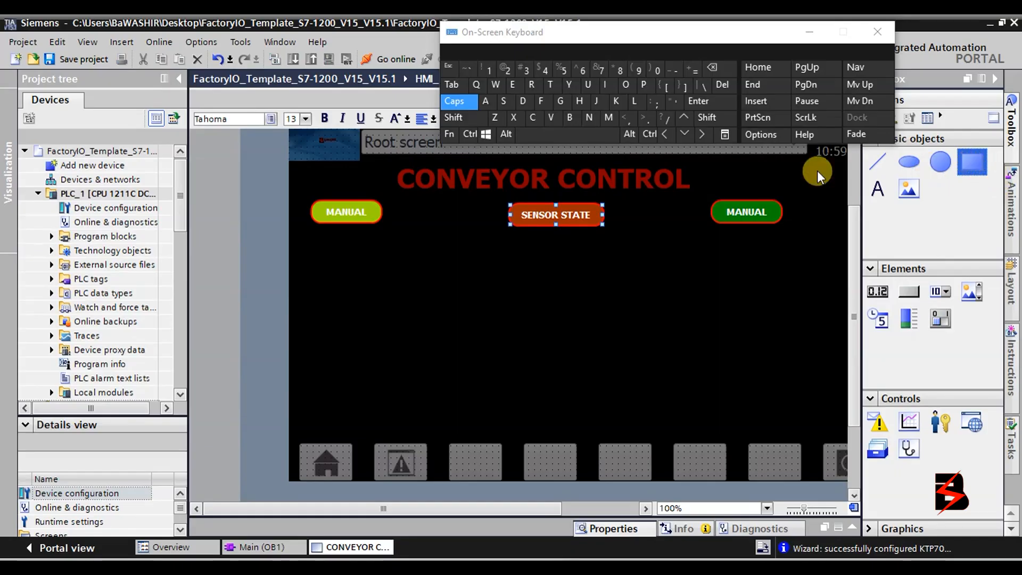
Draw a grey panel behind SENSOR STATE, send it backward and trim it, then add a wide bottom strip.
{"action": "mouse_move", "coordinate": [461, 200]}
{"action": "left_mouse_down"}
{"action": "mouse_move", "coordinate": [602, 281]}
{"action": "mouse_move", "coordinate": [618, 405]}
{"action": "mouse_move", "coordinate": [652, 427]}
{"action": "left_mouse_up"}
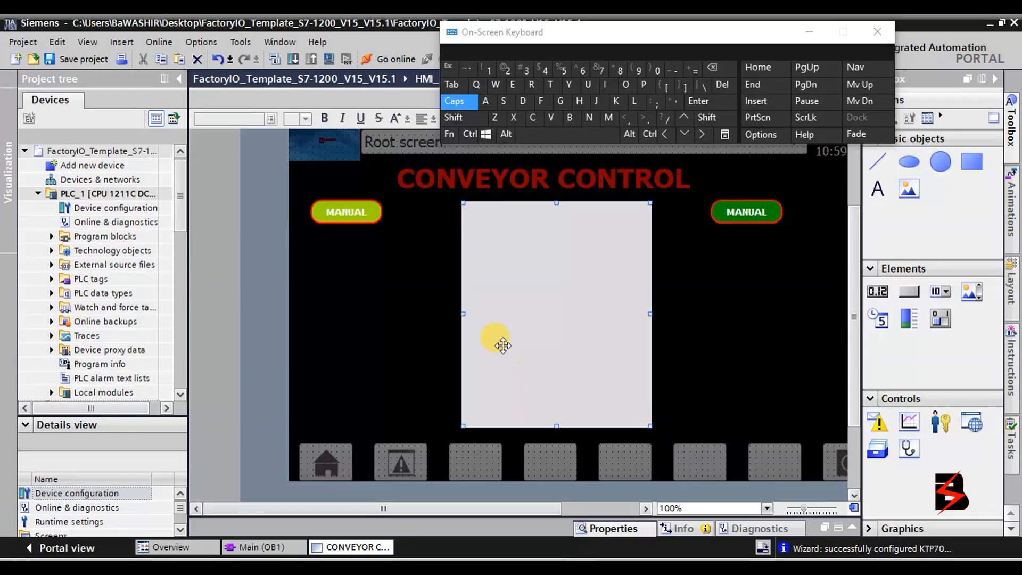
{"action": "right_click", "coordinate": [554, 318]}
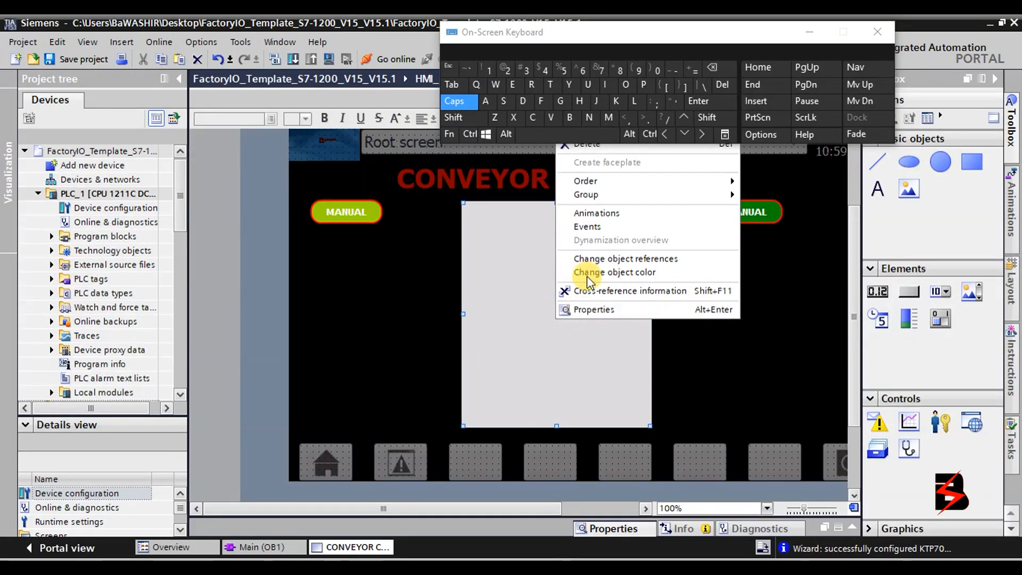
{"action": "mouse_move", "coordinate": [610, 182]}
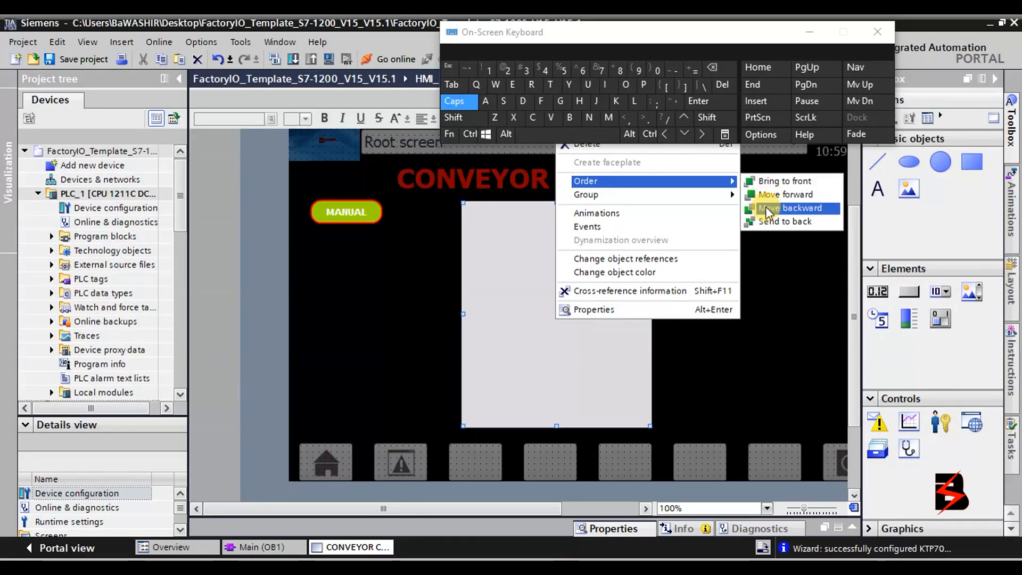
{"action": "left_click", "coordinate": [770, 221]}
{"action": "left_click_drag", "start_coordinate": [601, 313], "coordinate": [610, 312]}
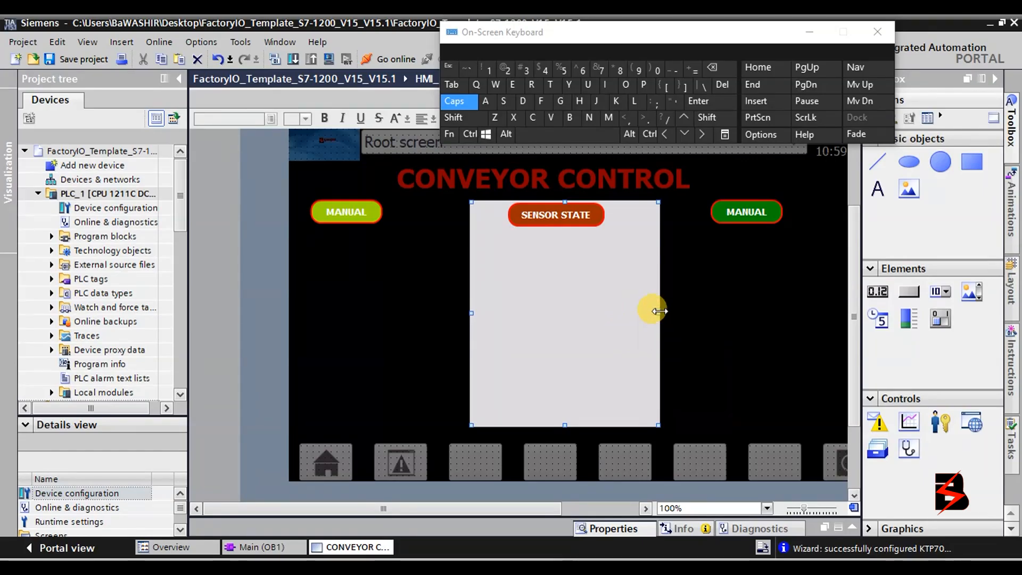
{"action": "left_click_drag", "start_coordinate": [659, 311], "coordinate": [632, 311]}
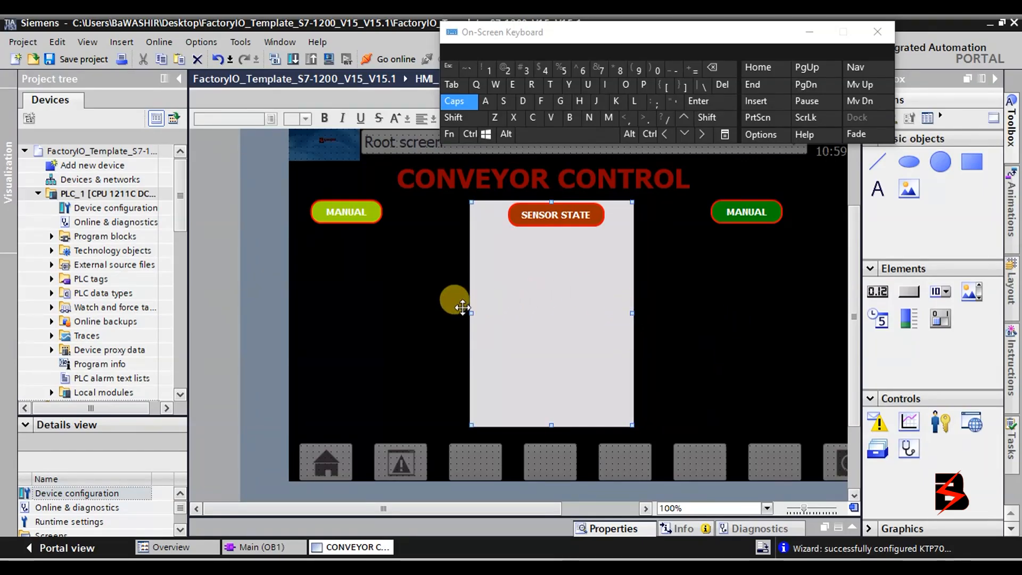
{"action": "left_click_drag", "start_coordinate": [472, 311], "coordinate": [486, 317]}
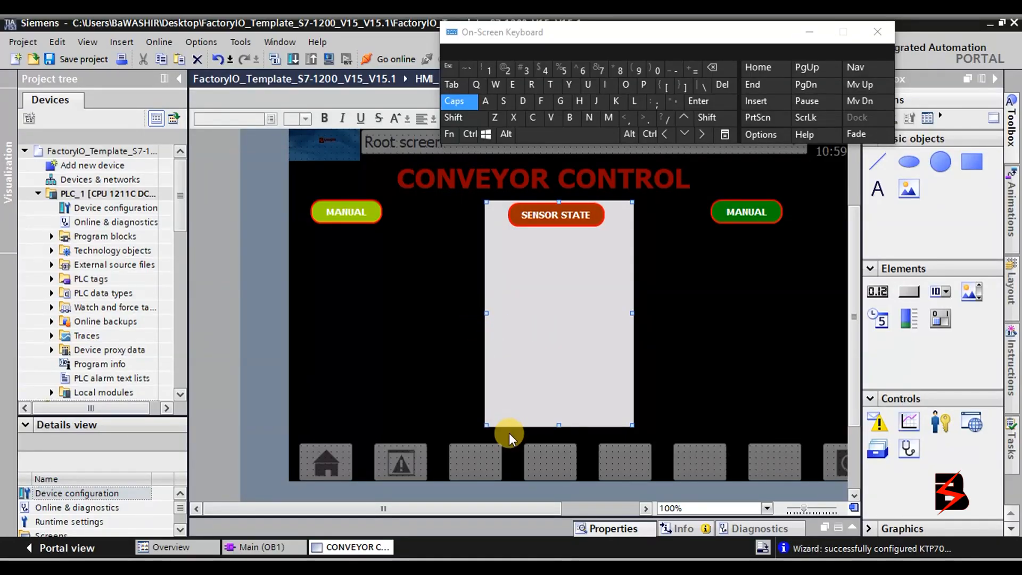
{"action": "left_click", "coordinate": [969, 159]}
{"action": "mouse_move", "coordinate": [289, 413]}
{"action": "left_mouse_down"}
{"action": "mouse_move", "coordinate": [357, 439]}
{"action": "mouse_move", "coordinate": [647, 453]}
{"action": "mouse_move", "coordinate": [689, 443]}
{"action": "mouse_move", "coordinate": [822, 446]}
{"action": "left_mouse_up"}
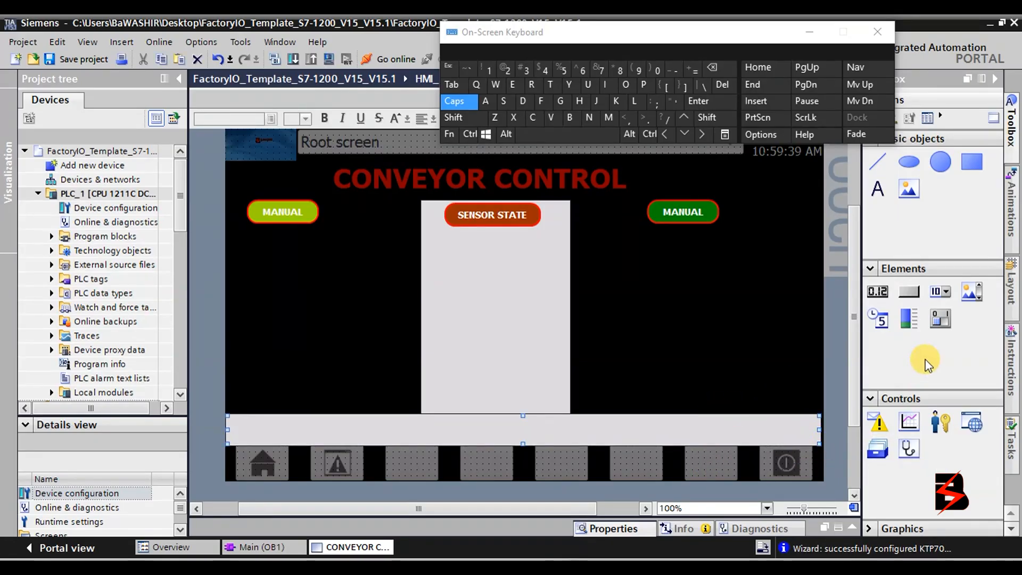
Select the rectangle behind SENSOR STATE and give it a black background.
{"action": "left_click", "coordinate": [737, 335]}
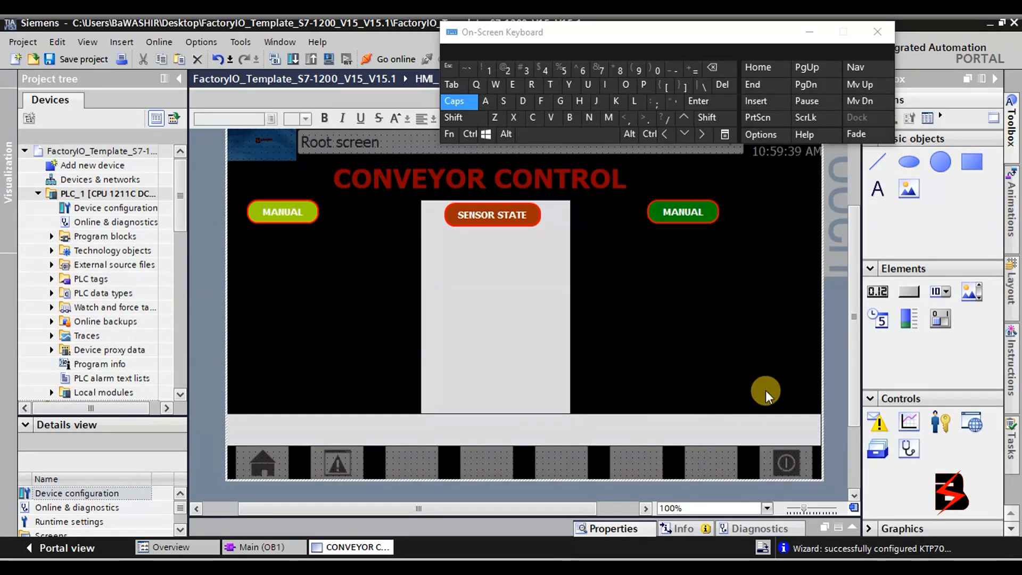
{"action": "left_click", "coordinate": [481, 345]}
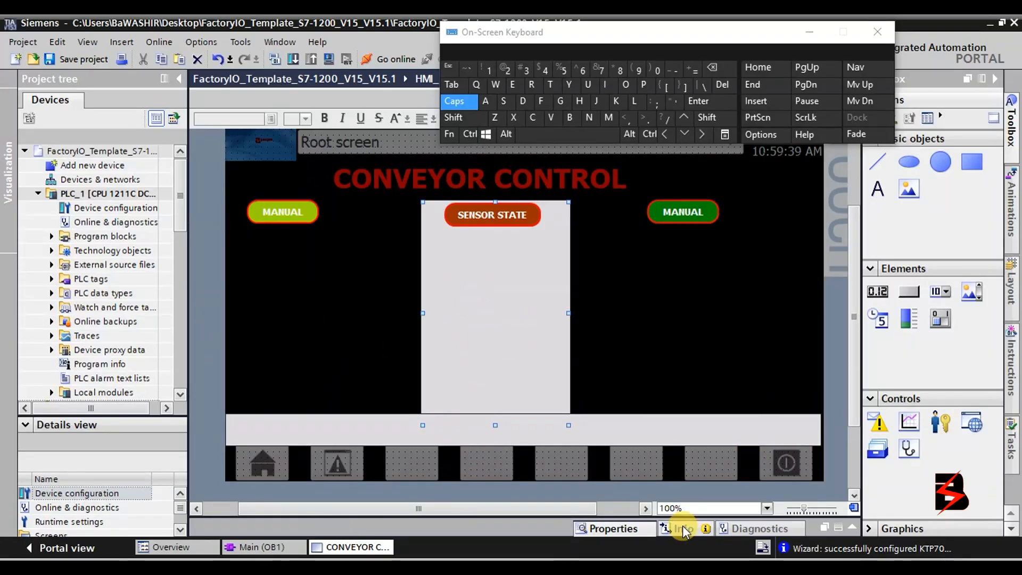
{"action": "left_click", "coordinate": [476, 330]}
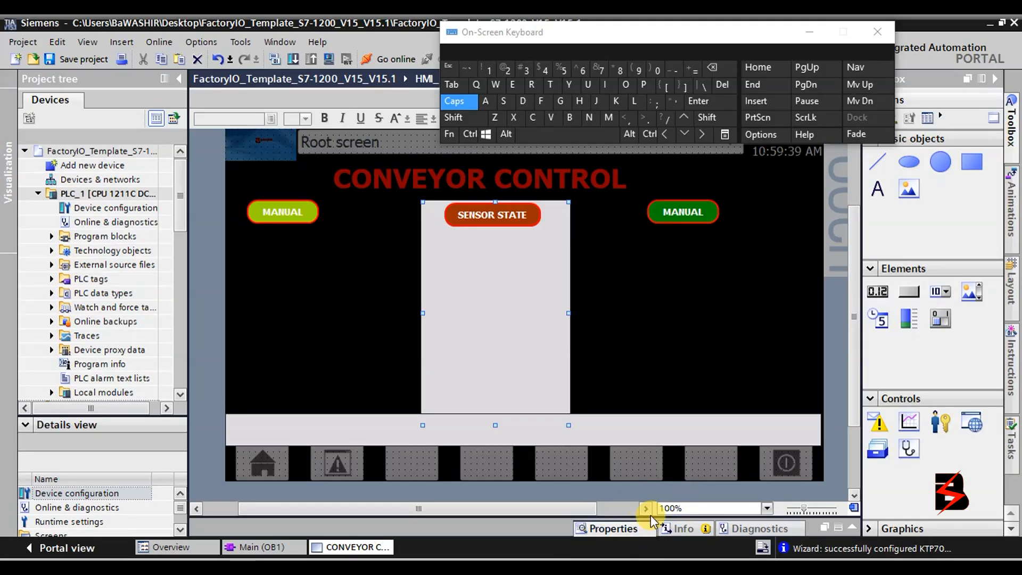
{"action": "left_click_drag", "start_coordinate": [647, 513], "coordinate": [704, 342]}
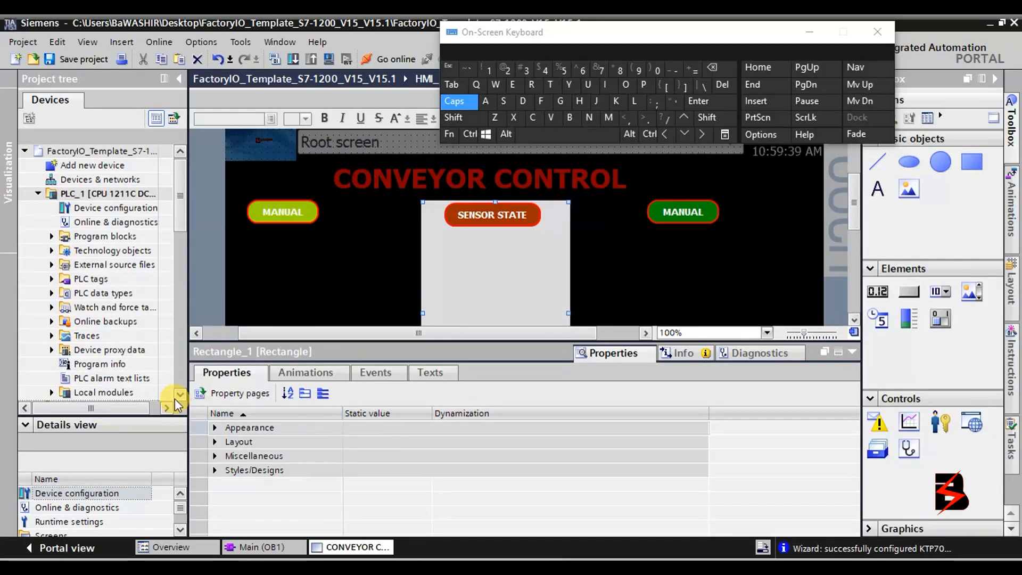
{"action": "left_click", "coordinate": [215, 428]}
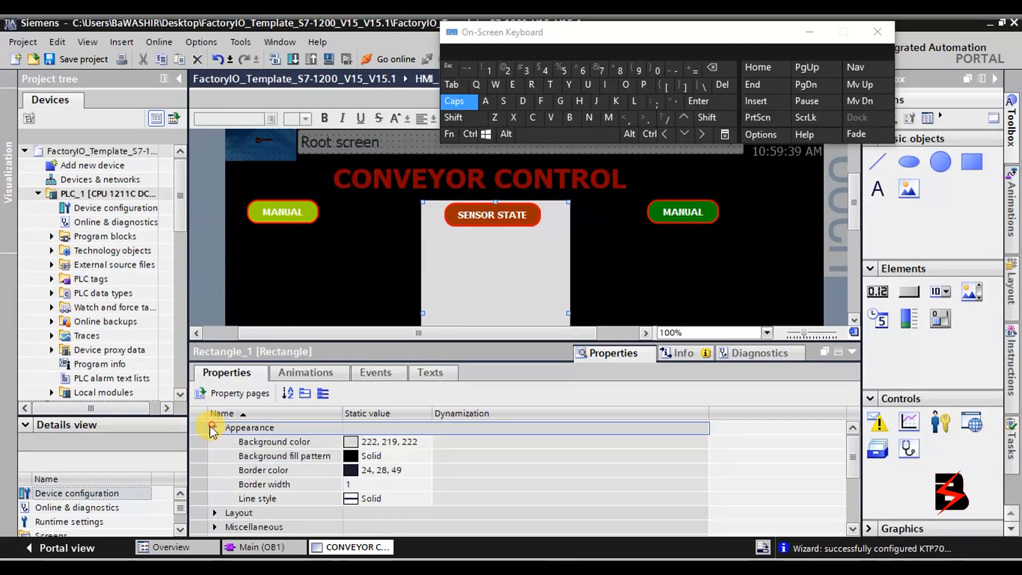
{"action": "left_click", "coordinate": [354, 442]}
{"action": "left_click", "coordinate": [424, 442]}
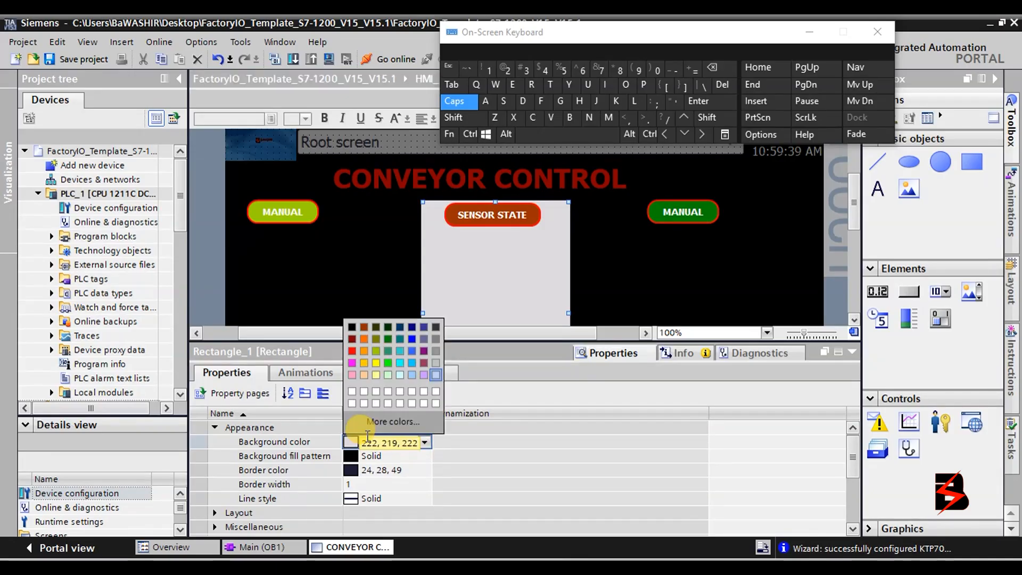
{"action": "left_click", "coordinate": [353, 327]}
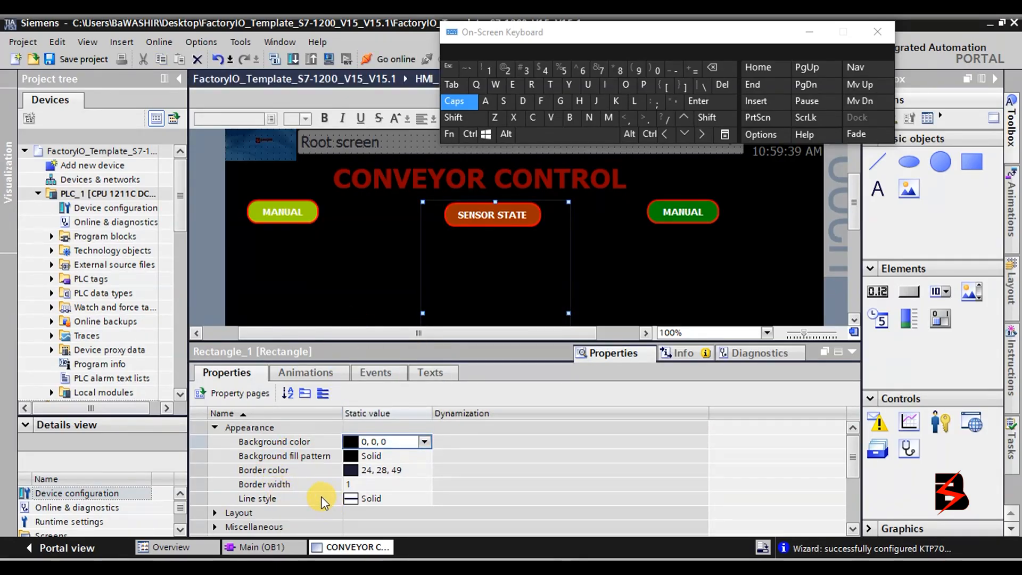
Set the rectangle's border width to 5 and its border colour to red (255, 0, 0).
{"action": "left_click", "coordinate": [355, 483]}
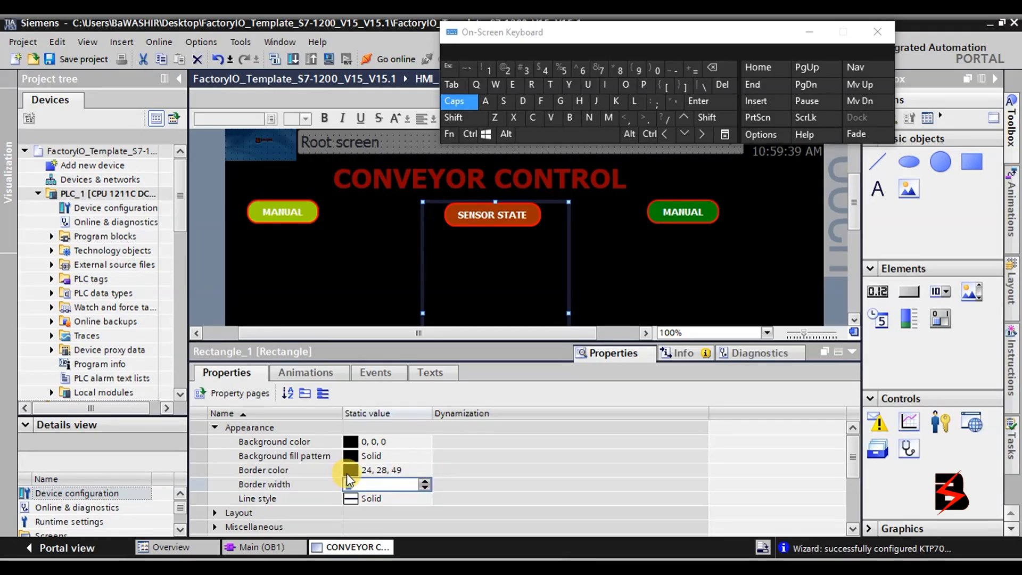
{"action": "left_click", "coordinate": [392, 469]}
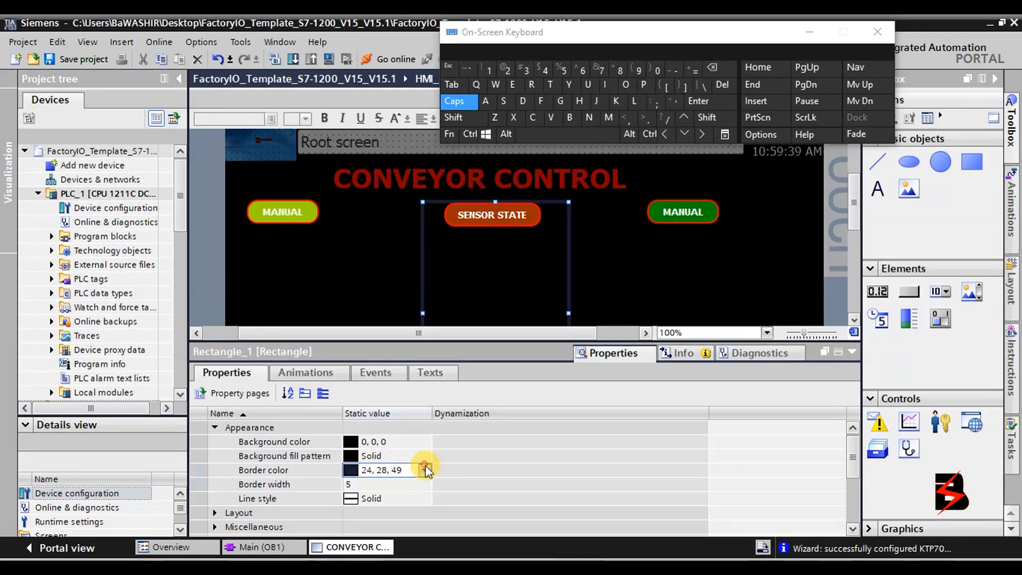
{"action": "left_click", "coordinate": [425, 470]}
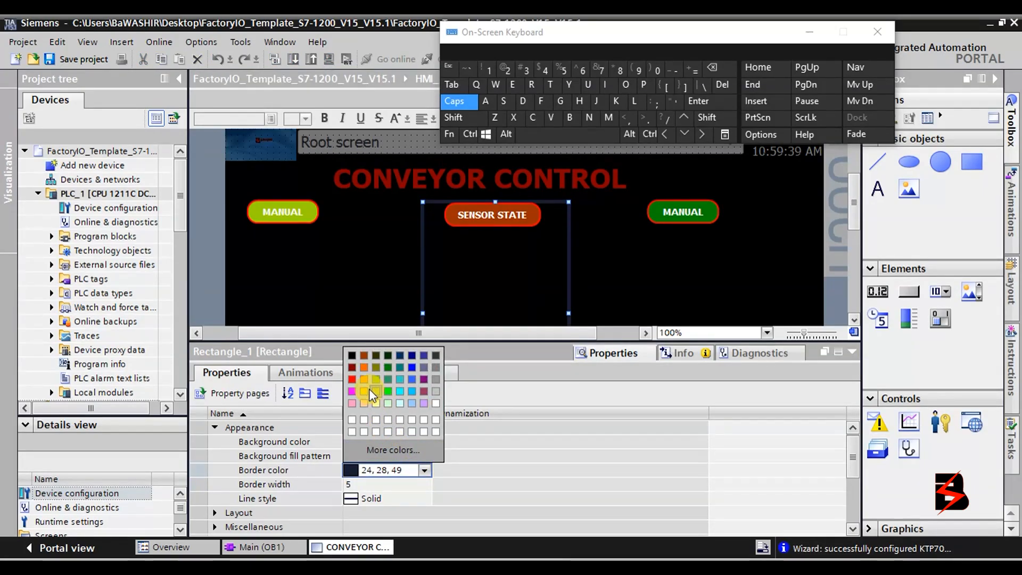
{"action": "left_click", "coordinate": [366, 370]}
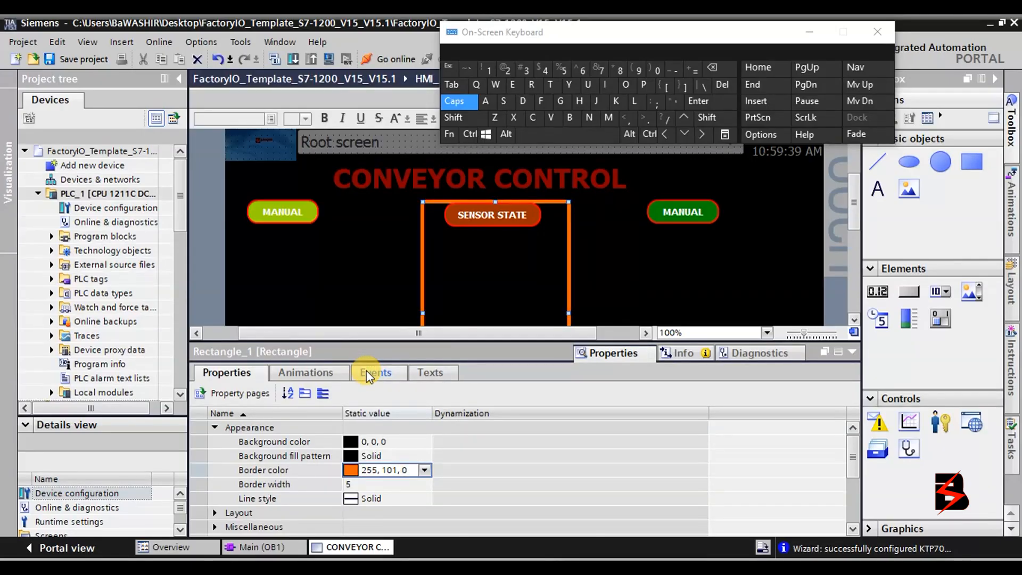
{"action": "left_click", "coordinate": [425, 470]}
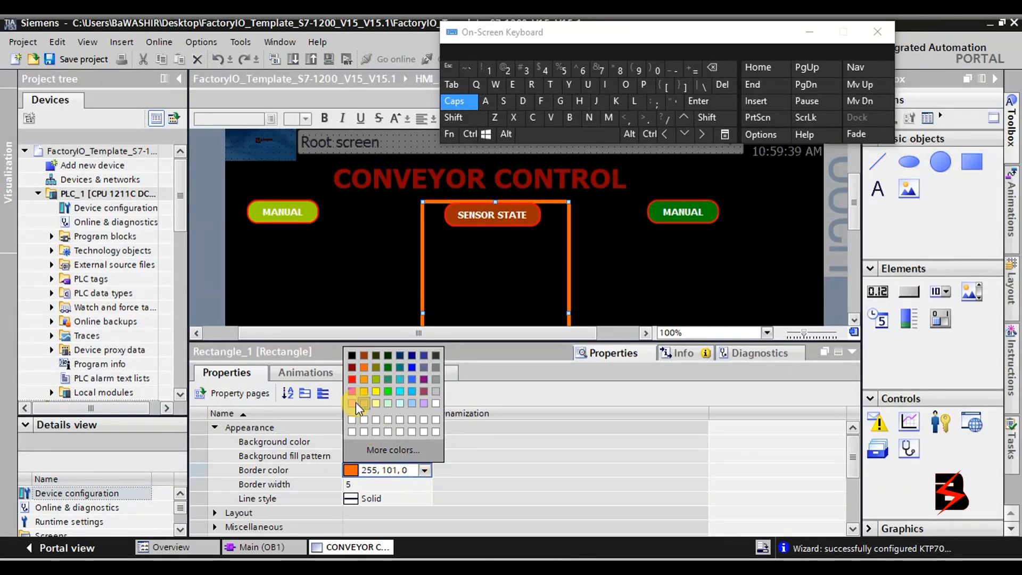
{"action": "left_click", "coordinate": [354, 388]}
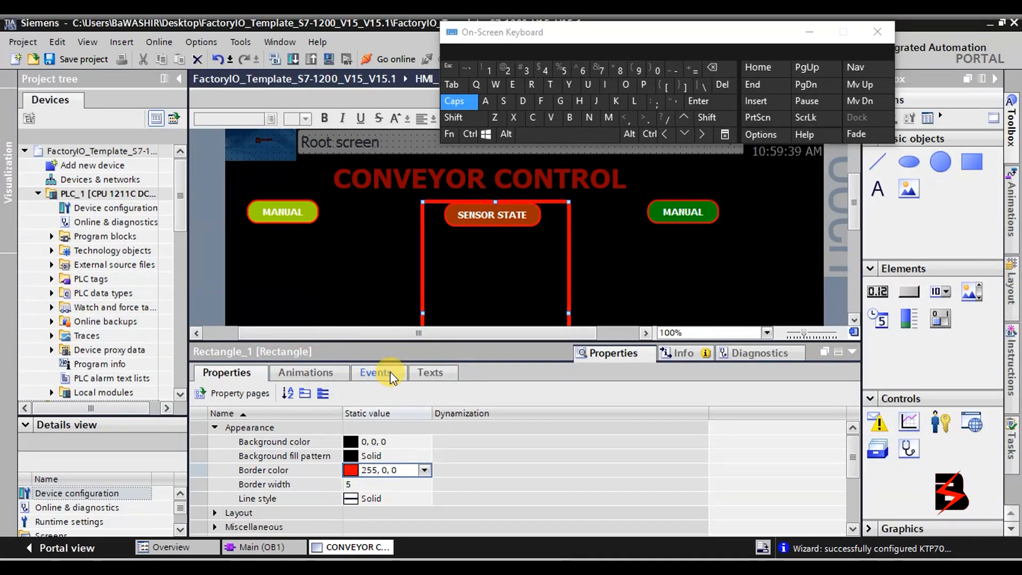
{"action": "left_click", "coordinate": [623, 304]}
{"action": "left_click", "coordinate": [818, 277]}
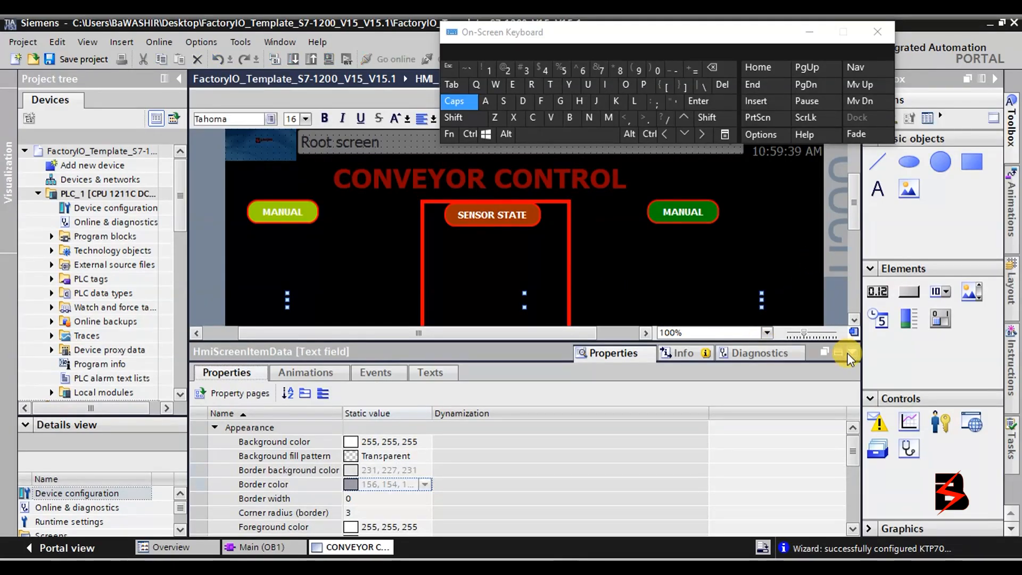
Raise the red SENSOR STATE frame's bottom edge up to the grey bottom bar.
{"action": "left_click", "coordinate": [851, 351]}
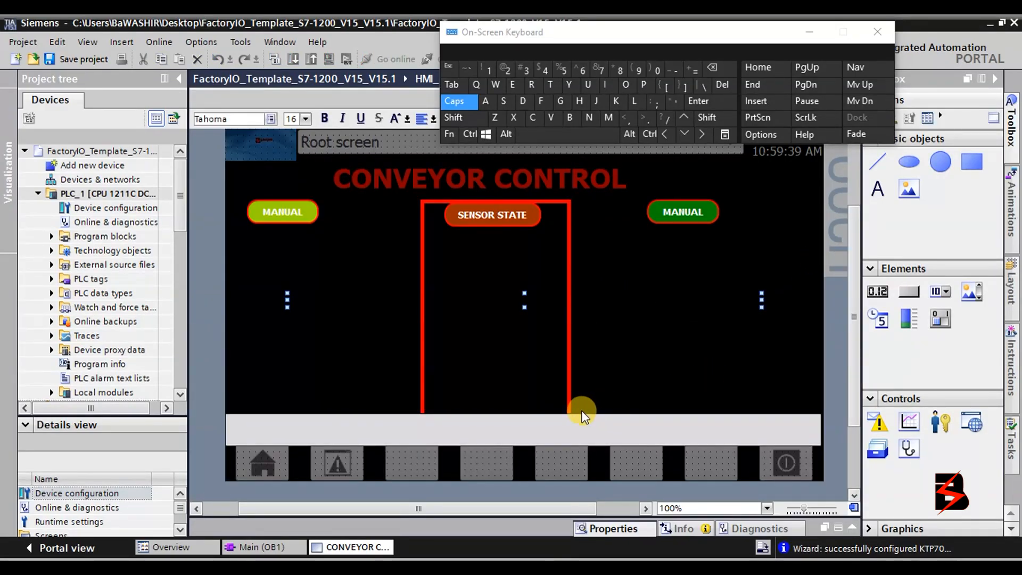
{"action": "left_click", "coordinate": [581, 429]}
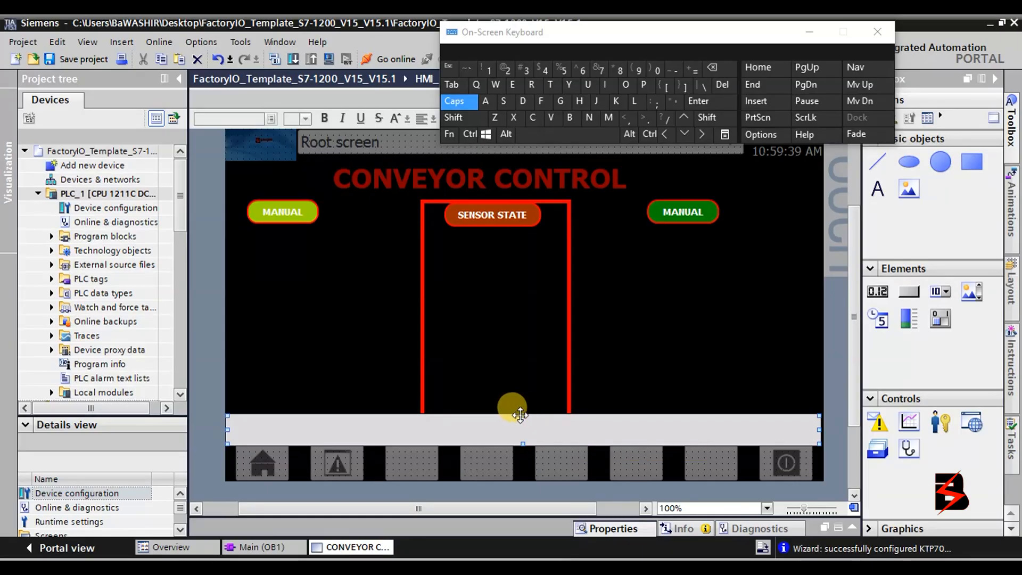
{"action": "left_click", "coordinate": [559, 393]}
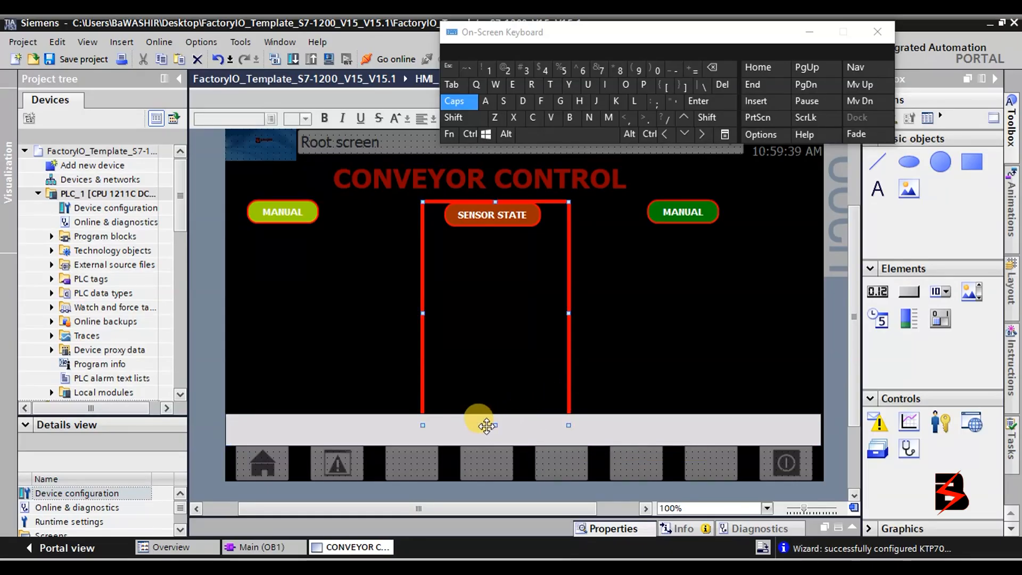
{"action": "mouse_move", "coordinate": [497, 425]}
{"action": "left_mouse_down"}
{"action": "mouse_move", "coordinate": [490, 410]}
{"action": "mouse_move", "coordinate": [499, 412]}
{"action": "left_mouse_up"}
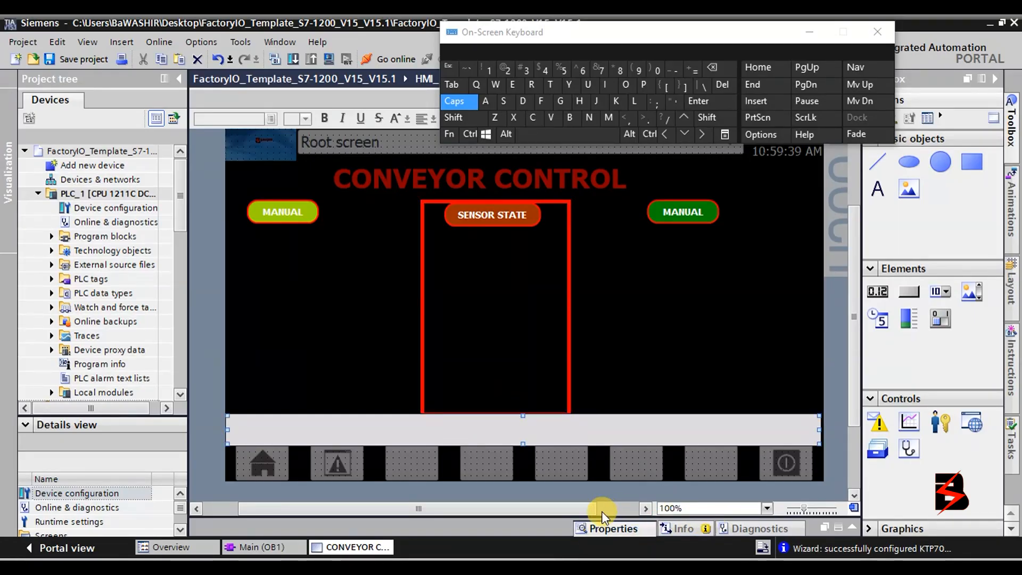
Give the grey bottom bar a red border with width 3.
{"action": "left_click_drag", "start_coordinate": [598, 525], "coordinate": [630, 389]}
{"action": "left_click", "coordinate": [215, 468]}
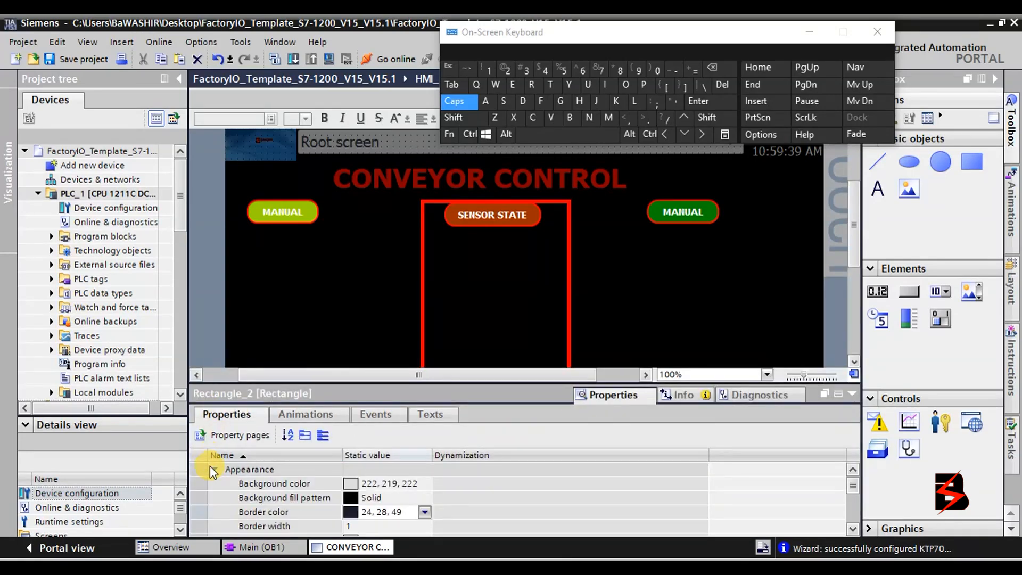
{"action": "left_click", "coordinate": [425, 512]}
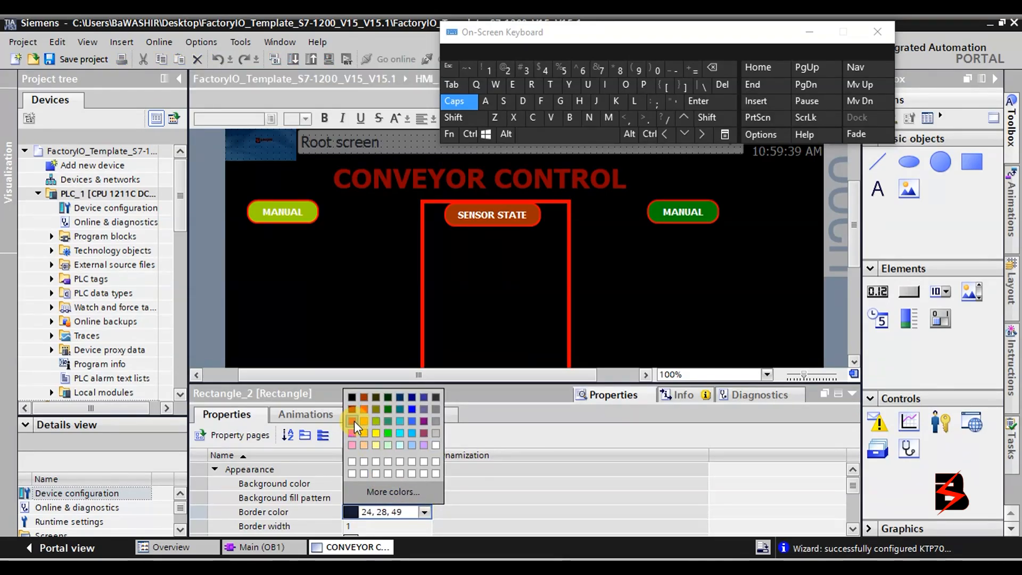
{"action": "left_click", "coordinate": [354, 421]}
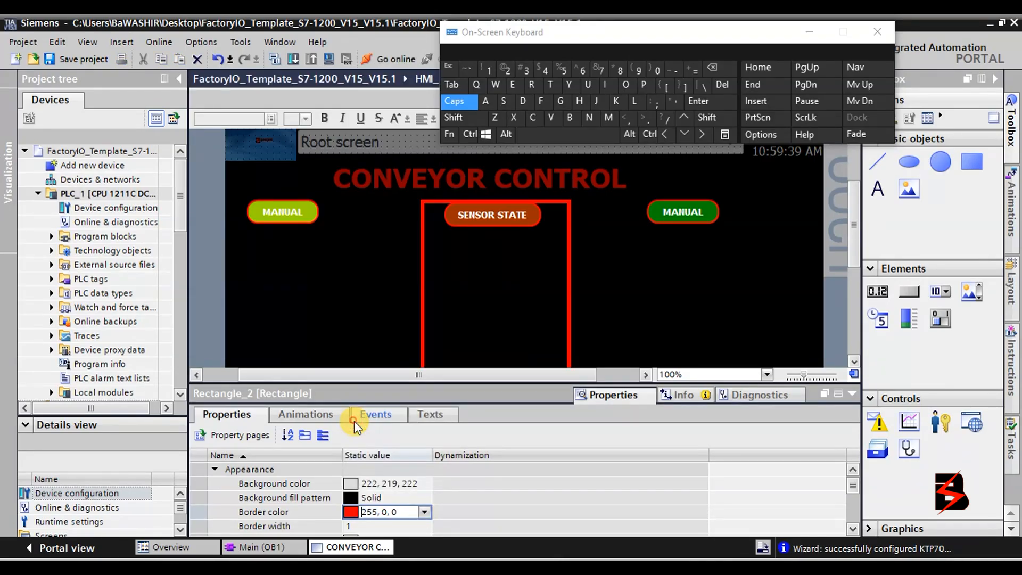
{"action": "left_click", "coordinate": [383, 527]}
{"action": "double_click", "coordinate": [425, 524]}
{"action": "left_click", "coordinate": [424, 524]}
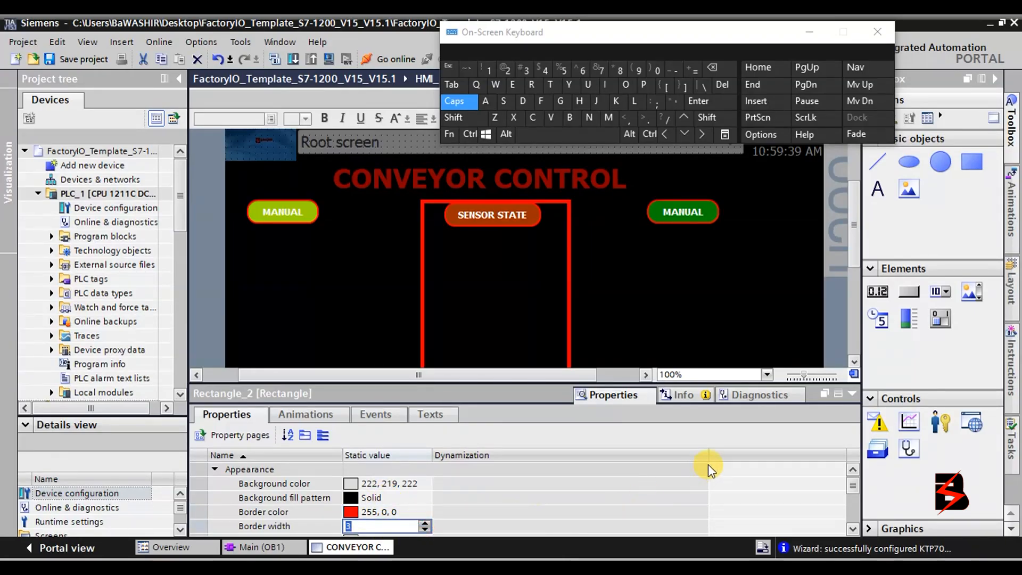
{"action": "left_click", "coordinate": [854, 396]}
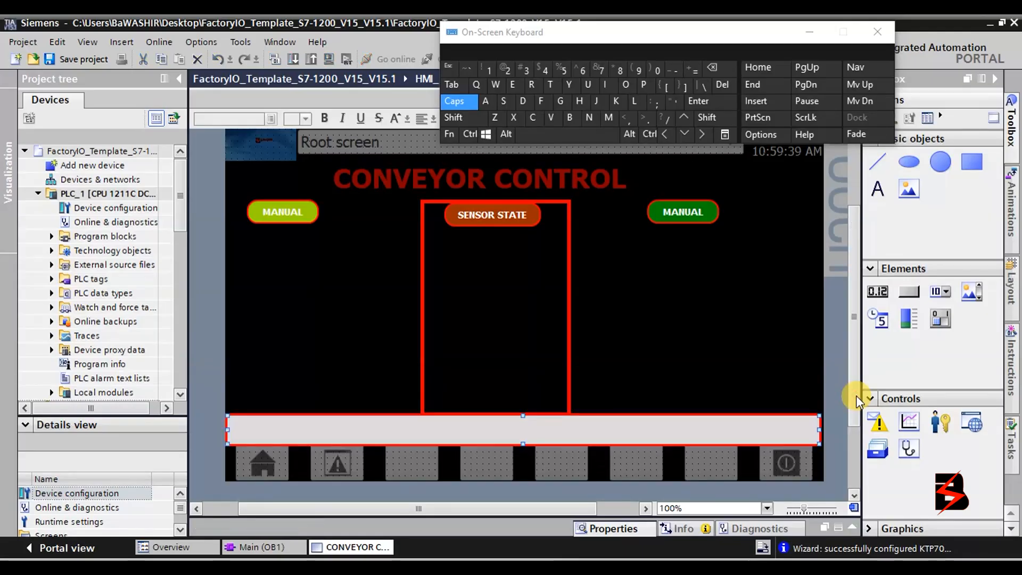
{"action": "left_click", "coordinate": [681, 373]}
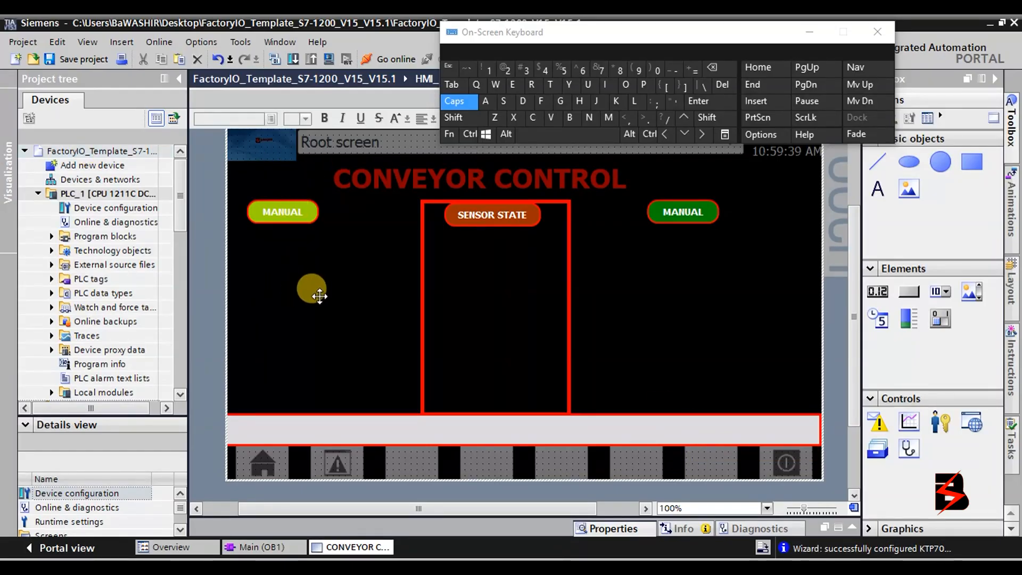
Copy the left MANUAL button and paste two copies side by side at the lower left.
{"action": "left_click", "coordinate": [288, 213]}
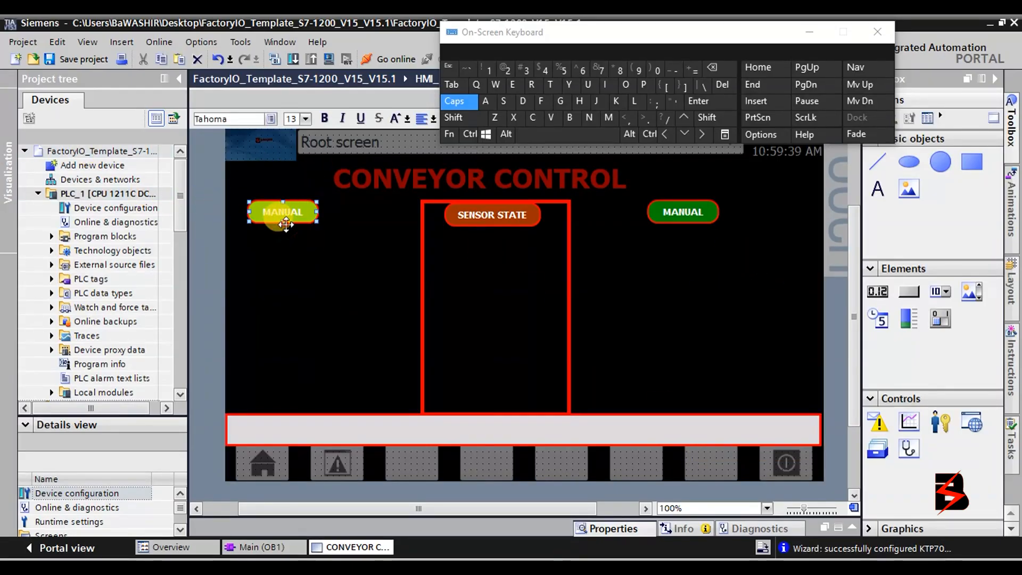
{"action": "right_click", "coordinate": [319, 212]}
{"action": "left_click", "coordinate": [302, 218]}
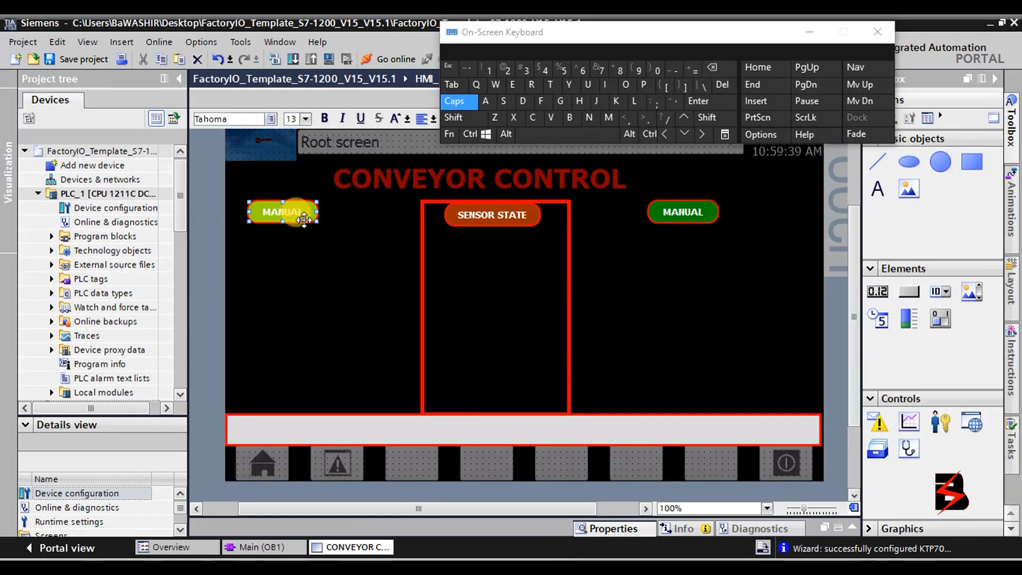
{"action": "right_click", "coordinate": [302, 219]}
{"action": "left_click", "coordinate": [326, 243]}
{"action": "right_click", "coordinate": [283, 333]}
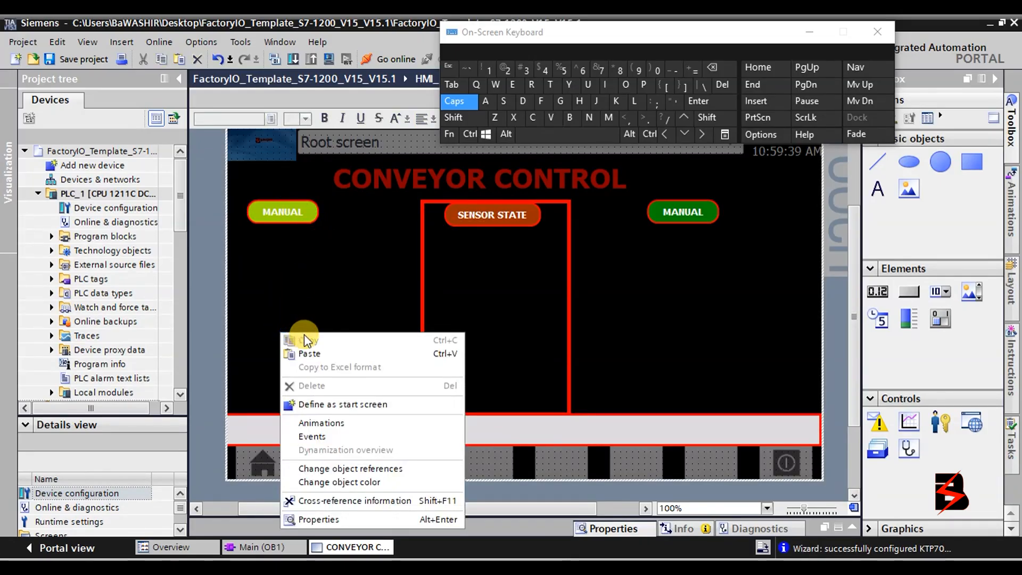
{"action": "left_click", "coordinate": [314, 354]}
{"action": "left_click_drag", "start_coordinate": [301, 228], "coordinate": [294, 379]}
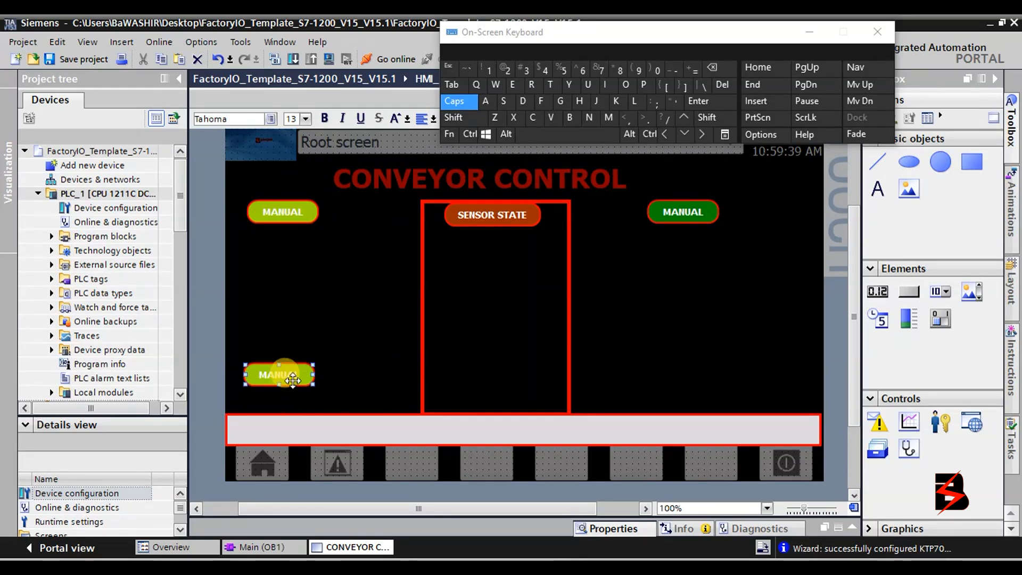
{"action": "right_click", "coordinate": [300, 375]}
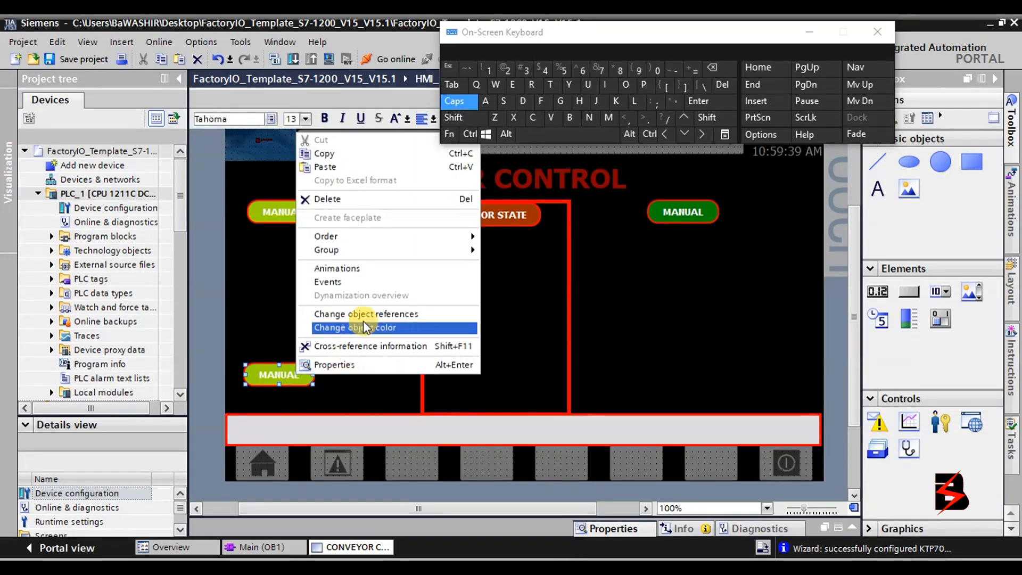
{"action": "left_click", "coordinate": [351, 169]}
{"action": "left_click_drag", "start_coordinate": [277, 471], "coordinate": [371, 378]}
Paste two more MANUAL buttons on the lower right and line them up.
{"action": "right_click", "coordinate": [607, 355]}
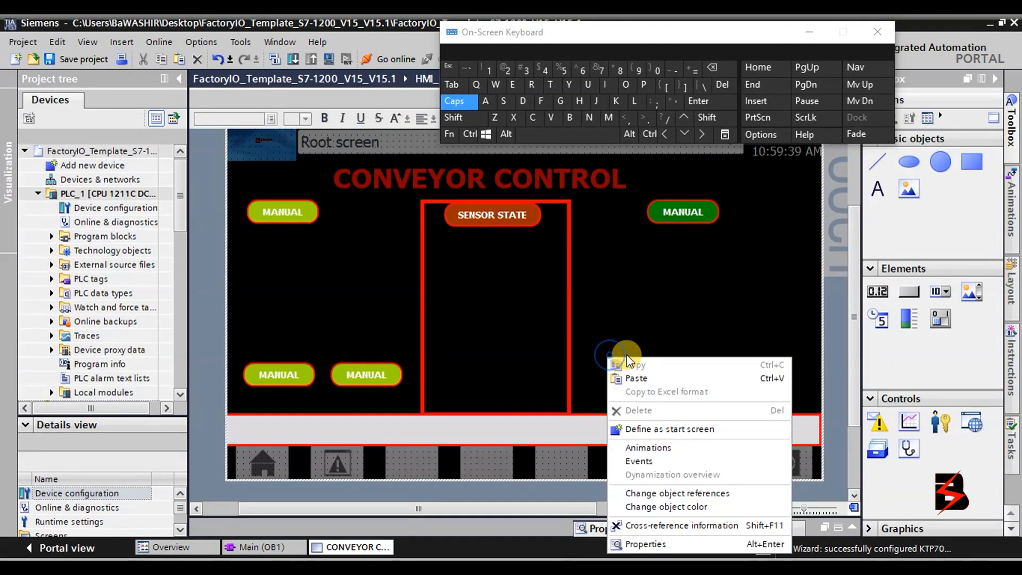
{"action": "left_click", "coordinate": [631, 378]}
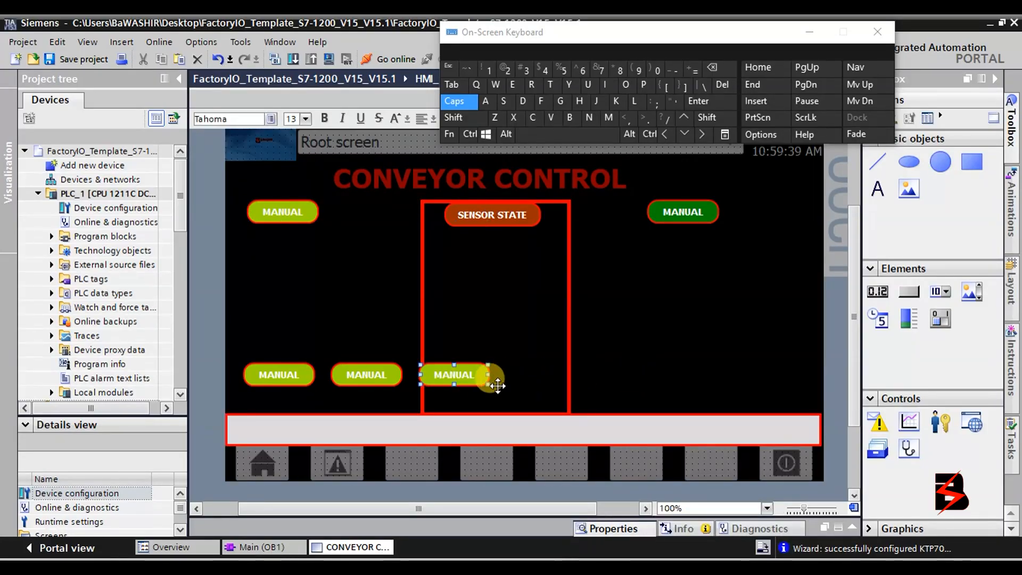
{"action": "left_click_drag", "start_coordinate": [471, 379], "coordinate": [633, 376]}
{"action": "right_click", "coordinate": [707, 359]}
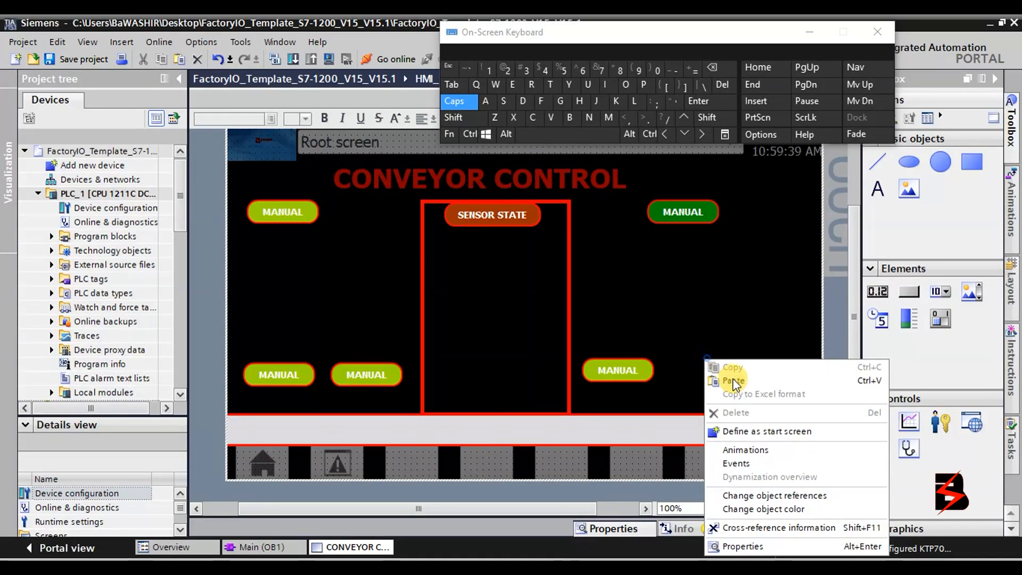
{"action": "left_click", "coordinate": [734, 392]}
{"action": "left_click_drag", "start_coordinate": [754, 368], "coordinate": [739, 369]}
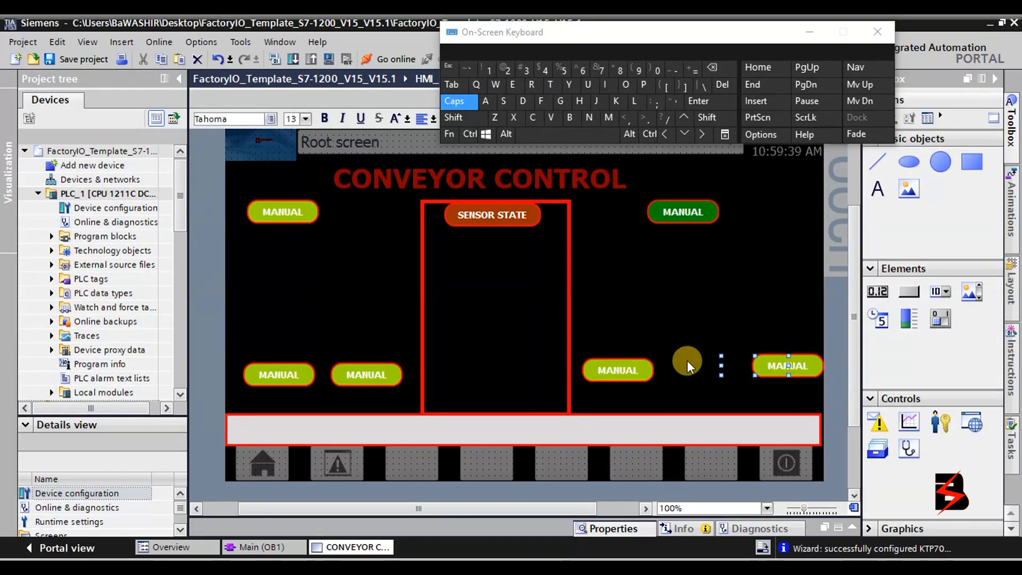
{"action": "left_click_drag", "start_coordinate": [641, 363], "coordinate": [665, 365]}
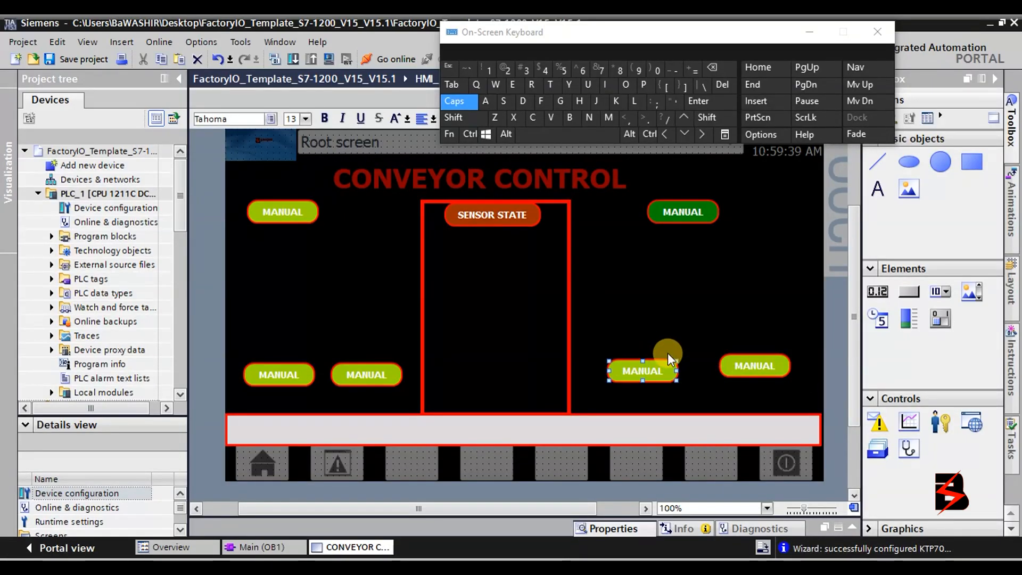
Shift the red sensor-state frame, its SENSOR STATE label and a lower MANUAL button right.
{"action": "left_click", "coordinate": [568, 252]}
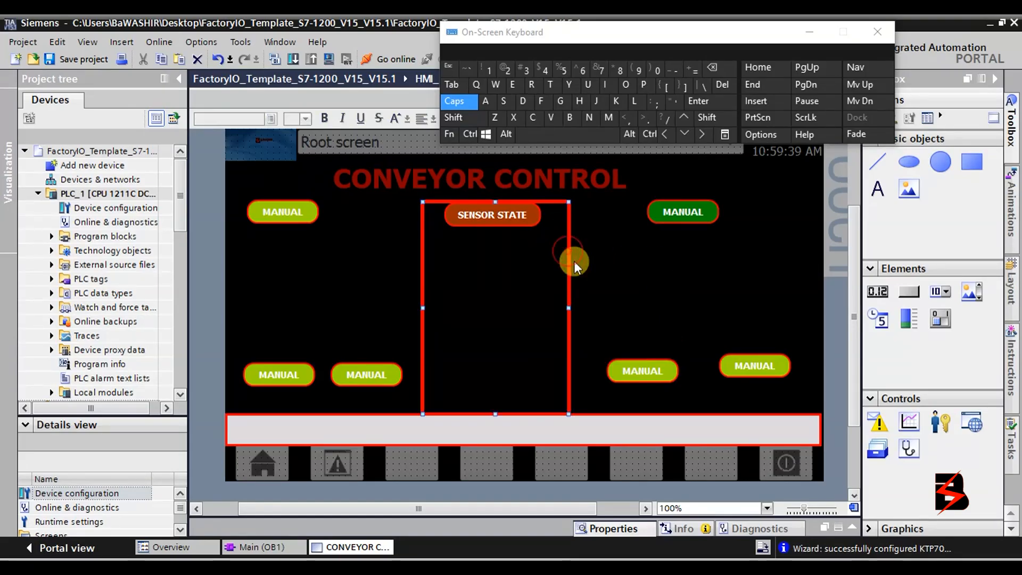
{"action": "left_click_drag", "start_coordinate": [568, 272], "coordinate": [584, 269]}
{"action": "left_click_drag", "start_coordinate": [520, 216], "coordinate": [548, 227]}
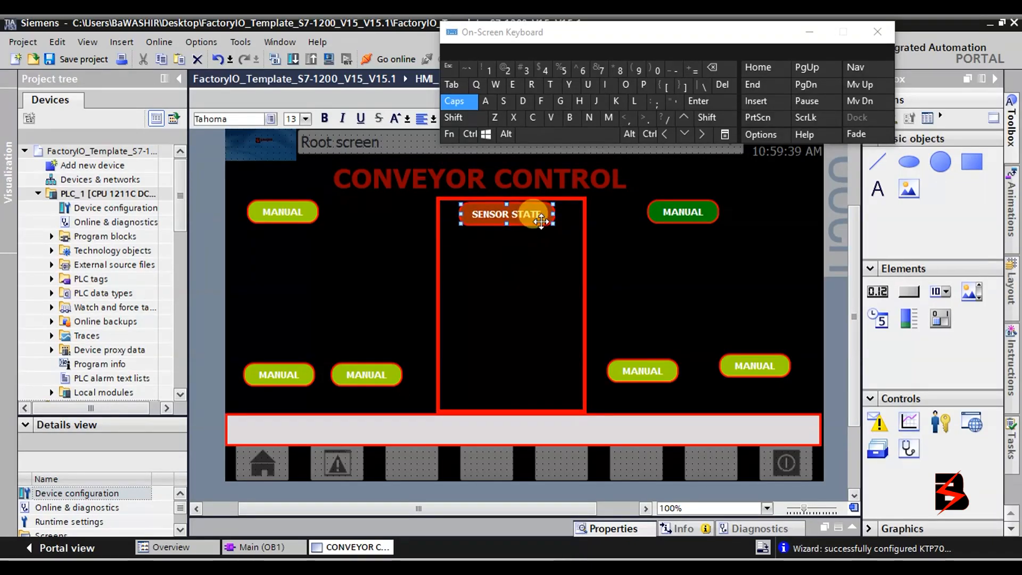
{"action": "left_click_drag", "start_coordinate": [396, 370], "coordinate": [405, 369]}
Move the CONVEYOR CONTROL title slightly right to recentre it.
{"action": "scroll", "coordinate": [642, 367], "scroll_direction": "up", "scroll_amount": 3}
{"action": "left_click", "coordinate": [598, 285]}
{"action": "left_click_drag", "start_coordinate": [602, 286], "coordinate": [629, 285]}
{"action": "scroll", "coordinate": [637, 372], "scroll_direction": "down", "scroll_amount": 6}
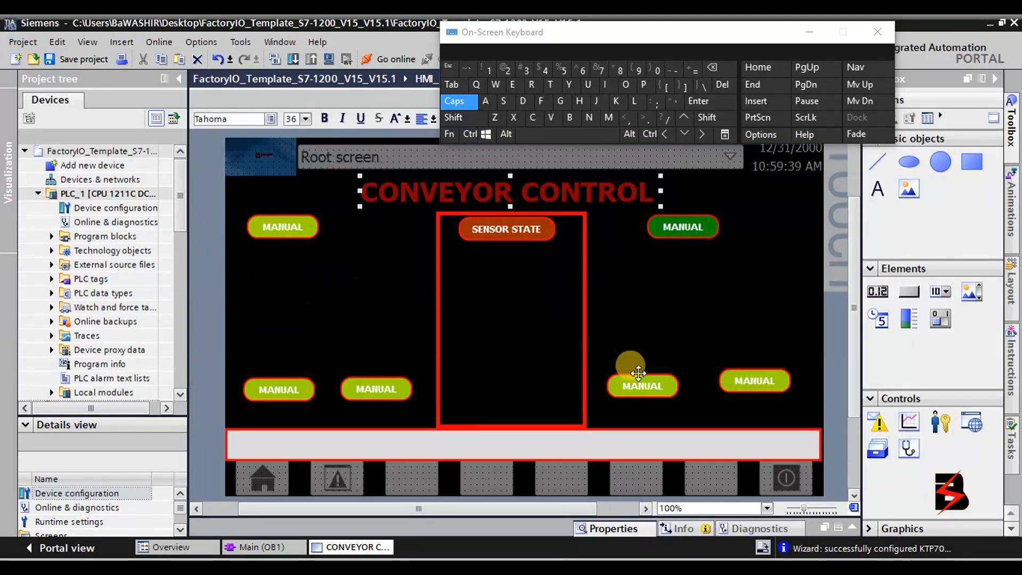
{"action": "scroll", "coordinate": [638, 372], "scroll_direction": "up", "scroll_amount": 3}
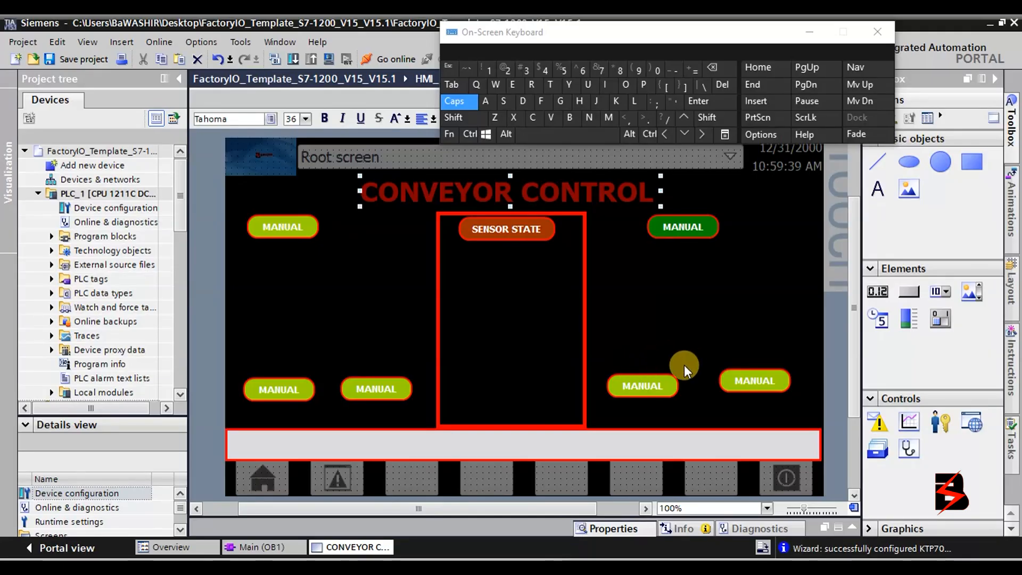
{"action": "left_click", "coordinate": [285, 388]}
Relabel the bottom-left MANUAL button FORWARD.
{"action": "double_click", "coordinate": [302, 393]}
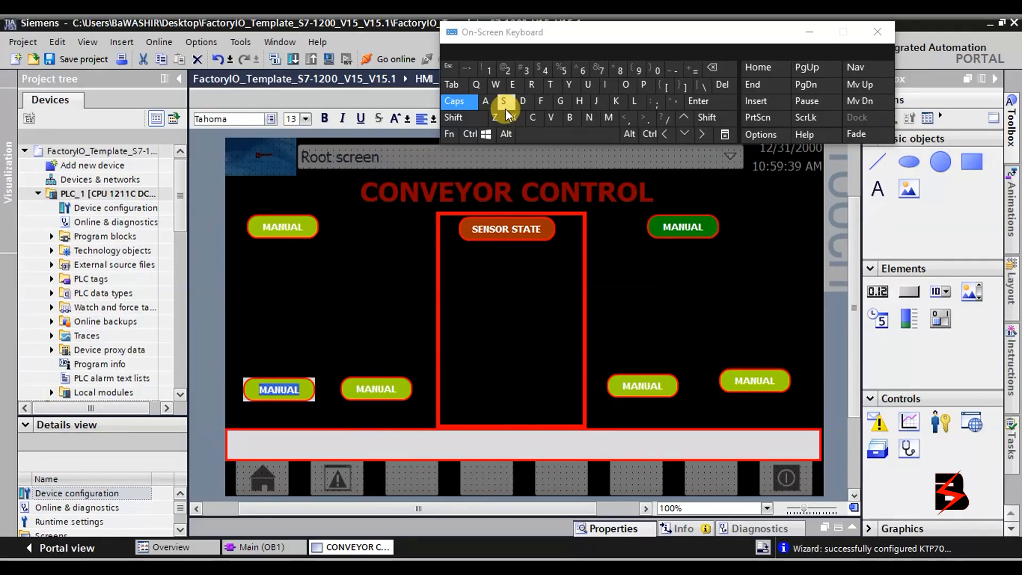
{"action": "left_click", "coordinate": [542, 102]}
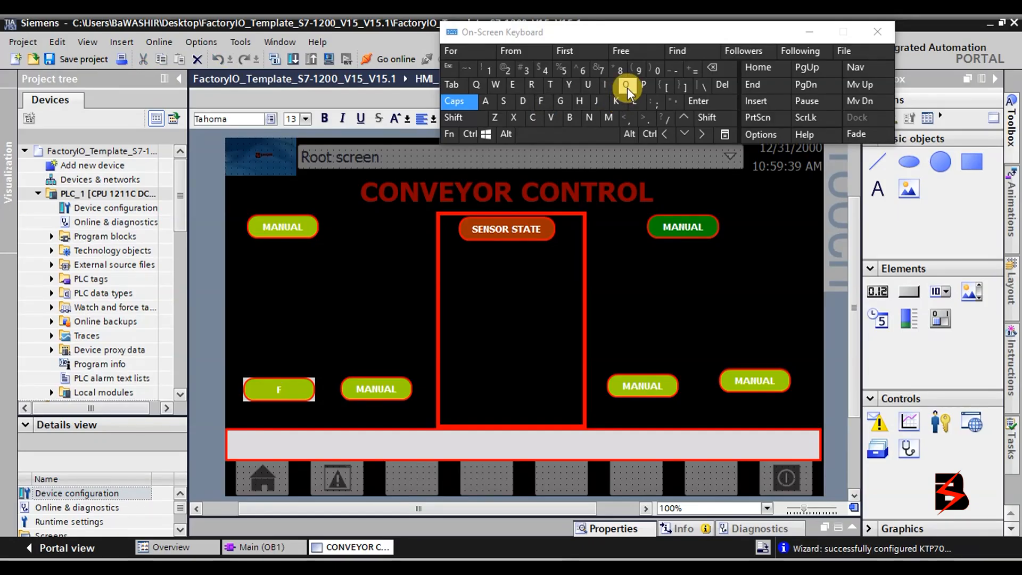
{"action": "left_click", "coordinate": [627, 84]}
{"action": "left_click", "coordinate": [535, 84]}
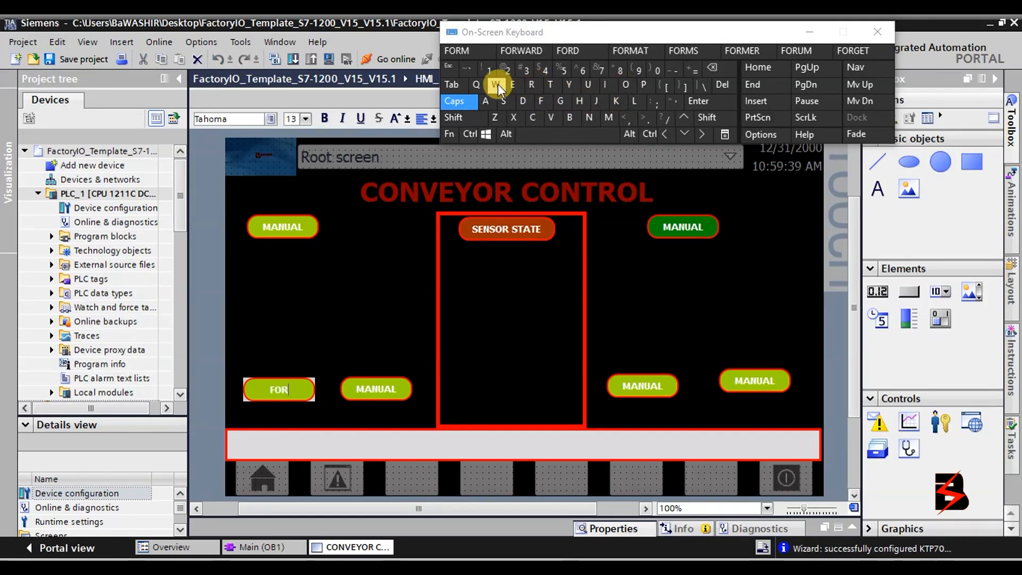
{"action": "left_click", "coordinate": [496, 84]}
{"action": "left_click", "coordinate": [475, 100]}
{"action": "left_click", "coordinate": [471, 104]}
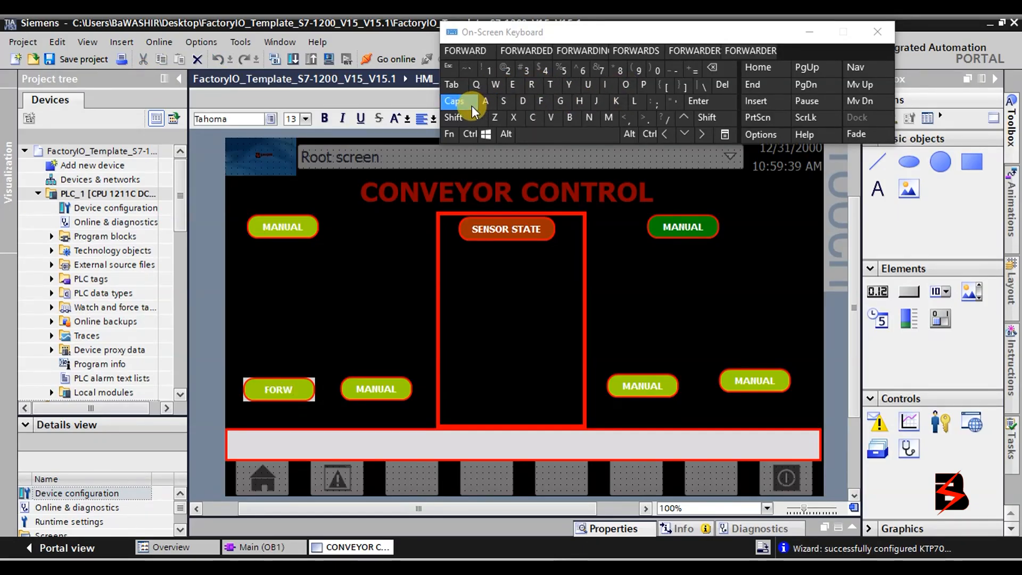
{"action": "left_click", "coordinate": [530, 85]}
{"action": "left_click", "coordinate": [523, 101]}
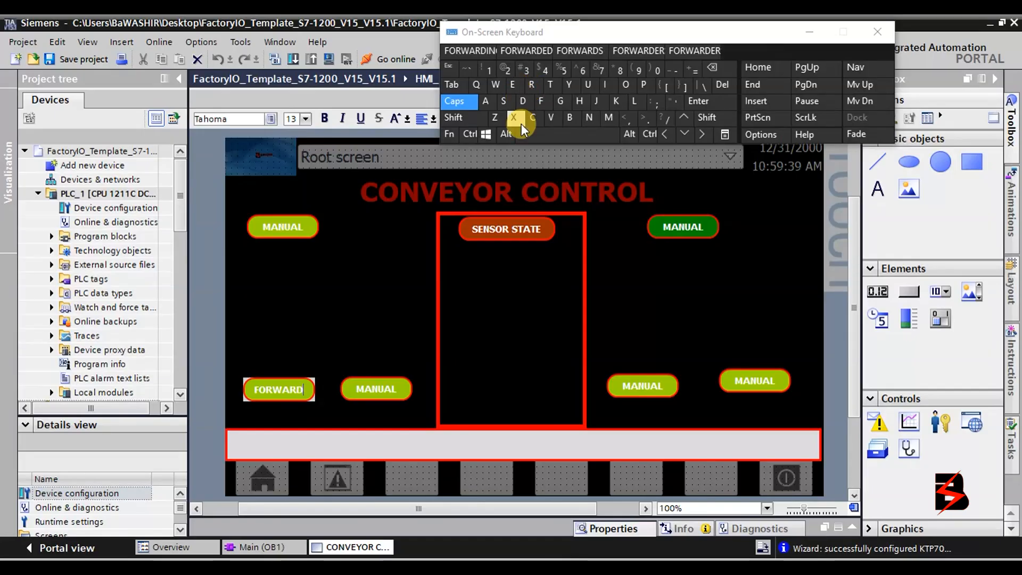
Relabel the second lower-left MANUAL button REVERSE.
{"action": "double_click", "coordinate": [374, 388]}
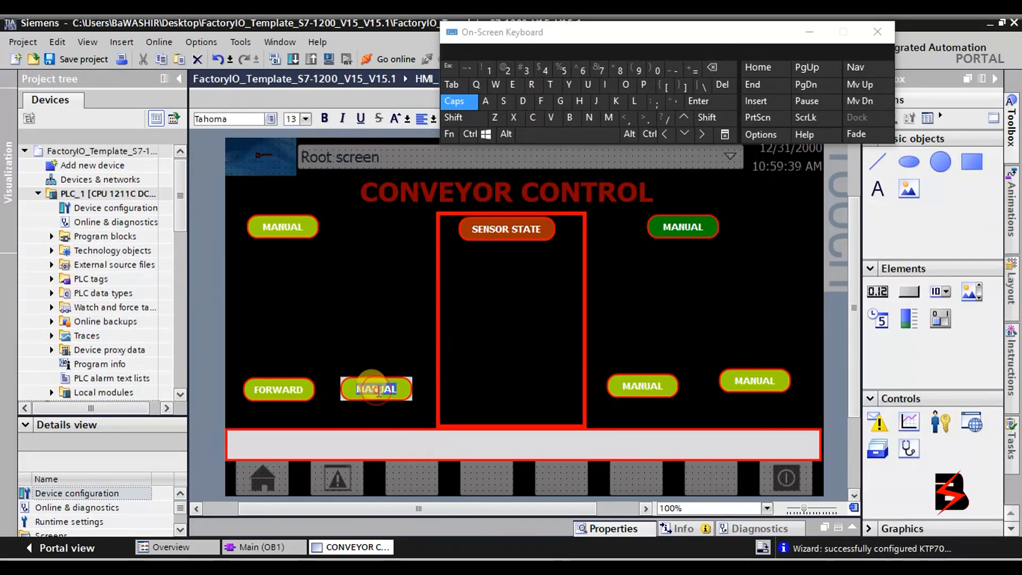
{"action": "left_click", "coordinate": [530, 86]}
{"action": "left_click", "coordinate": [512, 85]}
{"action": "left_click", "coordinate": [551, 117]}
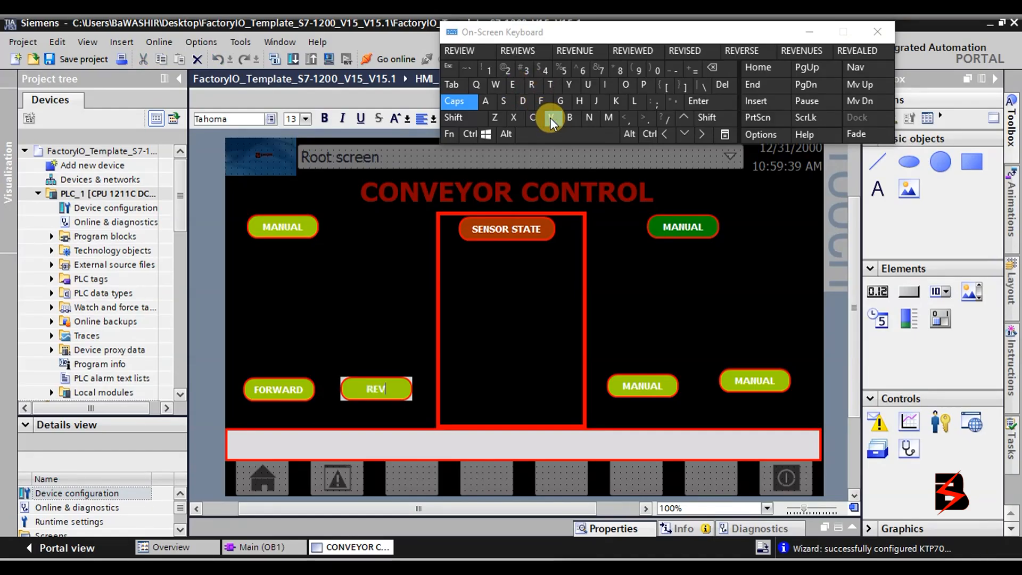
{"action": "left_click", "coordinate": [512, 85]}
{"action": "left_click", "coordinate": [531, 85]}
{"action": "left_click", "coordinate": [503, 102]}
{"action": "left_click", "coordinate": [513, 85]}
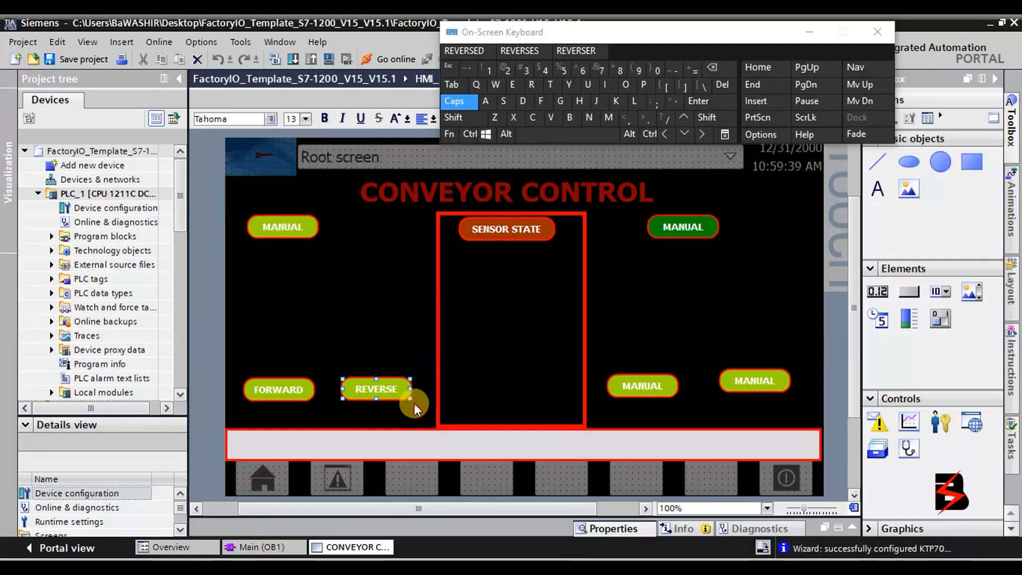
{"action": "left_click", "coordinate": [408, 392]}
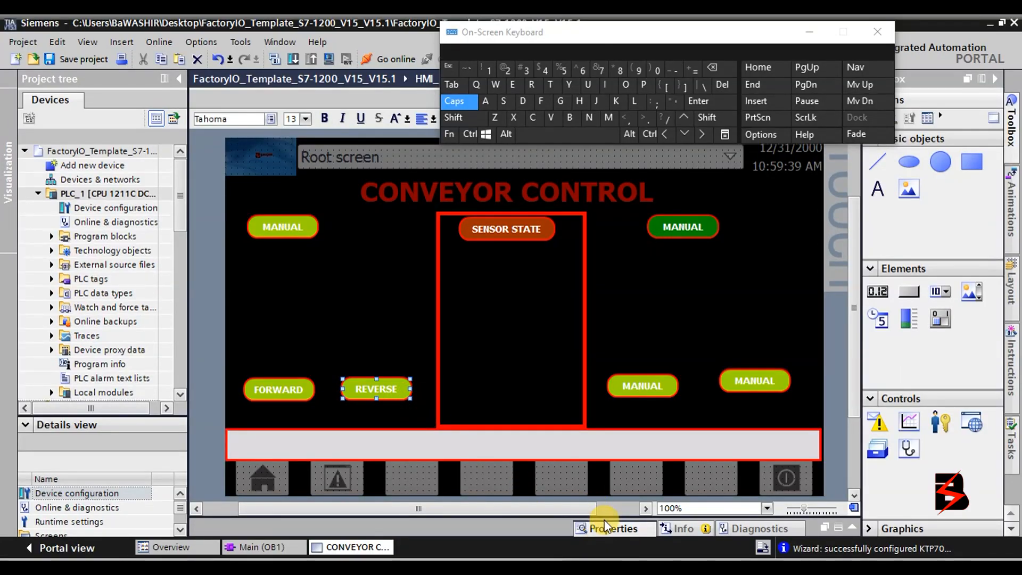
Set the REVERSE and FORWARD buttons' label text colour to black (0, 0, 0).
{"action": "left_click_drag", "start_coordinate": [604, 517], "coordinate": [612, 426]}
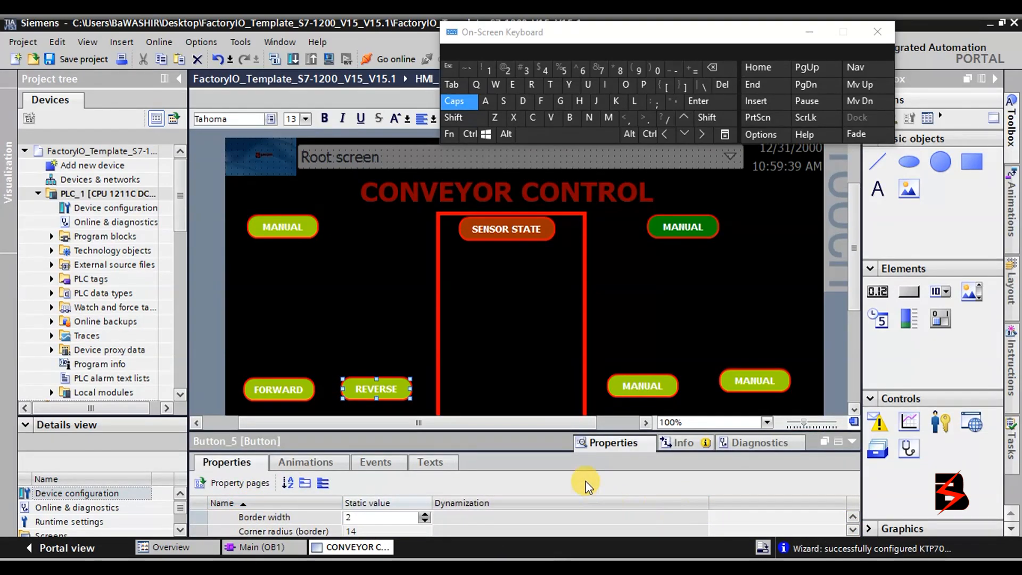
{"action": "left_click_drag", "start_coordinate": [561, 429], "coordinate": [580, 349]}
{"action": "left_click", "coordinate": [856, 264]}
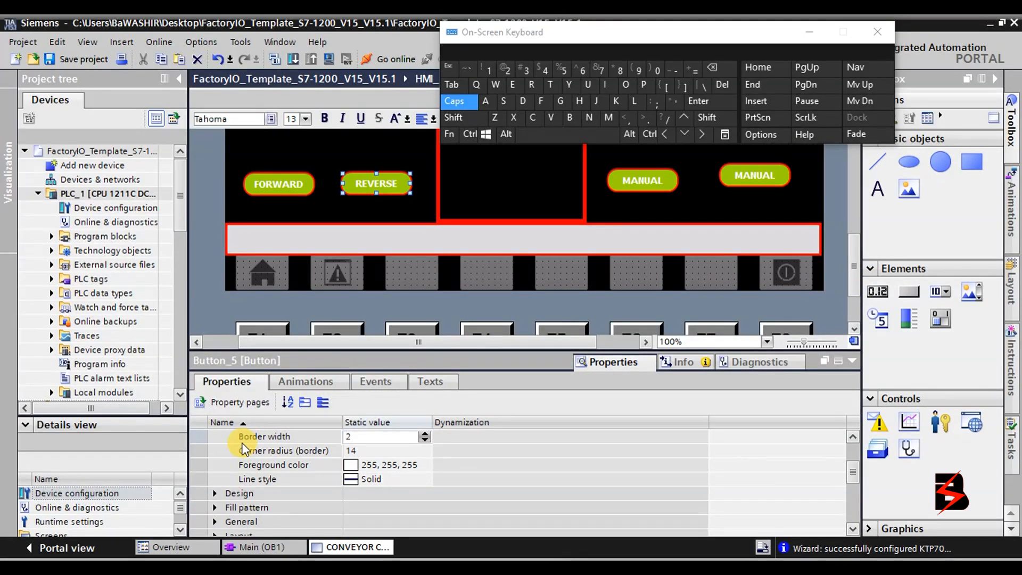
{"action": "left_click", "coordinate": [366, 465]}
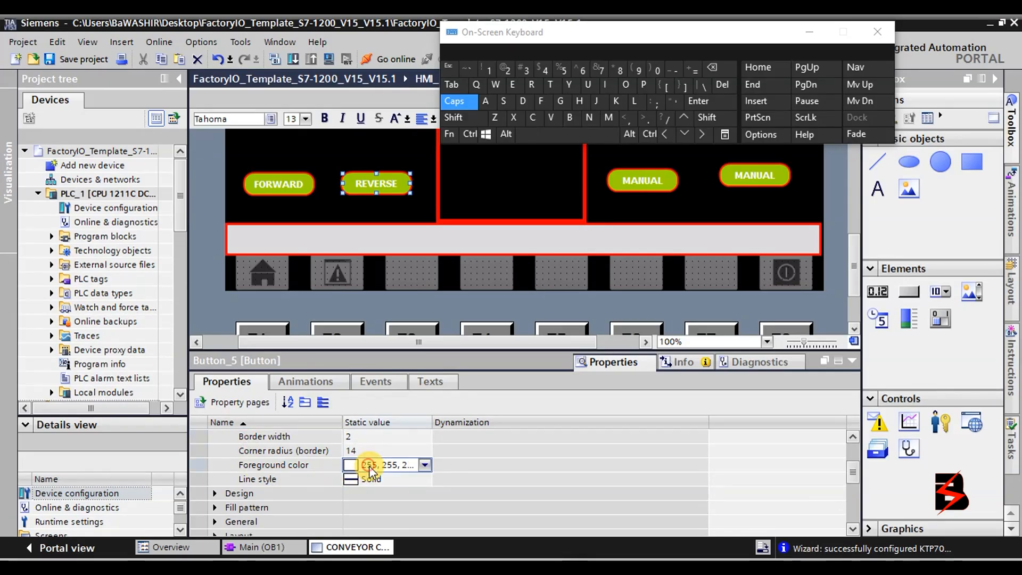
{"action": "left_click", "coordinate": [424, 465]}
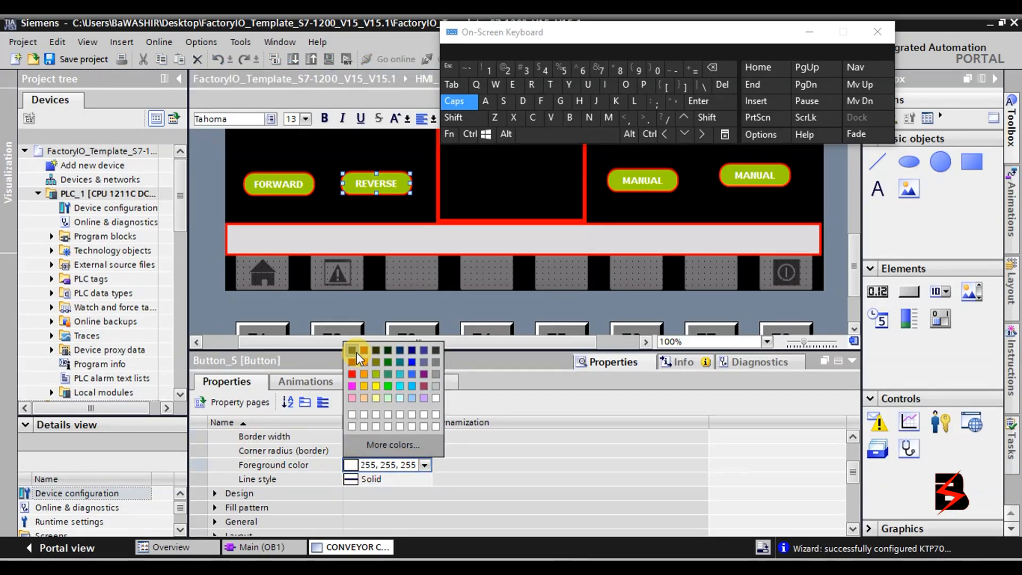
{"action": "left_click", "coordinate": [356, 353]}
{"action": "left_click", "coordinate": [303, 193]}
{"action": "left_click", "coordinate": [424, 465]}
{"action": "left_click", "coordinate": [351, 353]}
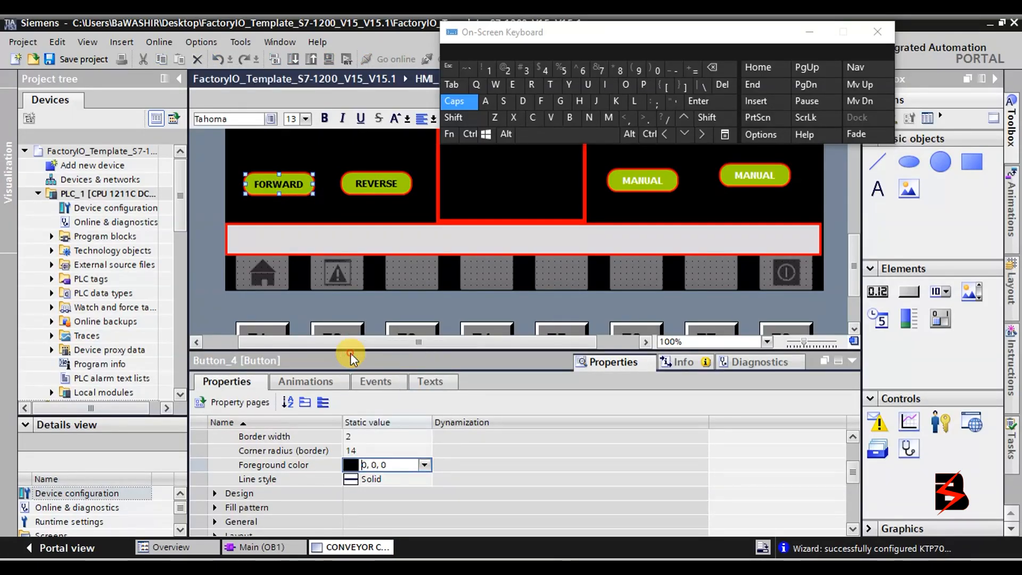
Make both right-hand MANUAL buttons' label text black, aligning the right-most button.
{"action": "left_click", "coordinate": [670, 187]}
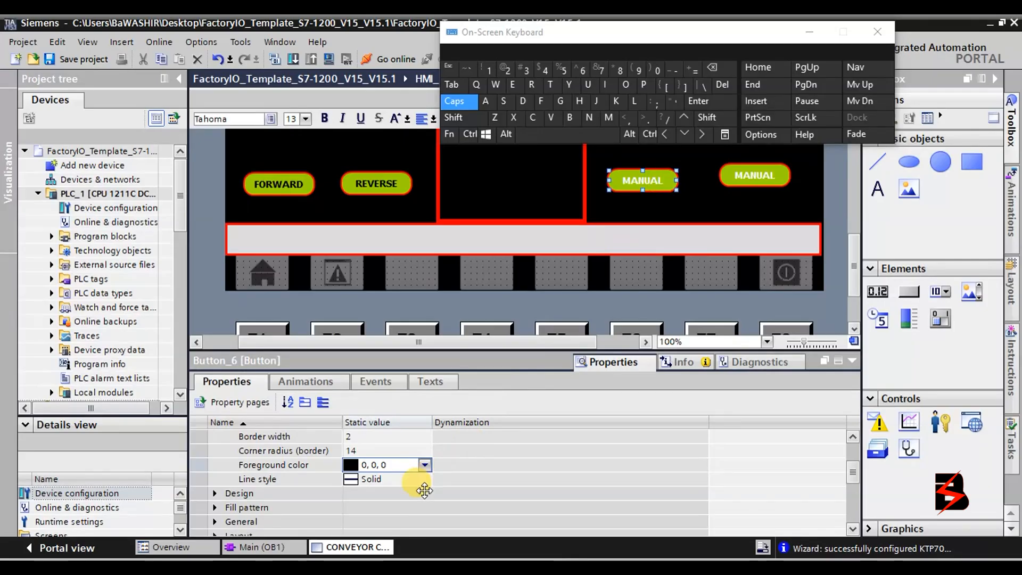
{"action": "left_click", "coordinate": [425, 466]}
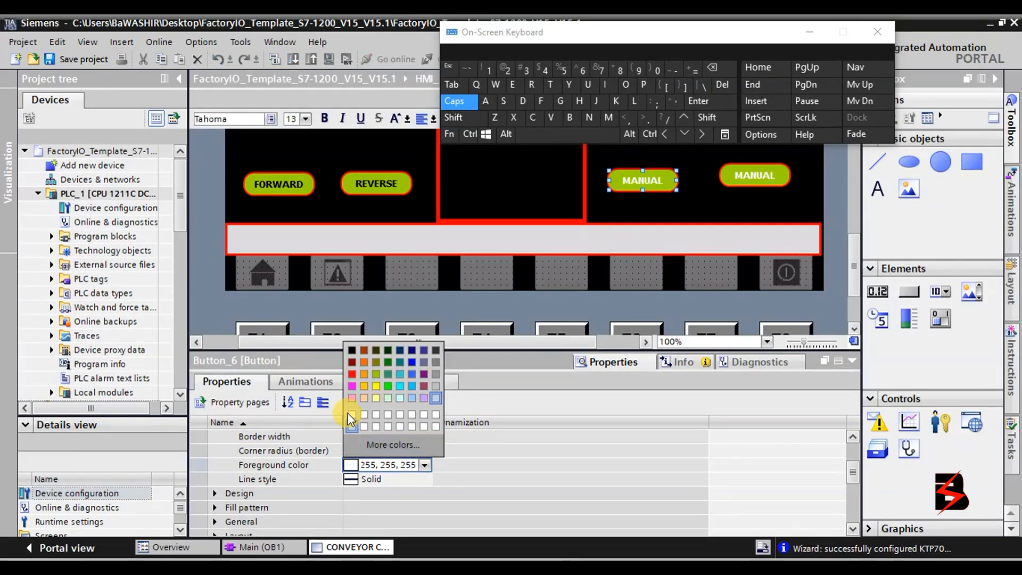
{"action": "left_click", "coordinate": [352, 351]}
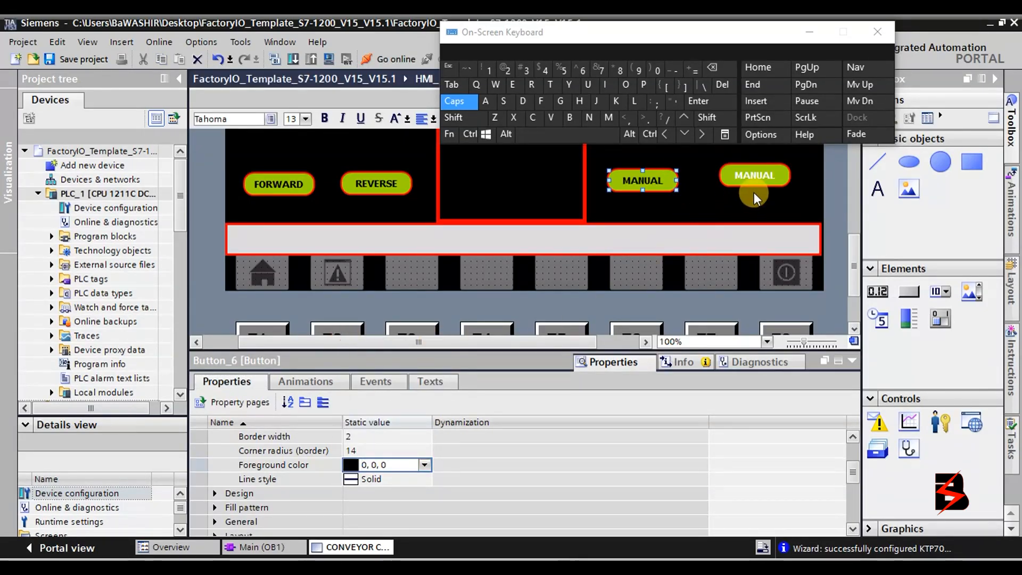
{"action": "left_click", "coordinate": [765, 182]}
{"action": "left_click_drag", "start_coordinate": [765, 183], "coordinate": [765, 188]}
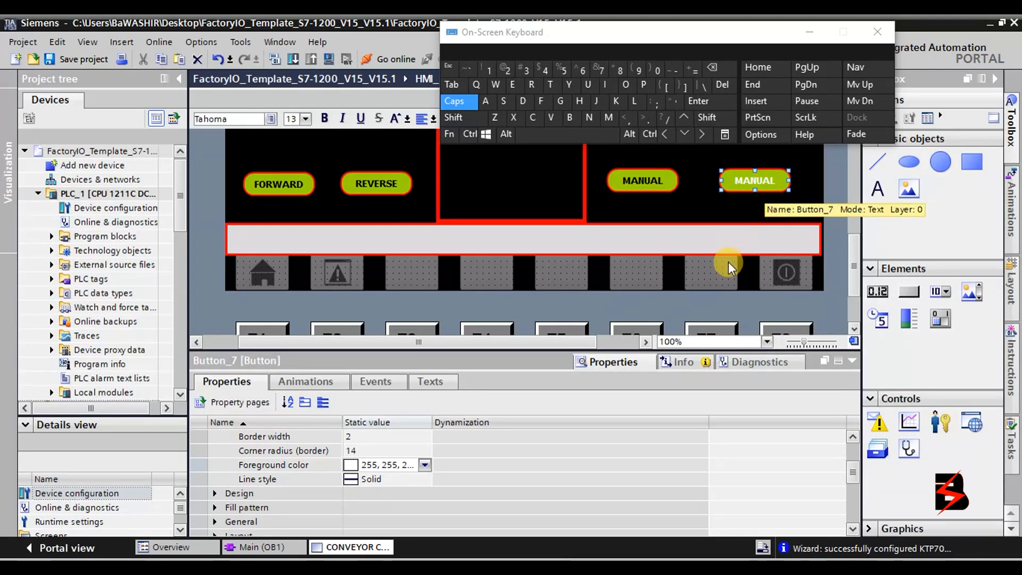
{"action": "left_click", "coordinate": [424, 465]}
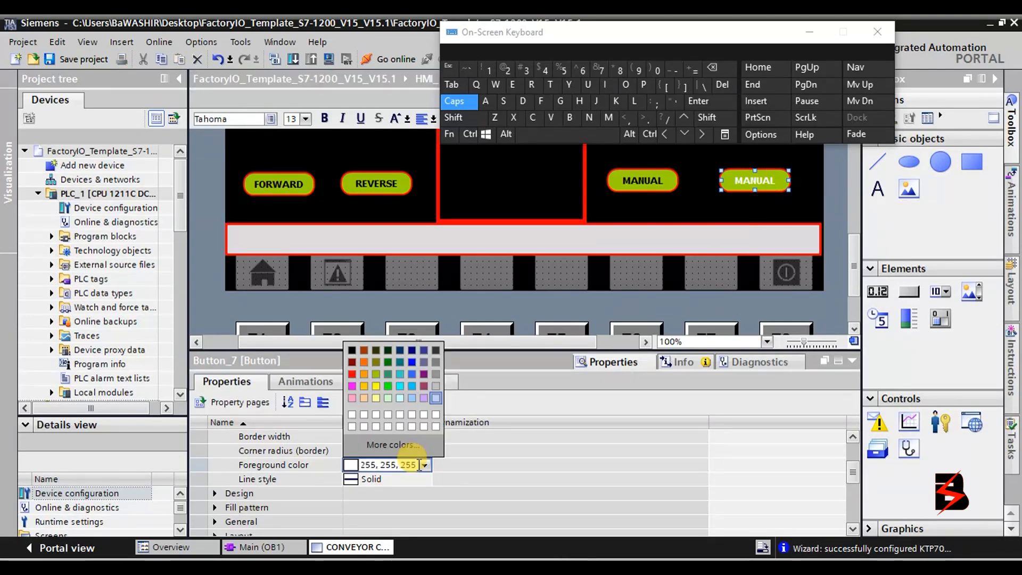
{"action": "left_click", "coordinate": [355, 352]}
{"action": "left_click", "coordinate": [663, 180]}
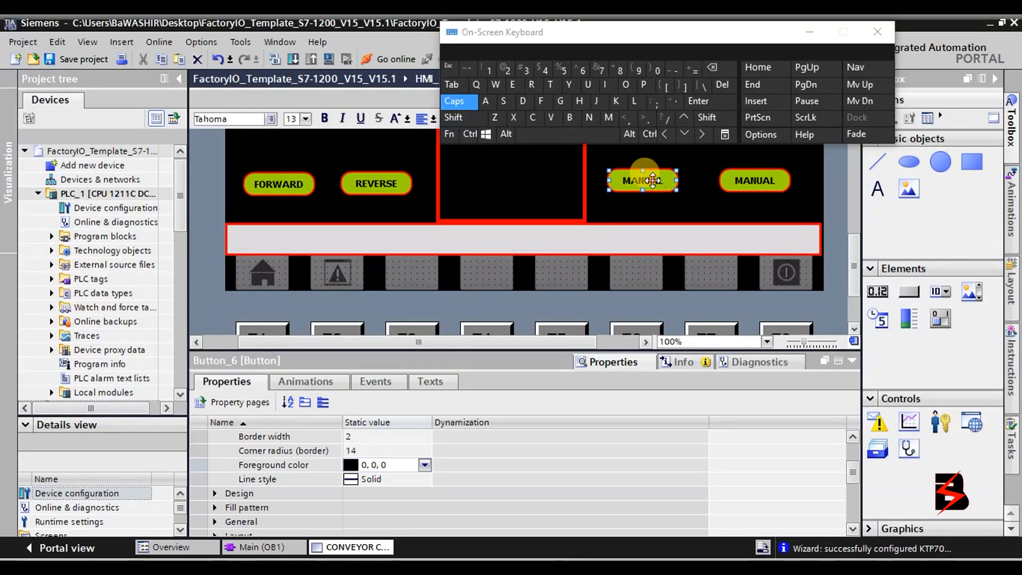
Relabel the first lower-right MANUAL button START.
{"action": "double_click", "coordinate": [650, 180]}
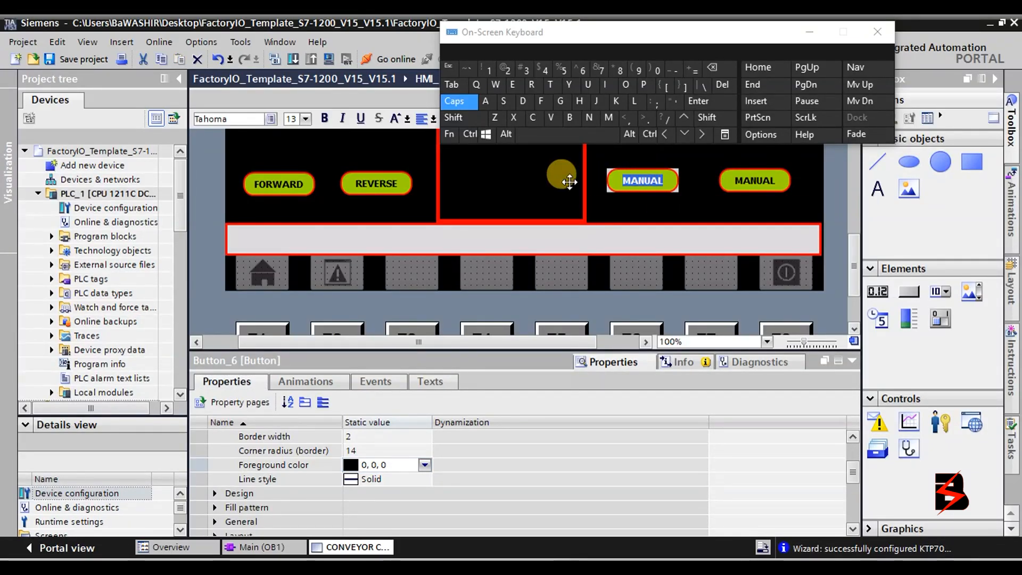
{"action": "left_click", "coordinate": [503, 101]}
{"action": "left_click", "coordinate": [549, 84]}
{"action": "left_click", "coordinate": [486, 101]}
{"action": "left_click", "coordinate": [532, 85]}
{"action": "left_click", "coordinate": [549, 85]}
Relabel the right-most MANUAL button STOP.
{"action": "left_click", "coordinate": [763, 181]}
{"action": "double_click", "coordinate": [763, 181]}
{"action": "left_click", "coordinate": [503, 101]}
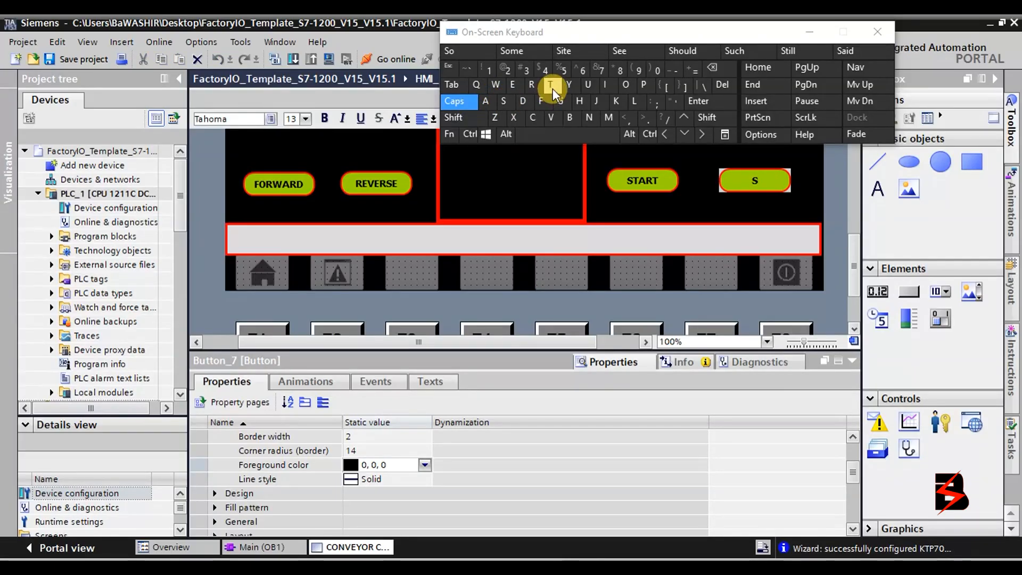
{"action": "left_click", "coordinate": [551, 87]}
{"action": "left_click", "coordinate": [624, 86]}
{"action": "left_click", "coordinate": [648, 87]}
{"action": "left_click", "coordinate": [599, 188]}
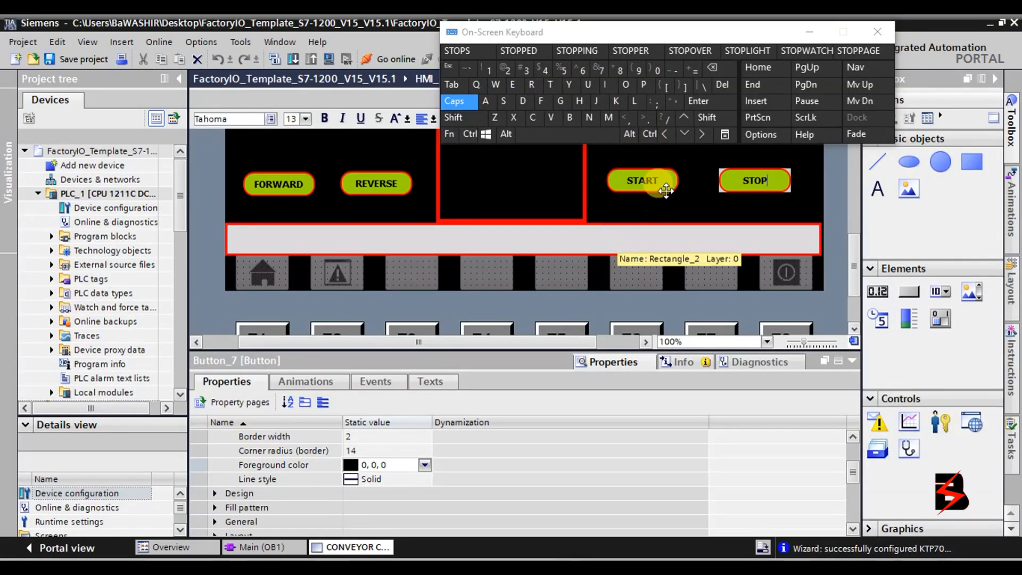
{"action": "left_click", "coordinate": [642, 179]}
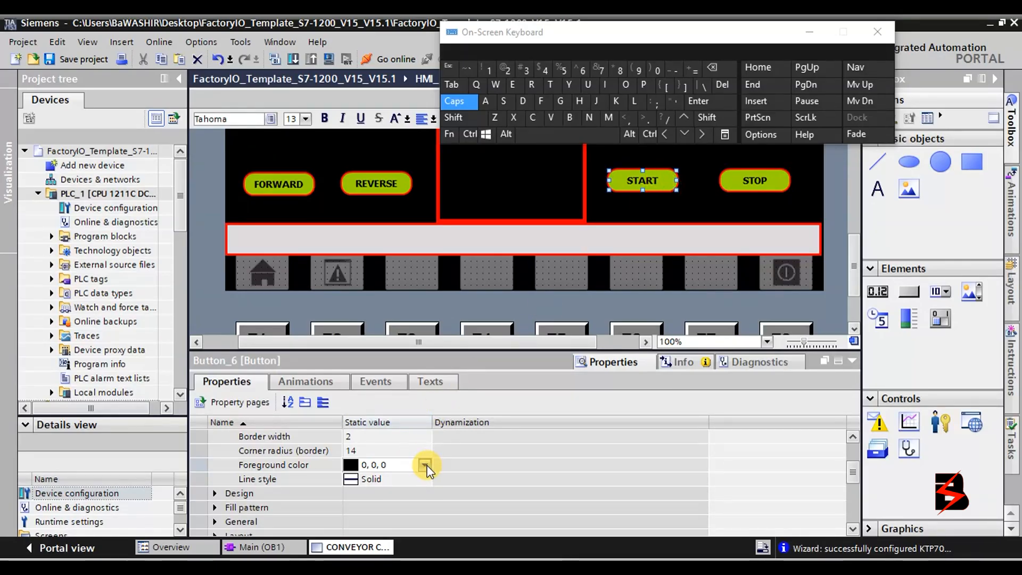
Give the START button a dark green (0, 130, 0) background fill.
{"action": "left_click", "coordinate": [852, 437]}
{"action": "left_click", "coordinate": [853, 437]}
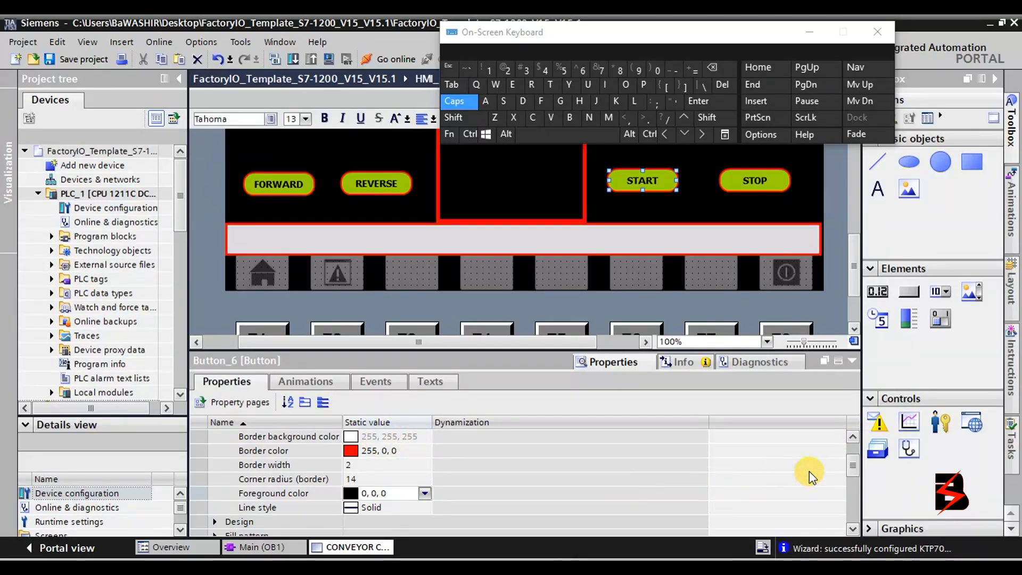
{"action": "scroll", "coordinate": [855, 469], "scroll_direction": "down", "scroll_amount": 3}
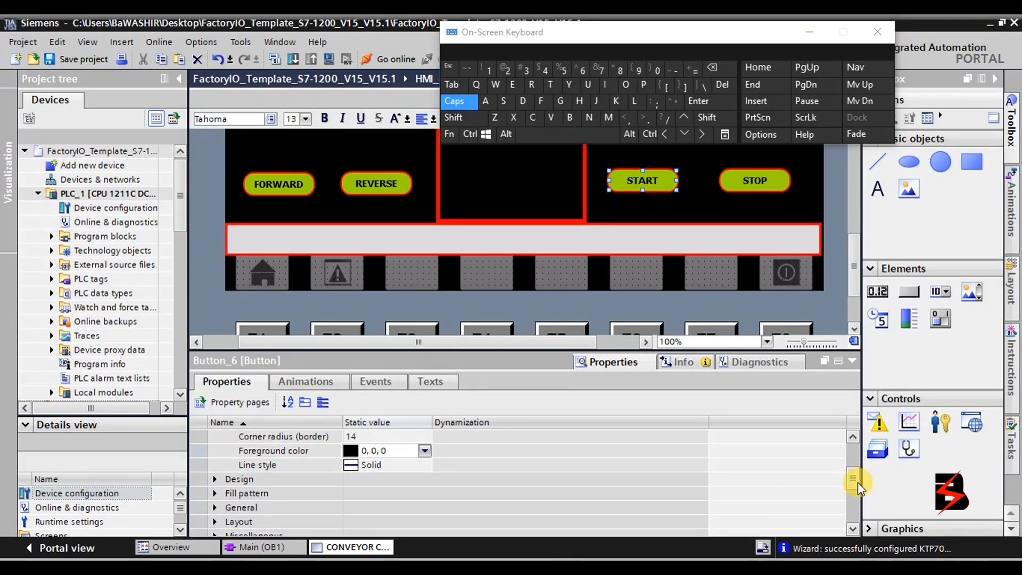
{"action": "left_click", "coordinate": [215, 493]}
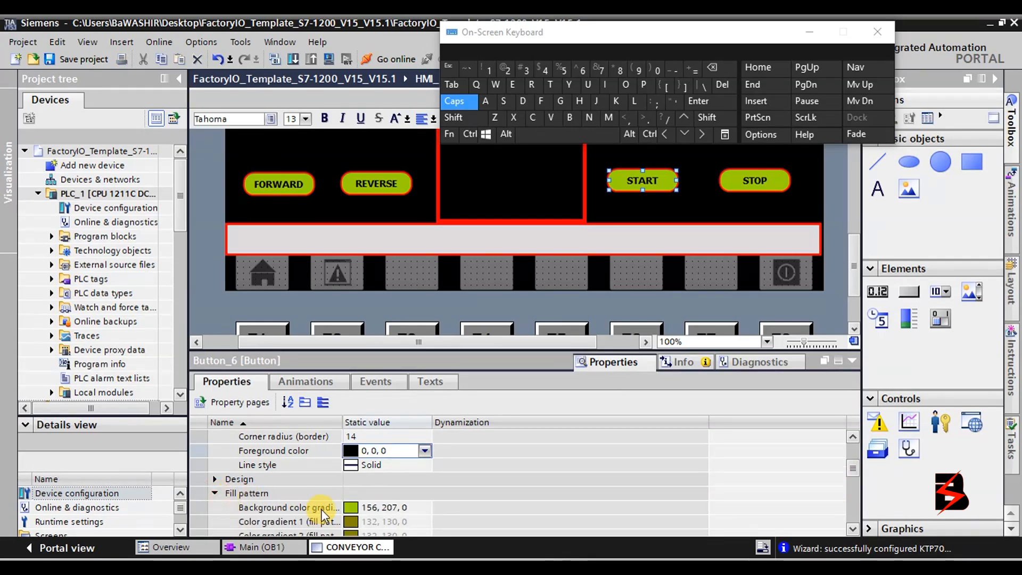
{"action": "left_click", "coordinate": [414, 507]}
{"action": "left_click", "coordinate": [424, 507]}
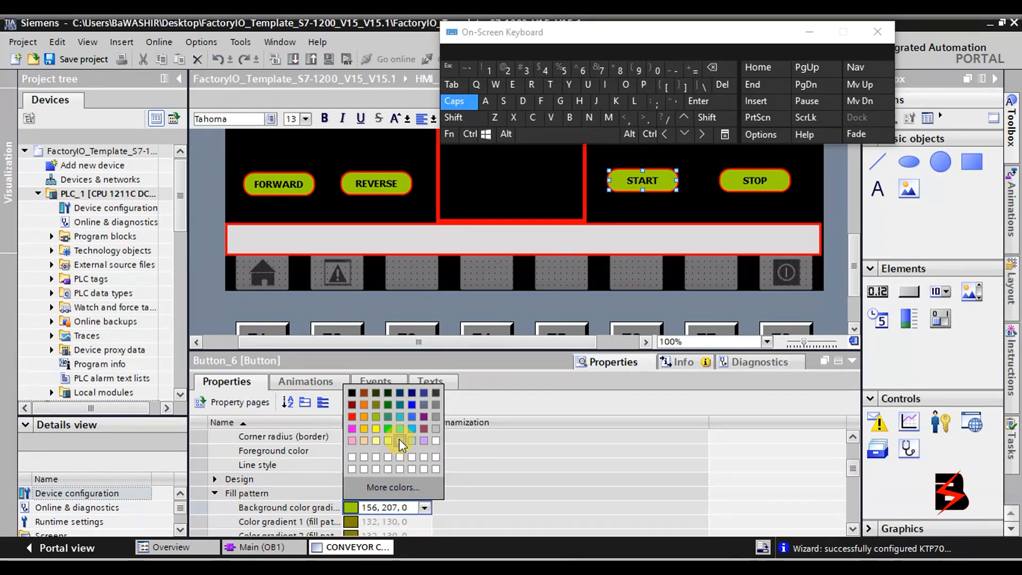
{"action": "left_click", "coordinate": [388, 402]}
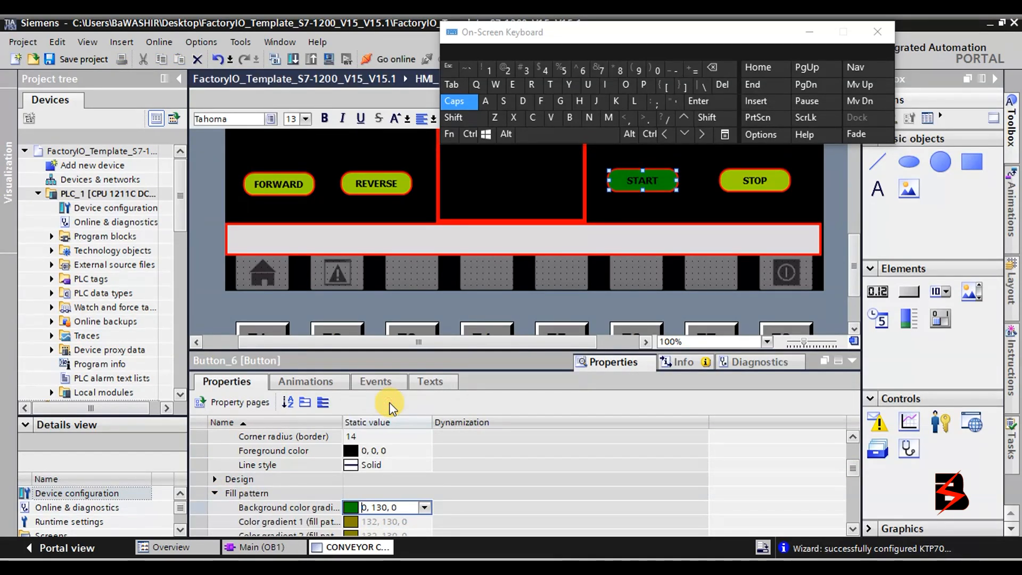
Give the STOP button a red (255, 0, 0) background fill.
{"action": "left_click", "coordinate": [782, 179]}
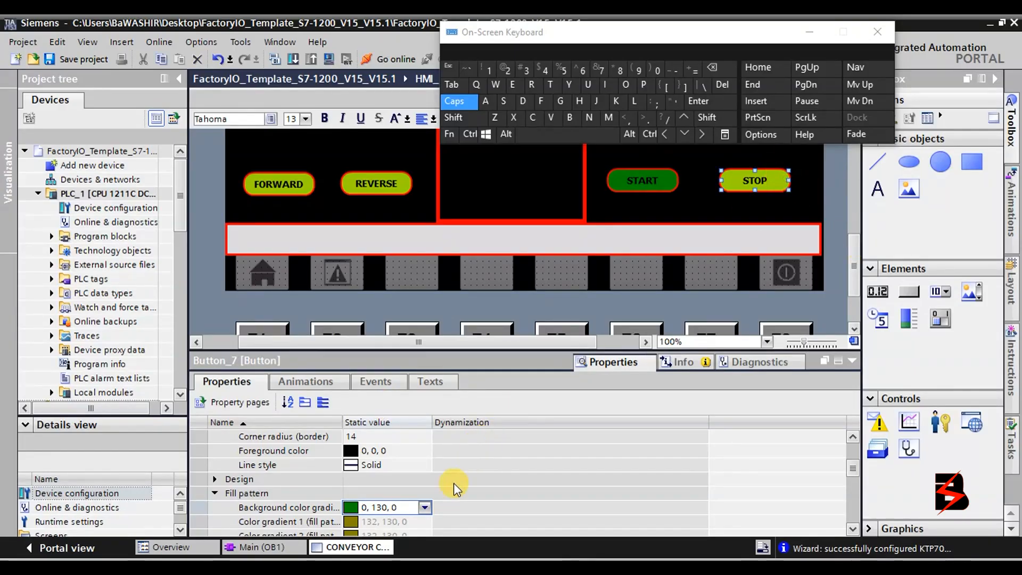
{"action": "left_click", "coordinate": [427, 508]}
{"action": "left_click", "coordinate": [426, 482]}
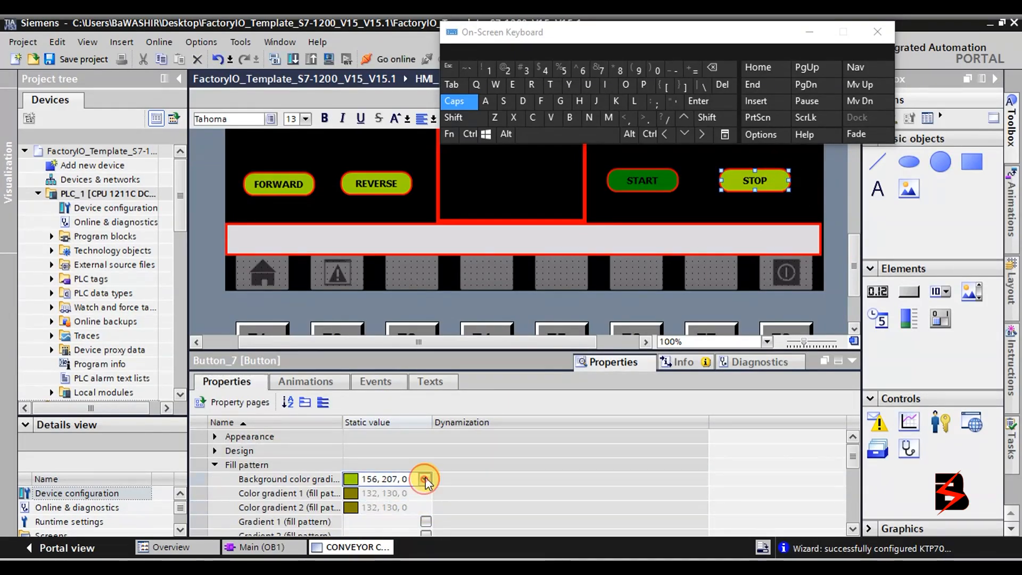
{"action": "left_click", "coordinate": [424, 479]}
{"action": "left_click", "coordinate": [349, 390]}
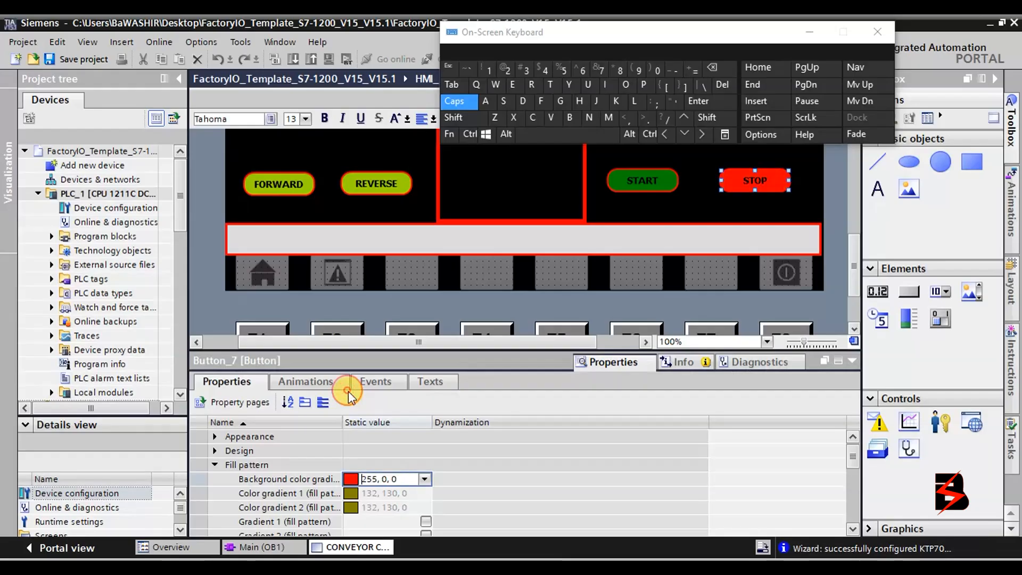
{"action": "left_click", "coordinate": [811, 214]}
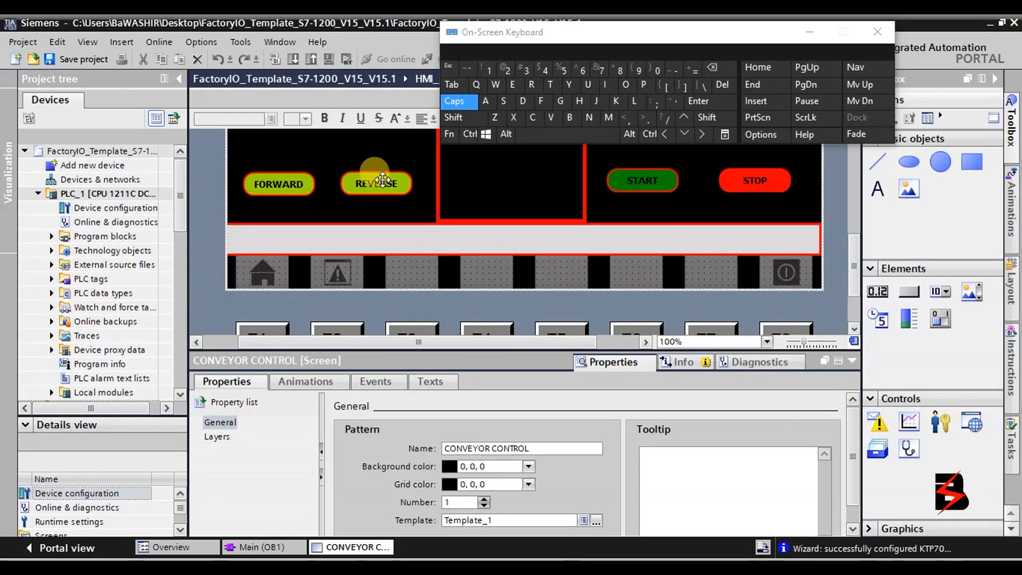
Align FORWARD and REVERSE level with START and STOP, and collapse the properties panel.
{"action": "left_click_drag", "start_coordinate": [398, 180], "coordinate": [388, 182]}
{"action": "left_click", "coordinate": [298, 175]}
{"action": "left_click_drag", "start_coordinate": [306, 173], "coordinate": [296, 184]}
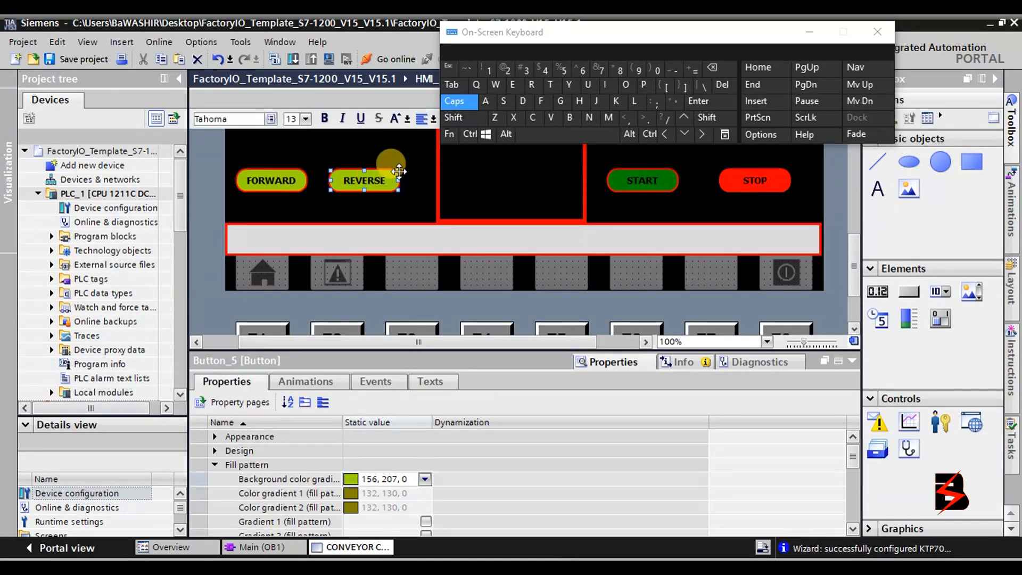
{"action": "key", "text": "Right"}
{"action": "key", "text": "Right"}
{"action": "key", "text": "Right"}
{"action": "key", "text": "Right"}
{"action": "key", "text": "Right"}
{"action": "key", "text": "Right"}
{"action": "key", "text": "Right"}
{"action": "key", "text": "Right"}
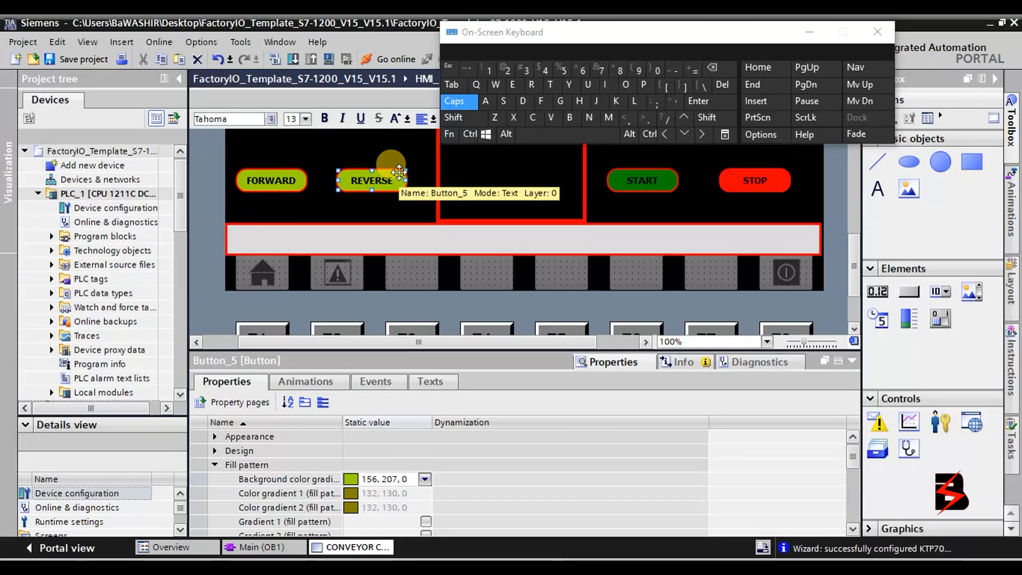
{"action": "left_click", "coordinate": [853, 361]}
{"action": "scroll", "coordinate": [798, 348], "scroll_direction": "up", "scroll_amount": 5}
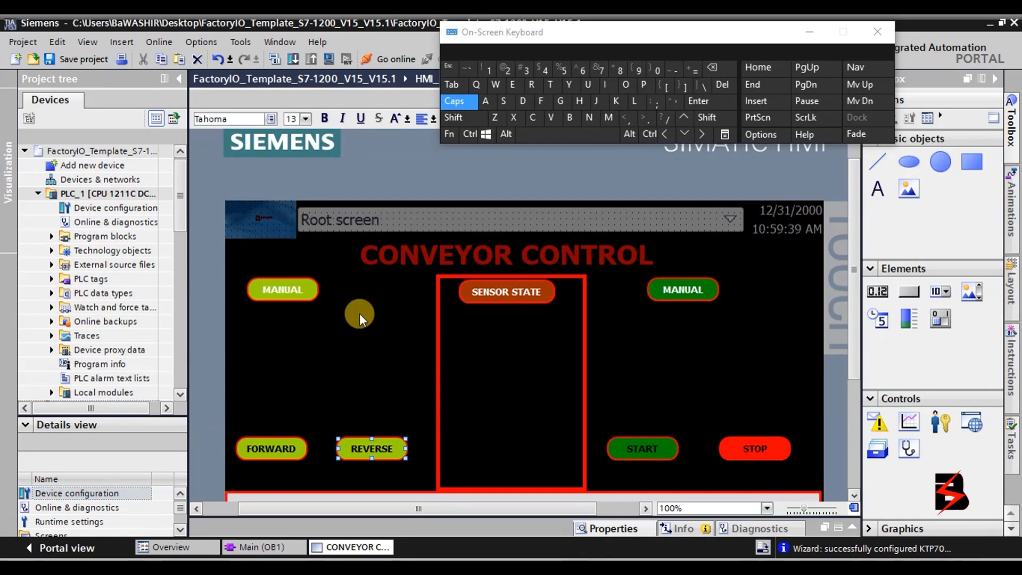
Nudge the left MANUAL button right and relabel the top-right MANUAL button AUTOMATIC.
{"action": "left_click_drag", "start_coordinate": [299, 287], "coordinate": [324, 288]}
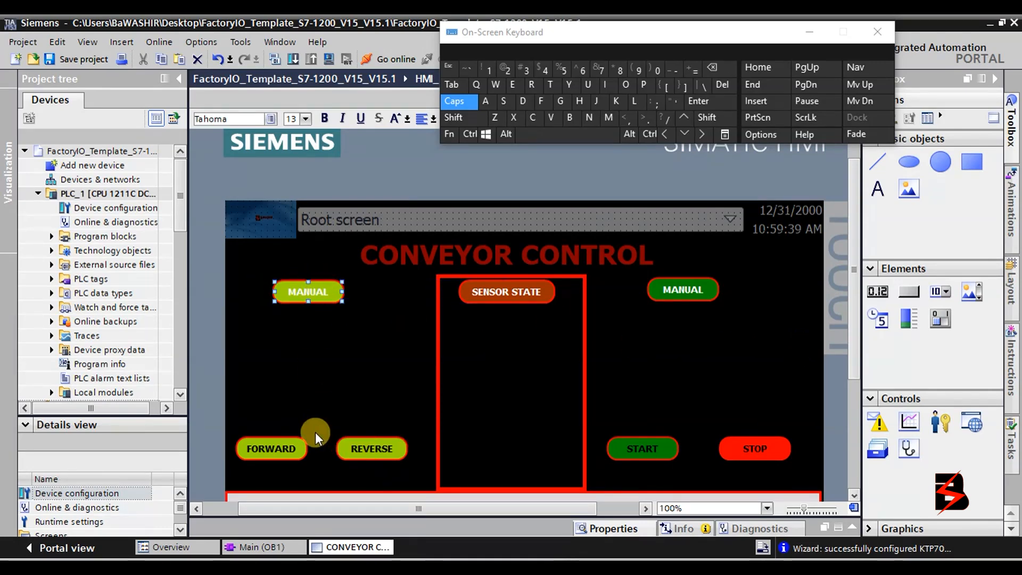
{"action": "double_click", "coordinate": [701, 294]}
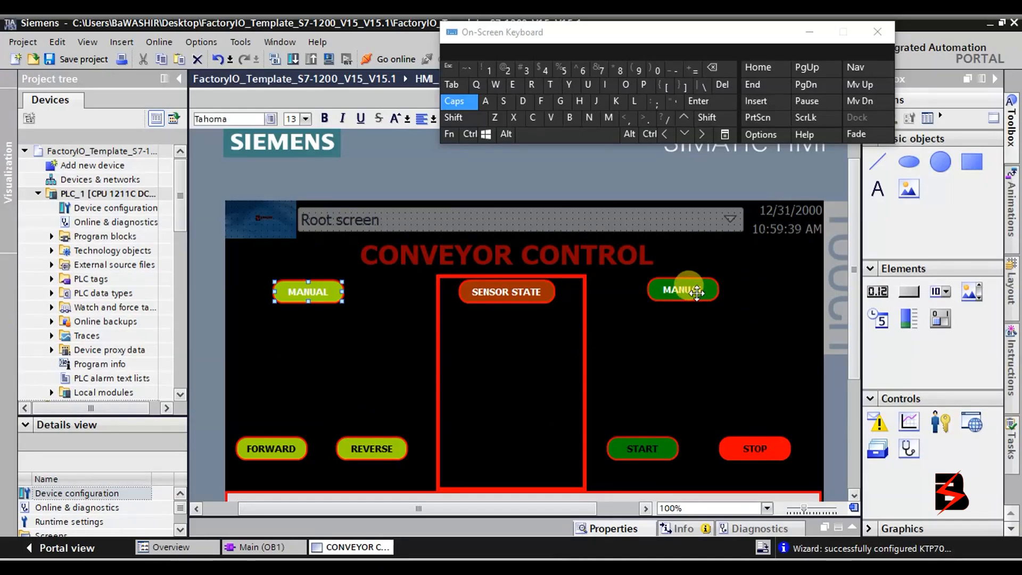
{"action": "left_click", "coordinate": [494, 105]}
{"action": "left_click", "coordinate": [589, 85]}
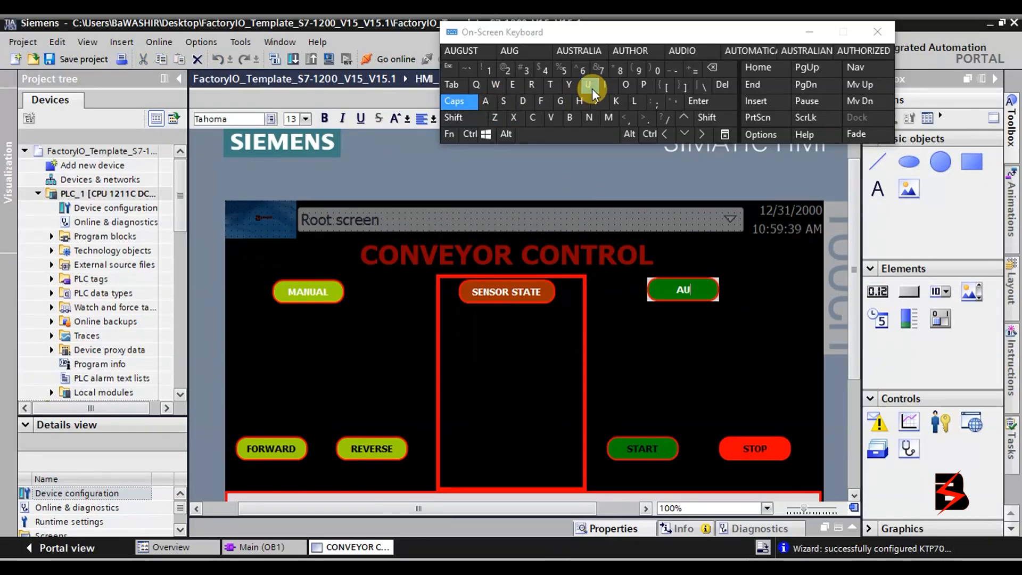
{"action": "left_click", "coordinate": [552, 85]}
{"action": "left_click", "coordinate": [628, 84]}
{"action": "left_click", "coordinate": [609, 116]}
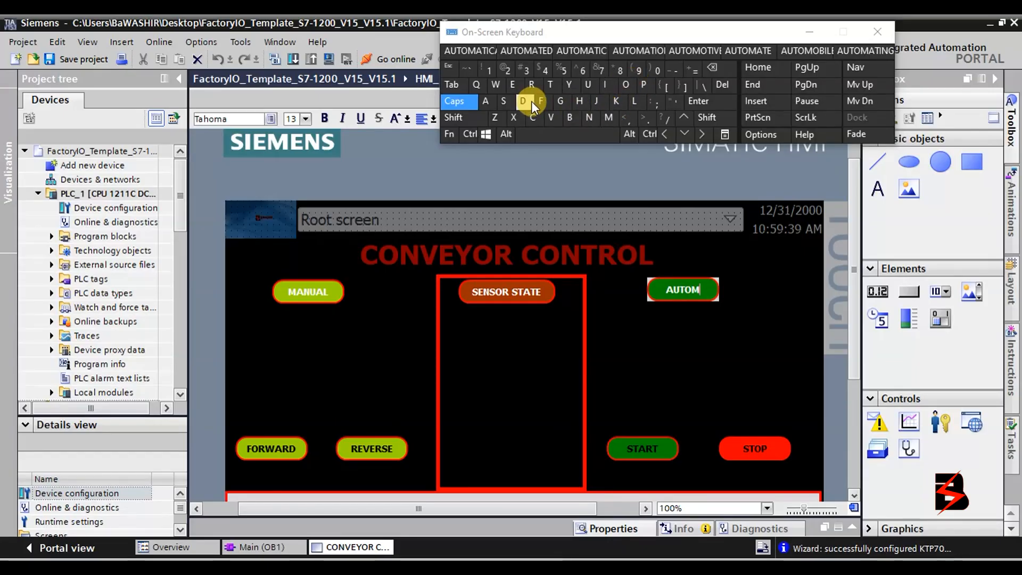
{"action": "left_click", "coordinate": [493, 101]}
{"action": "left_click", "coordinate": [559, 85]}
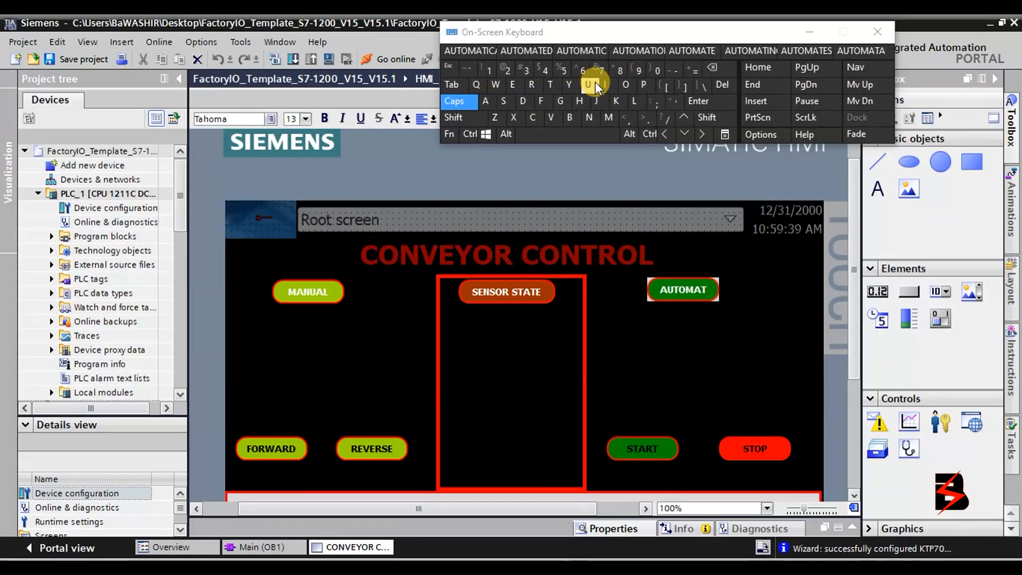
{"action": "left_click", "coordinate": [603, 82]}
{"action": "left_click", "coordinate": [536, 118]}
{"action": "left_click", "coordinate": [744, 358]}
{"action": "left_click", "coordinate": [317, 297]}
{"action": "left_click", "coordinate": [317, 297]}
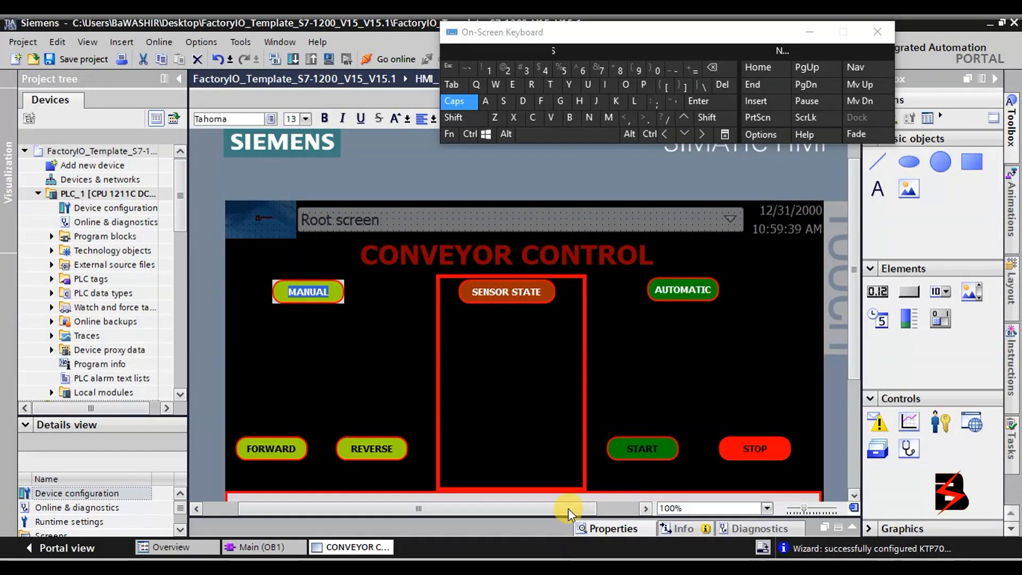
Bring up the MANUAL button's Appearance properties in the Inspector.
{"action": "left_click_drag", "start_coordinate": [566, 517], "coordinate": [589, 377]}
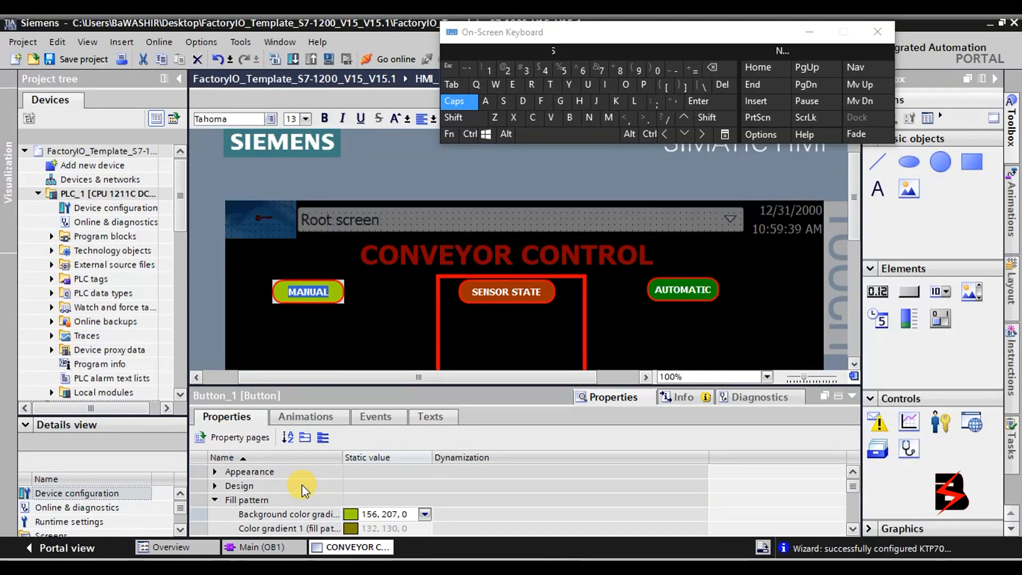
{"action": "left_click", "coordinate": [852, 529]}
{"action": "left_click", "coordinate": [852, 529]}
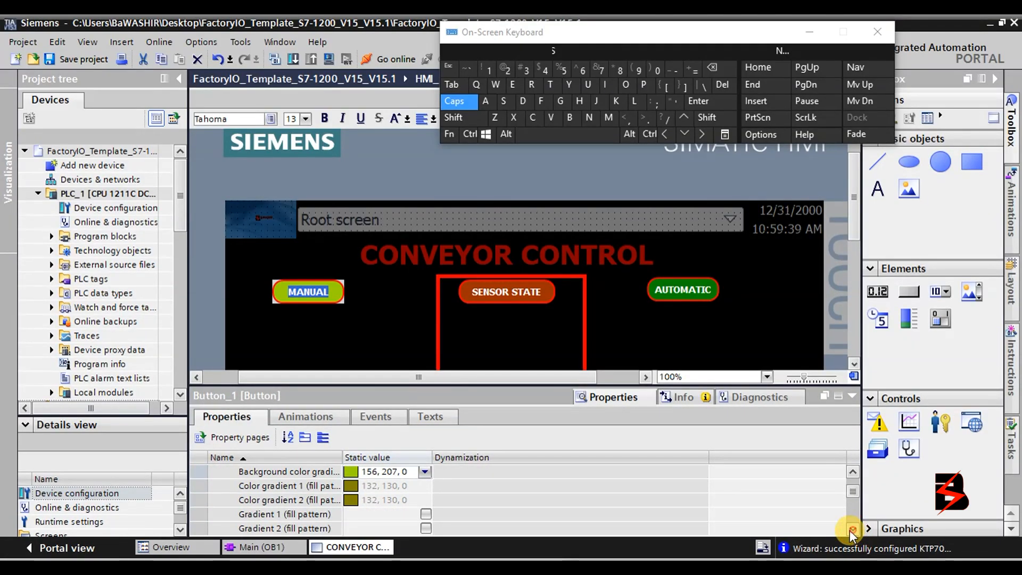
{"action": "left_click", "coordinate": [853, 471]}
{"action": "left_click", "coordinate": [853, 472]}
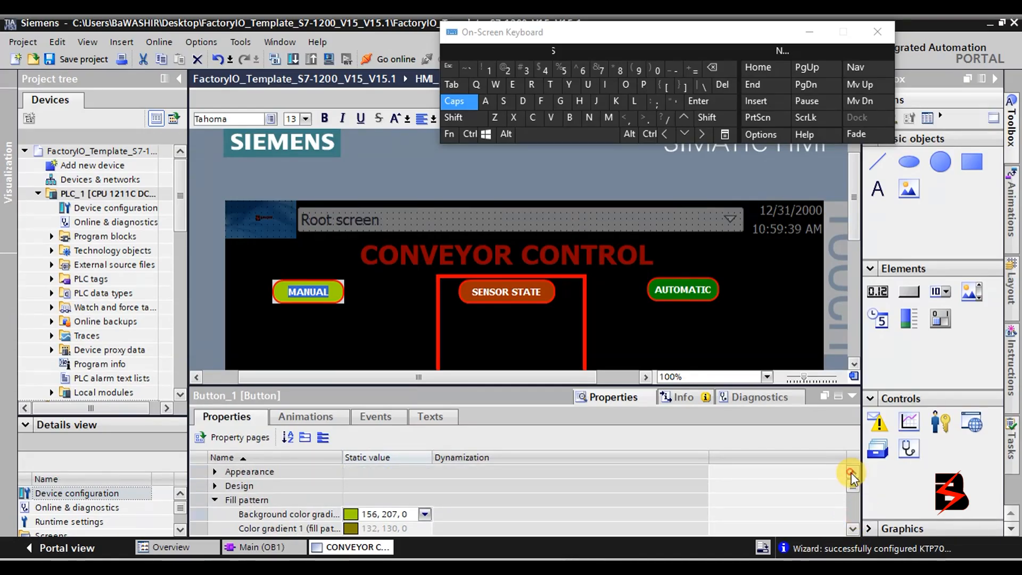
{"action": "left_click", "coordinate": [212, 472]}
{"action": "left_click", "coordinate": [215, 473]}
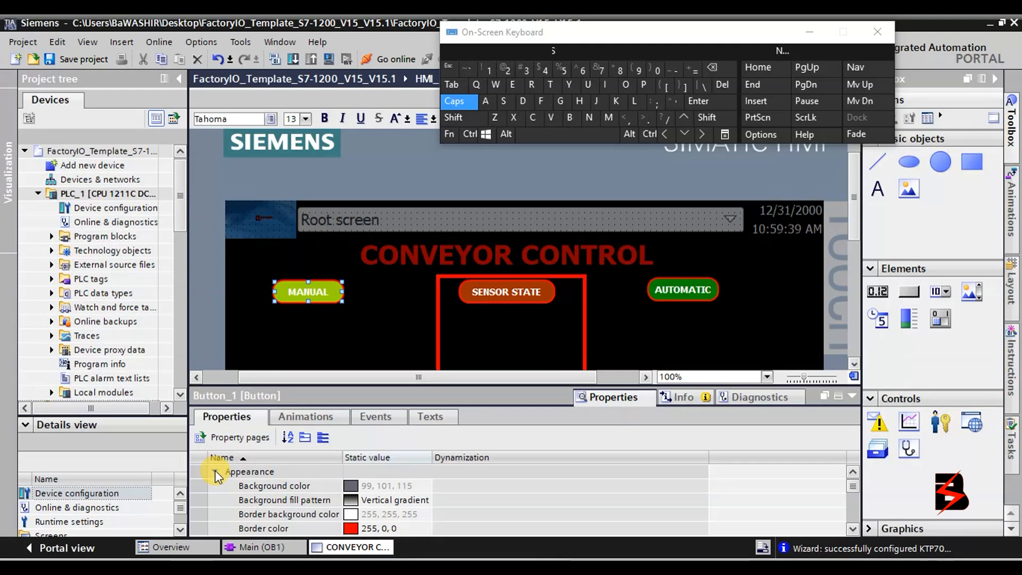
Set the MANUAL label's foreground colour to dark green (0, 48, 0).
{"action": "left_click", "coordinate": [849, 531]}
{"action": "left_click", "coordinate": [849, 531]}
{"action": "left_click", "coordinate": [850, 531]}
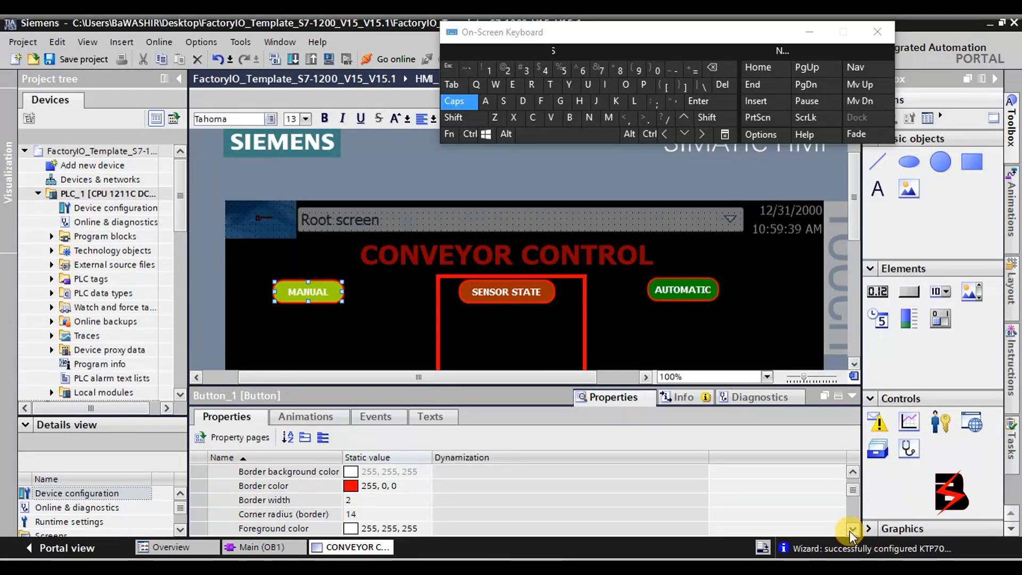
{"action": "left_click", "coordinate": [849, 531]}
{"action": "left_click", "coordinate": [849, 532]}
{"action": "left_click", "coordinate": [424, 500]}
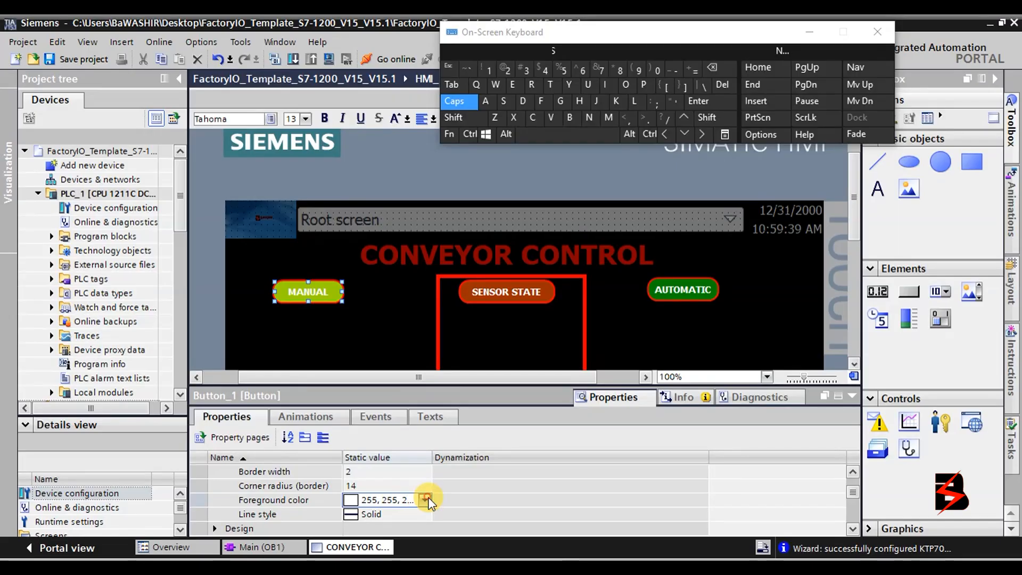
{"action": "left_click", "coordinate": [425, 499]}
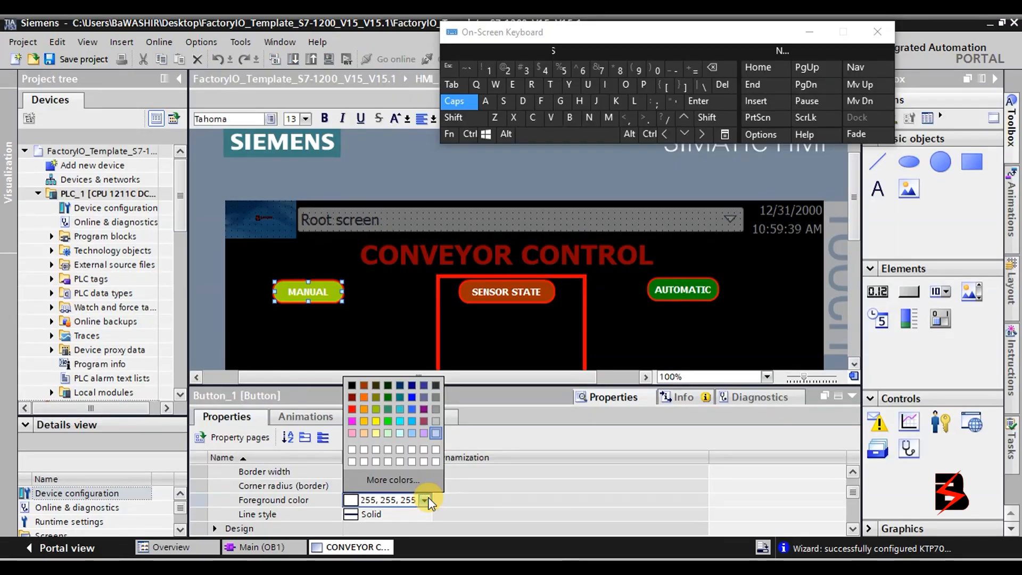
{"action": "left_click", "coordinate": [388, 386]}
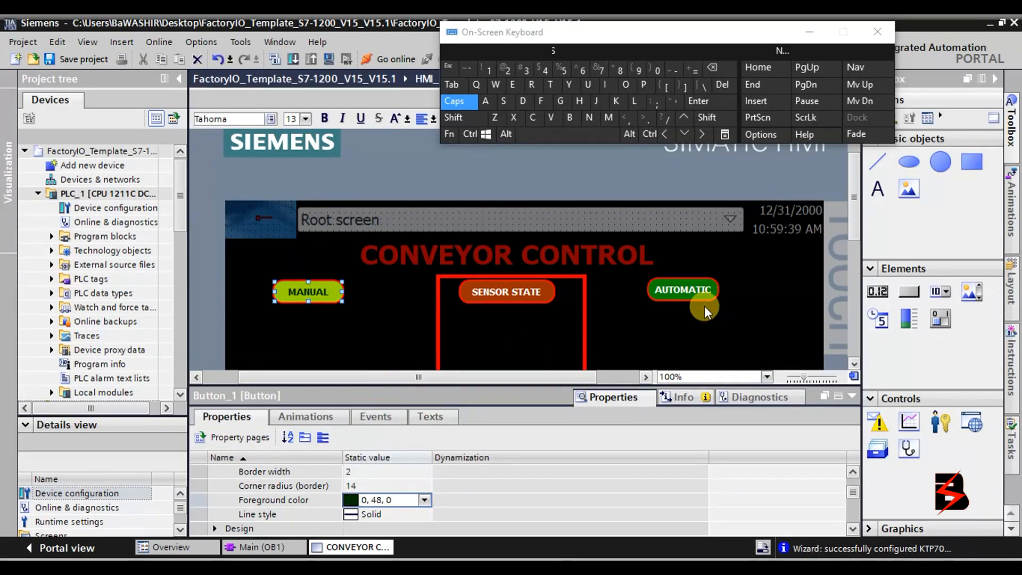
{"action": "left_click", "coordinate": [798, 349]}
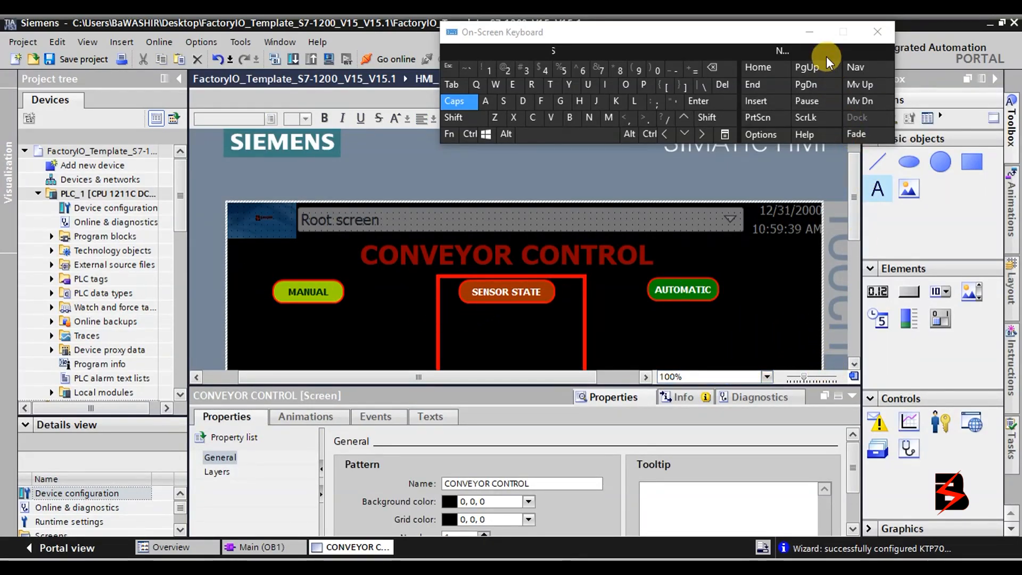
Place a new text label inside the SENSOR STATE box.
{"action": "left_click", "coordinate": [809, 34]}
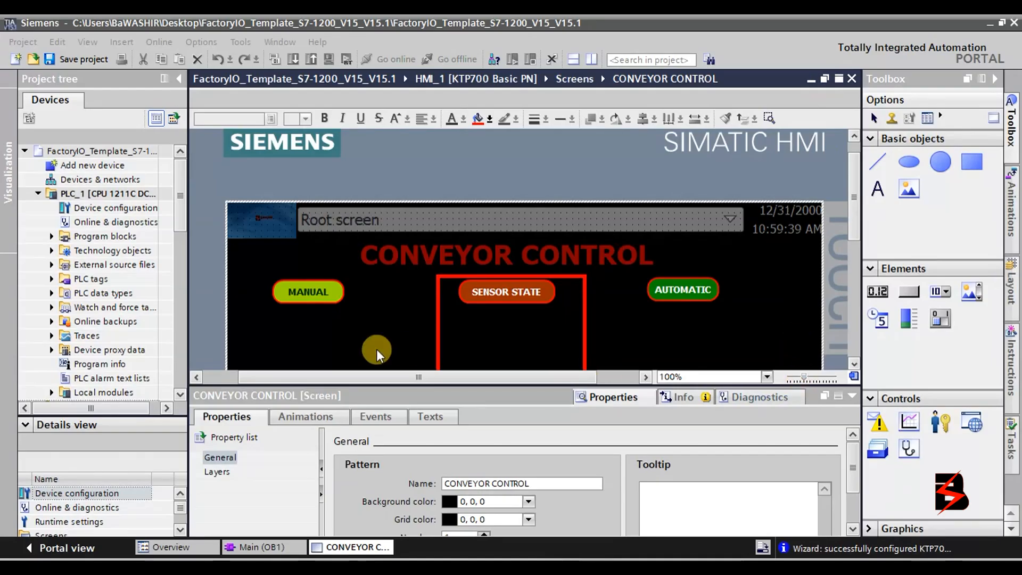
{"action": "left_click", "coordinate": [851, 395]}
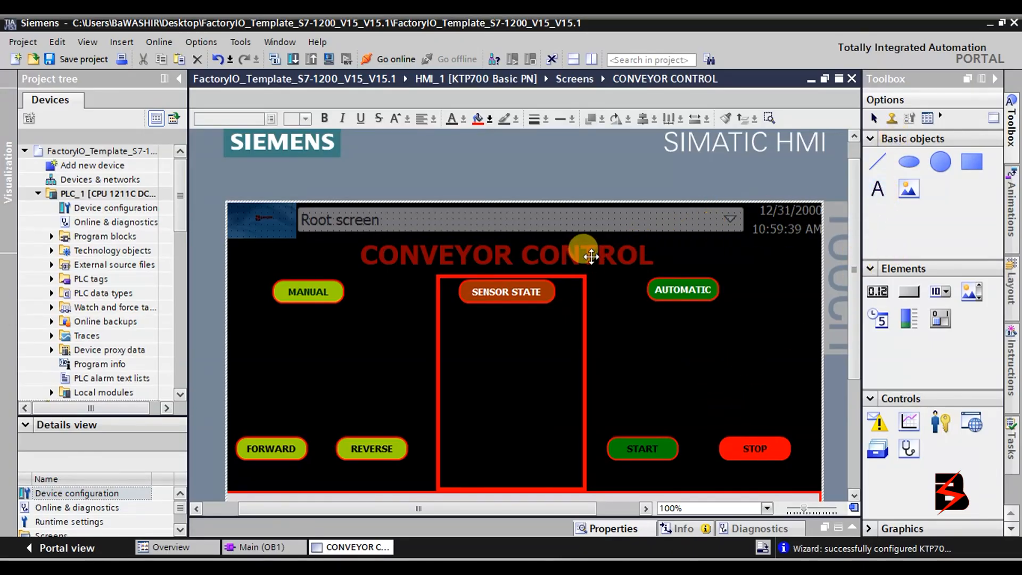
{"action": "left_click", "coordinate": [878, 189]}
{"action": "left_click", "coordinate": [461, 344]}
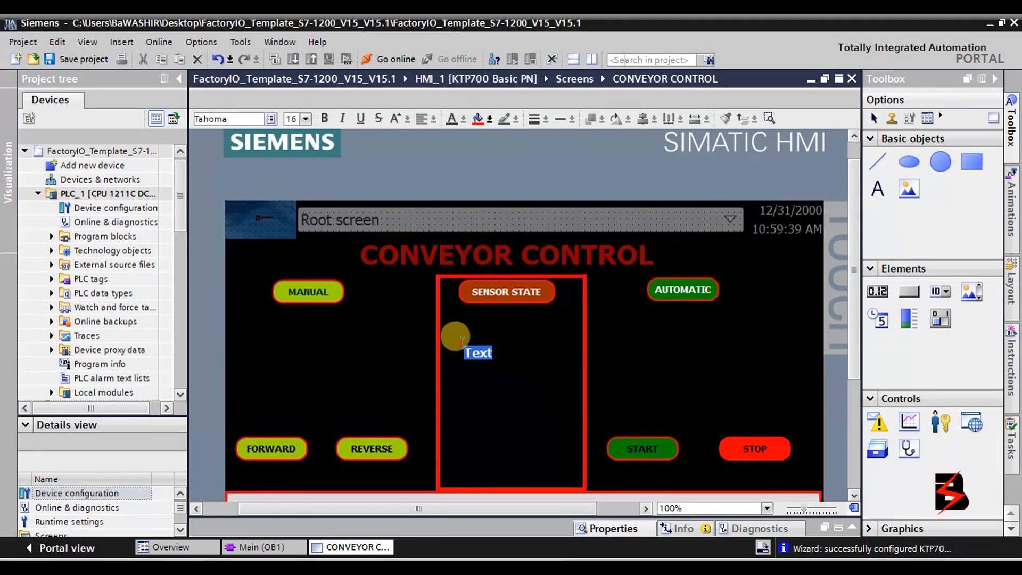
Enter FRONT_S as the label text using the on-screen keyboard.
{"action": "left_click", "coordinate": [420, 568]}
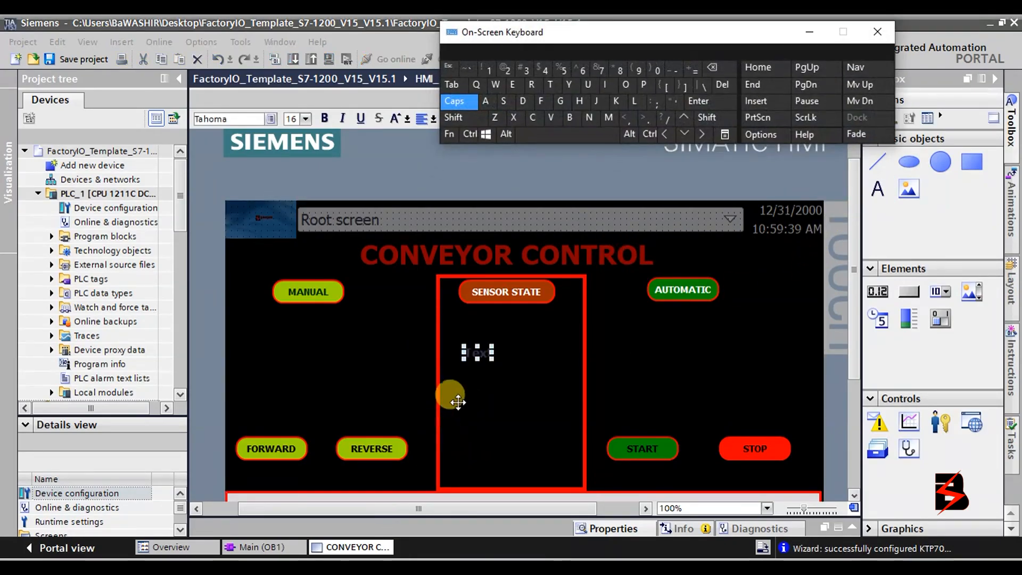
{"action": "left_click", "coordinate": [481, 349]}
{"action": "double_click", "coordinate": [479, 351]}
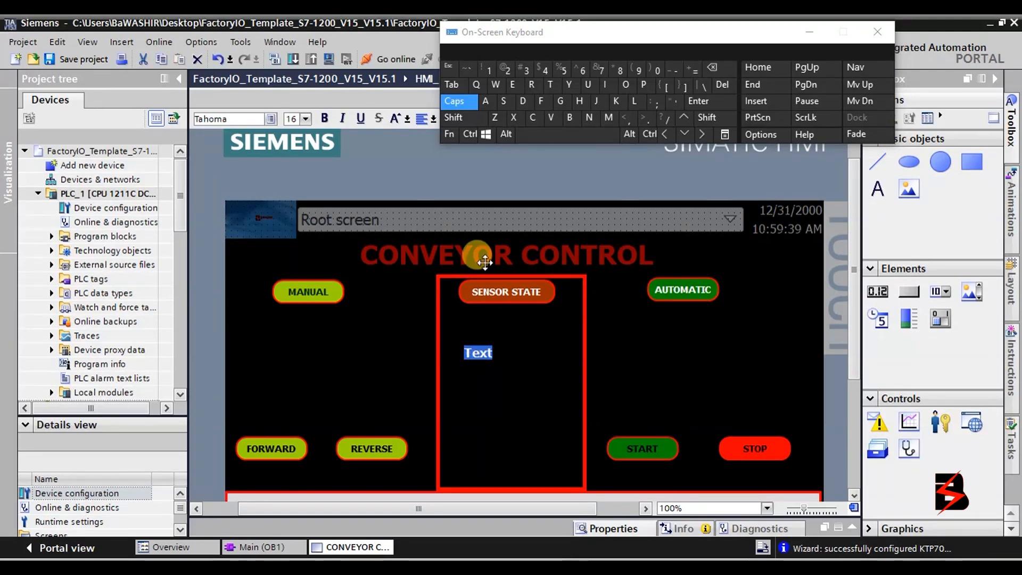
{"action": "left_click", "coordinate": [575, 104]}
{"action": "left_click", "coordinate": [723, 72]}
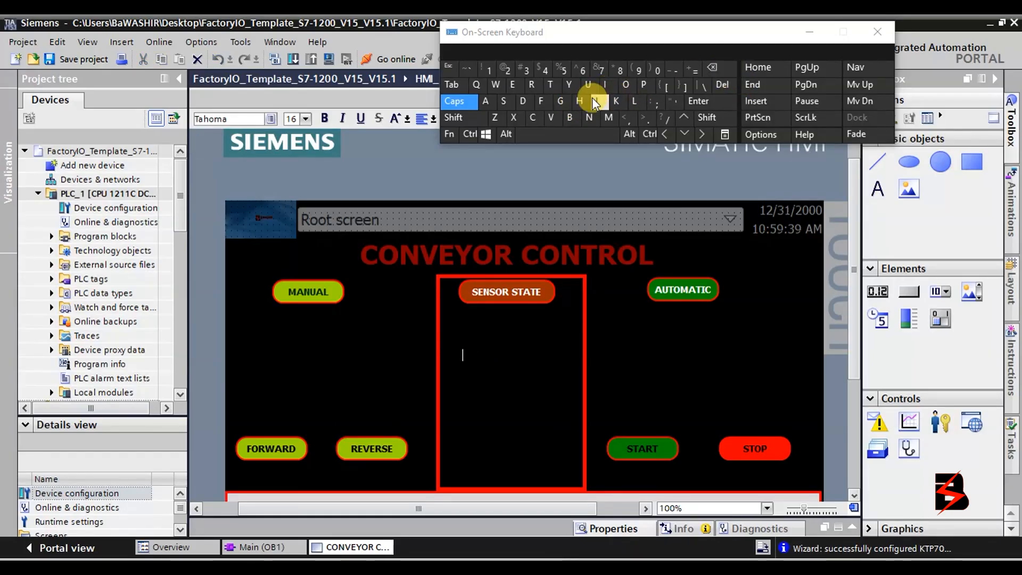
{"action": "left_click", "coordinate": [540, 98]}
{"action": "left_click", "coordinate": [533, 86]}
{"action": "left_click", "coordinate": [624, 85]}
{"action": "left_click", "coordinate": [589, 117]}
{"action": "left_click", "coordinate": [550, 86]}
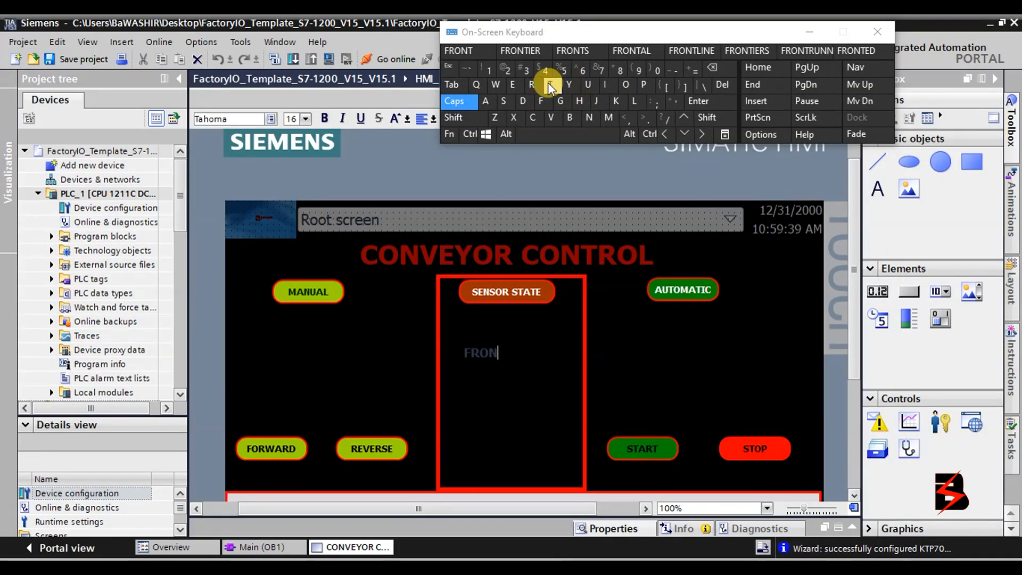
{"action": "left_click", "coordinate": [712, 118]}
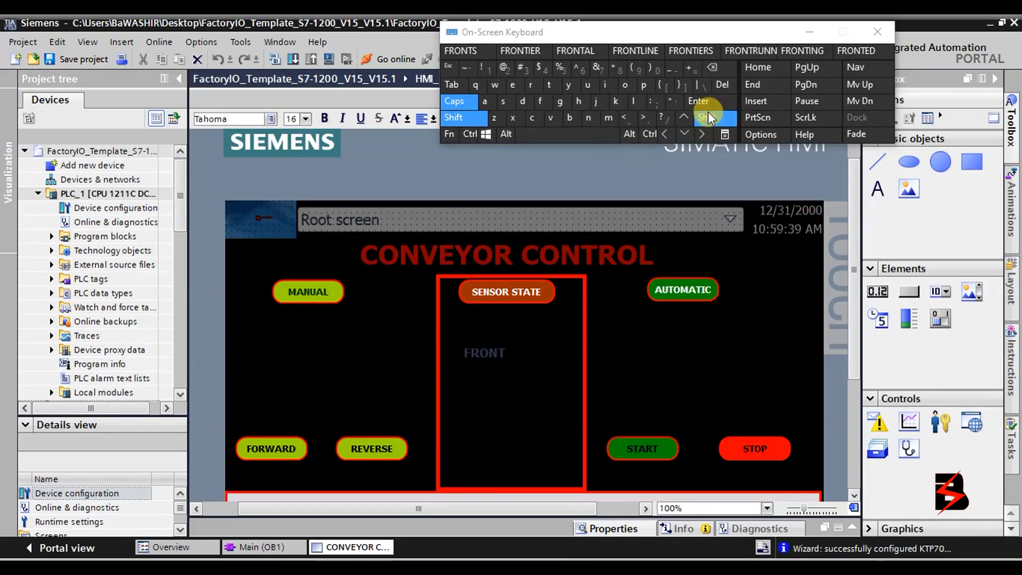
{"action": "left_click", "coordinate": [669, 68]}
{"action": "left_click", "coordinate": [503, 101]}
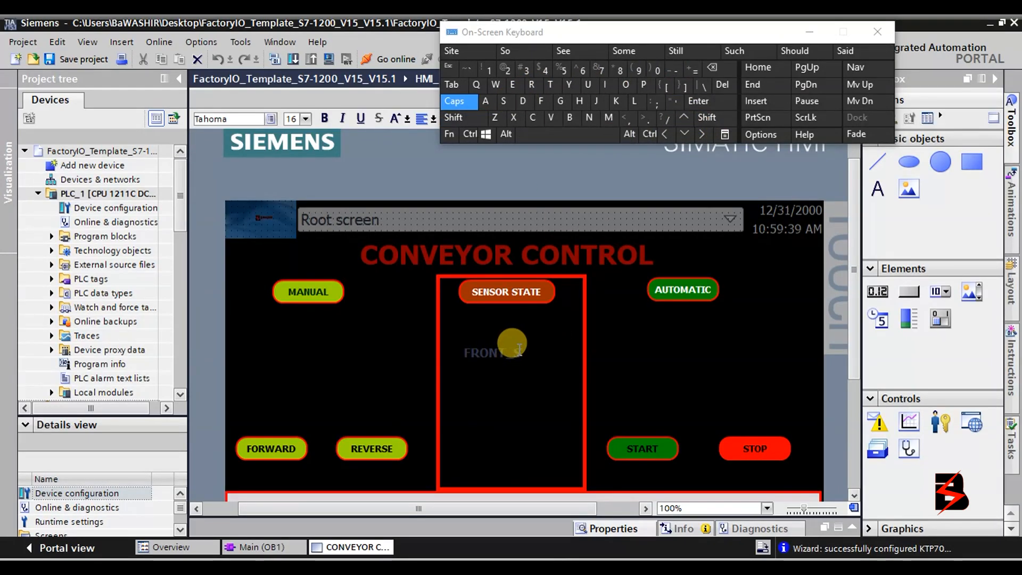
Reposition the FRONT_S label and duplicate it with copy and paste.
{"action": "left_click", "coordinate": [486, 354]}
{"action": "mouse_move", "coordinate": [485, 355]}
{"action": "left_mouse_down"}
{"action": "mouse_move", "coordinate": [495, 358]}
{"action": "mouse_move", "coordinate": [481, 345]}
{"action": "mouse_move", "coordinate": [476, 353]}
{"action": "left_mouse_up"}
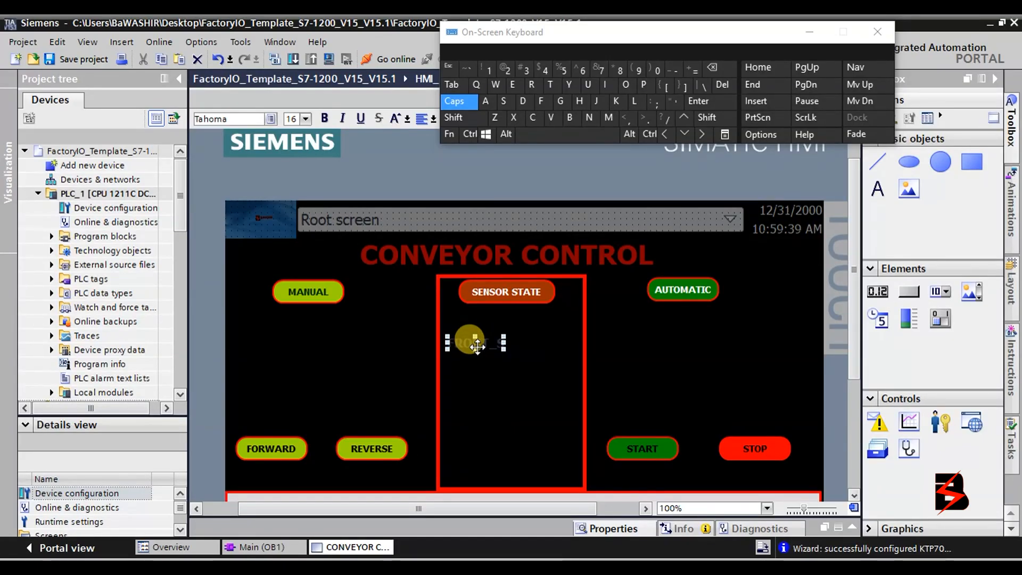
{"action": "left_click", "coordinate": [469, 135]}
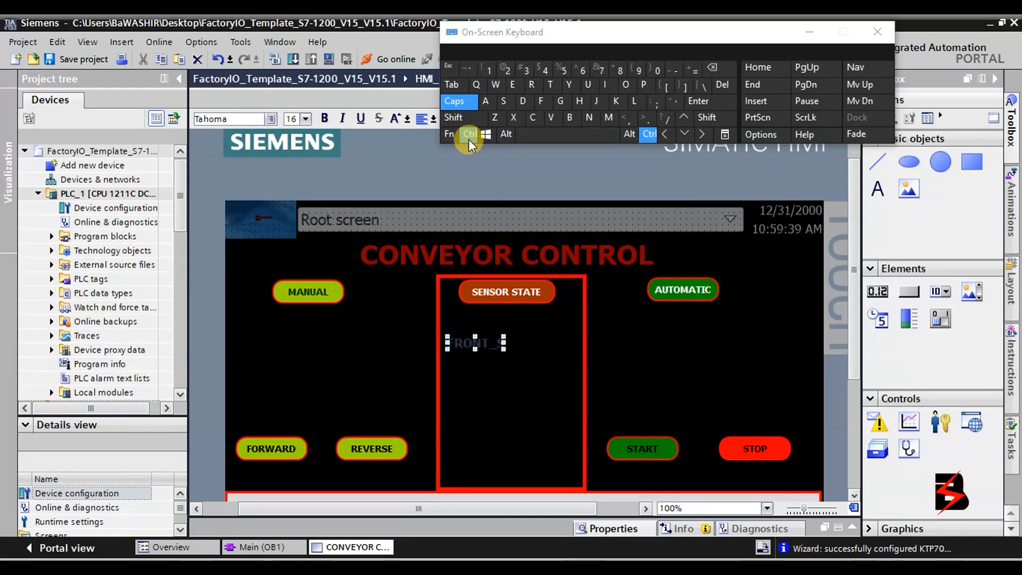
{"action": "left_click", "coordinate": [535, 125]}
{"action": "left_click", "coordinate": [471, 136]}
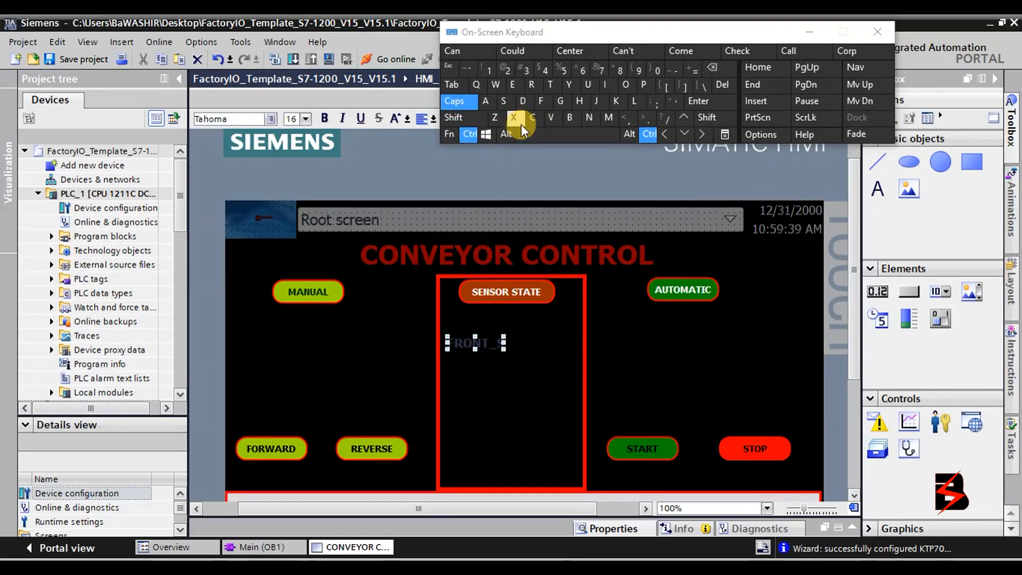
{"action": "left_click", "coordinate": [532, 123]}
{"action": "left_click", "coordinate": [461, 100]}
{"action": "left_click", "coordinate": [469, 130]}
{"action": "left_click", "coordinate": [533, 119]}
{"action": "left_click", "coordinate": [469, 134]}
{"action": "left_click", "coordinate": [548, 120]}
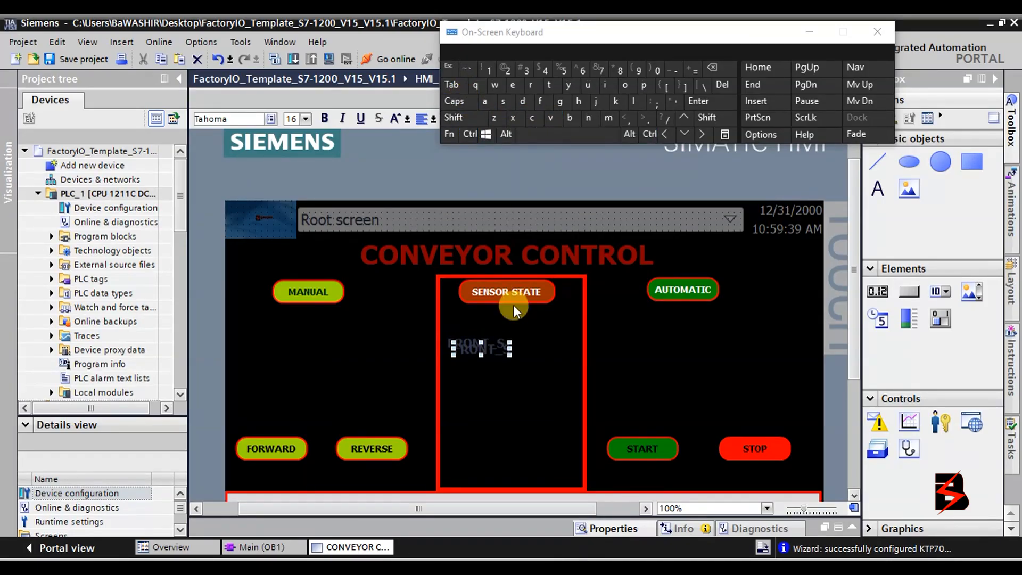
Move the duplicate label below FRONT_S and select its word FRONT.
{"action": "left_click_drag", "start_coordinate": [488, 351], "coordinate": [482, 400]}
{"action": "double_click", "coordinate": [482, 401]}
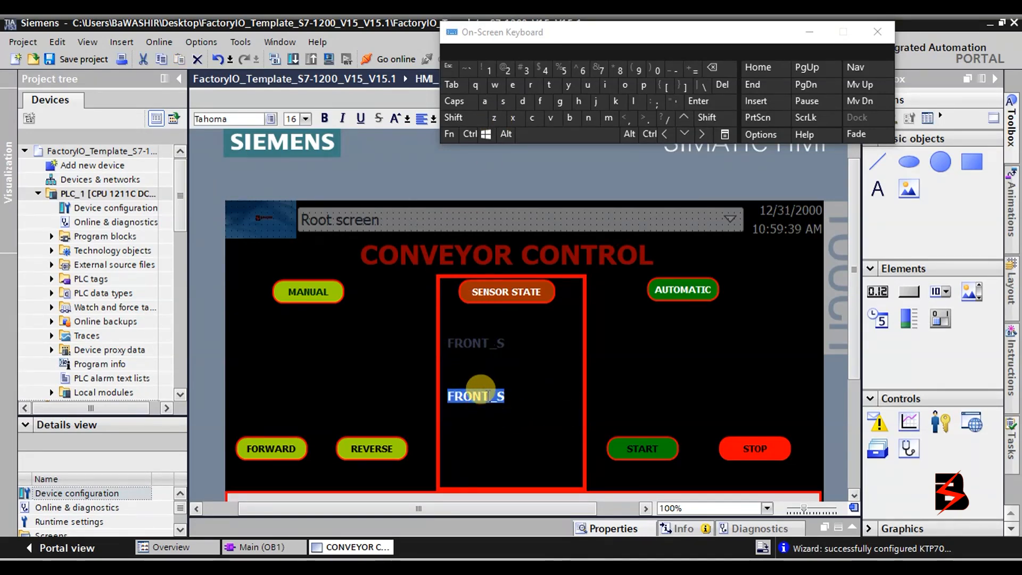
{"action": "left_click_drag", "start_coordinate": [487, 395], "coordinate": [424, 390]}
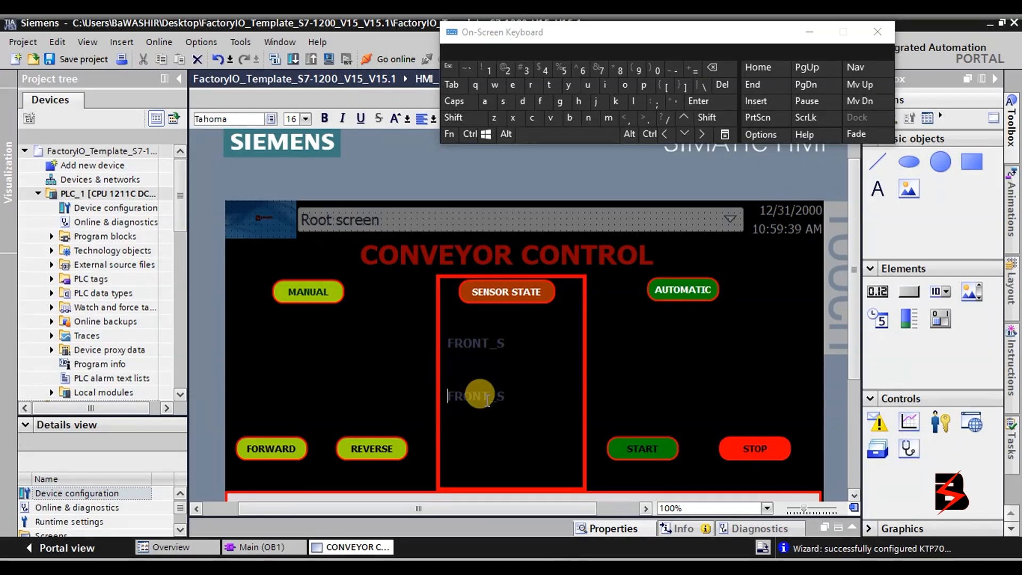
{"action": "left_click_drag", "start_coordinate": [487, 397], "coordinate": [409, 378]}
Replace FRONT with HIND so the second label reads HIND_S.
{"action": "left_click", "coordinate": [457, 102]}
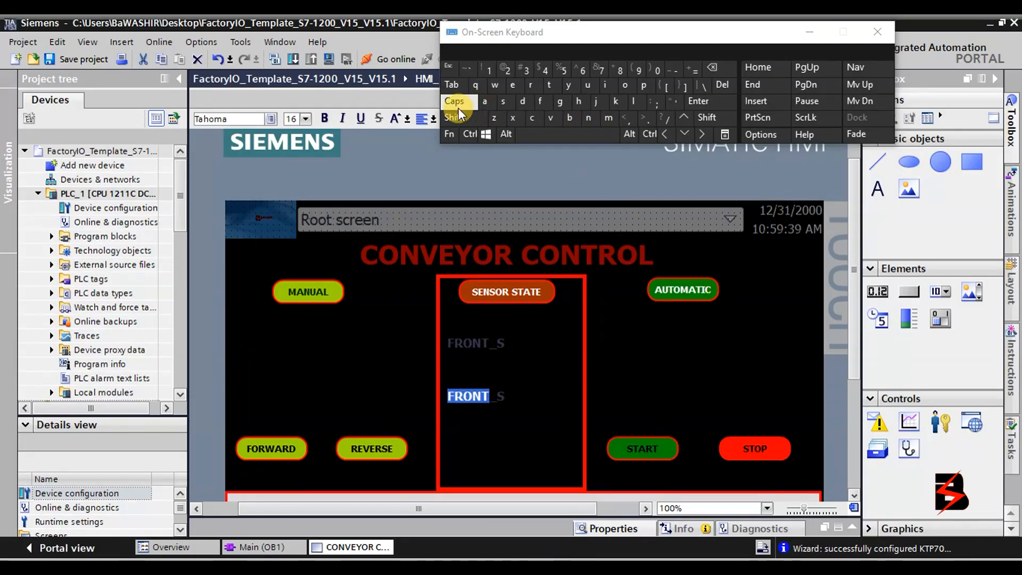
{"action": "left_click", "coordinate": [571, 120]}
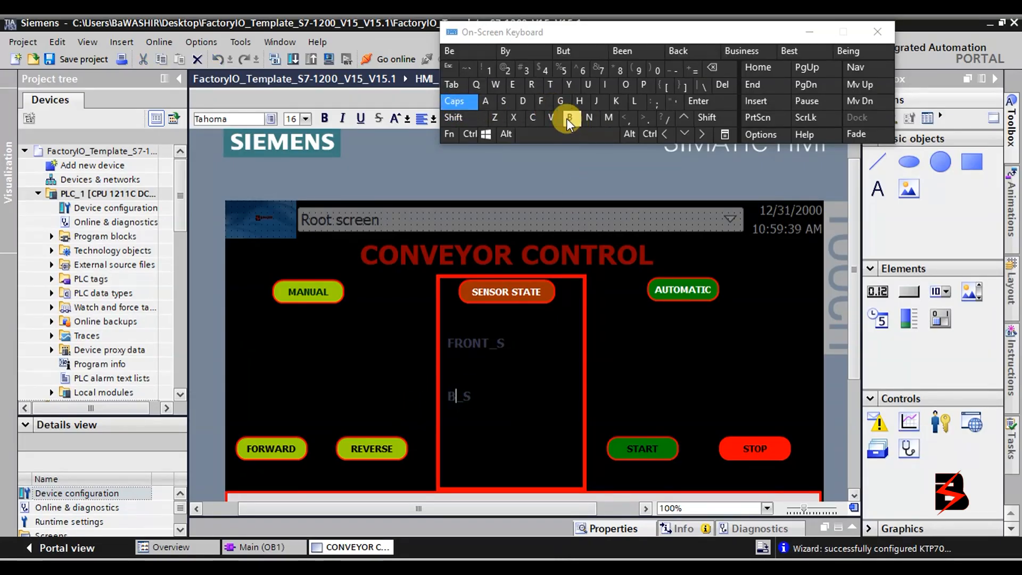
{"action": "left_click", "coordinate": [710, 67]}
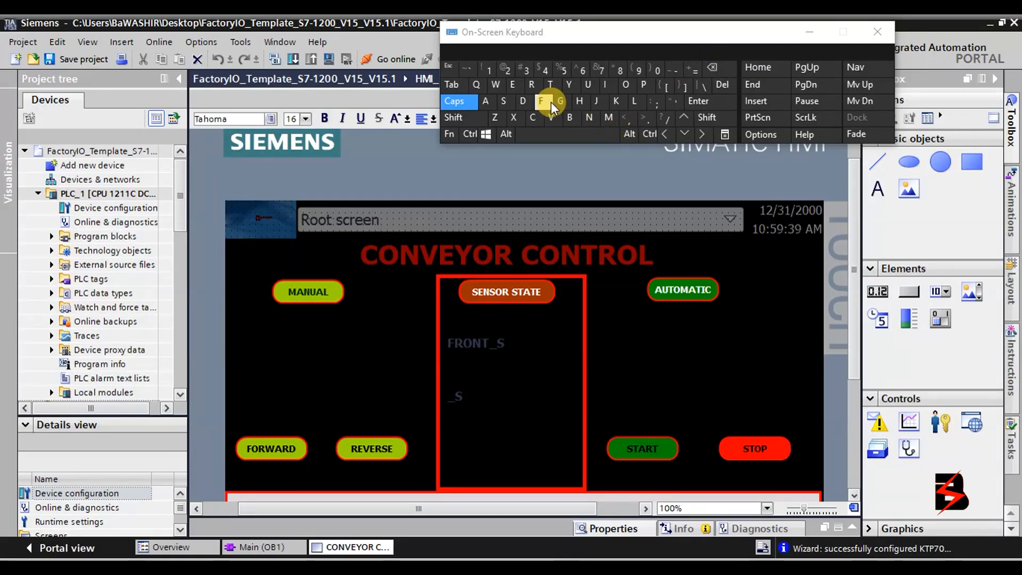
{"action": "left_click", "coordinate": [579, 101]}
{"action": "left_click", "coordinate": [607, 85]}
{"action": "left_click", "coordinate": [588, 117]}
{"action": "left_click", "coordinate": [530, 105]}
{"action": "left_click", "coordinate": [497, 422]}
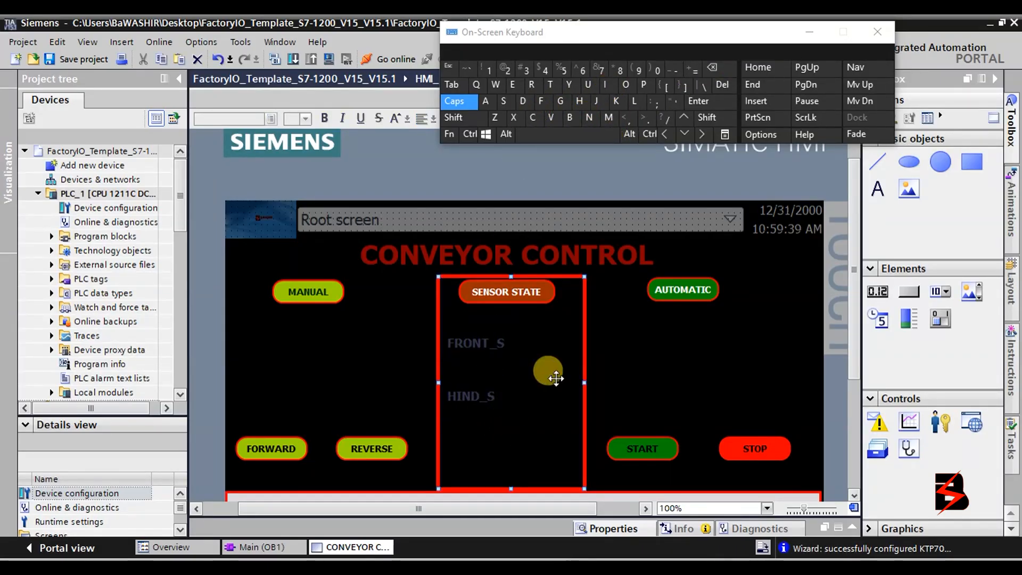
Inspect the I/O field and symbolic I/O field elements in the Toolbox.
{"action": "left_click", "coordinate": [940, 318]}
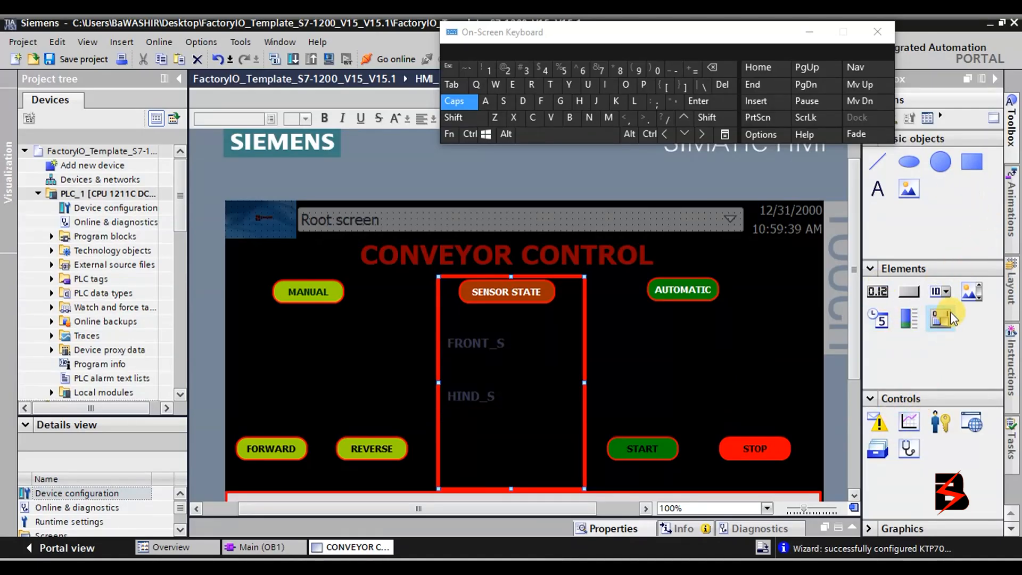
{"action": "left_click", "coordinate": [873, 294]}
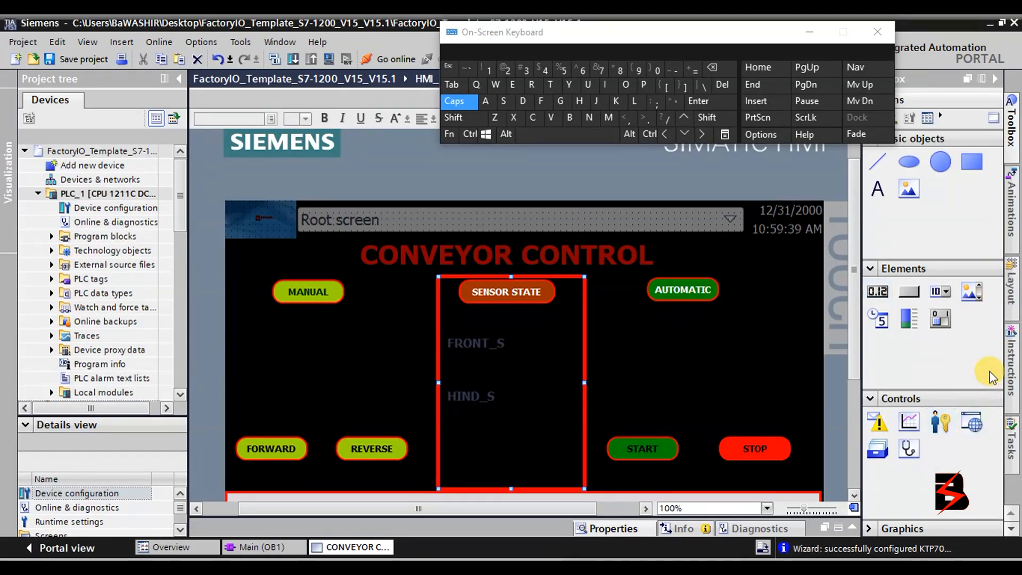
{"action": "left_click", "coordinate": [1012, 147]}
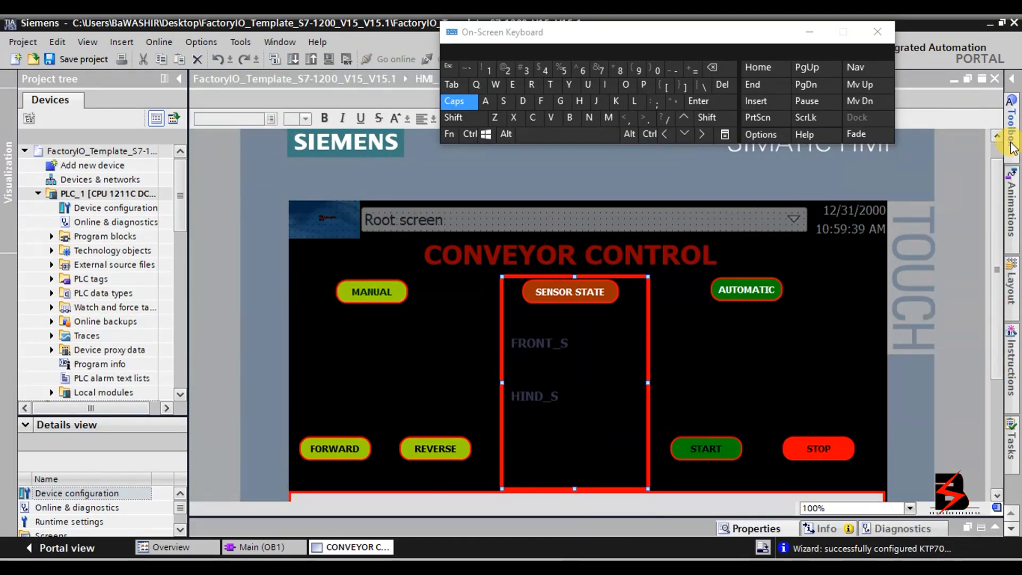
{"action": "left_click", "coordinate": [1011, 146]}
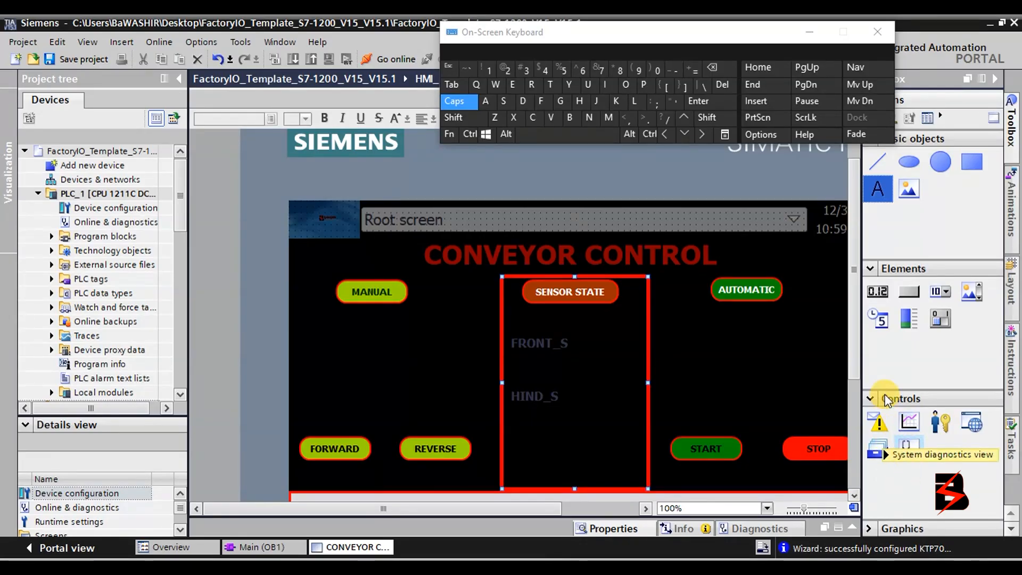
Collapse the Controls, Graphics and Elements groups, briefly viewing Animations before returning.
{"action": "left_click", "coordinate": [870, 398]}
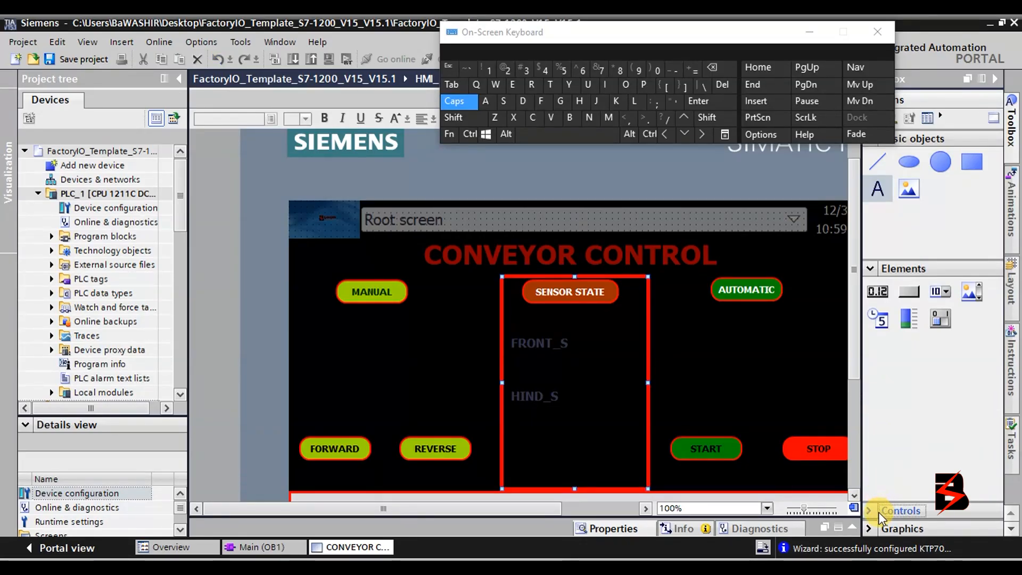
{"action": "left_click", "coordinate": [871, 534]}
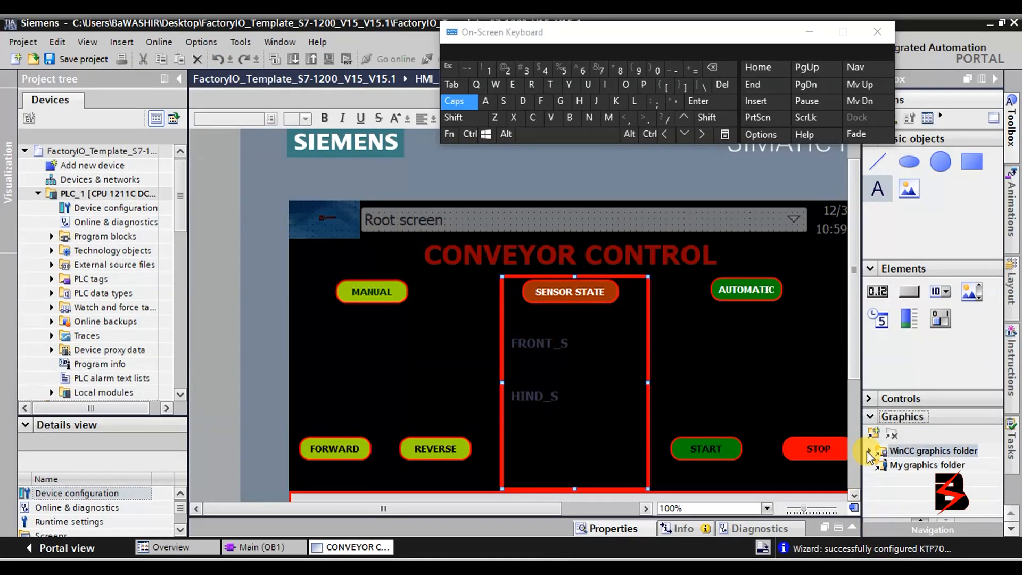
{"action": "left_click", "coordinate": [870, 417]}
{"action": "left_click", "coordinate": [870, 269]}
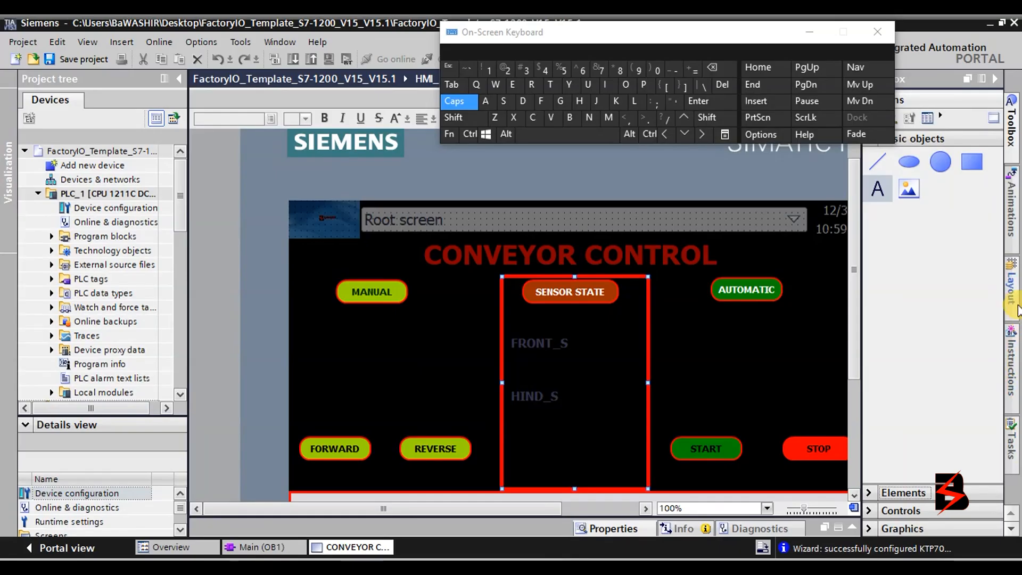
{"action": "left_click", "coordinate": [1013, 219]}
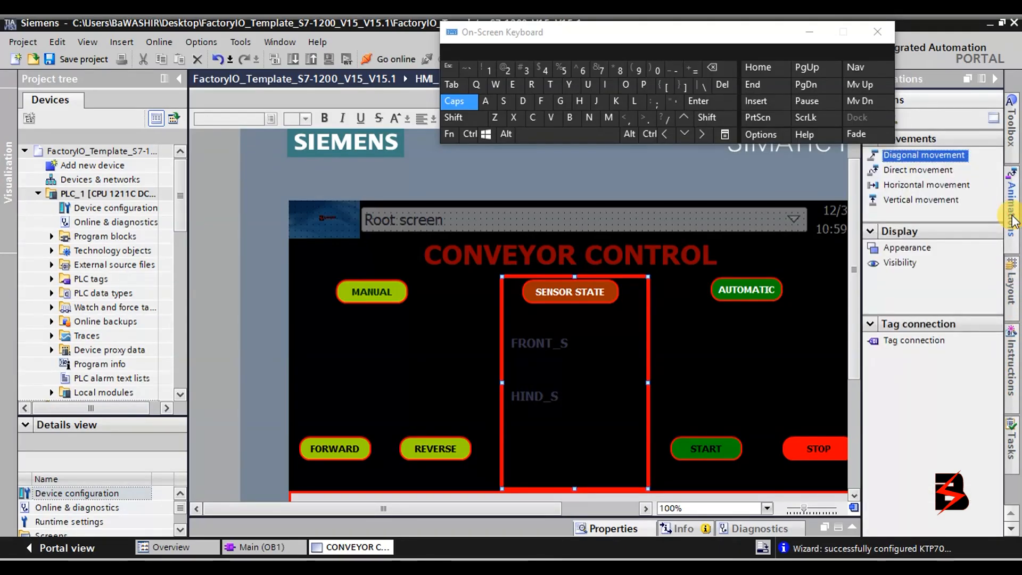
{"action": "left_click", "coordinate": [1014, 145]}
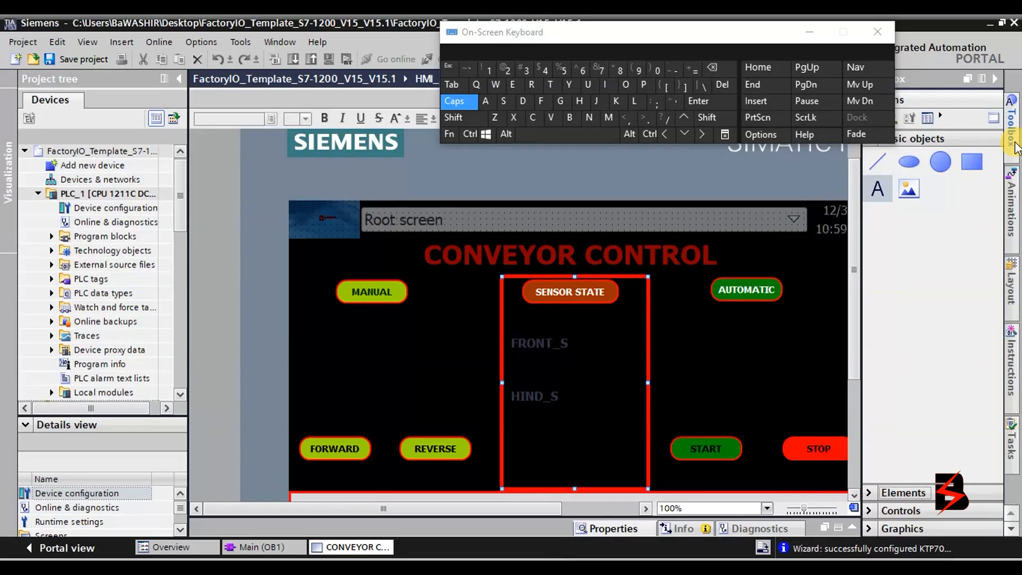
Draw a small 31 by 31 circle to the right of the AUTOMATIC button.
{"action": "left_click_drag", "start_coordinate": [704, 39], "coordinate": [526, 41]}
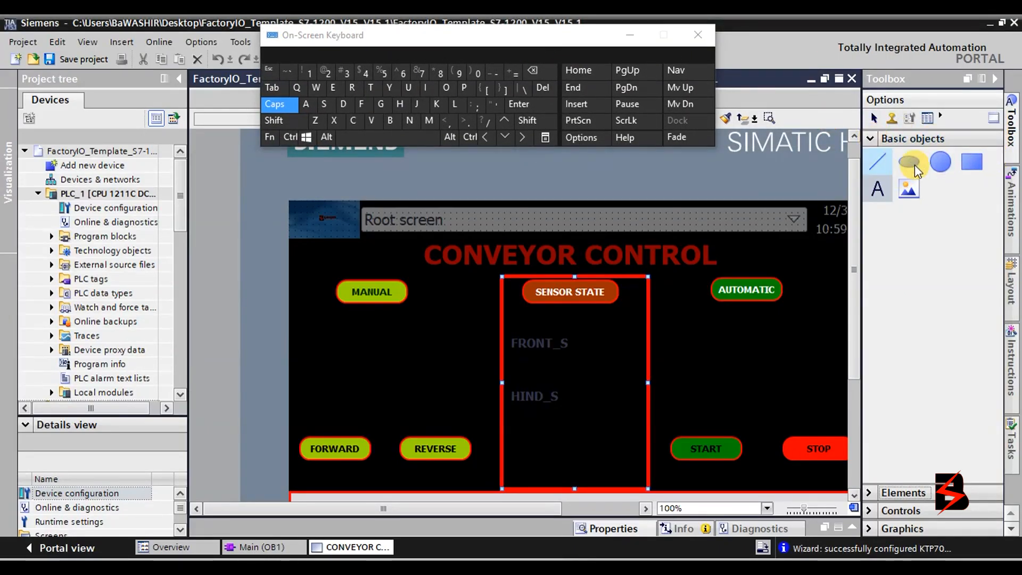
{"action": "left_click", "coordinate": [945, 171]}
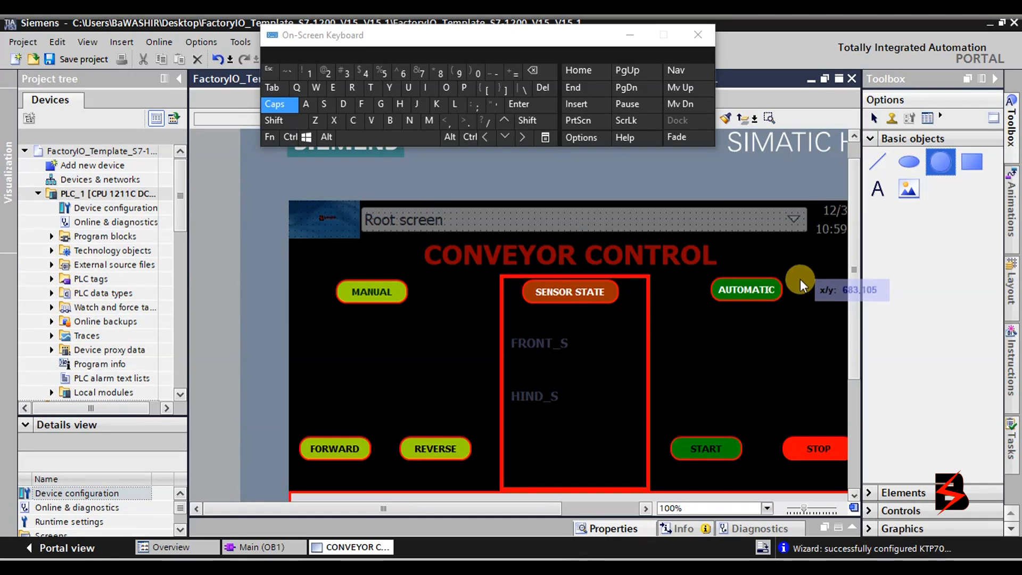
{"action": "mouse_move", "coordinate": [802, 281]}
{"action": "left_mouse_down"}
{"action": "mouse_move", "coordinate": [829, 302]}
{"action": "mouse_move", "coordinate": [788, 309]}
{"action": "mouse_move", "coordinate": [756, 293]}
{"action": "left_mouse_up"}
{"action": "left_click", "coordinate": [752, 290]}
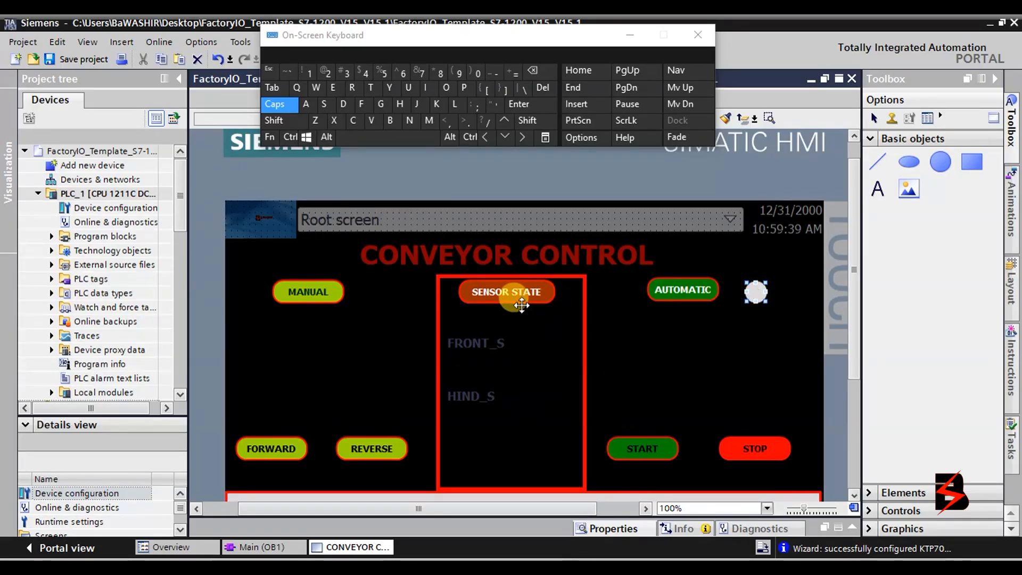
{"action": "left_click", "coordinate": [933, 164]}
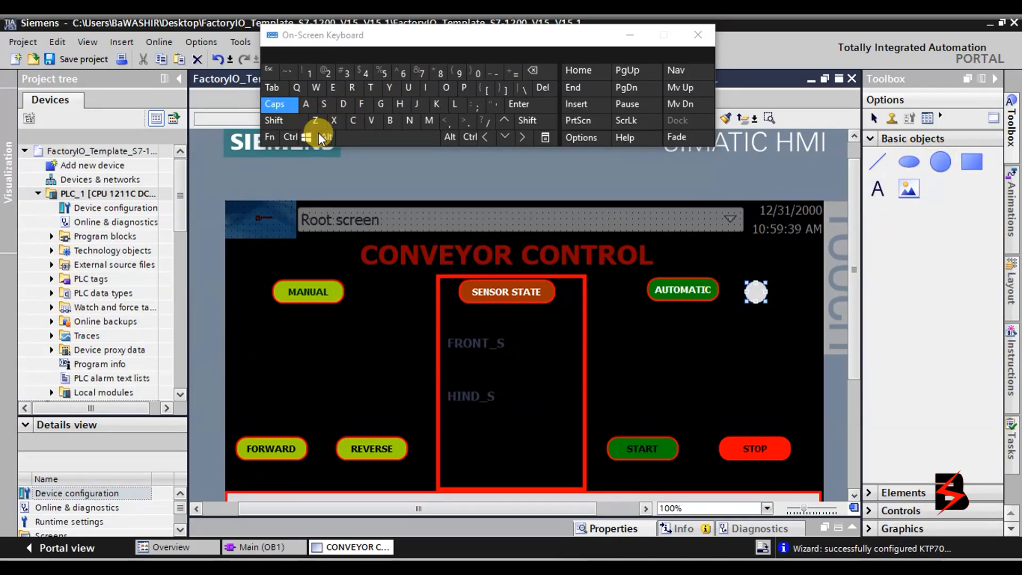
Undo an accidental paste of the FRONT_S label.
{"action": "left_click", "coordinate": [291, 137]}
{"action": "left_click", "coordinate": [379, 123]}
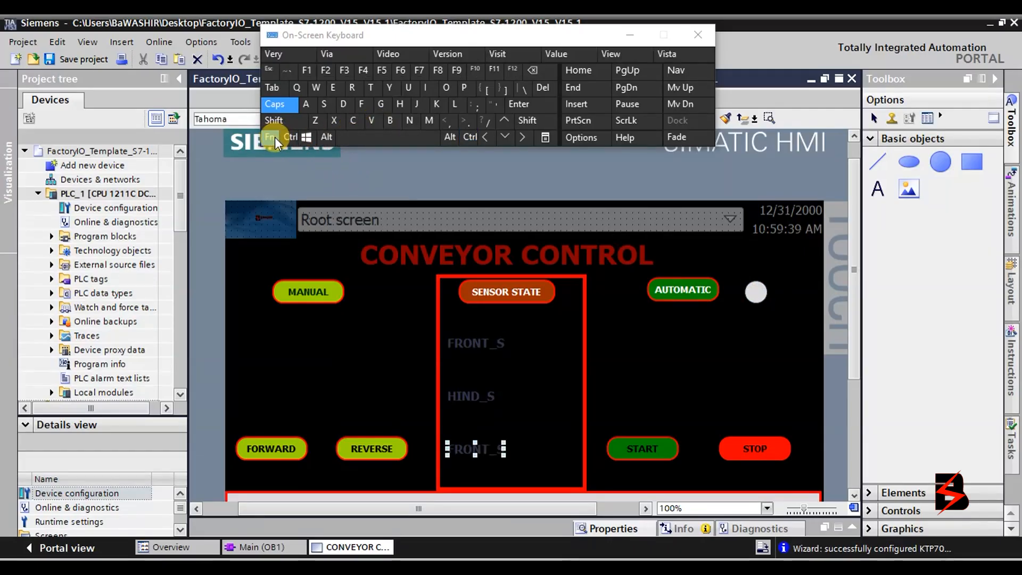
{"action": "left_click", "coordinate": [290, 138]}
{"action": "left_click", "coordinate": [315, 122]}
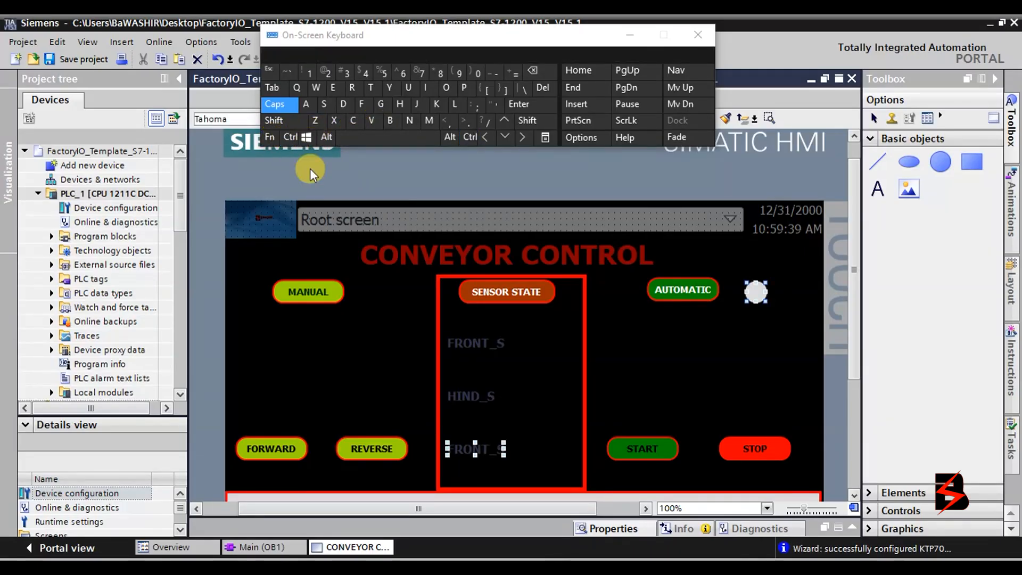
{"action": "left_click", "coordinate": [755, 303]}
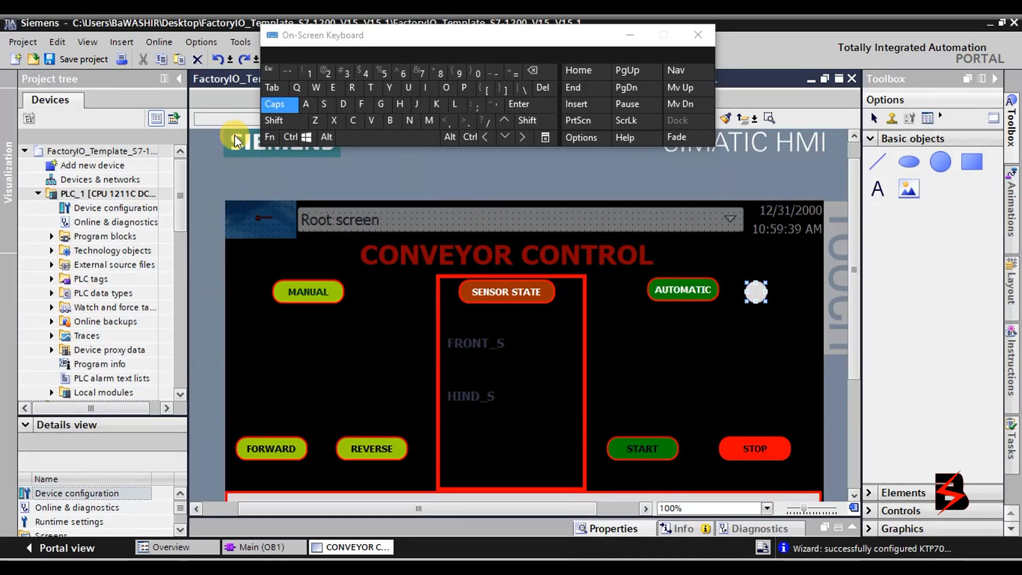
Paste copies of the lamp circle beside MANUAL and above FORWARD.
{"action": "left_click", "coordinate": [290, 137]}
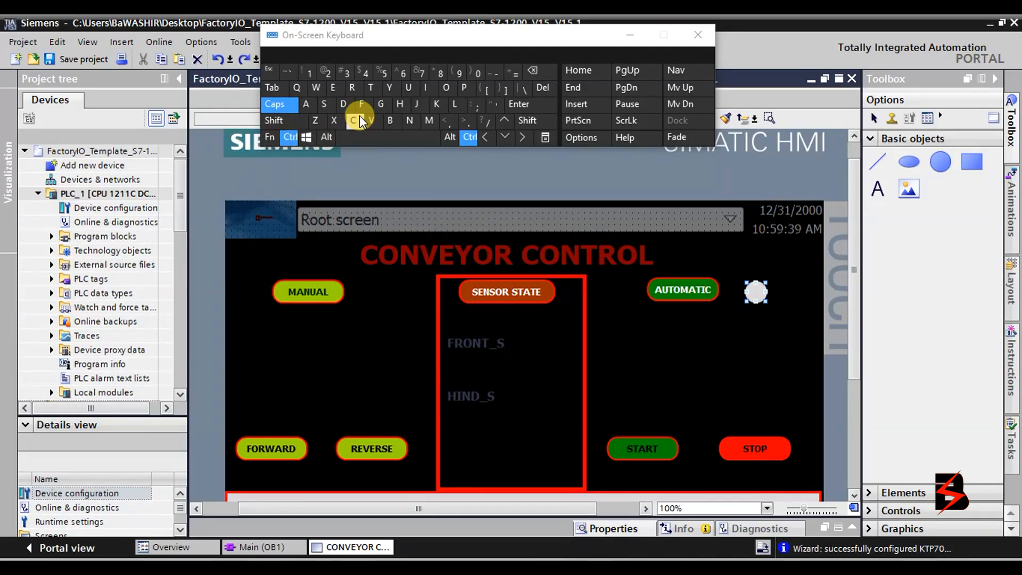
{"action": "left_click", "coordinate": [373, 123]}
{"action": "left_click_drag", "start_coordinate": [757, 296], "coordinate": [362, 293]}
{"action": "left_click", "coordinate": [290, 137]}
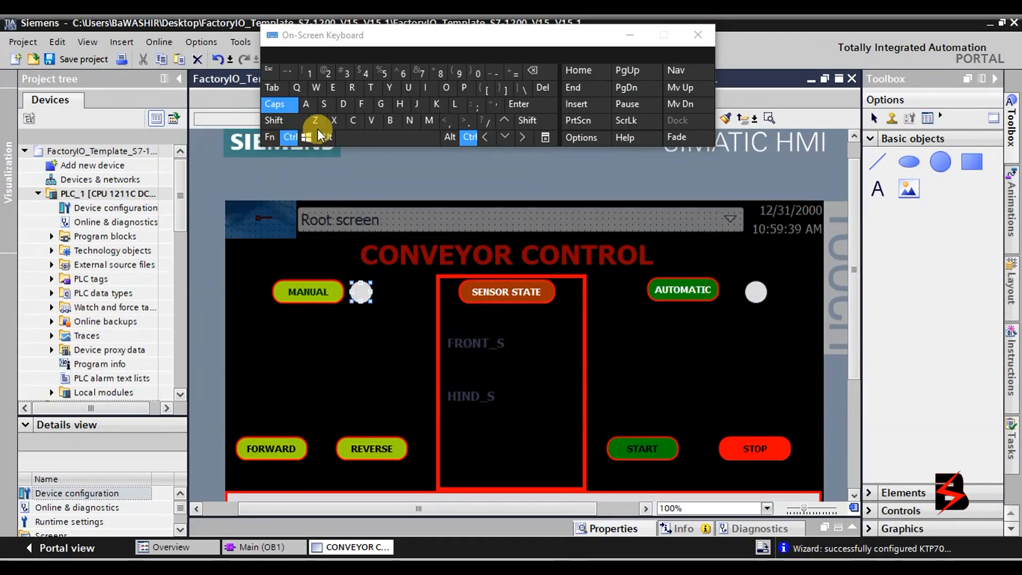
{"action": "left_click", "coordinate": [372, 120]}
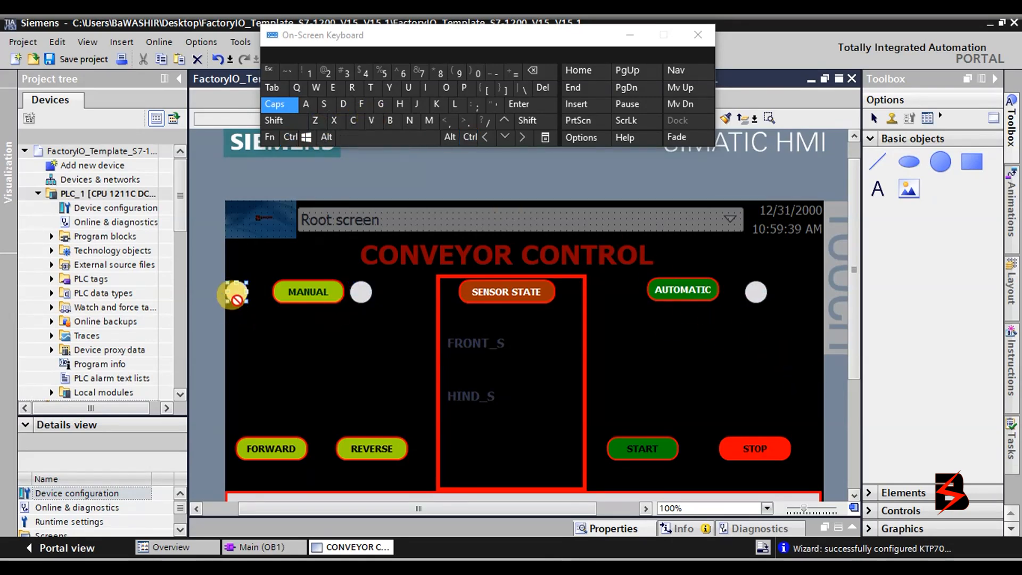
{"action": "left_click_drag", "start_coordinate": [235, 288], "coordinate": [279, 423]}
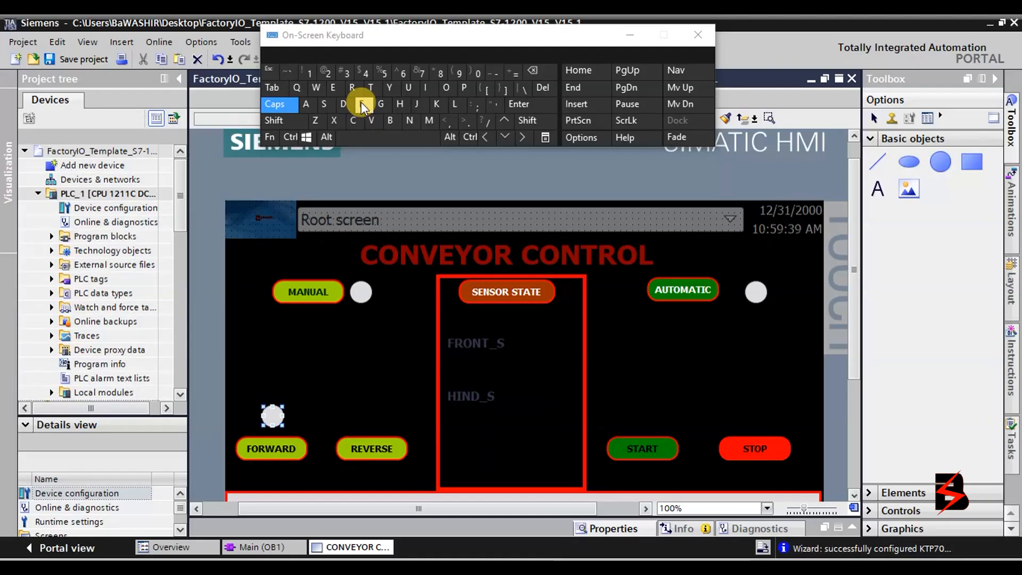
Move the lamp circle from above FORWARD to above REVERSE.
{"action": "left_click", "coordinate": [290, 137]}
{"action": "left_click", "coordinate": [354, 122]}
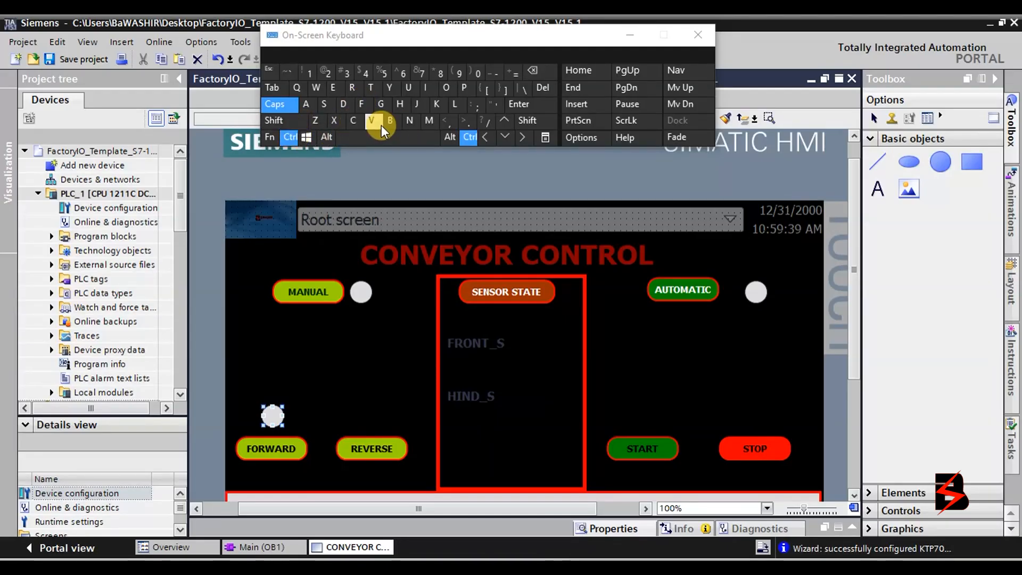
{"action": "left_click", "coordinate": [689, 328]}
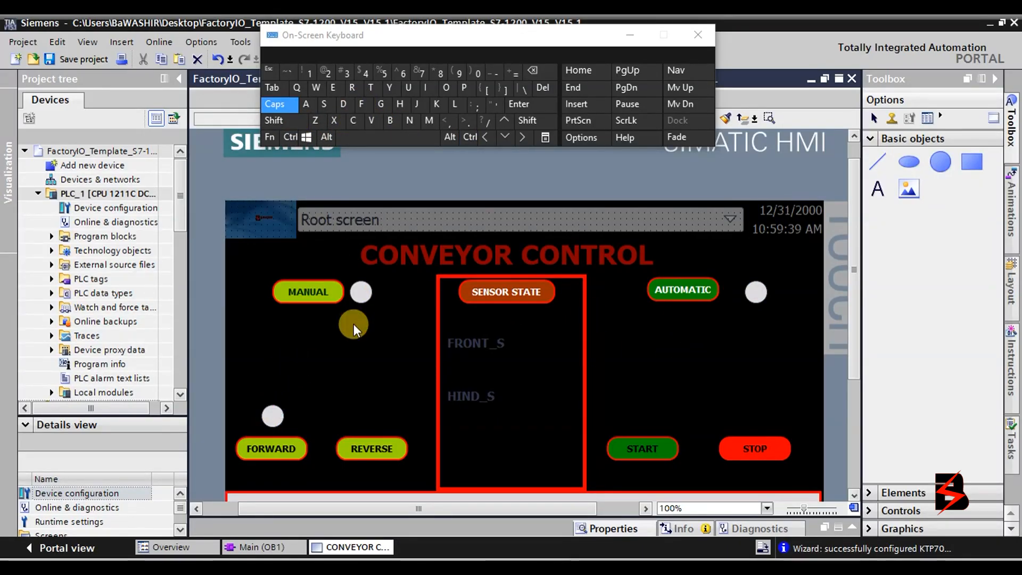
{"action": "mouse_move", "coordinate": [340, 507]}
{"action": "left_mouse_down"}
{"action": "mouse_move", "coordinate": [293, 507]}
{"action": "mouse_move", "coordinate": [378, 507]}
{"action": "mouse_move", "coordinate": [332, 509]}
{"action": "mouse_move", "coordinate": [345, 507]}
{"action": "left_mouse_up"}
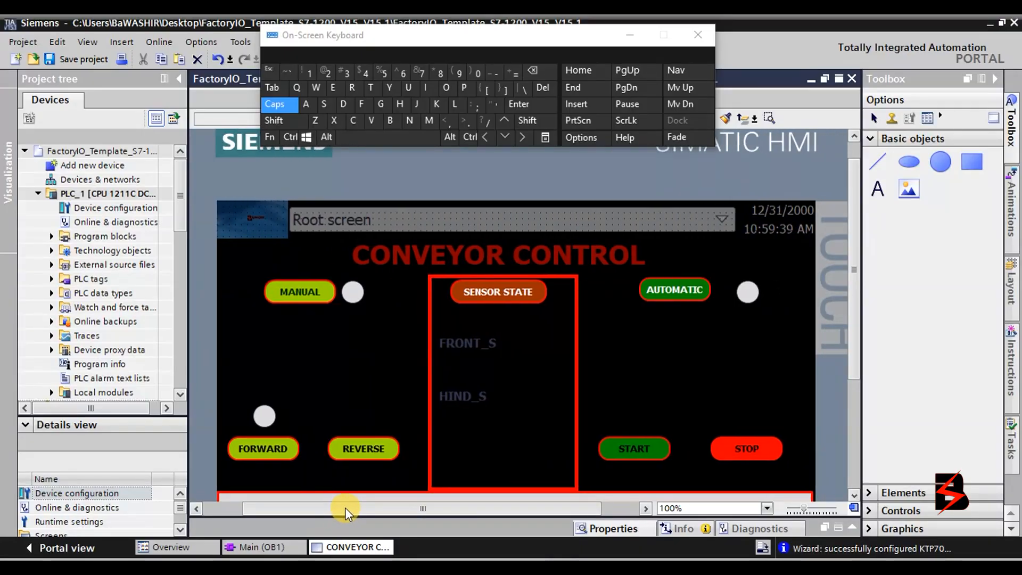
{"action": "left_click", "coordinate": [258, 413]}
{"action": "left_click_drag", "start_coordinate": [282, 417], "coordinate": [354, 423]}
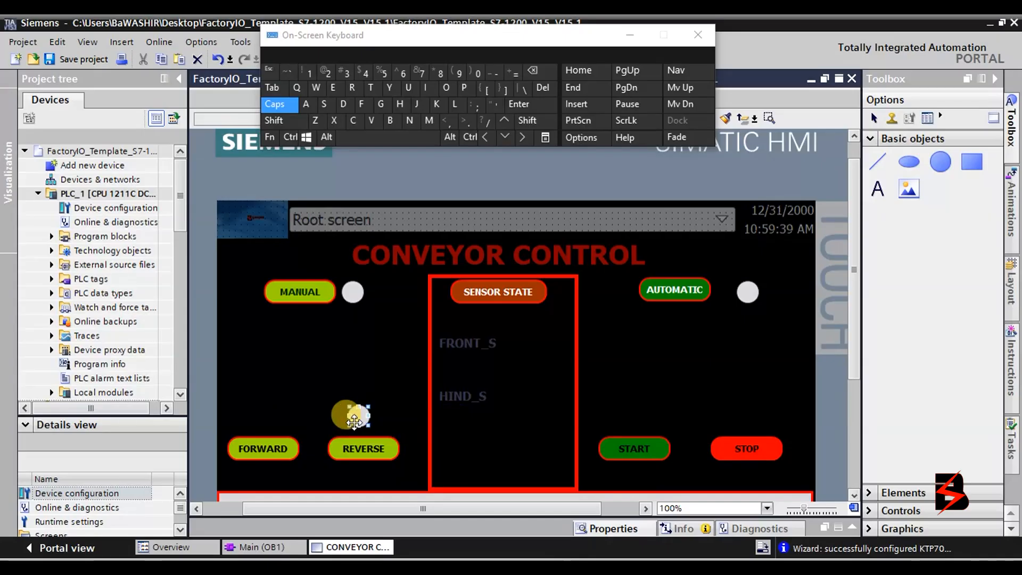
Duplicate the REVERSE lamp and place the copy above FORWARD.
{"action": "left_click", "coordinate": [286, 139]}
{"action": "left_click", "coordinate": [372, 120]}
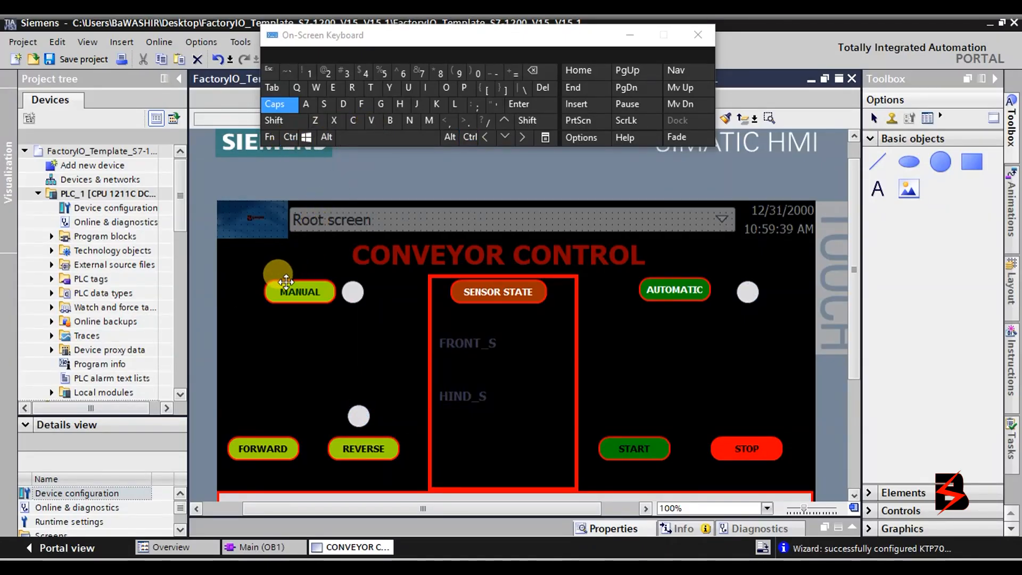
{"action": "left_click", "coordinate": [293, 136]}
{"action": "left_click", "coordinate": [353, 121]}
{"action": "left_click", "coordinate": [357, 416]}
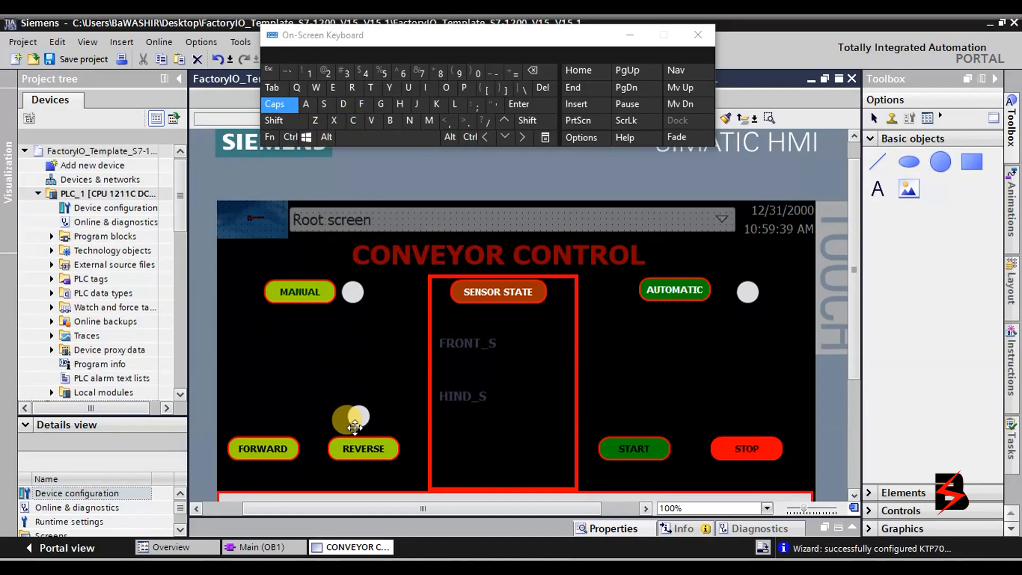
{"action": "left_click", "coordinate": [299, 136]}
{"action": "left_click", "coordinate": [352, 121]}
{"action": "left_click", "coordinate": [290, 136]}
{"action": "left_click", "coordinate": [371, 120]}
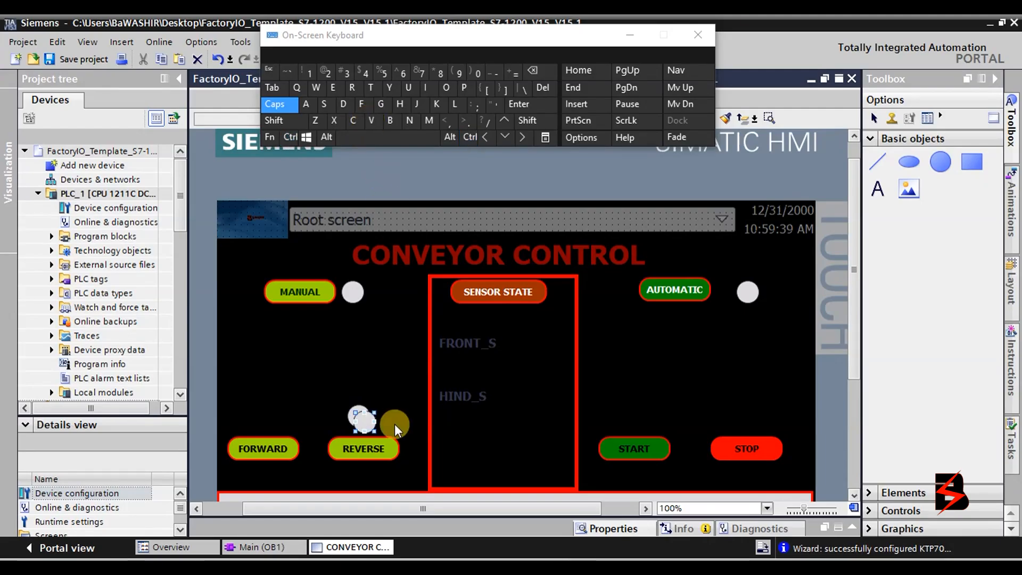
{"action": "left_click_drag", "start_coordinate": [364, 422], "coordinate": [247, 414]}
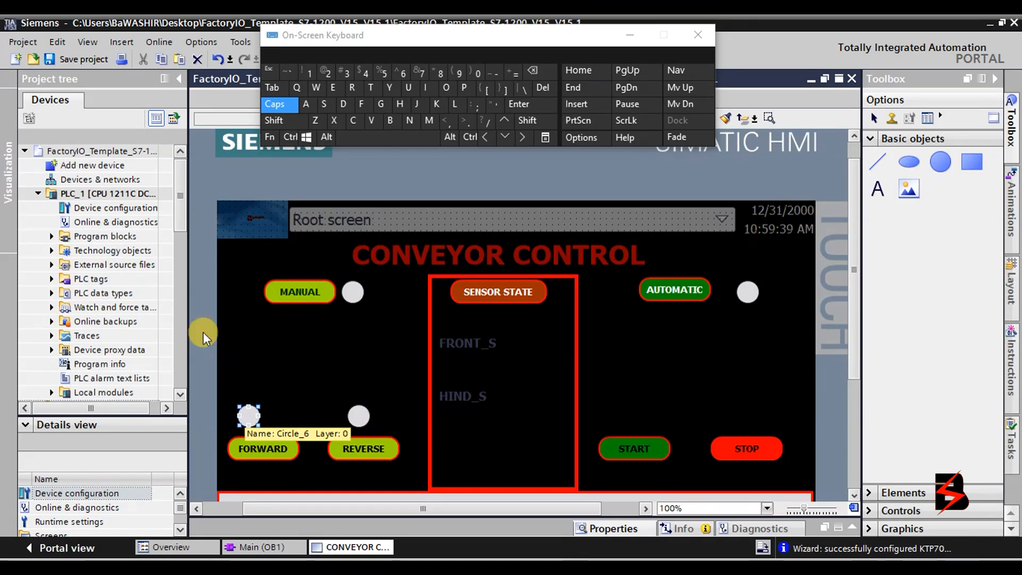
Paste lamp circles above the START and STOP buttons.
{"action": "left_click", "coordinate": [276, 106]}
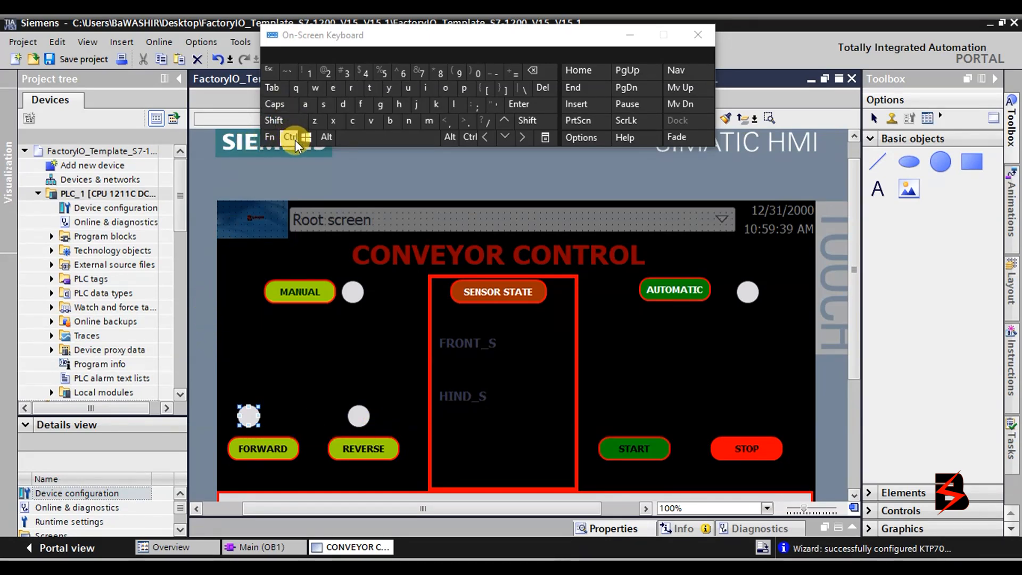
{"action": "left_click", "coordinate": [295, 140]}
{"action": "left_click", "coordinate": [352, 121]}
{"action": "left_click", "coordinate": [290, 138]}
{"action": "left_click", "coordinate": [371, 121]}
{"action": "left_click", "coordinate": [251, 420]}
{"action": "left_click_drag", "start_coordinate": [253, 422], "coordinate": [612, 420]}
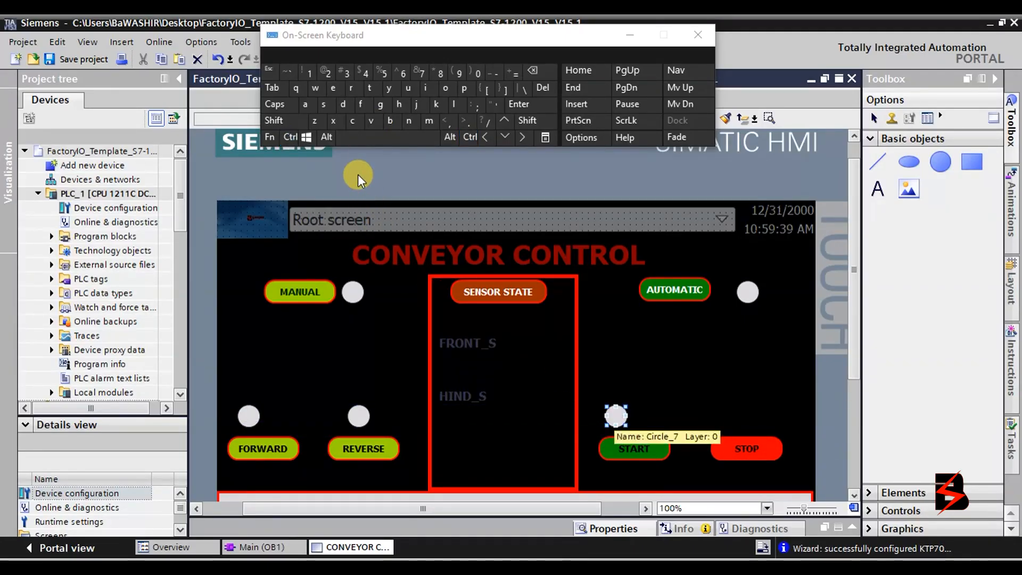
{"action": "left_click", "coordinate": [288, 134]}
{"action": "left_click", "coordinate": [369, 127]}
{"action": "left_click_drag", "start_coordinate": [807, 418], "coordinate": [720, 411]}
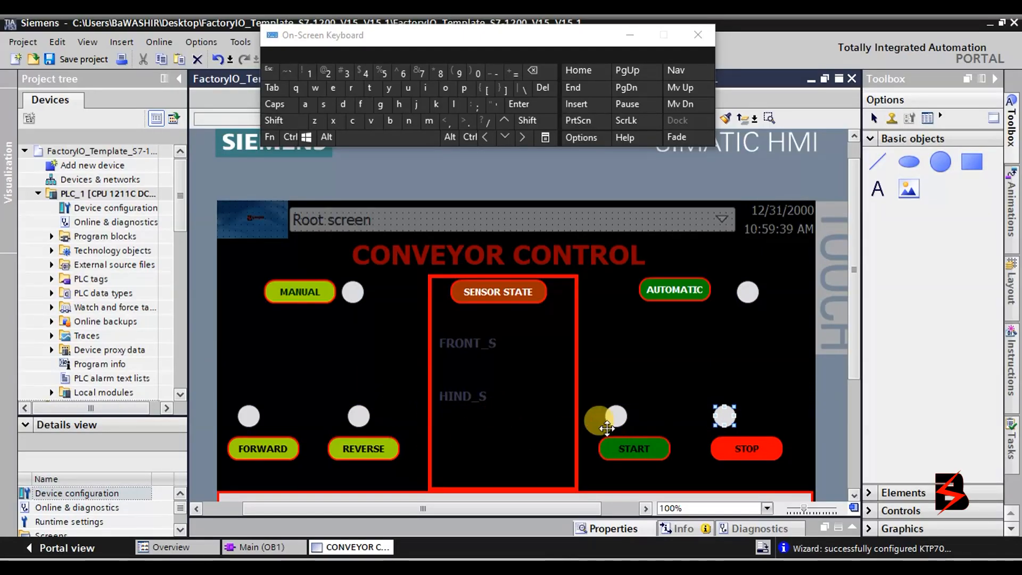
Paste lamp circles beside the FRONT_S and HIND_S labels.
{"action": "left_click", "coordinate": [287, 139]}
{"action": "left_click", "coordinate": [359, 124]}
{"action": "left_click", "coordinate": [285, 143]}
{"action": "left_click", "coordinate": [371, 123]}
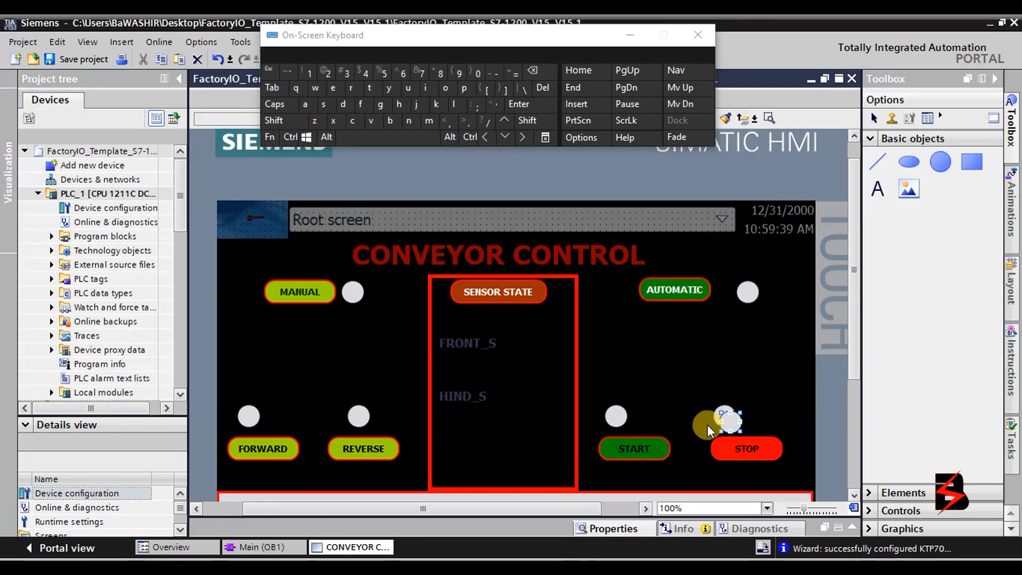
{"action": "left_click_drag", "start_coordinate": [732, 420], "coordinate": [541, 336]}
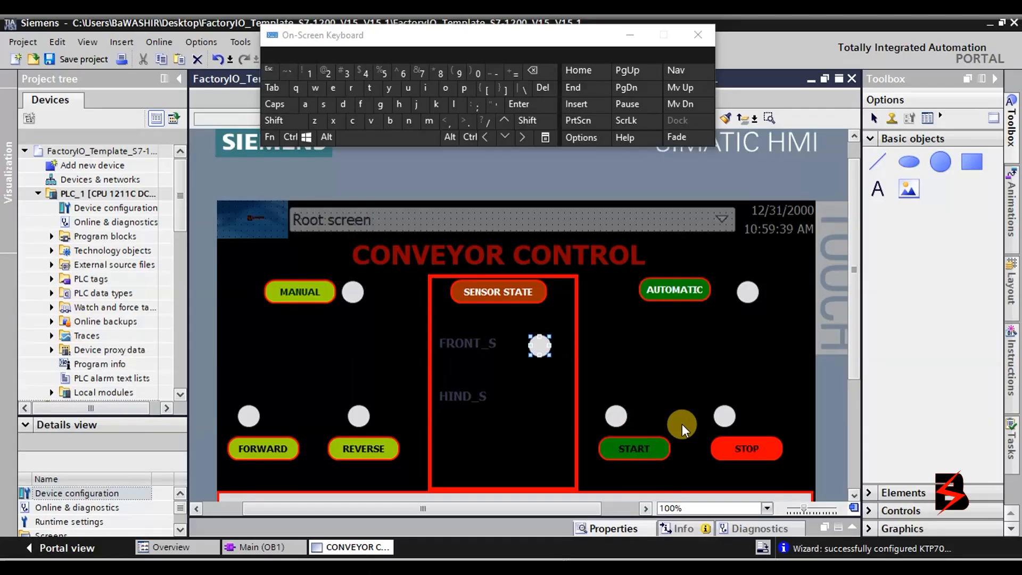
{"action": "left_click", "coordinate": [285, 139]}
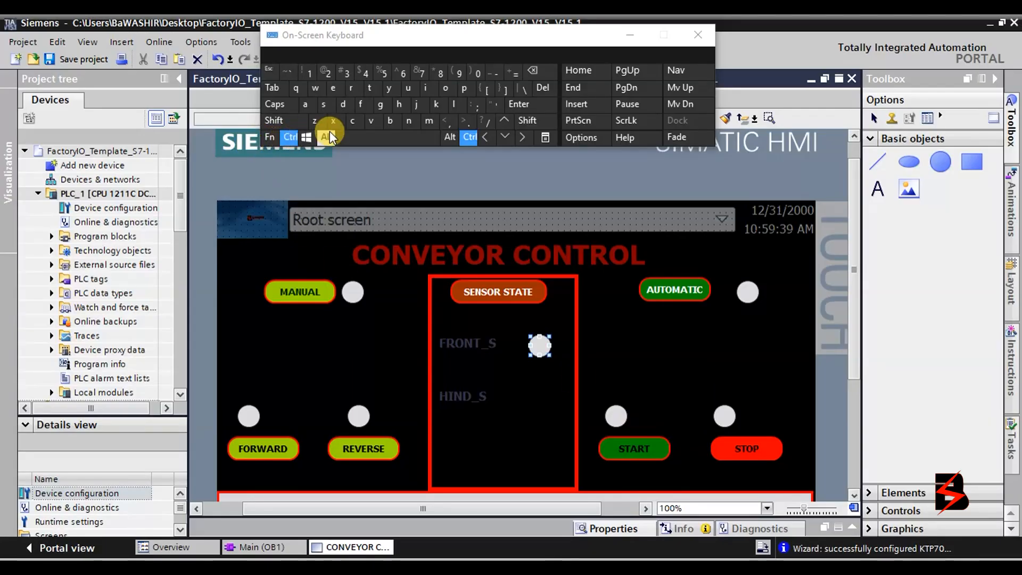
{"action": "left_click", "coordinate": [370, 123]}
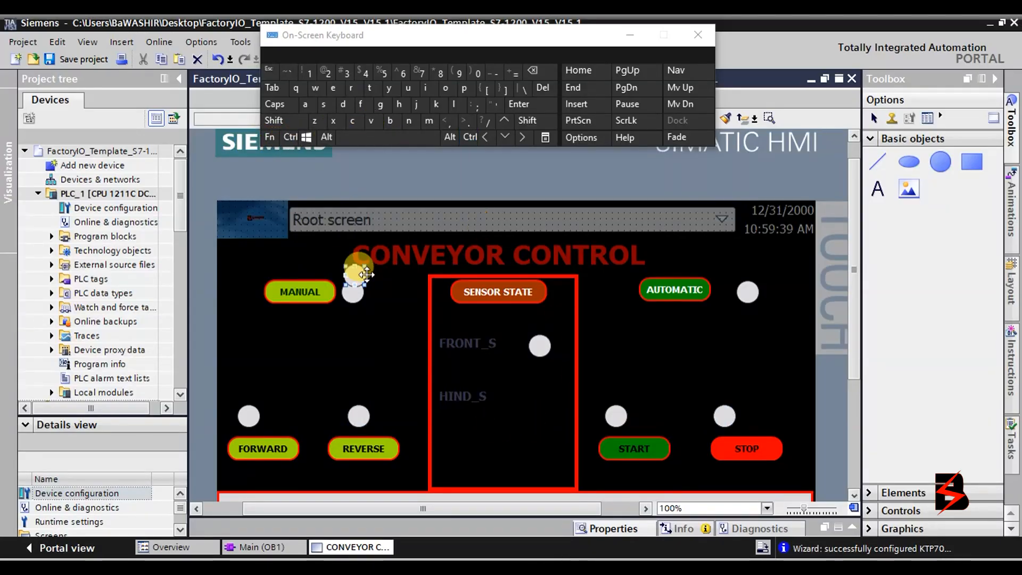
{"action": "left_click_drag", "start_coordinate": [357, 273], "coordinate": [539, 399]}
{"action": "left_click", "coordinate": [653, 395]}
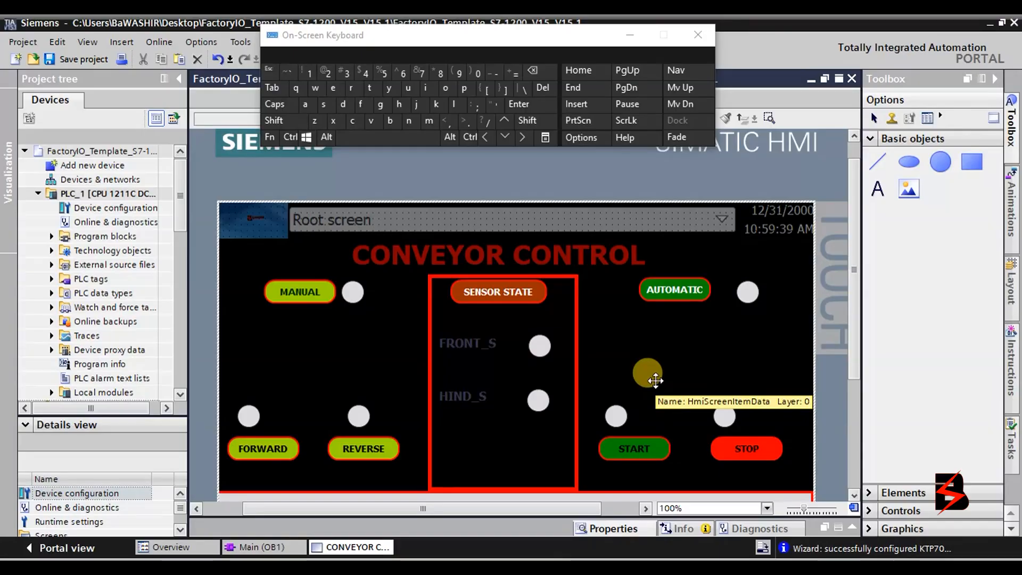
{"action": "double_click", "coordinate": [246, 421]}
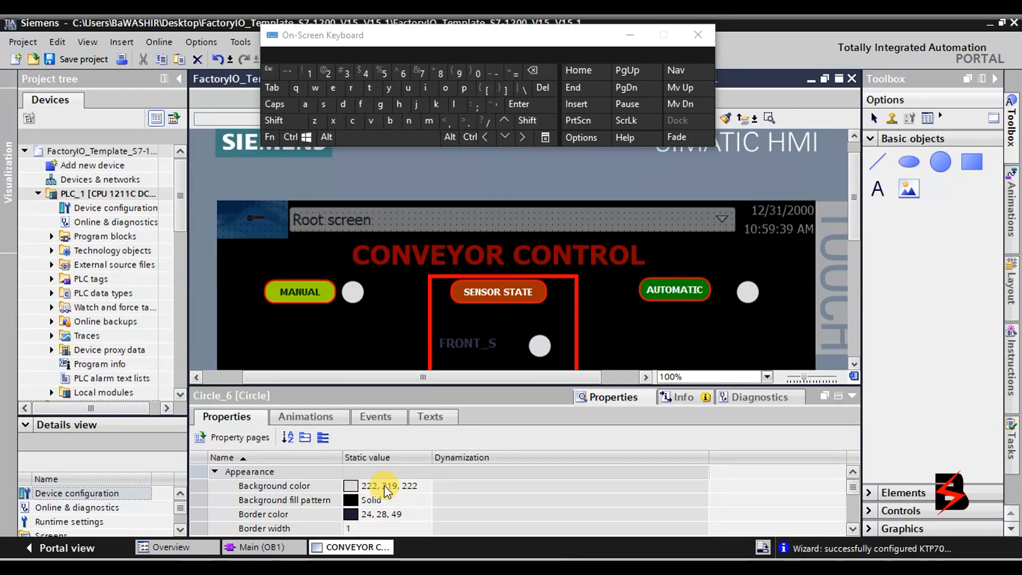
Colour the FORWARD lamp dark blue and the REVERSE lamp raspberry.
{"action": "left_click", "coordinate": [411, 484]}
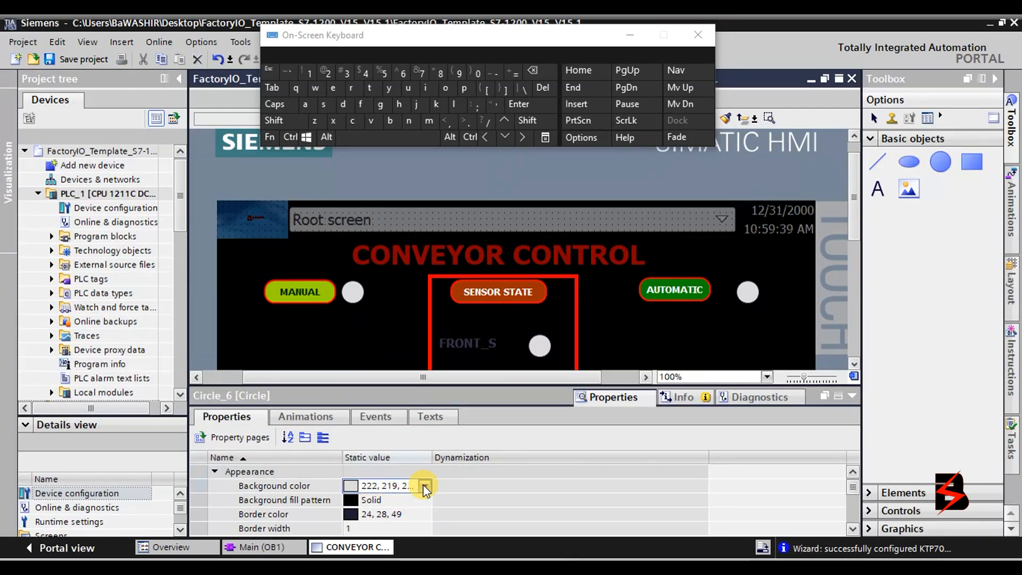
{"action": "left_click", "coordinate": [424, 486]}
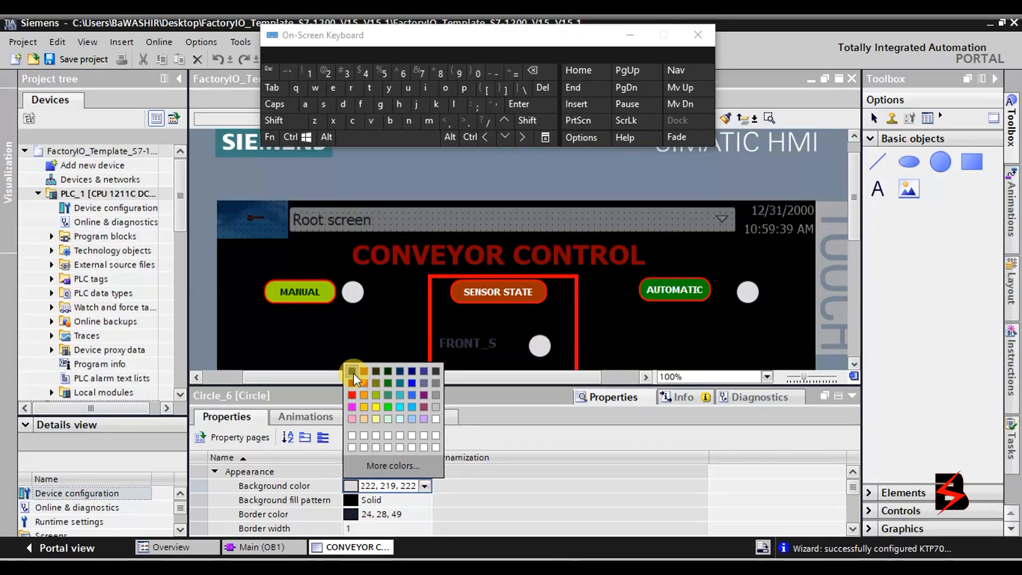
{"action": "left_click", "coordinate": [411, 370]}
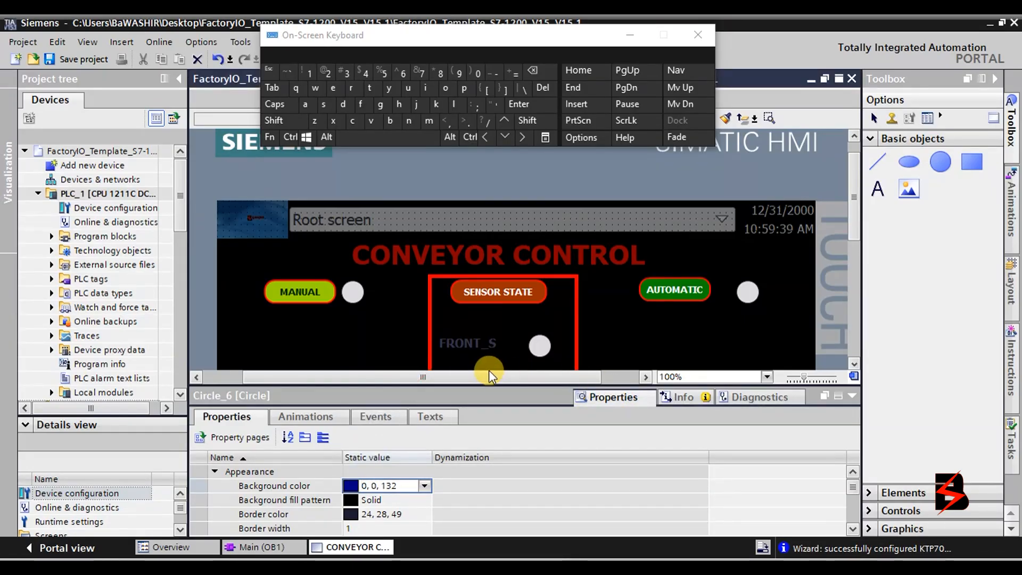
{"action": "left_click_drag", "start_coordinate": [851, 218], "coordinate": [867, 262]}
{"action": "left_click", "coordinate": [364, 297]}
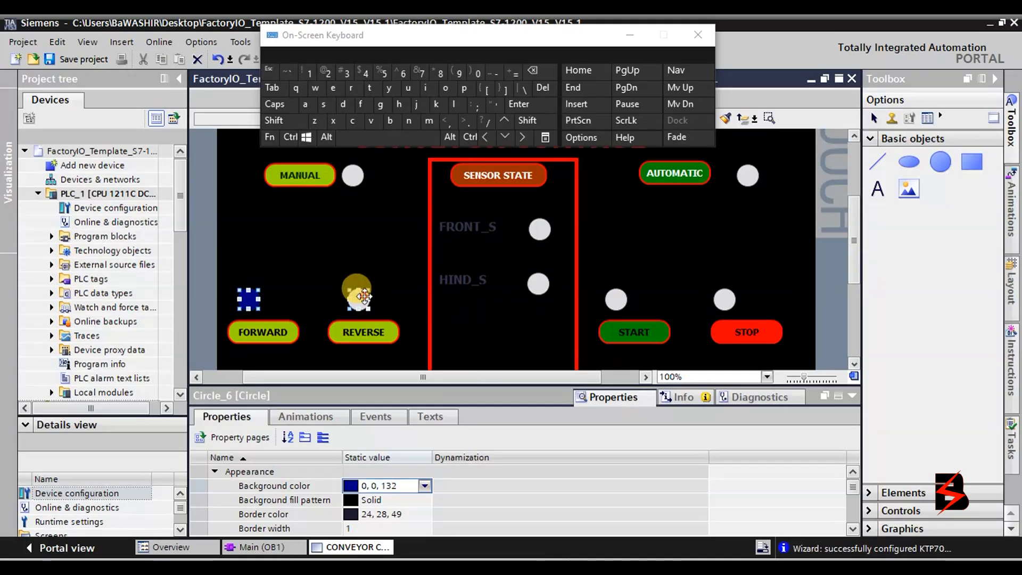
{"action": "left_click", "coordinate": [401, 484]}
{"action": "left_click", "coordinate": [425, 486]}
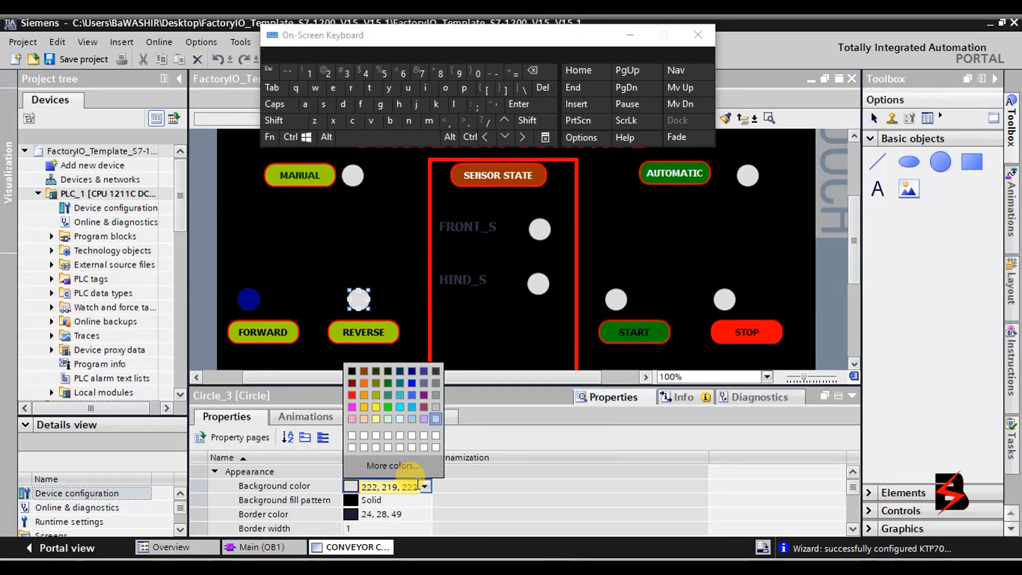
{"action": "left_click", "coordinate": [399, 379]}
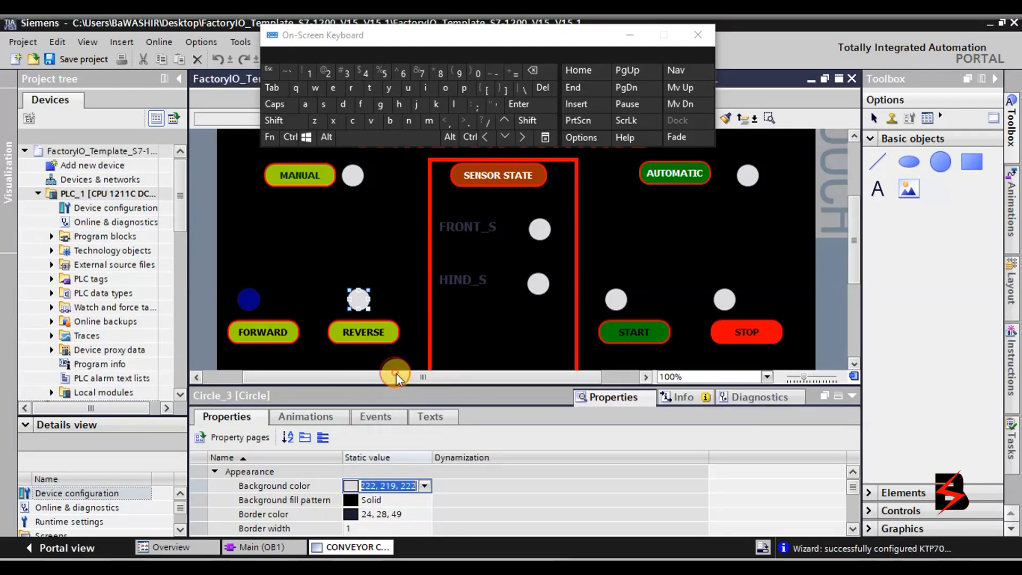
{"action": "left_click", "coordinate": [424, 487]}
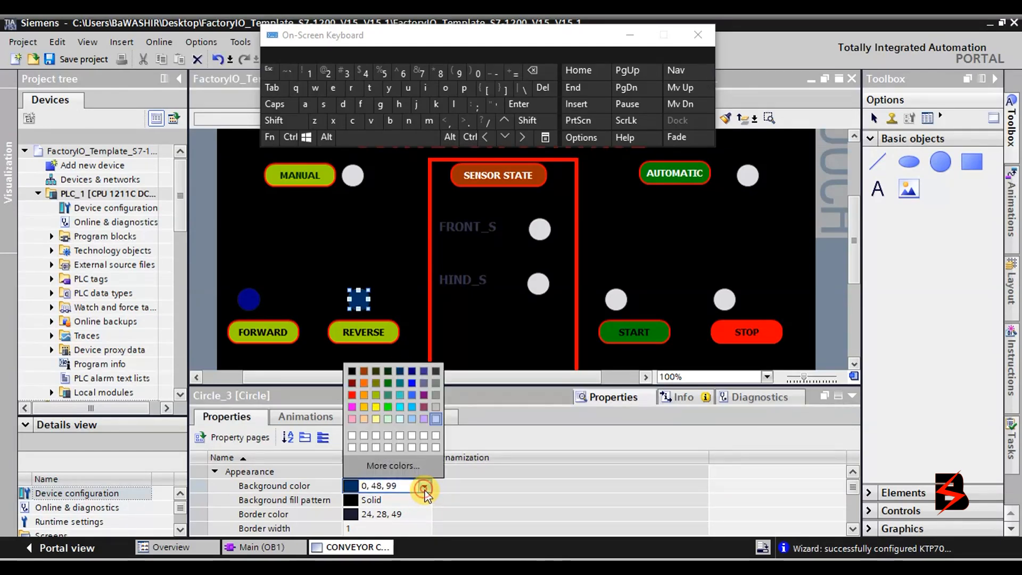
{"action": "left_click", "coordinate": [424, 411]}
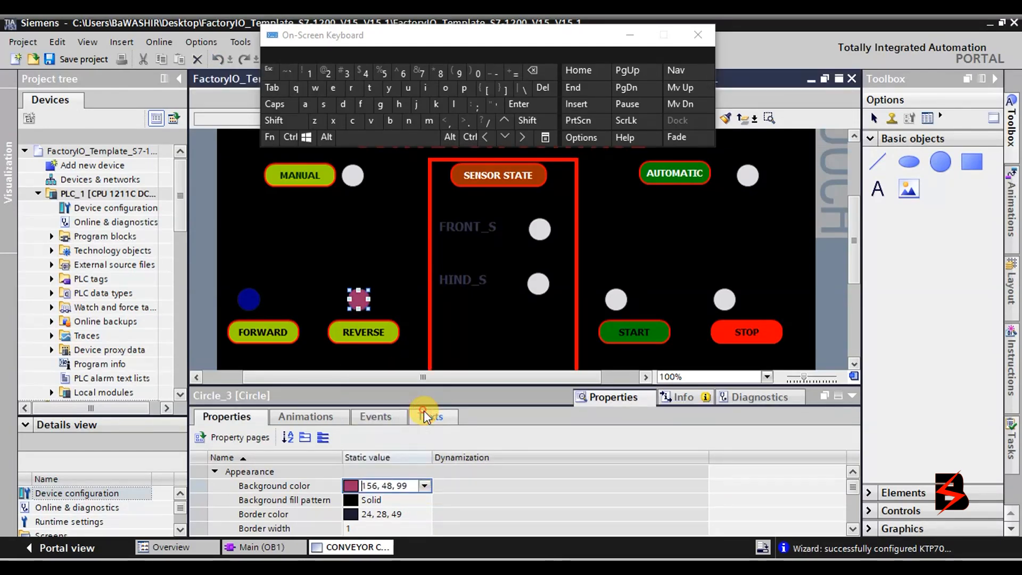
Recolour FORWARD purple (132, 0, 132), START dark green (0, 48, 0), STOP dark red (132, 0, 0).
{"action": "left_click", "coordinate": [248, 298]}
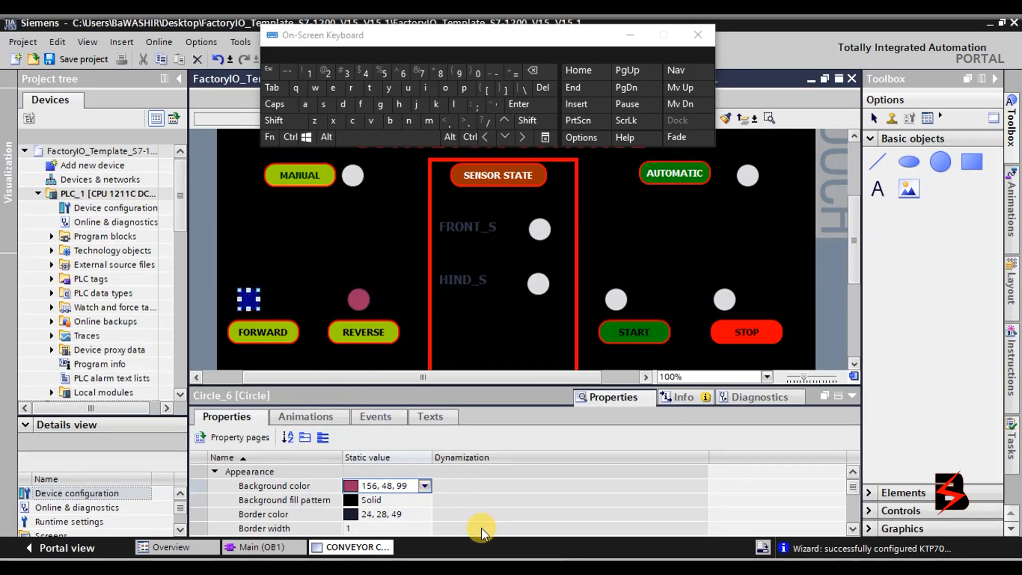
{"action": "left_click", "coordinate": [423, 486]}
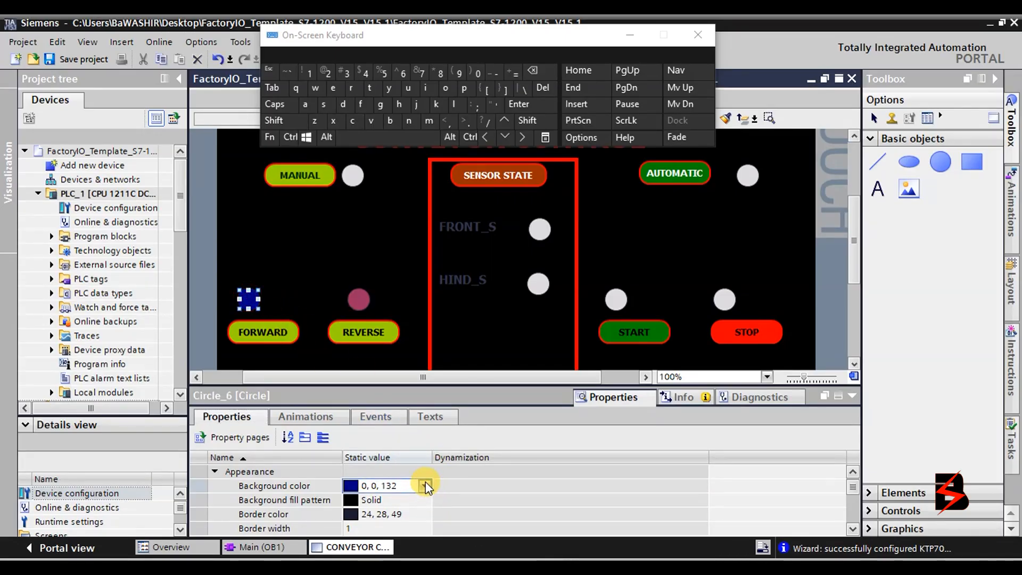
{"action": "left_click", "coordinate": [424, 398]}
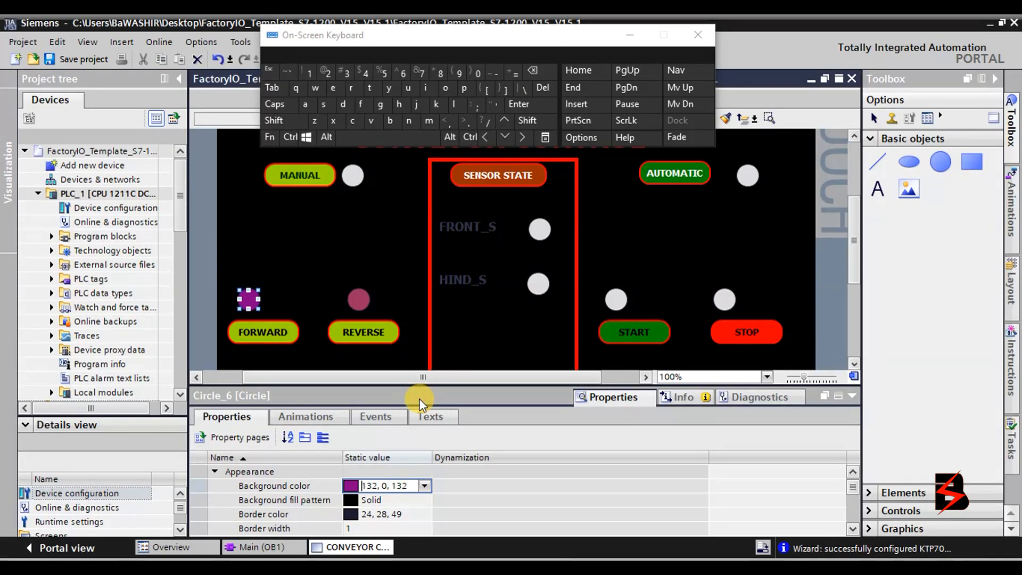
{"action": "left_click", "coordinate": [616, 299]}
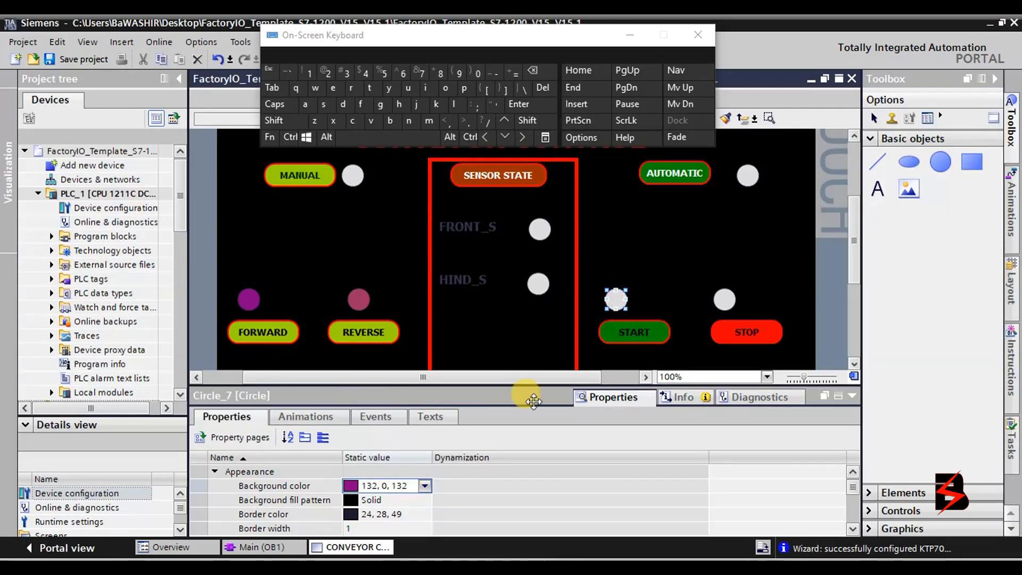
{"action": "left_click", "coordinate": [425, 486]}
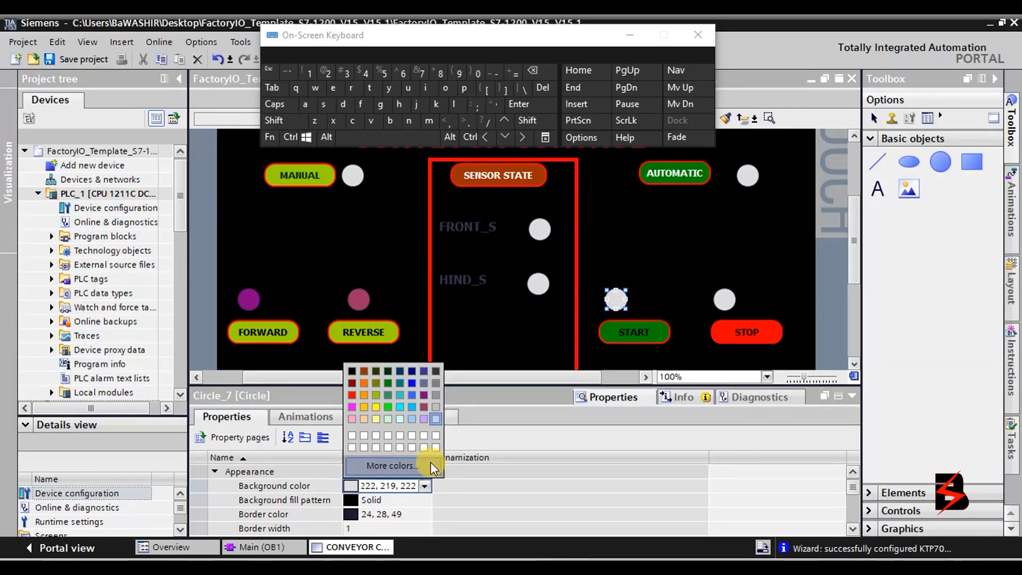
{"action": "left_click", "coordinate": [389, 373]}
{"action": "left_click", "coordinate": [724, 299]}
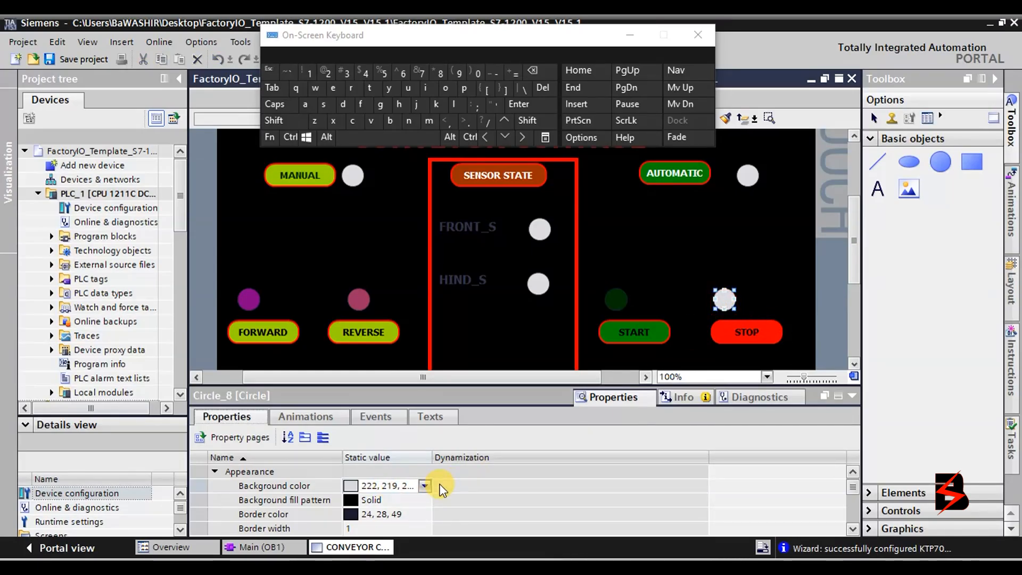
{"action": "left_click", "coordinate": [426, 486]}
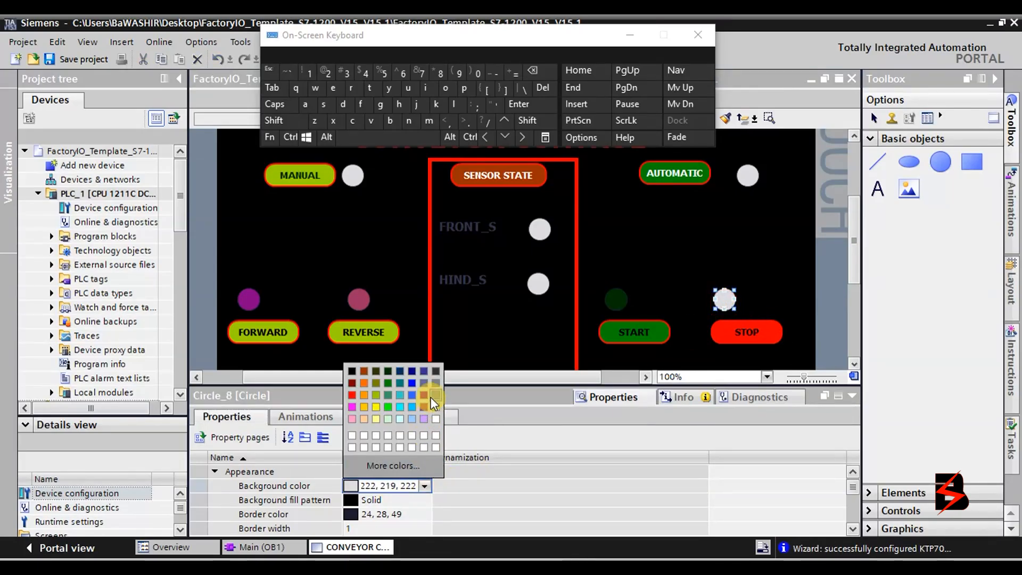
{"action": "left_click", "coordinate": [348, 382]}
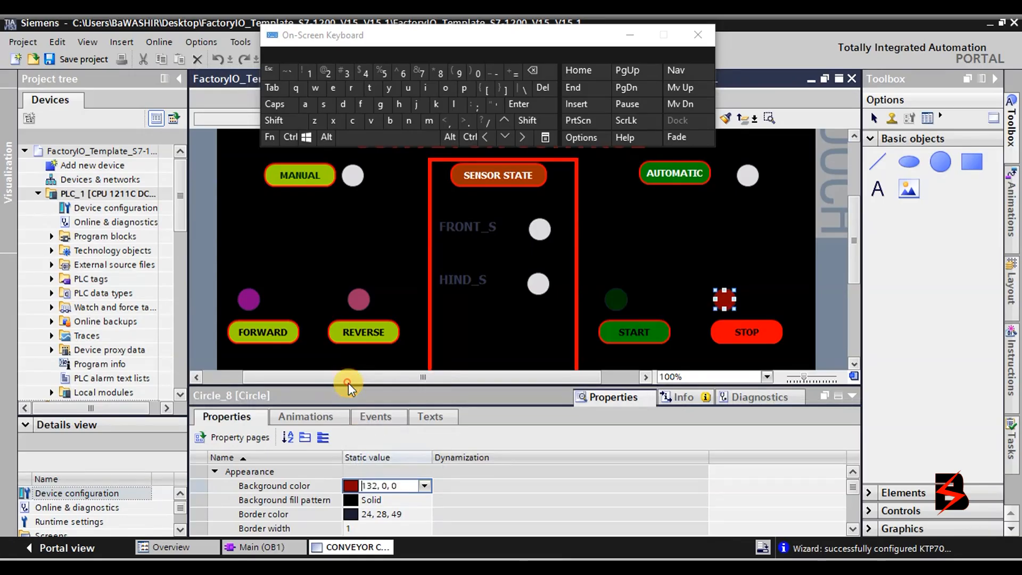
{"action": "left_click", "coordinate": [747, 175]}
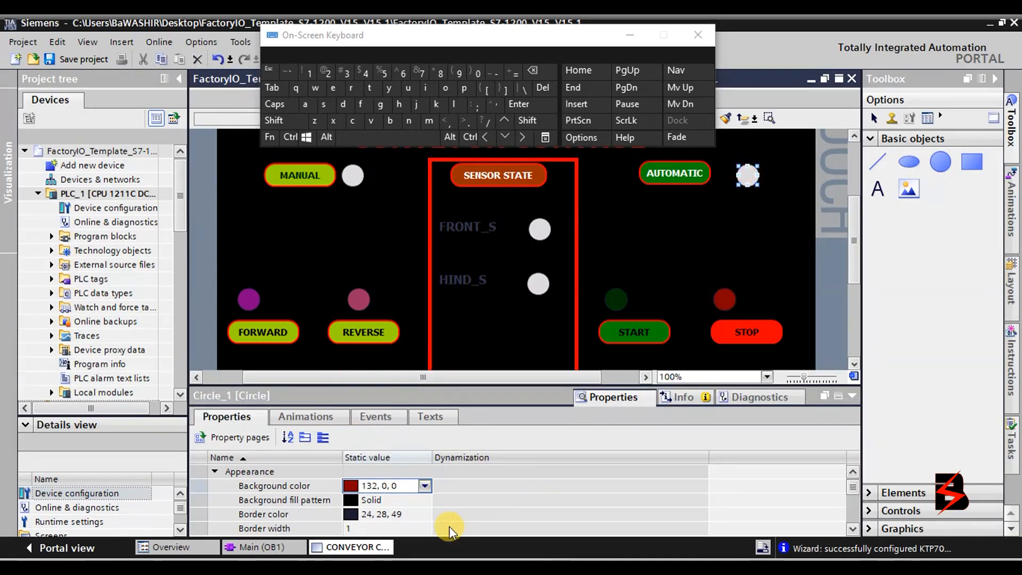
Give the AUTOMATIC and MANUAL mode lamps a dark olive (49, 48, 0) background.
{"action": "left_click", "coordinate": [426, 485]}
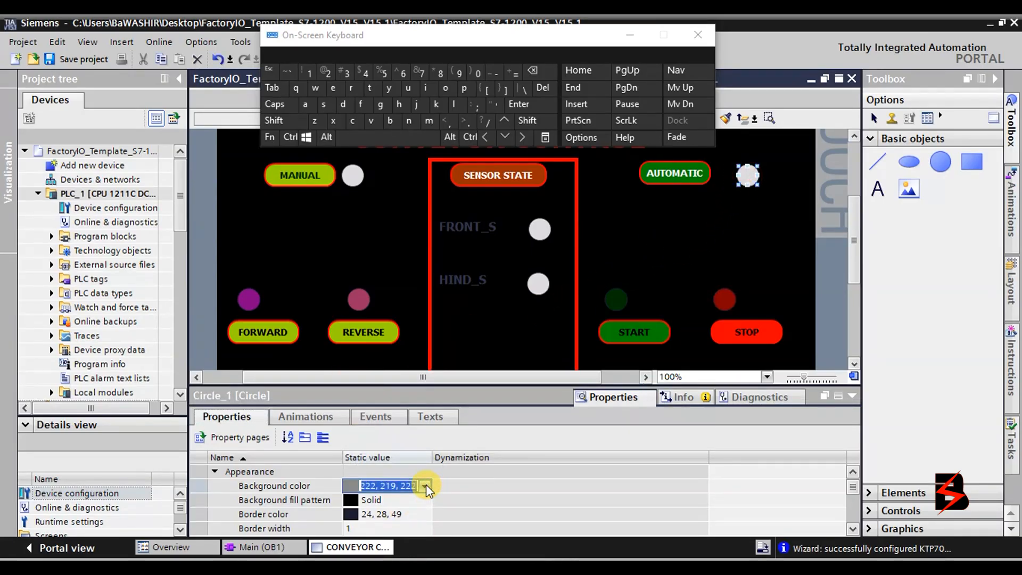
{"action": "left_click", "coordinate": [376, 371]}
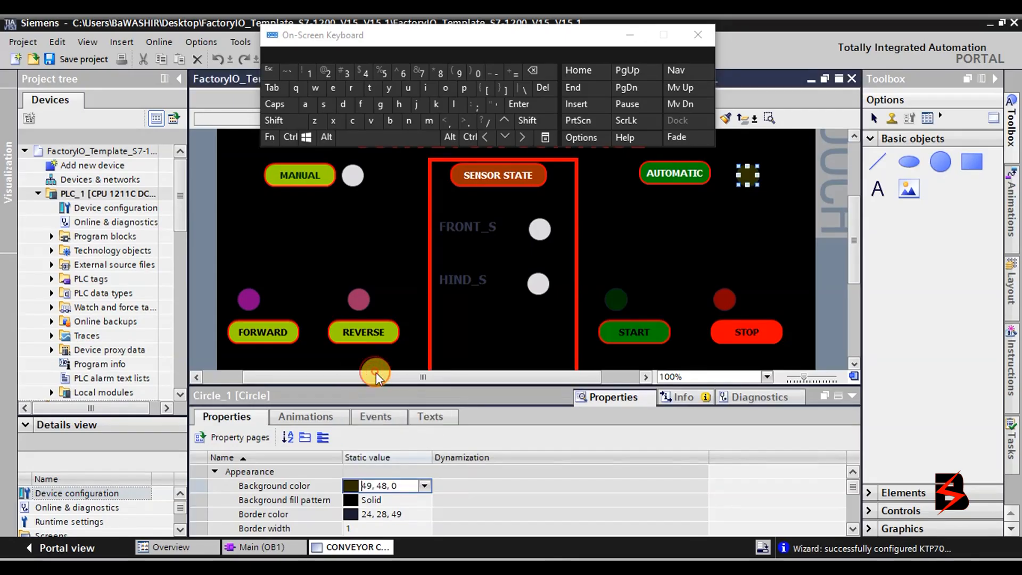
{"action": "left_click", "coordinate": [352, 187]}
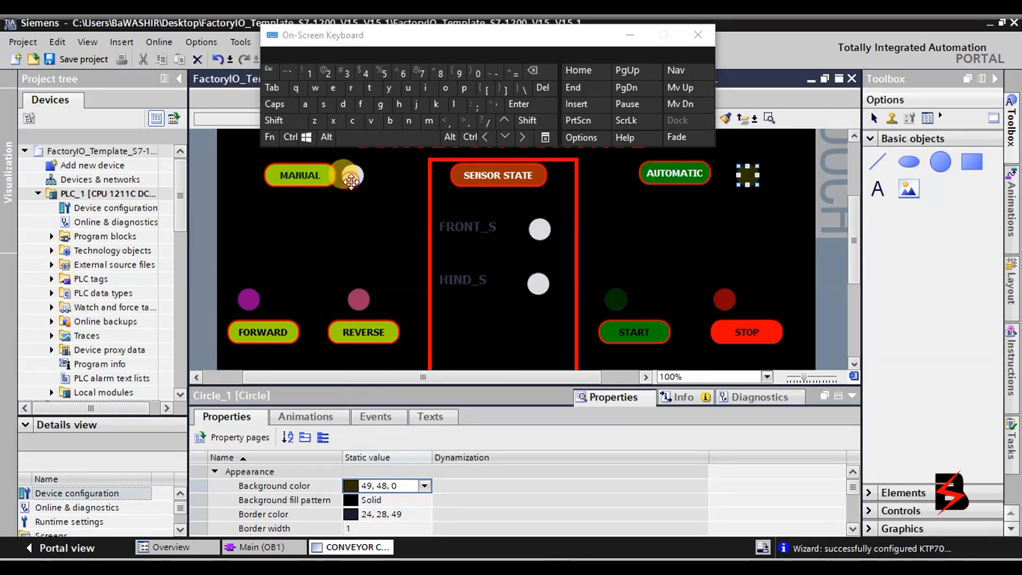
{"action": "left_click", "coordinate": [425, 485]}
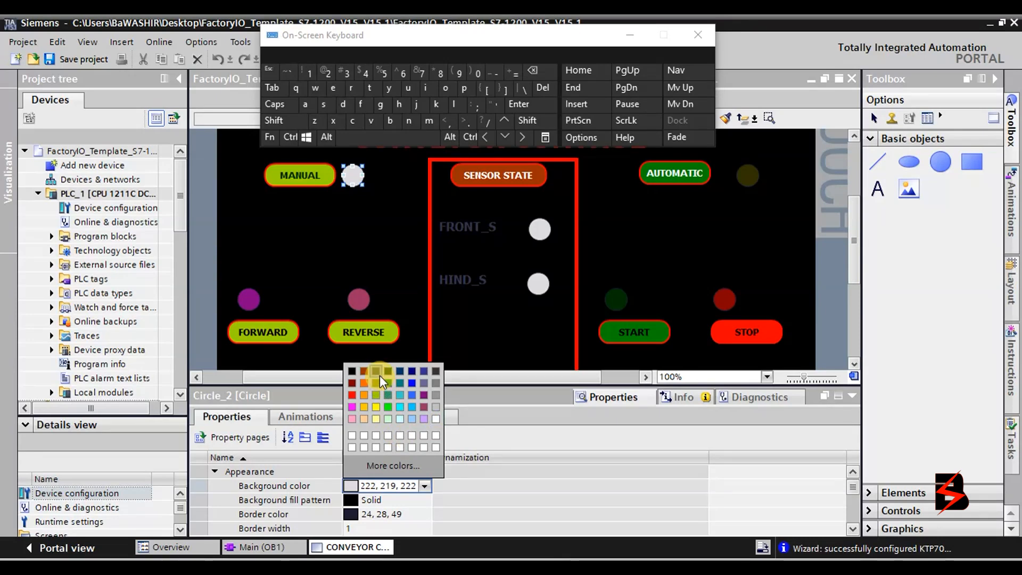
{"action": "left_click", "coordinate": [377, 372]}
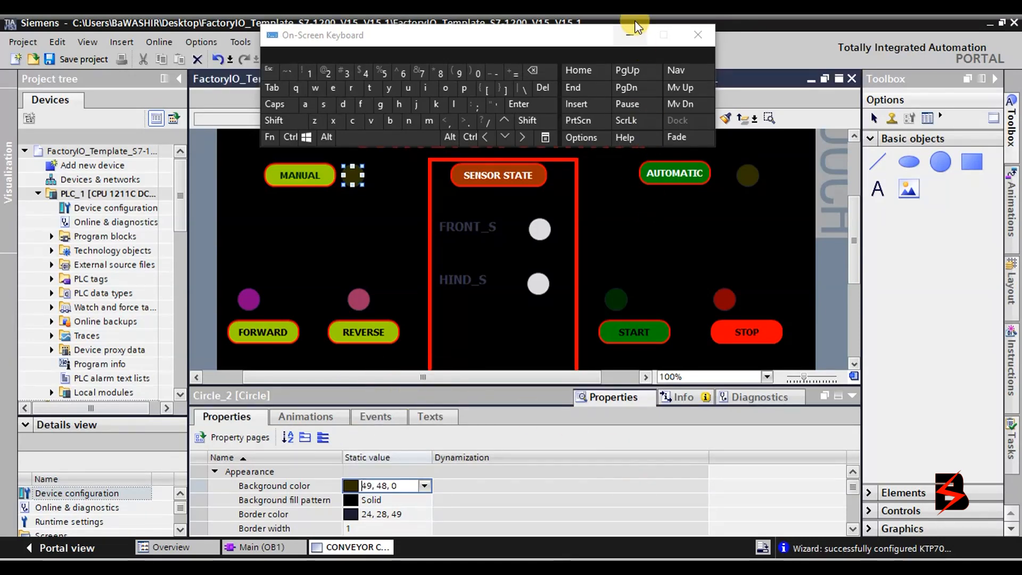
Set the FRONT_S and HIND_S sensor lamps to dark olive, replacing an accidental orange.
{"action": "left_click", "coordinate": [538, 228]}
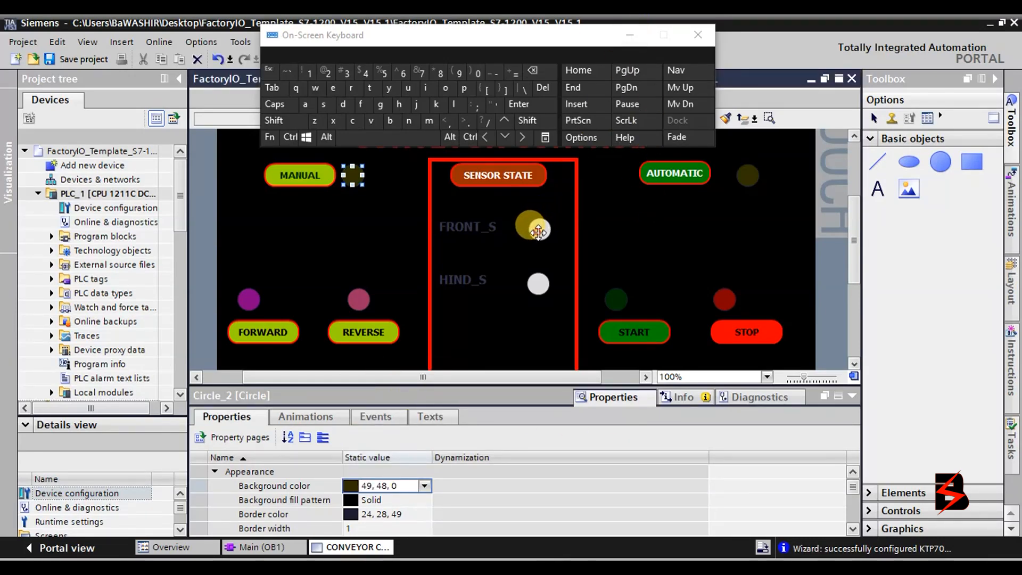
{"action": "left_click", "coordinate": [425, 487]}
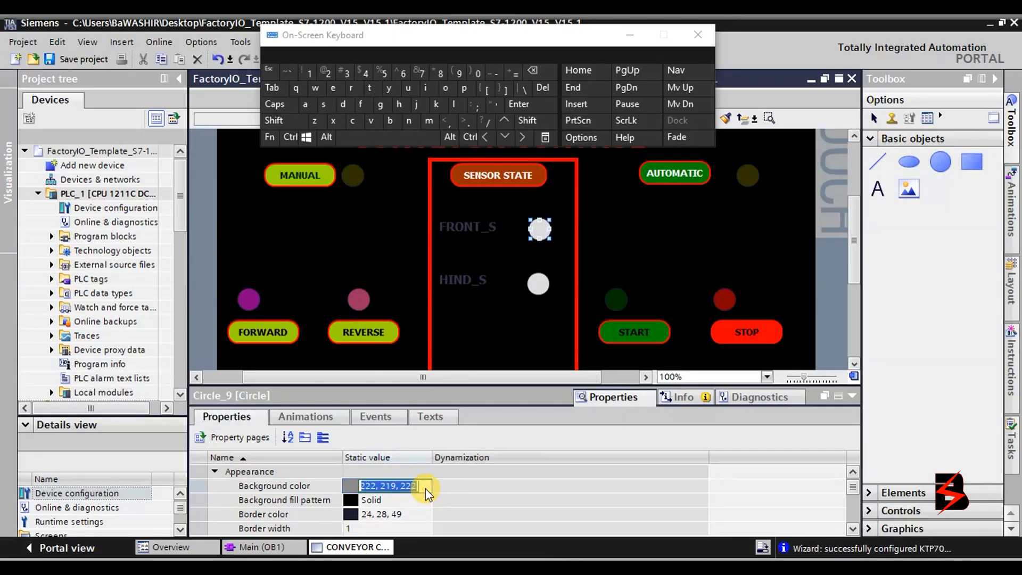
{"action": "left_click", "coordinate": [367, 376]}
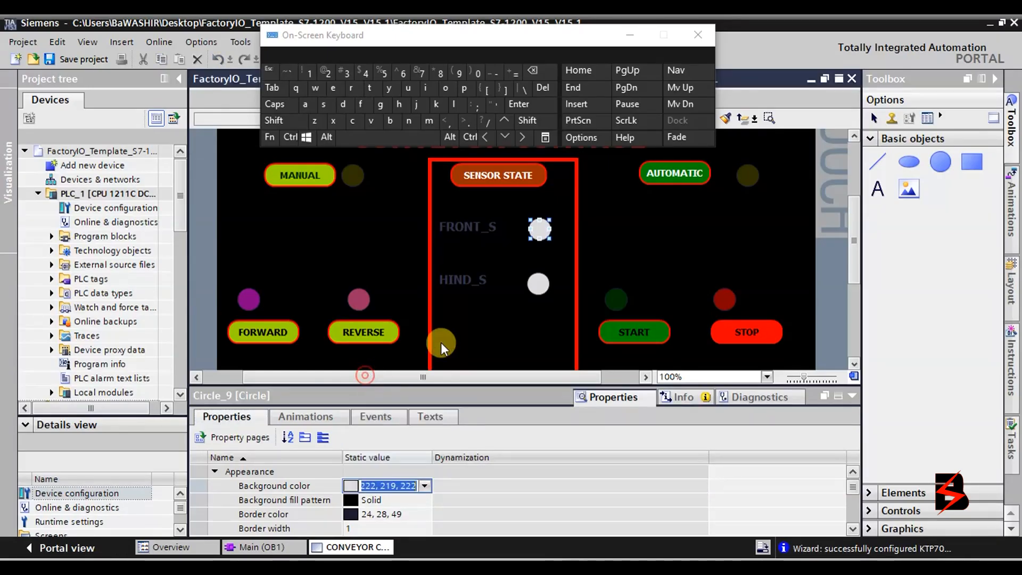
{"action": "left_click", "coordinate": [539, 285]}
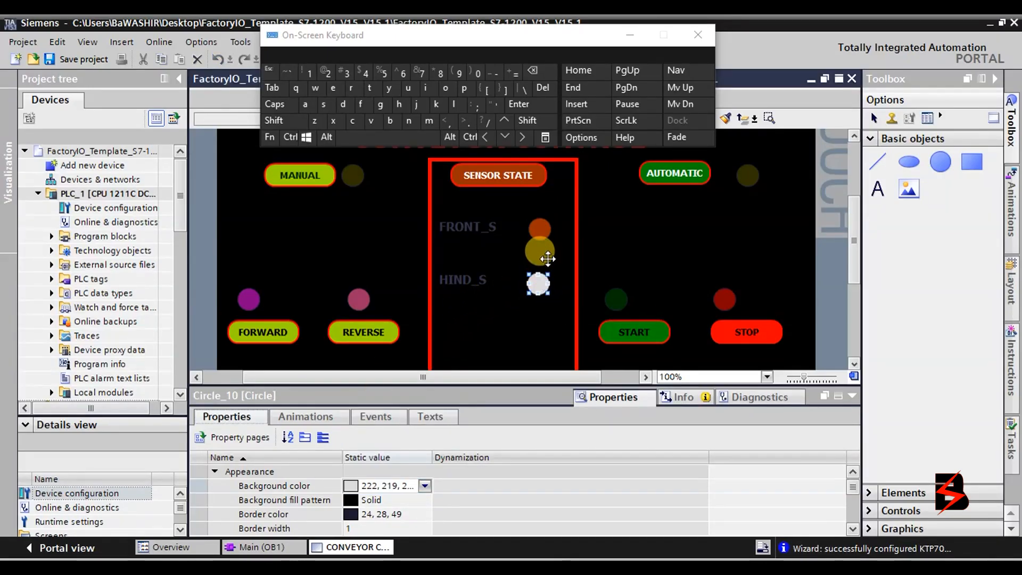
{"action": "left_click", "coordinate": [538, 229]}
{"action": "left_click", "coordinate": [539, 229]}
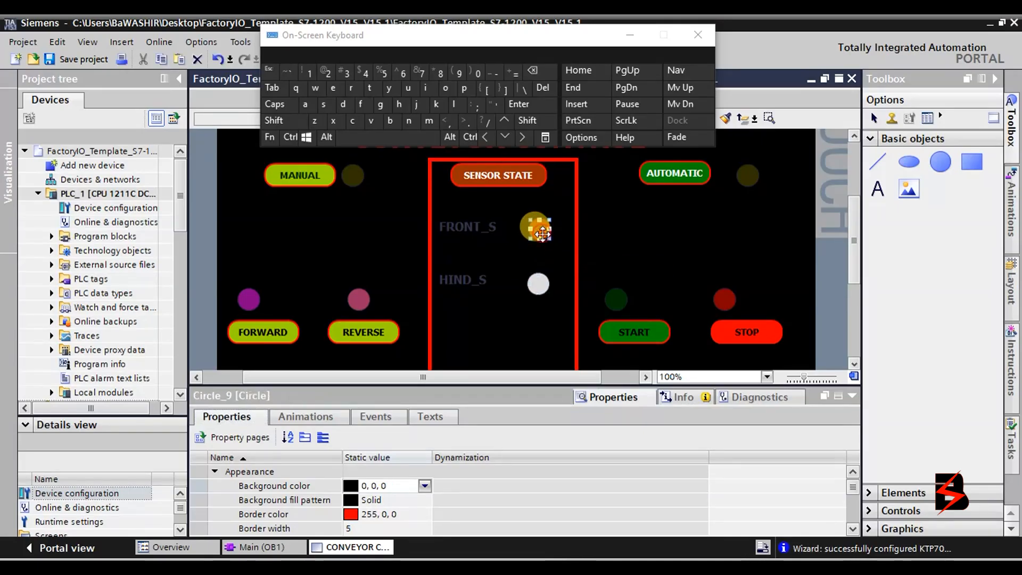
{"action": "left_click", "coordinate": [424, 485]}
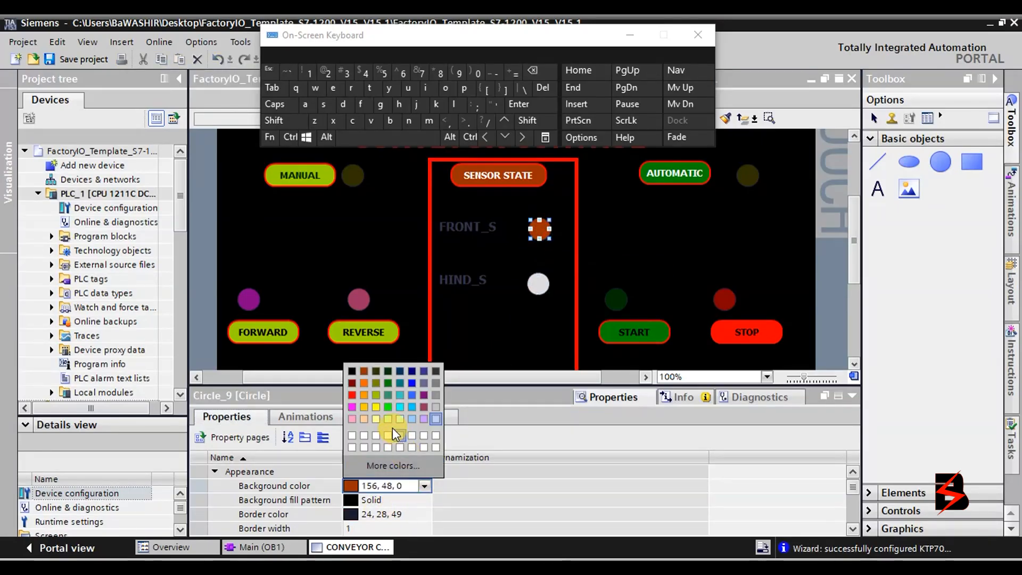
{"action": "left_click", "coordinate": [375, 373]}
{"action": "left_click", "coordinate": [539, 283]}
{"action": "left_click", "coordinate": [423, 486]}
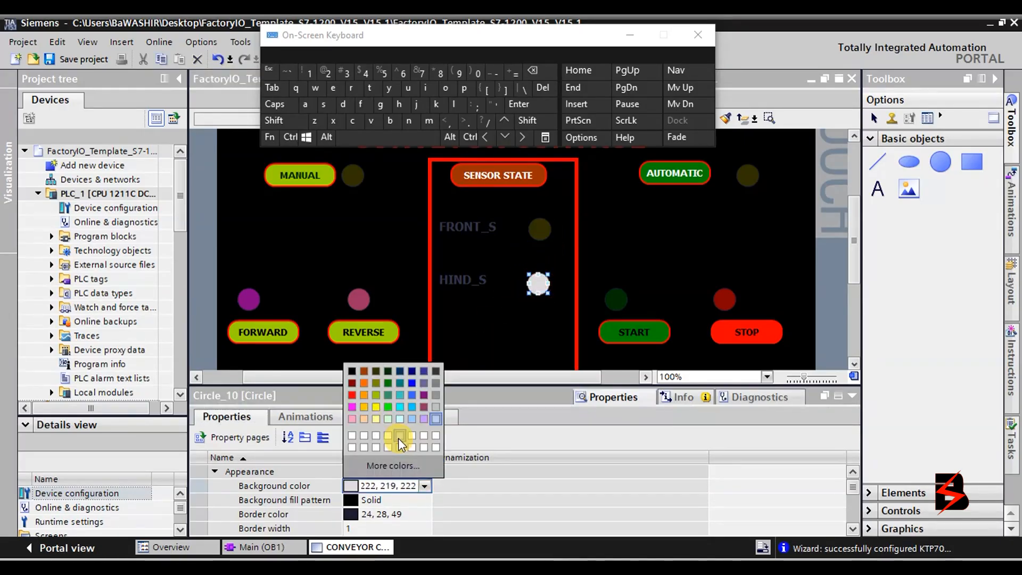
{"action": "left_click", "coordinate": [375, 373]}
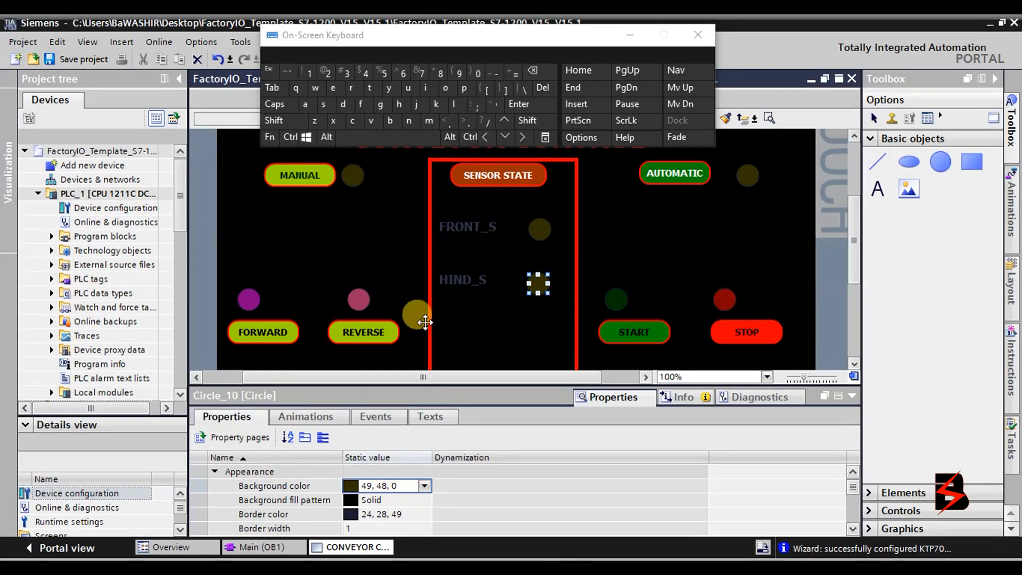
Change the pink REVERSE and purple FORWARD lamps to dark olive (49, 48, 0).
{"action": "left_click", "coordinate": [359, 299]}
{"action": "left_click", "coordinate": [424, 485]}
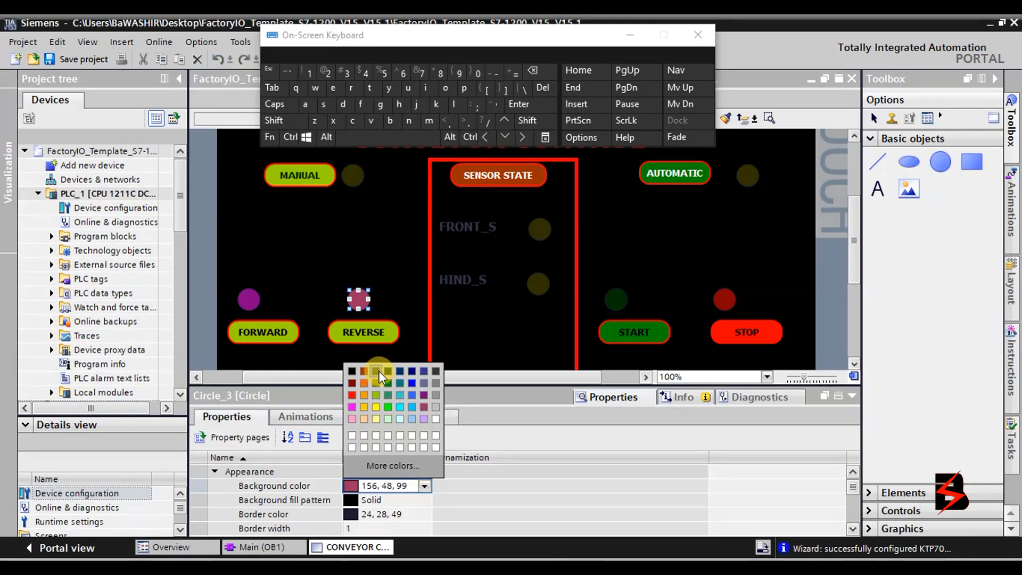
{"action": "left_click", "coordinate": [376, 371]}
{"action": "left_click", "coordinate": [248, 299]}
{"action": "left_click", "coordinate": [425, 485]}
{"action": "left_click", "coordinate": [376, 371]}
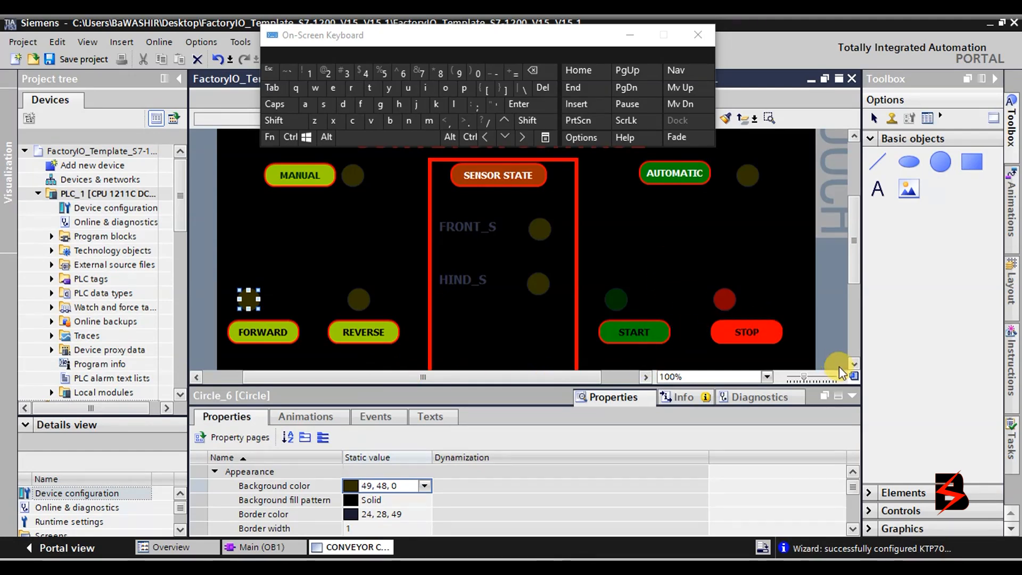
Scroll the canvas up, then minimize the on-screen keyboard and collapse the Properties panel.
{"action": "scroll", "coordinate": [852, 283], "scroll_direction": "up", "scroll_amount": 3}
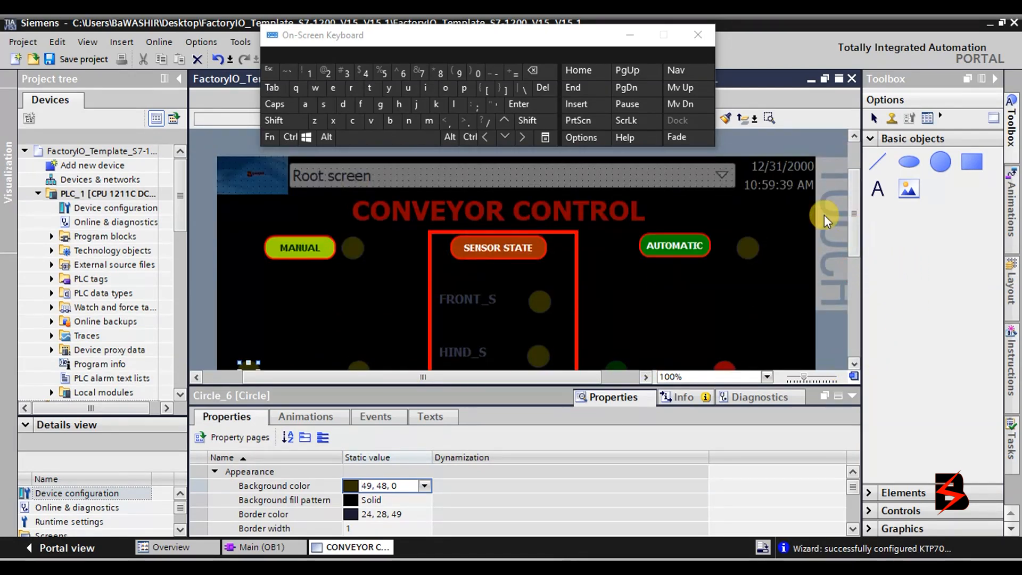
{"action": "left_click", "coordinate": [632, 37]}
{"action": "left_click", "coordinate": [853, 395]}
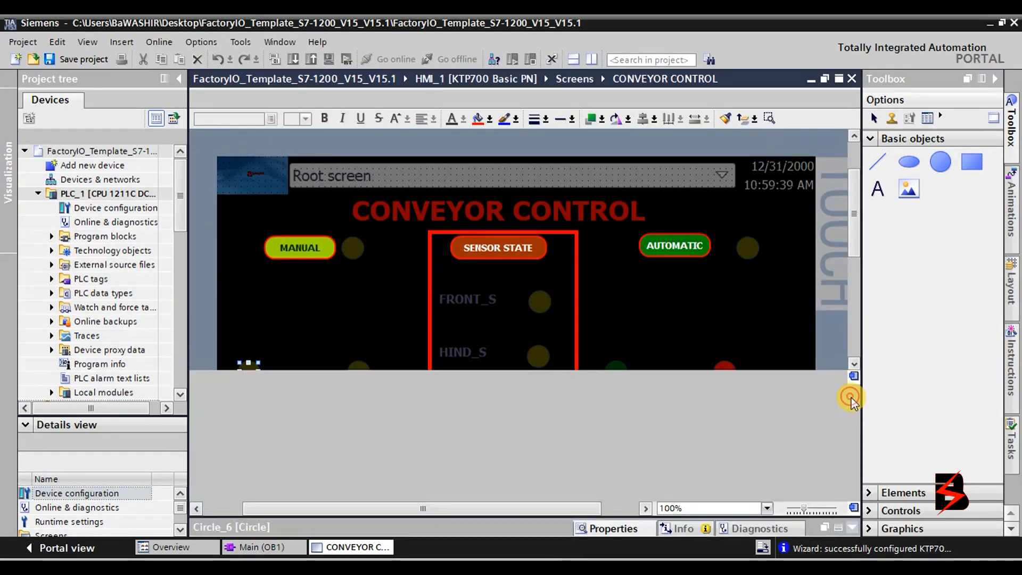
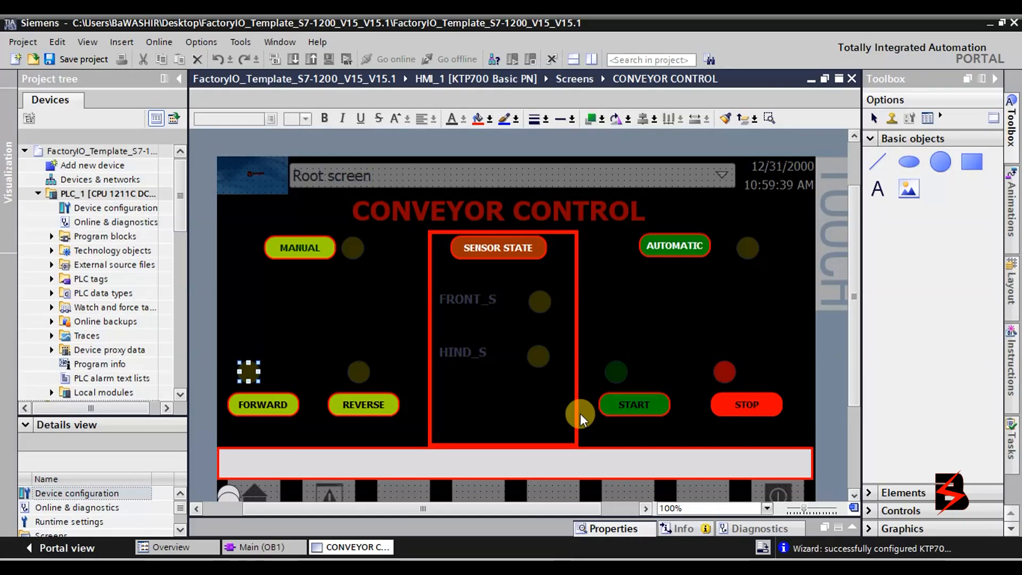
Move the hidden wide text item aside and delete the SENSOR STATE button.
{"action": "left_click", "coordinate": [372, 333]}
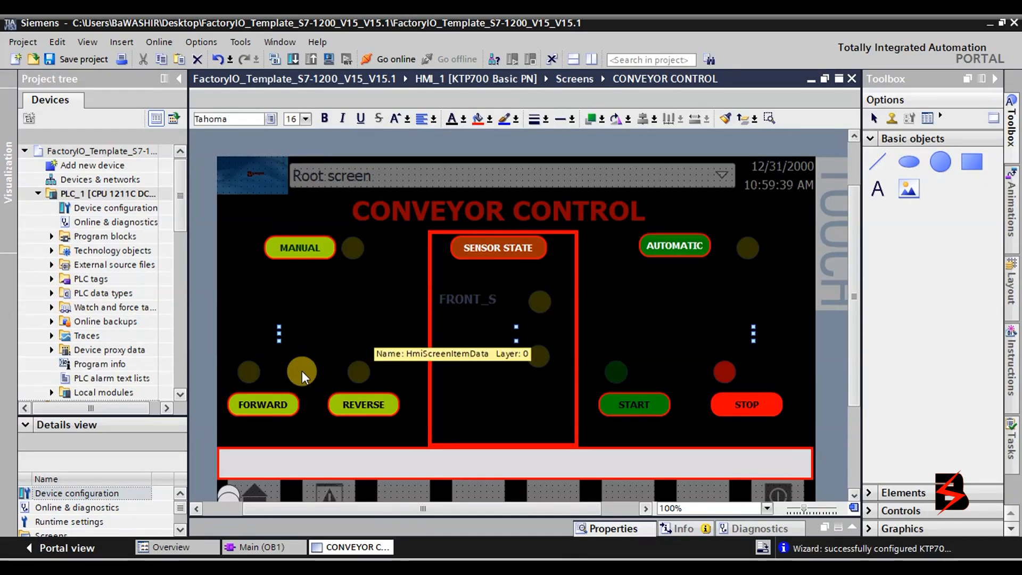
{"action": "left_click_drag", "start_coordinate": [371, 358], "coordinate": [623, 297]}
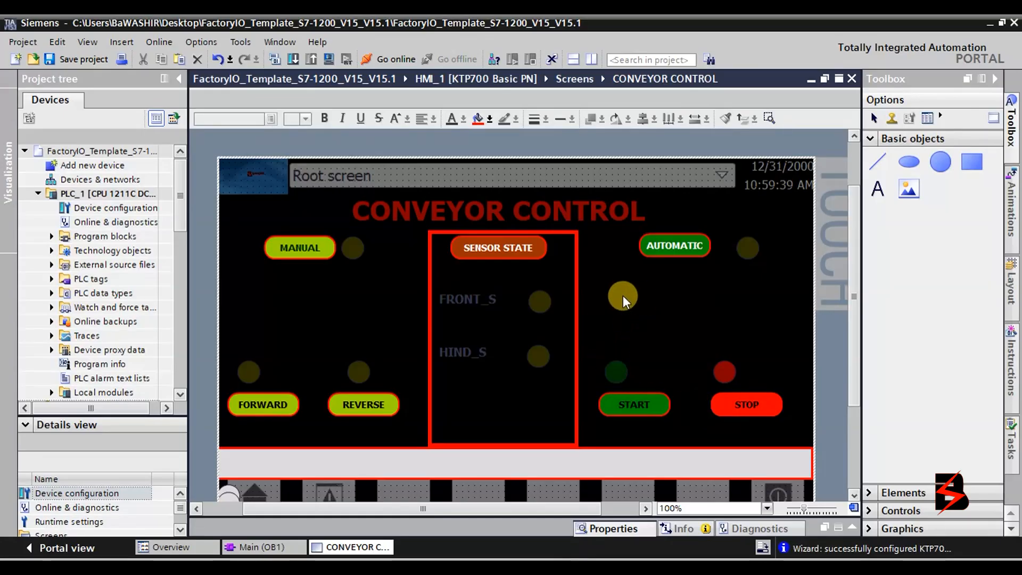
{"action": "left_click", "coordinate": [517, 248]}
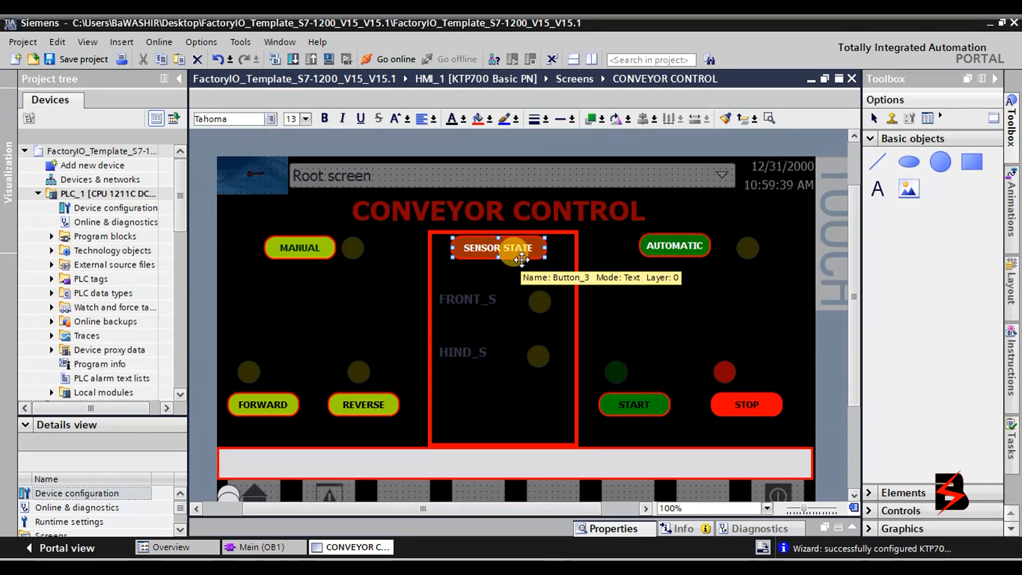
{"action": "left_click", "coordinate": [356, 567]}
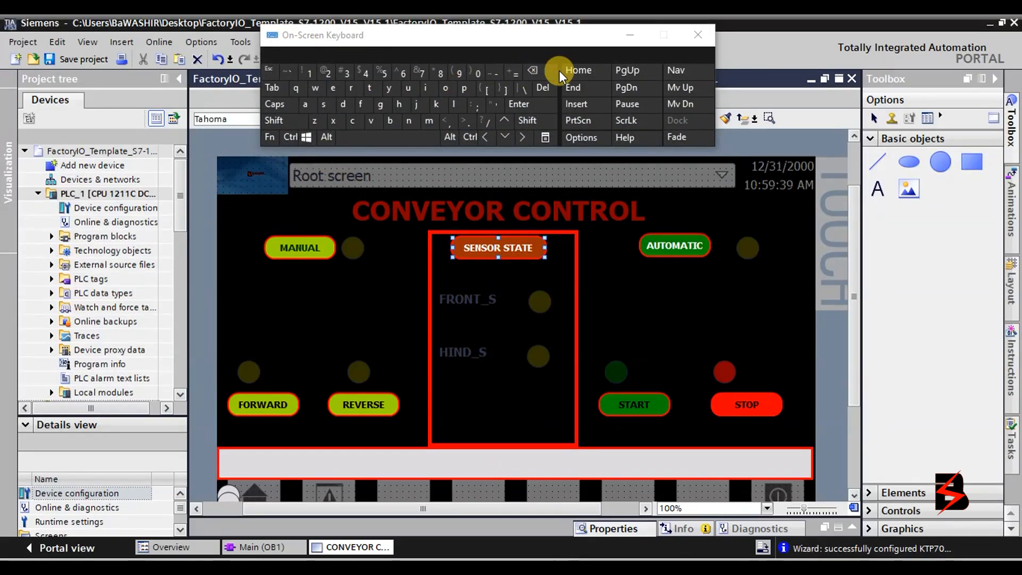
{"action": "left_click", "coordinate": [547, 89]}
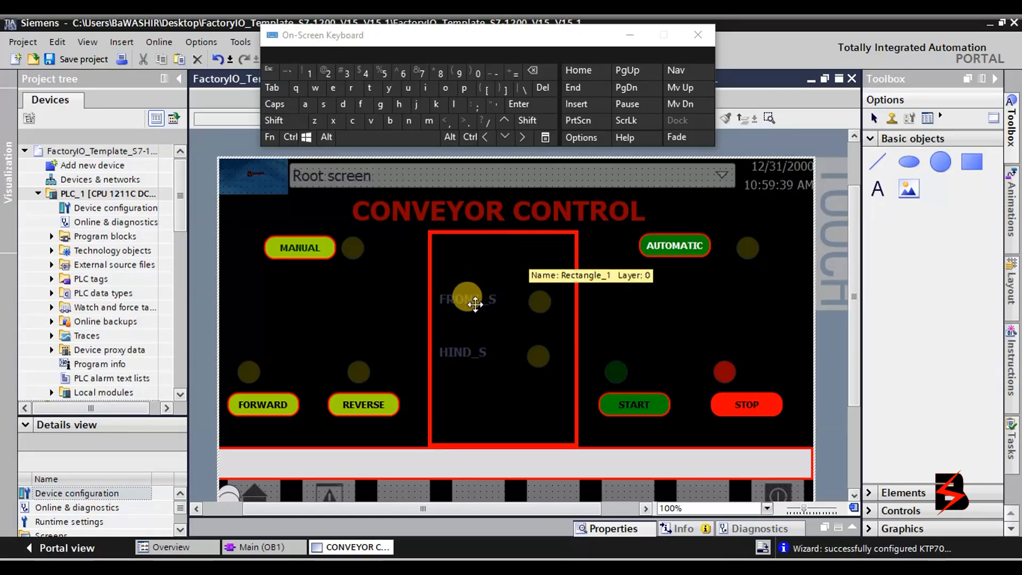
Copy the FRONT_S text label and place the copy at the top of the red frame.
{"action": "left_click", "coordinate": [467, 298]}
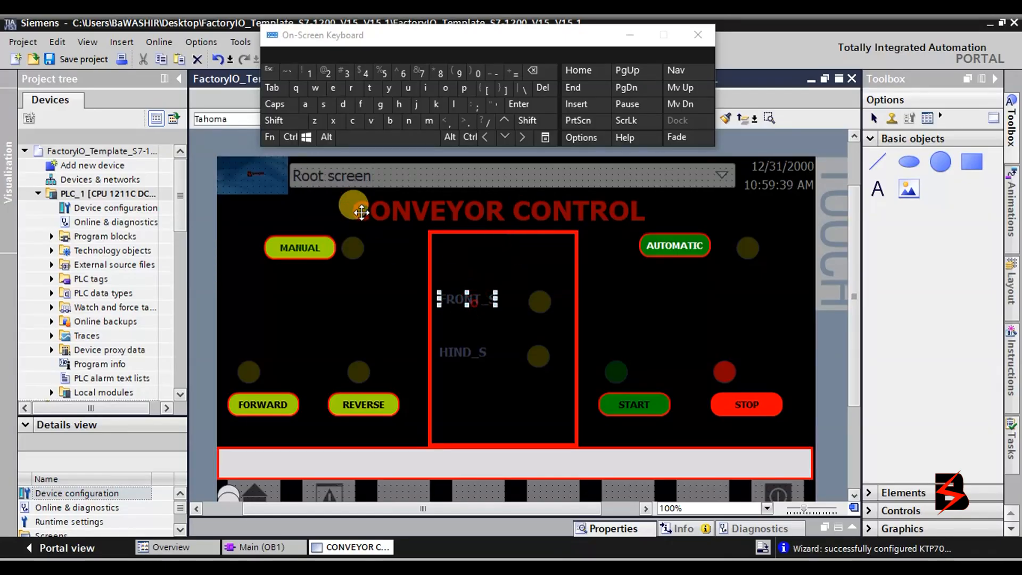
{"action": "left_click", "coordinate": [352, 121]}
{"action": "left_click", "coordinate": [307, 138]}
{"action": "left_click", "coordinate": [371, 120]}
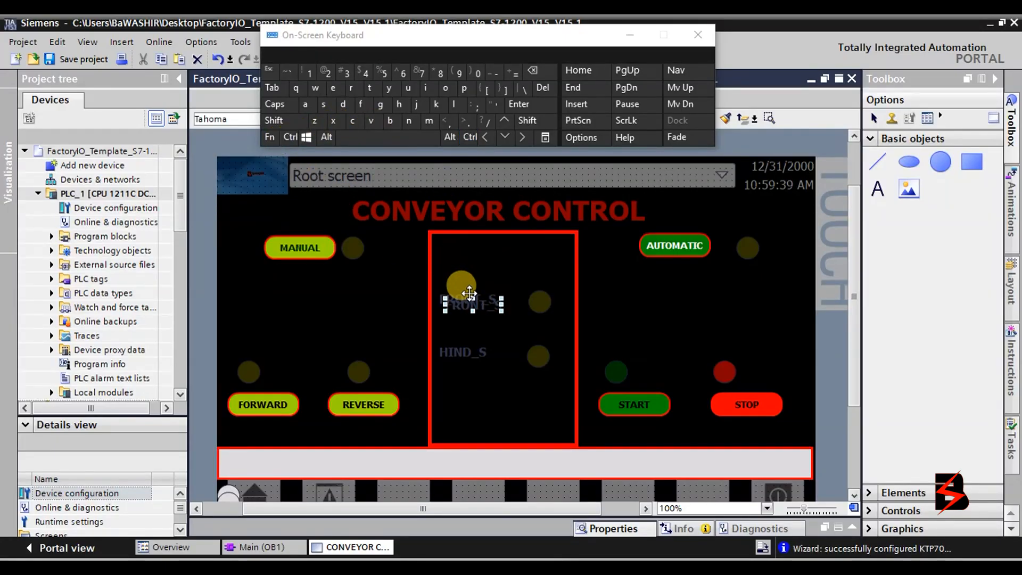
{"action": "left_click_drag", "start_coordinate": [468, 307], "coordinate": [487, 256]}
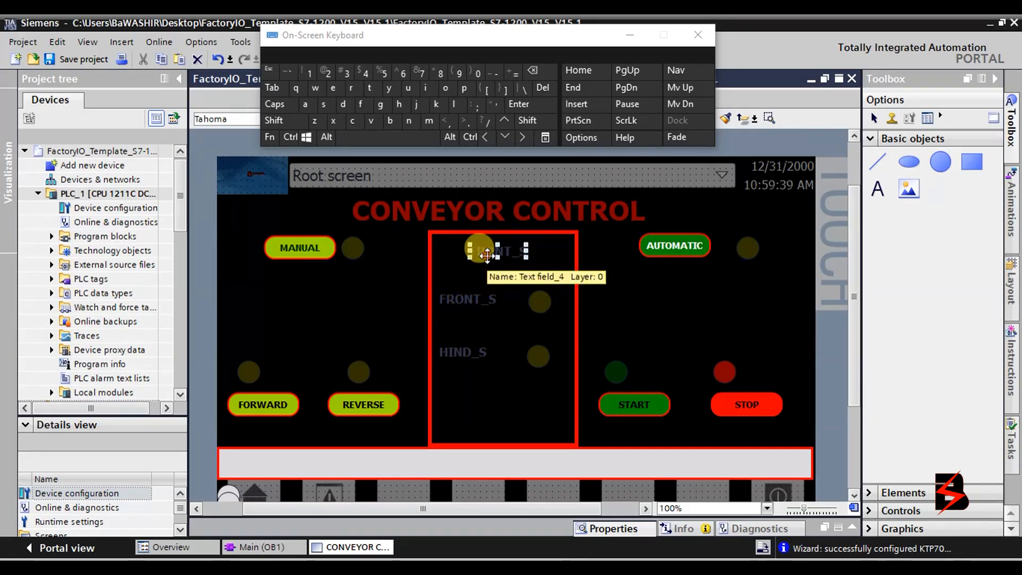
Retype the copied label's text as 'SENSOR STATE'.
{"action": "double_click", "coordinate": [487, 257]}
{"action": "left_click", "coordinate": [285, 104]}
{"action": "left_click", "coordinate": [330, 106]}
{"action": "left_click", "coordinate": [333, 88]}
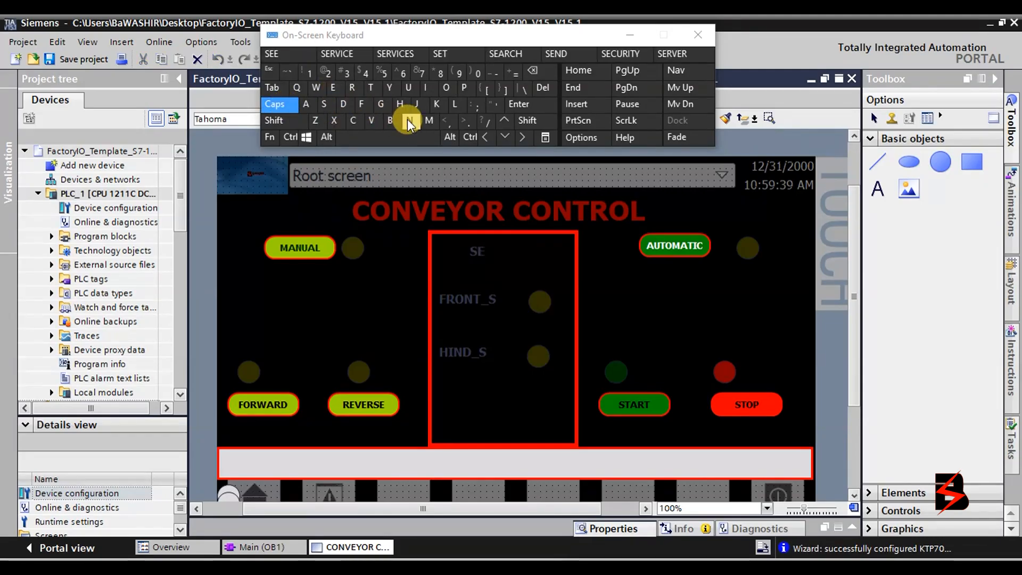
{"action": "left_click", "coordinate": [409, 120]}
{"action": "left_click", "coordinate": [326, 105]}
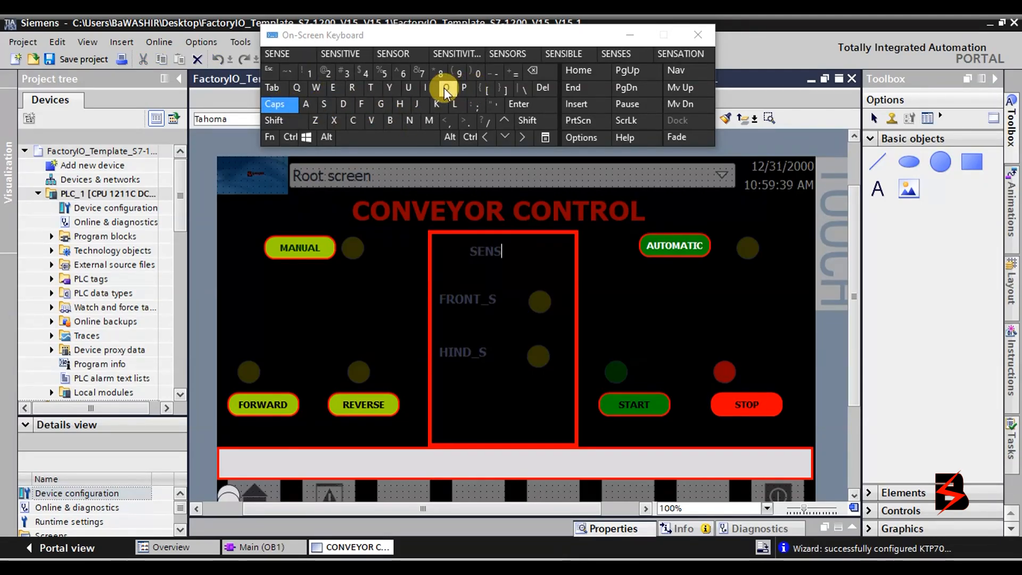
{"action": "left_click", "coordinate": [444, 88]}
{"action": "left_click", "coordinate": [352, 88]}
{"action": "left_click", "coordinate": [372, 137]}
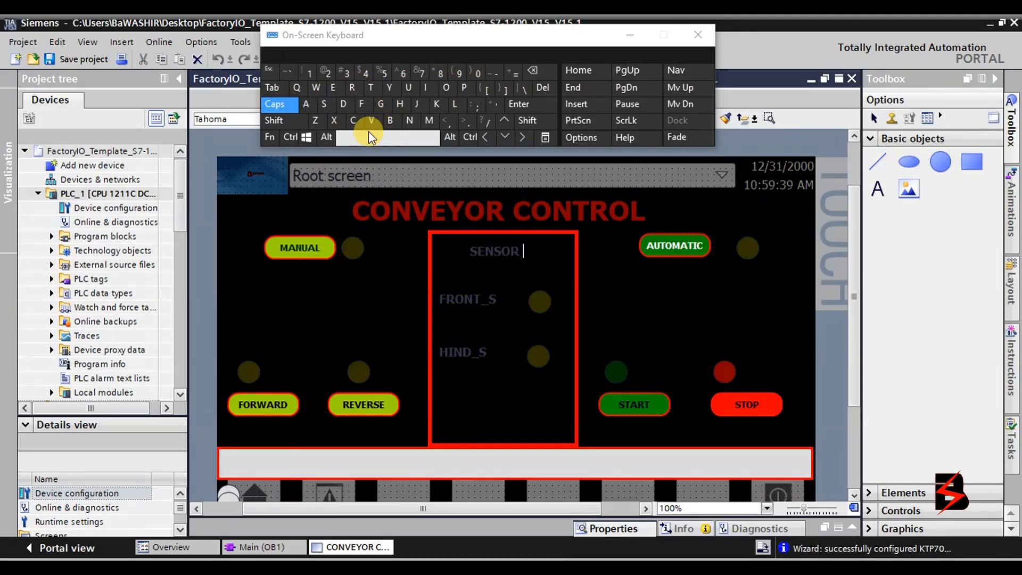
{"action": "left_click", "coordinate": [322, 104]}
{"action": "left_click", "coordinate": [373, 87]}
{"action": "left_click", "coordinate": [309, 104]}
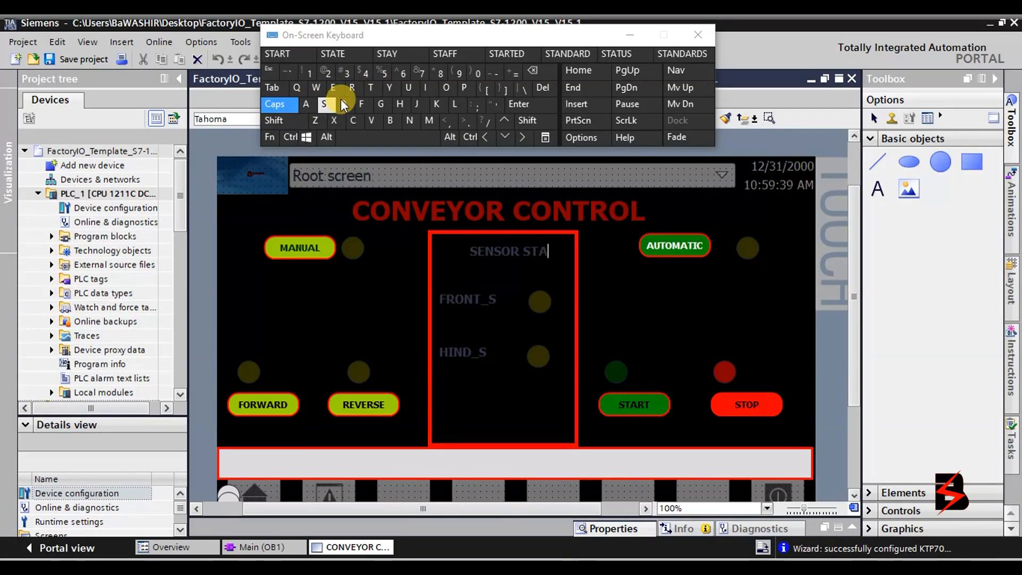
{"action": "left_click", "coordinate": [375, 94]}
{"action": "left_click", "coordinate": [336, 89]}
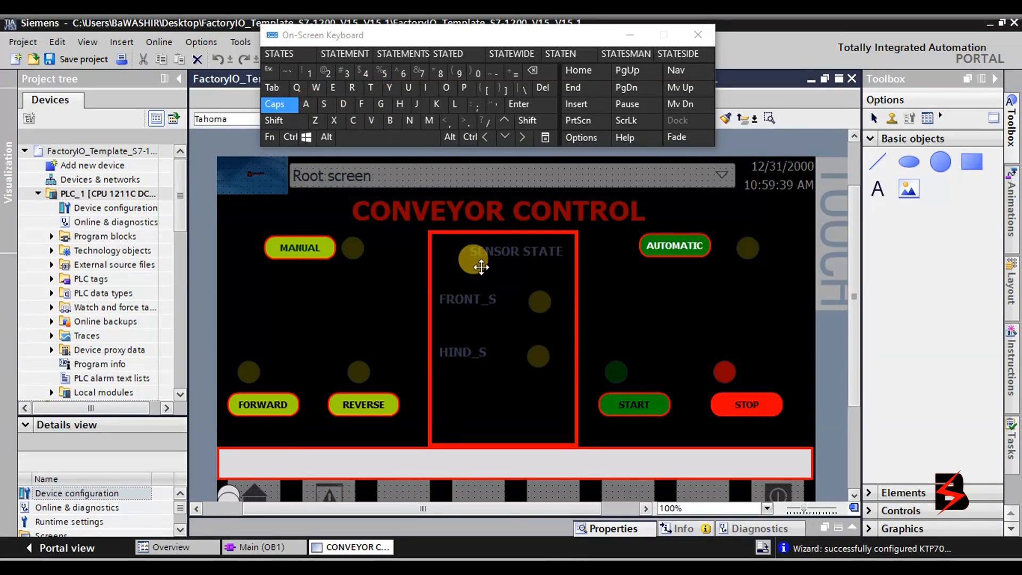
{"action": "left_click", "coordinate": [511, 280]}
Nudge the SENSOR STATE label slightly up-left and enlarge the Properties panel.
{"action": "left_click", "coordinate": [512, 254]}
{"action": "left_click_drag", "start_coordinate": [512, 254], "coordinate": [501, 252]}
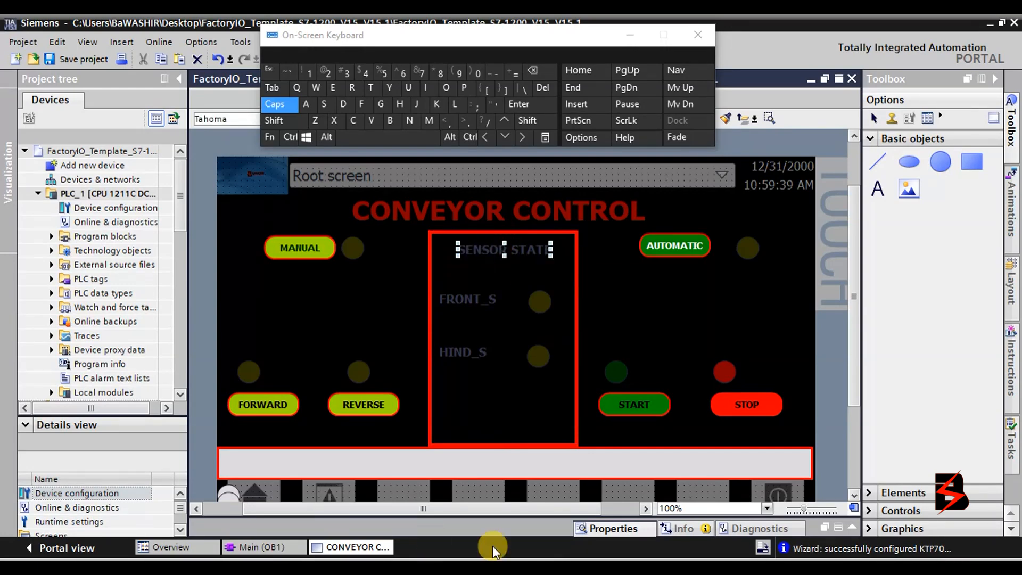
{"action": "left_click_drag", "start_coordinate": [505, 517], "coordinate": [531, 382]}
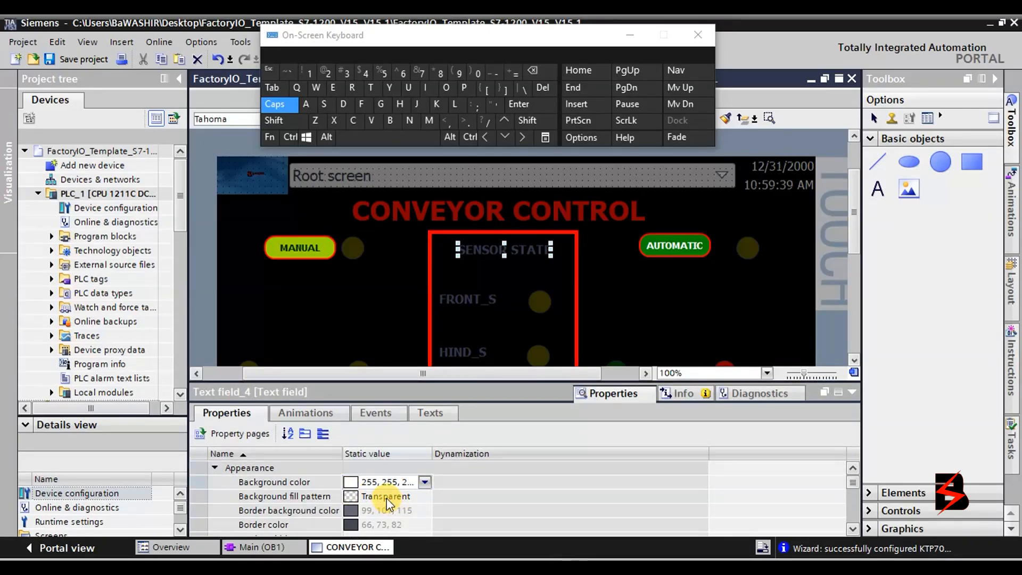
Set the SENSOR STATE label's background colour to red.
{"action": "left_click", "coordinate": [425, 483]}
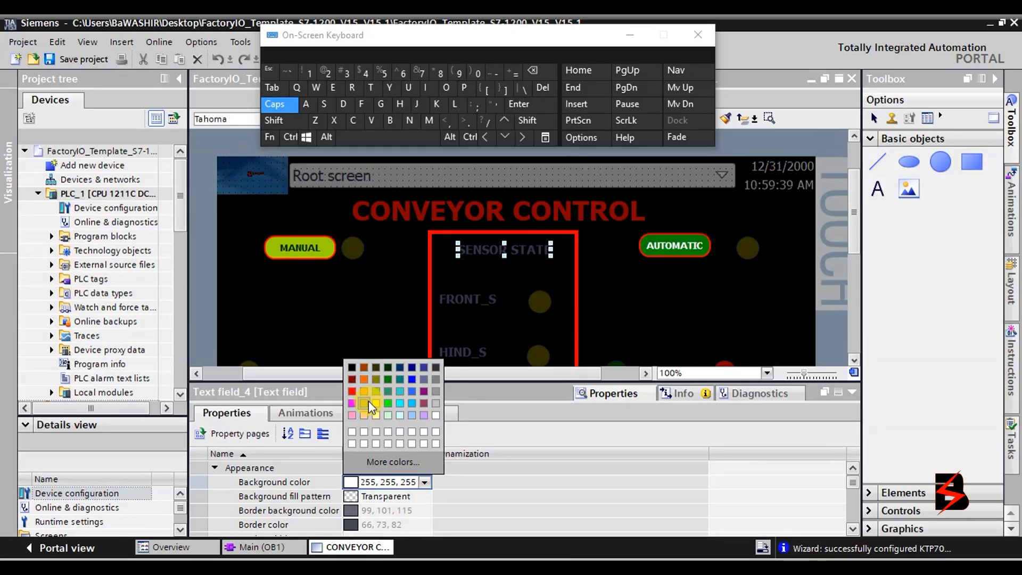
{"action": "left_click", "coordinate": [349, 394]}
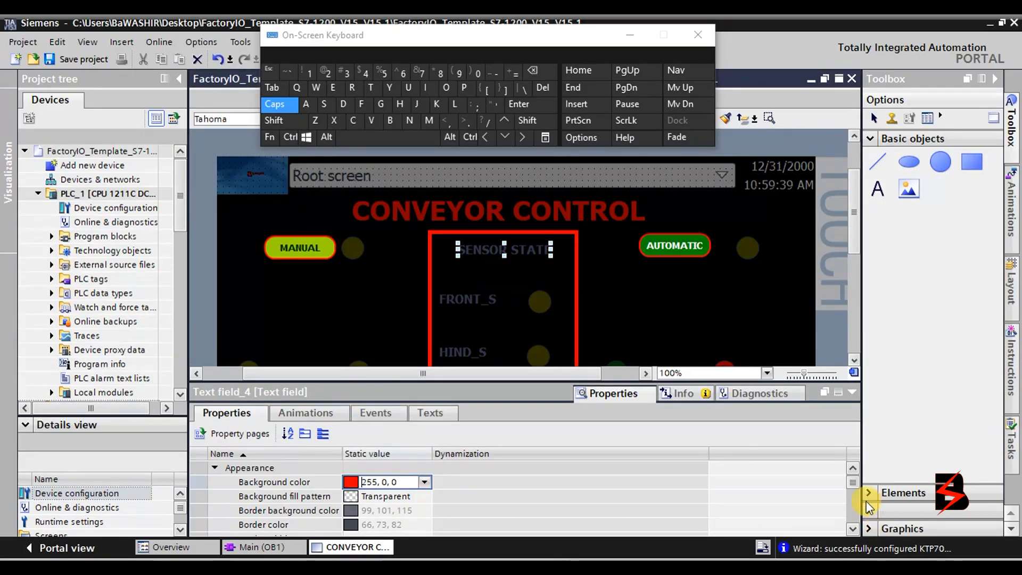
{"action": "left_click_drag", "start_coordinate": [854, 484], "coordinate": [852, 503]}
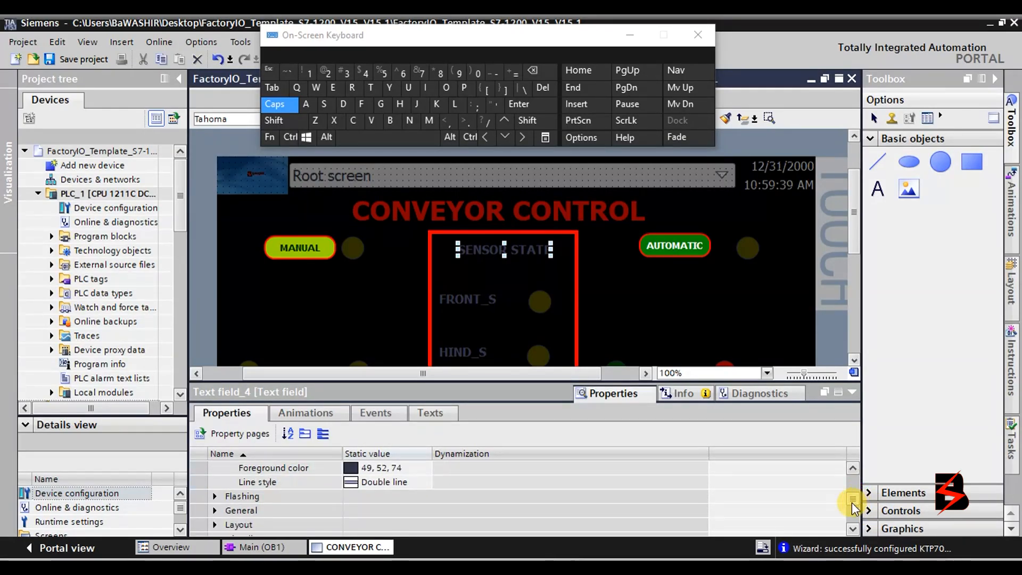
{"action": "scroll", "coordinate": [483, 513], "scroll_direction": "down", "scroll_amount": 2}
{"action": "scroll", "coordinate": [257, 493], "scroll_direction": "down", "scroll_amount": 1}
{"action": "scroll", "coordinate": [257, 493], "scroll_direction": "up", "scroll_amount": 1}
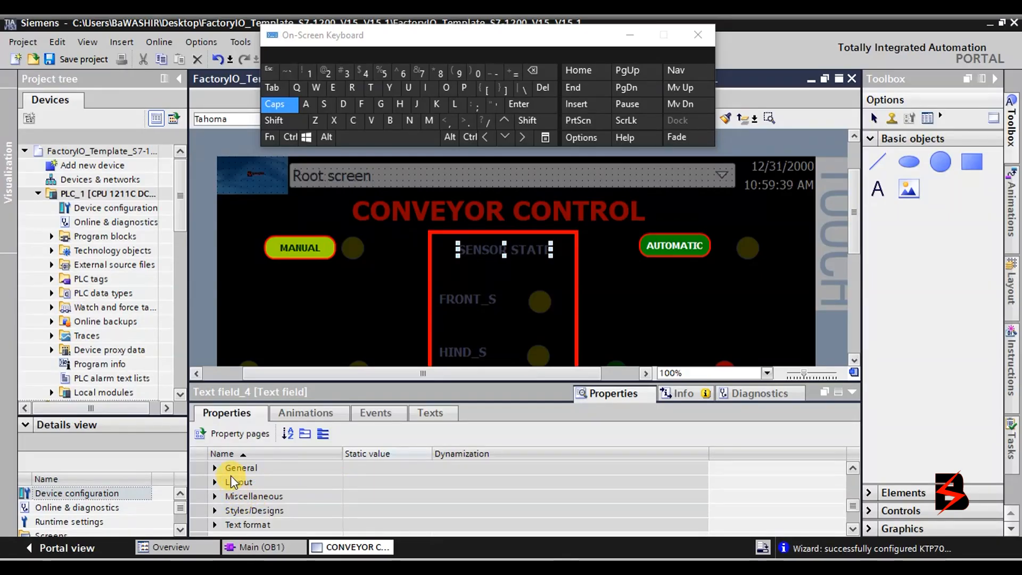
{"action": "scroll", "coordinate": [219, 478], "scroll_direction": "up", "scroll_amount": 1}
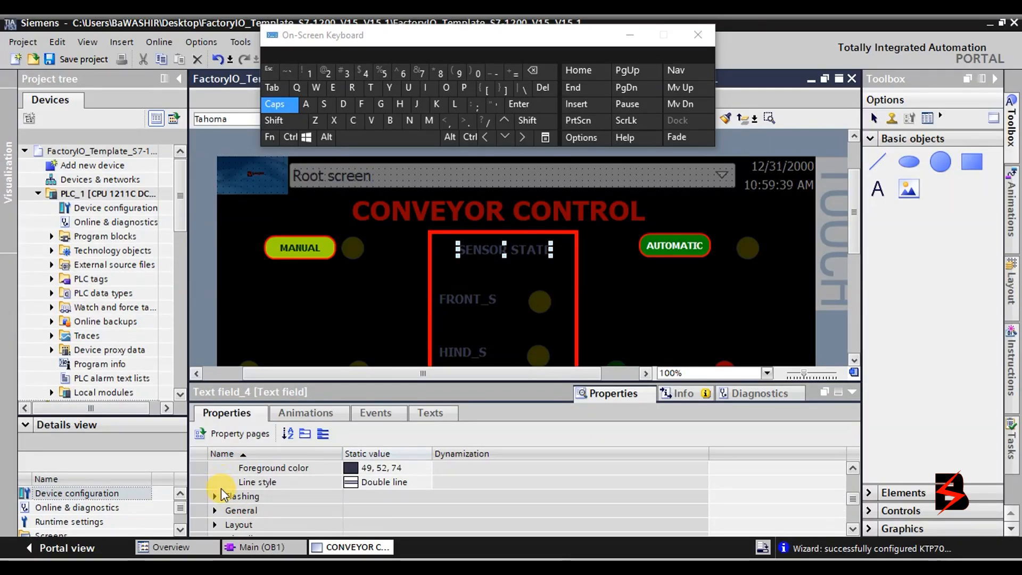
Browse the label's Layout, General, Style/Design and Text format property groups.
{"action": "left_click", "coordinate": [215, 525]}
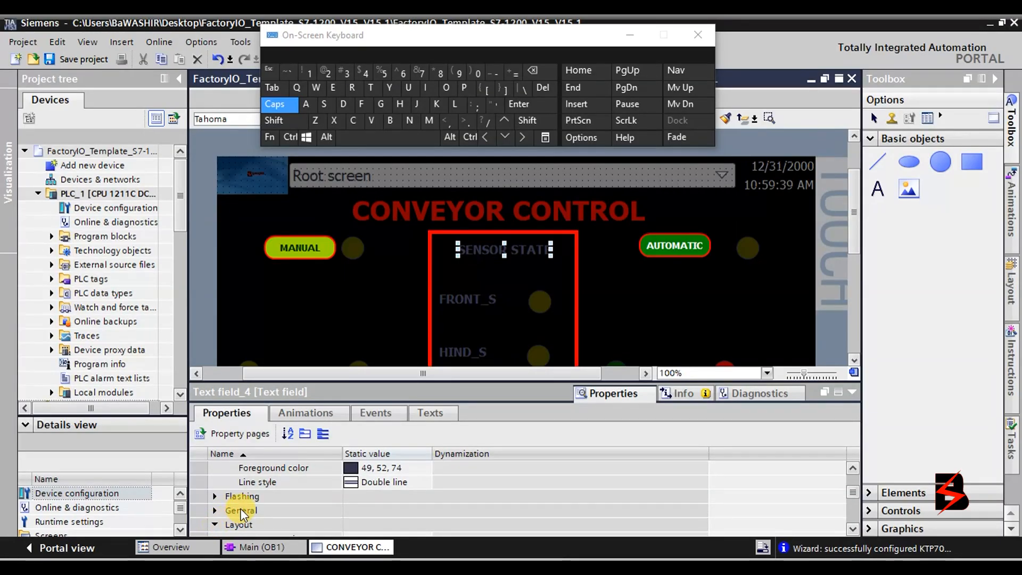
{"action": "scroll", "coordinate": [241, 514], "scroll_direction": "down", "scroll_amount": 1}
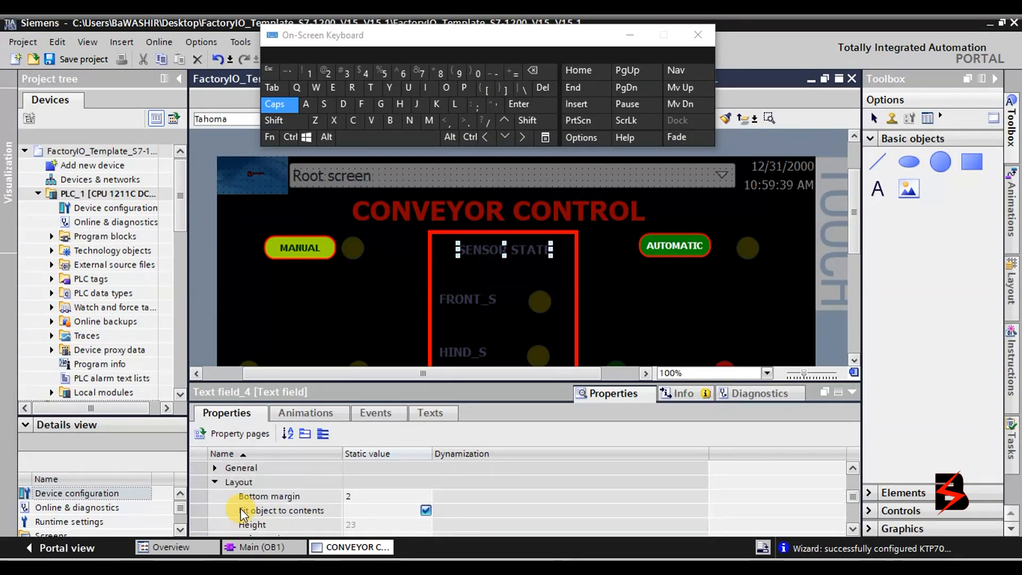
{"action": "left_click", "coordinate": [215, 468]}
{"action": "scroll", "coordinate": [256, 482], "scroll_direction": "down", "scroll_amount": 2}
{"action": "scroll", "coordinate": [255, 483], "scroll_direction": "down", "scroll_amount": 2}
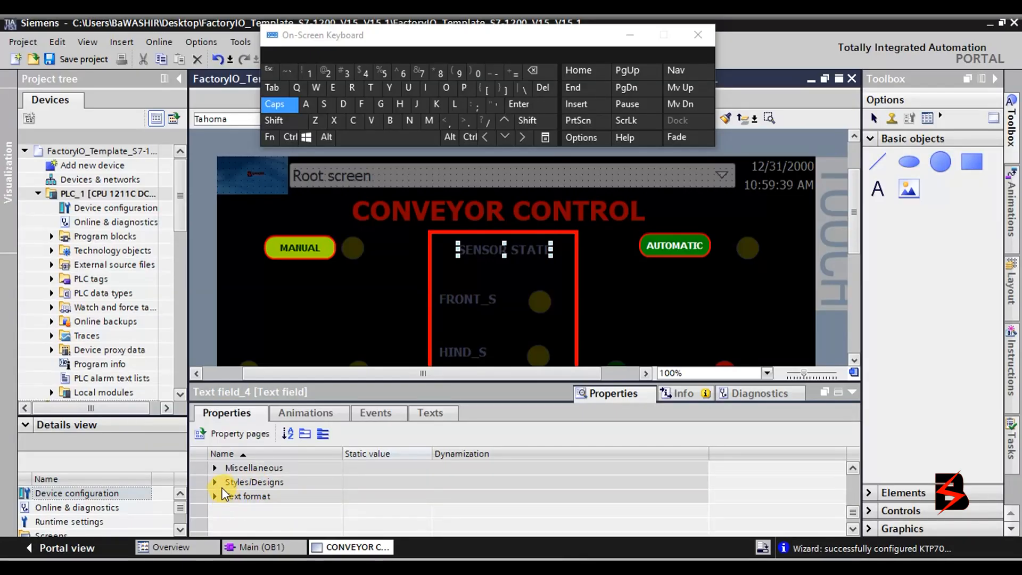
{"action": "left_click", "coordinate": [216, 482]}
{"action": "scroll", "coordinate": [224, 498], "scroll_direction": "down", "scroll_amount": 1}
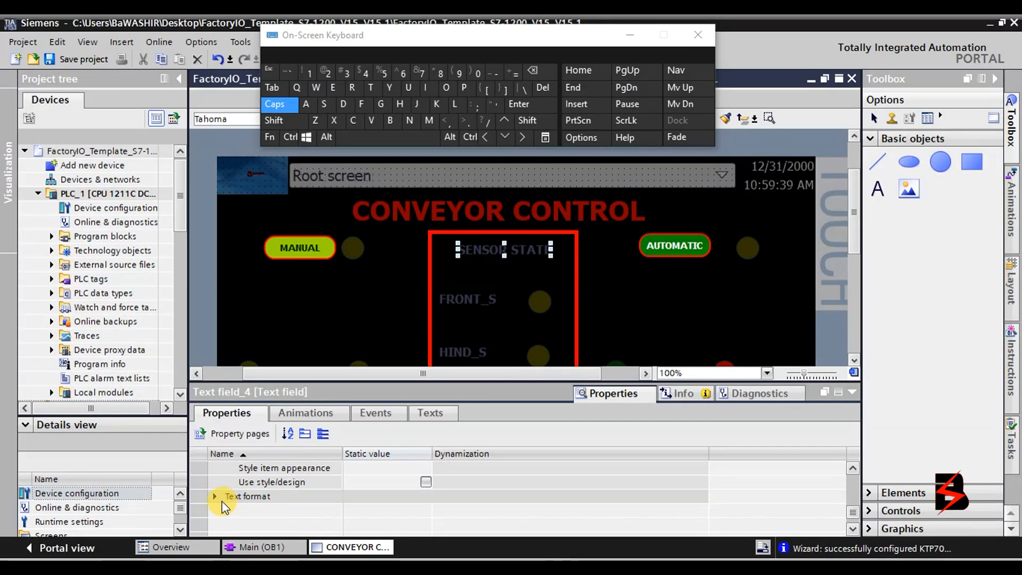
{"action": "left_click", "coordinate": [215, 496]}
{"action": "scroll", "coordinate": [239, 487], "scroll_direction": "up", "scroll_amount": 2}
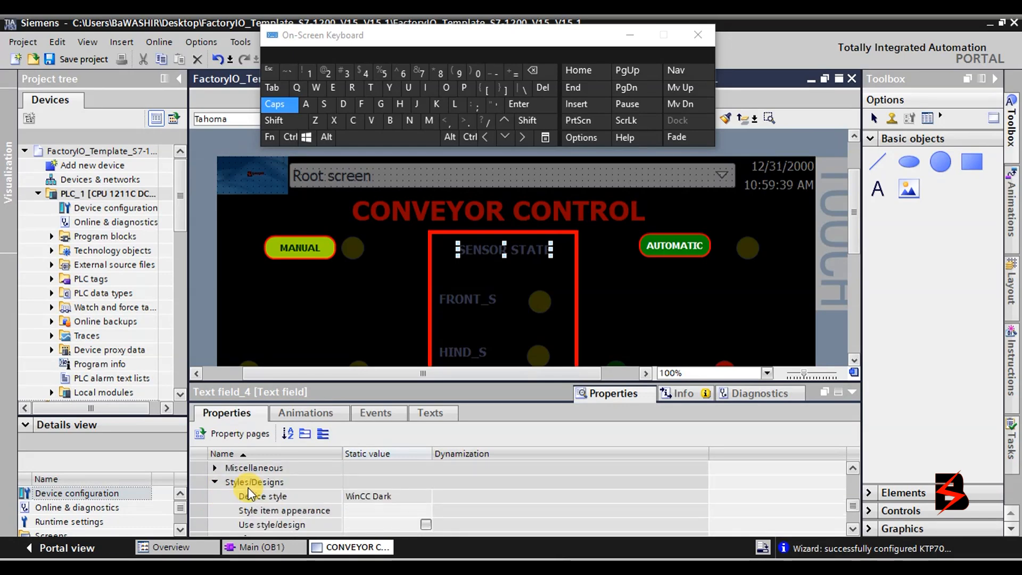
{"action": "scroll", "coordinate": [250, 495], "scroll_direction": "up", "scroll_amount": 1}
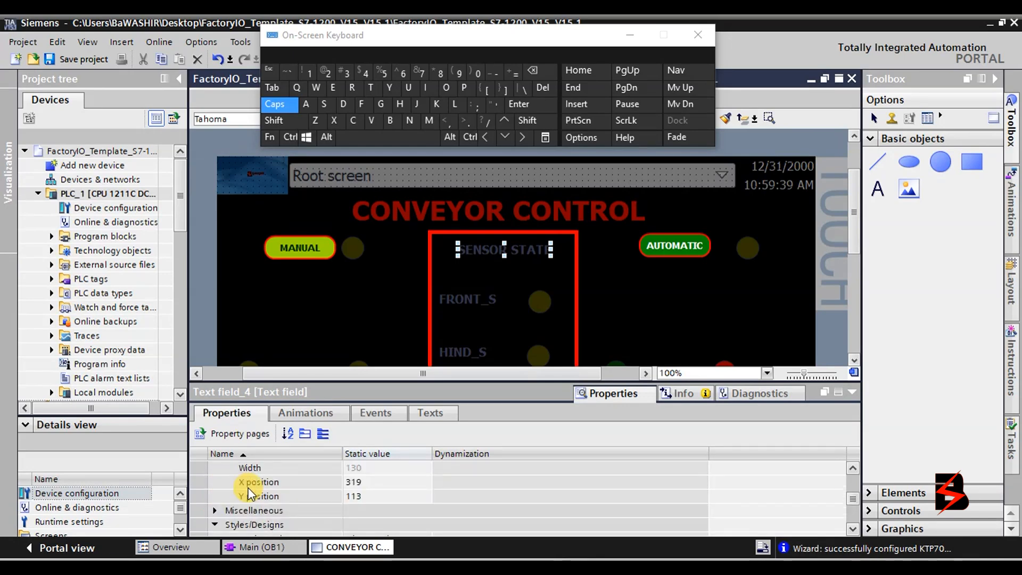
{"action": "scroll", "coordinate": [250, 494], "scroll_direction": "up", "scroll_amount": 3}
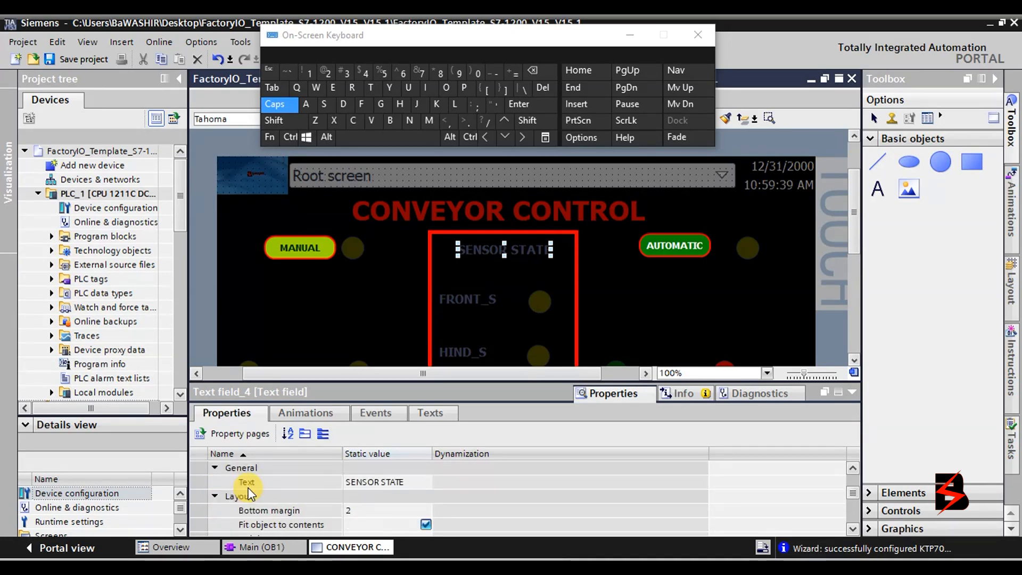
{"action": "scroll", "coordinate": [249, 494], "scroll_direction": "up", "scroll_amount": 1}
{"action": "scroll", "coordinate": [249, 494], "scroll_direction": "up", "scroll_amount": 1}
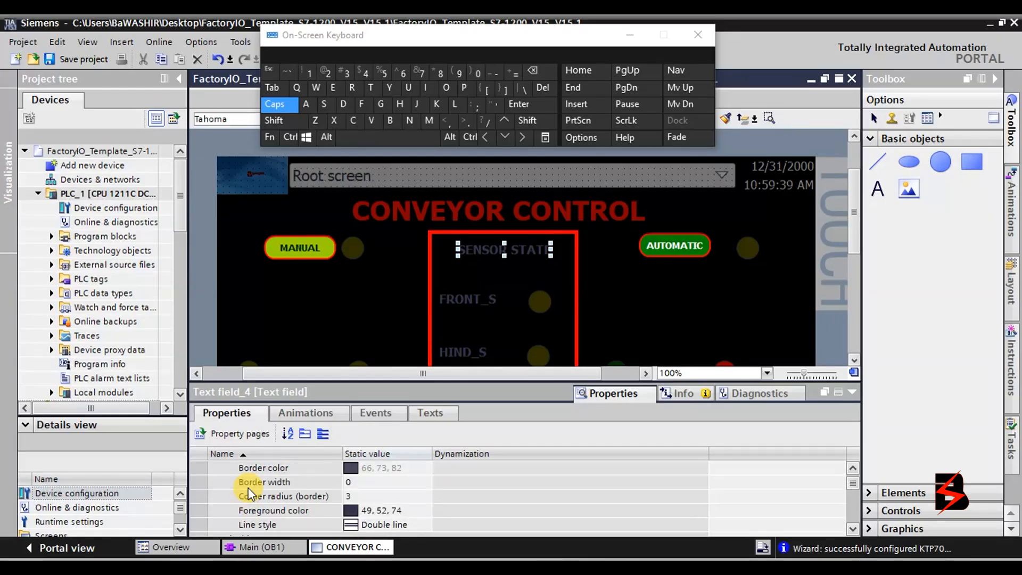
{"action": "scroll", "coordinate": [249, 494], "scroll_direction": "up", "scroll_amount": 1}
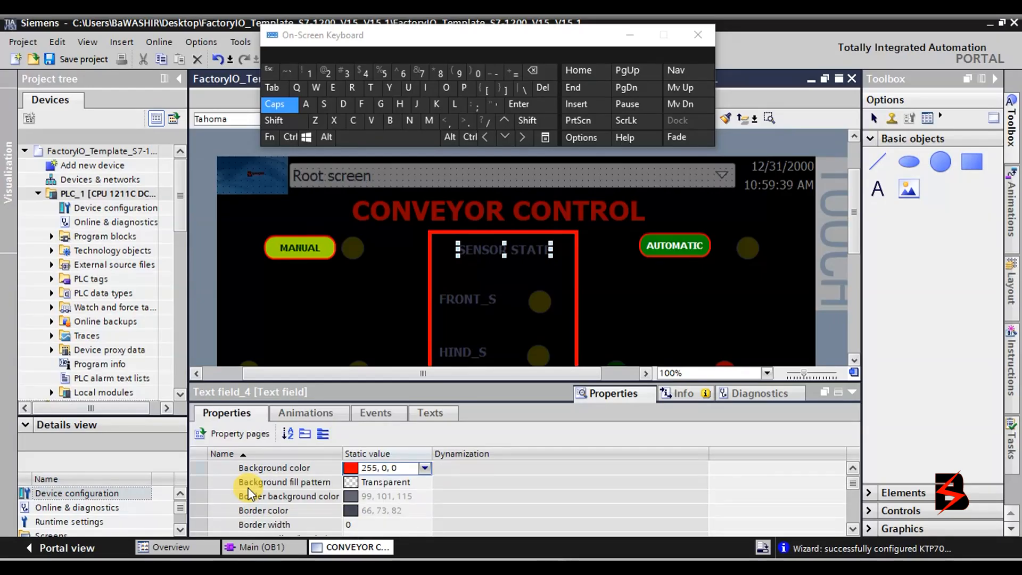
{"action": "scroll", "coordinate": [250, 494], "scroll_direction": "up", "scroll_amount": 1}
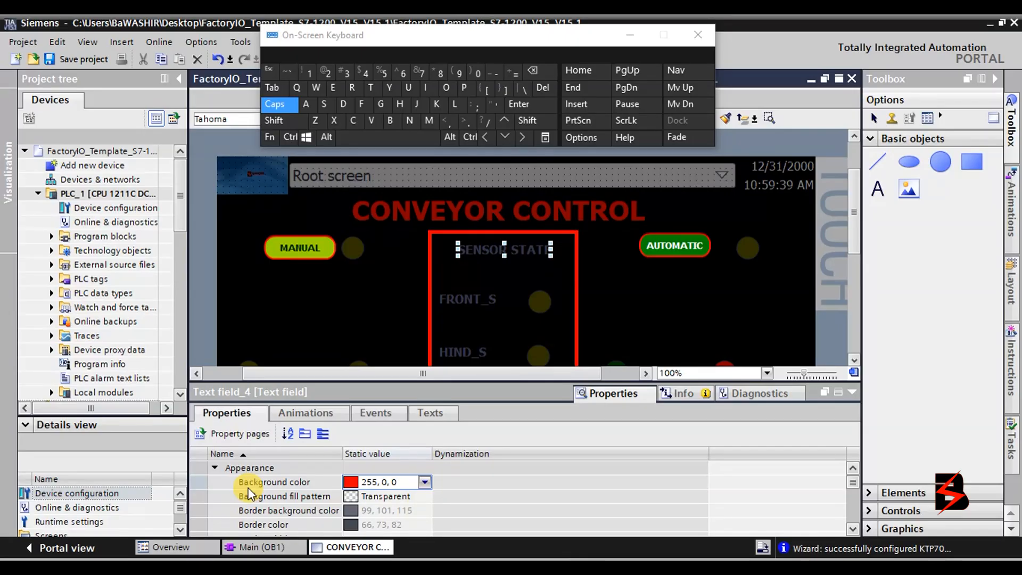
{"action": "scroll", "coordinate": [249, 494], "scroll_direction": "down", "scroll_amount": 1}
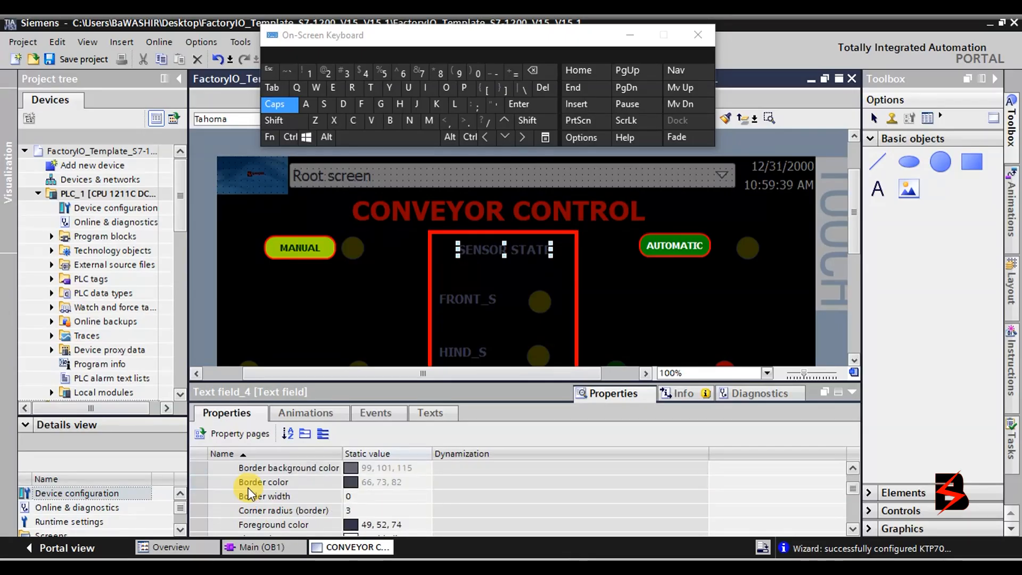
{"action": "scroll", "coordinate": [249, 494], "scroll_direction": "down", "scroll_amount": 1}
{"action": "scroll", "coordinate": [249, 494], "scroll_direction": "up", "scroll_amount": 1}
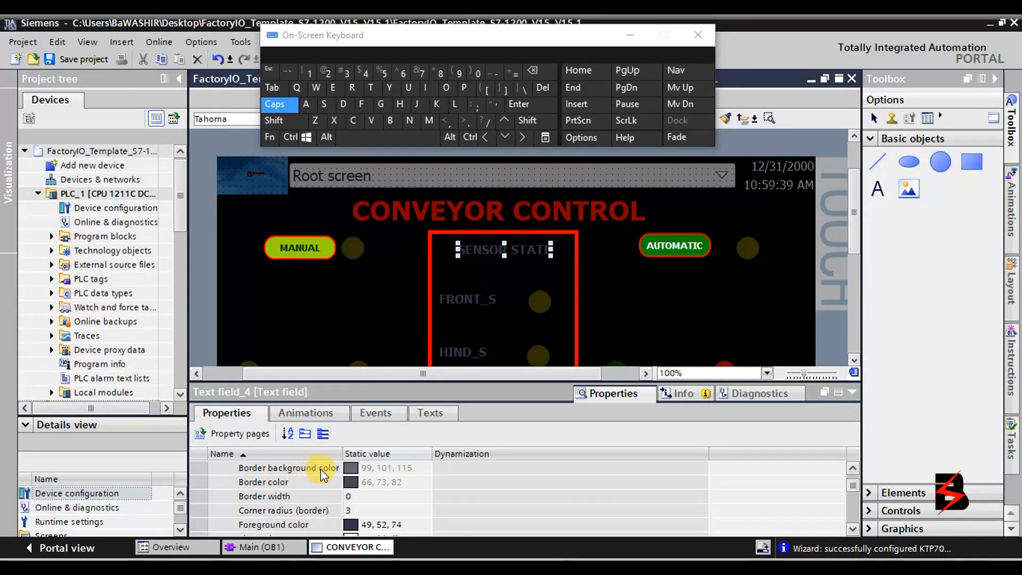
{"action": "scroll", "coordinate": [320, 471], "scroll_direction": "up", "scroll_amount": 1}
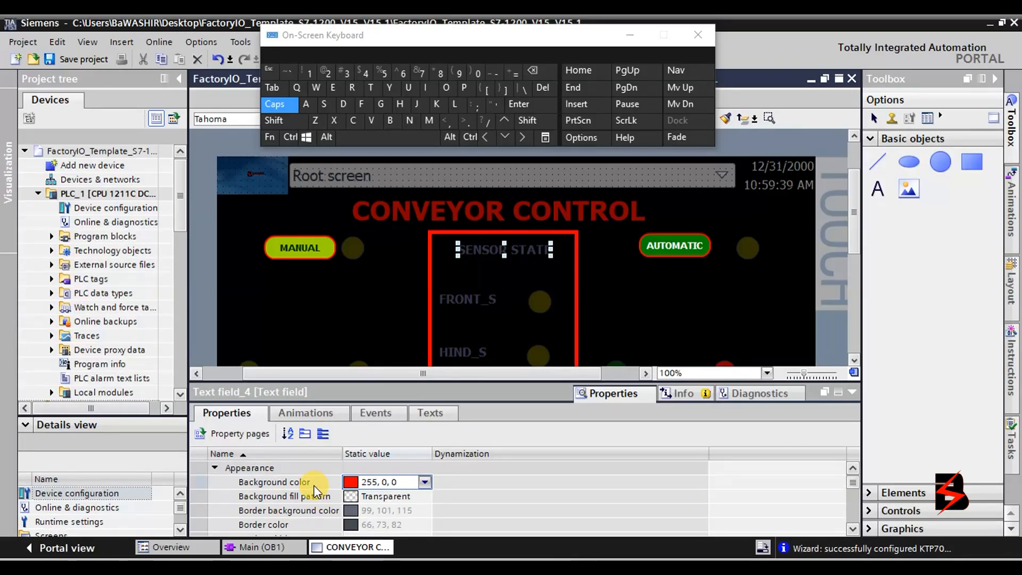
{"action": "scroll", "coordinate": [313, 497], "scroll_direction": "down", "scroll_amount": 1}
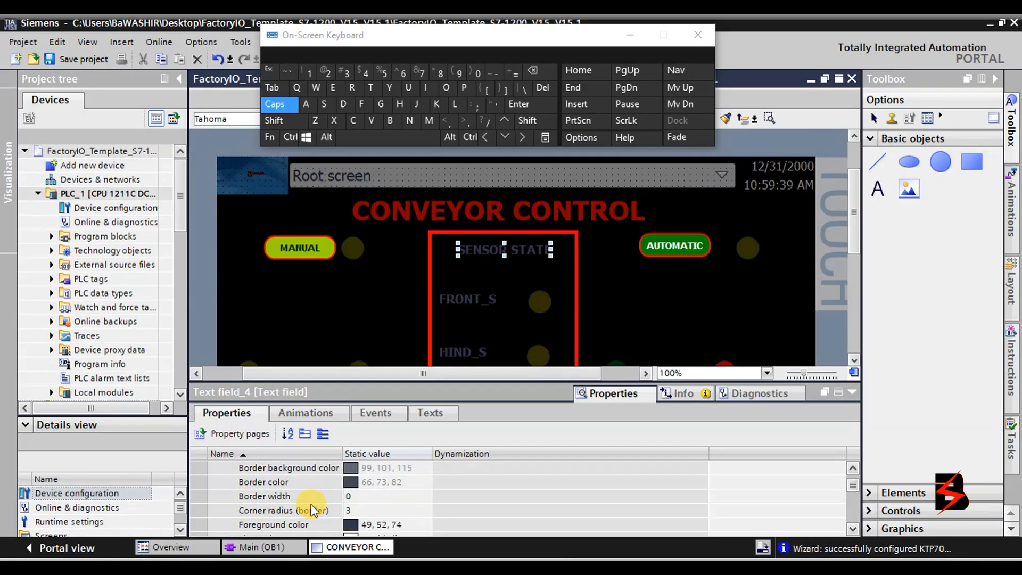
Set the label's foreground text colour to red (255, 0, 0) from the palette.
{"action": "left_click", "coordinate": [409, 523]}
{"action": "left_click", "coordinate": [424, 525]}
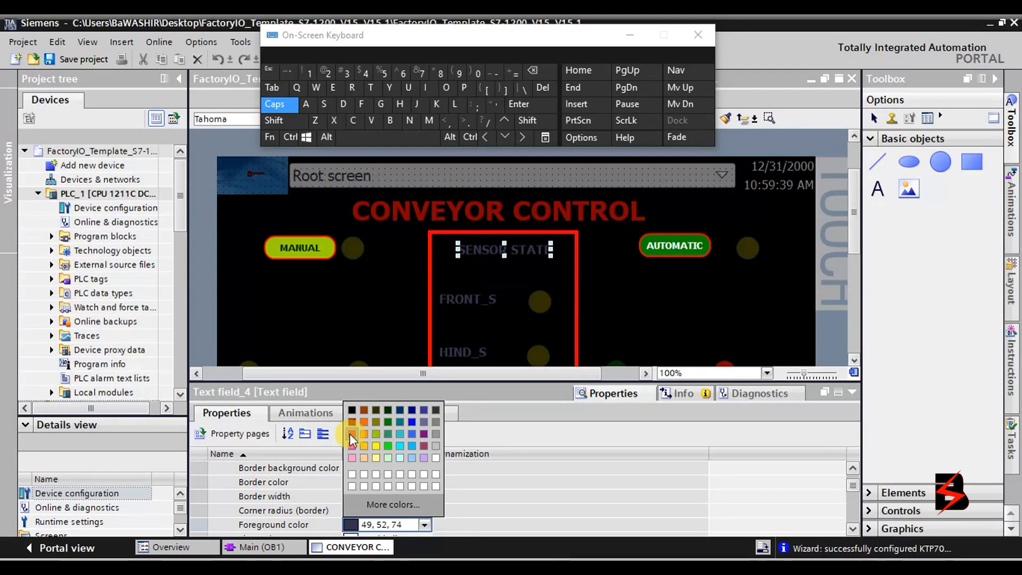
{"action": "left_click", "coordinate": [350, 433]}
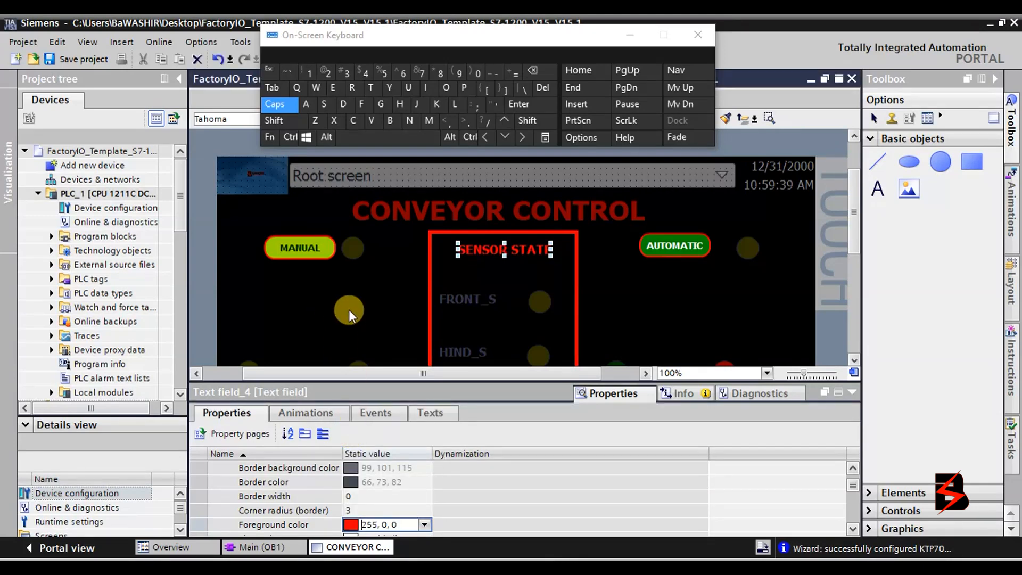
{"action": "left_click_drag", "start_coordinate": [349, 310], "coordinate": [704, 326]}
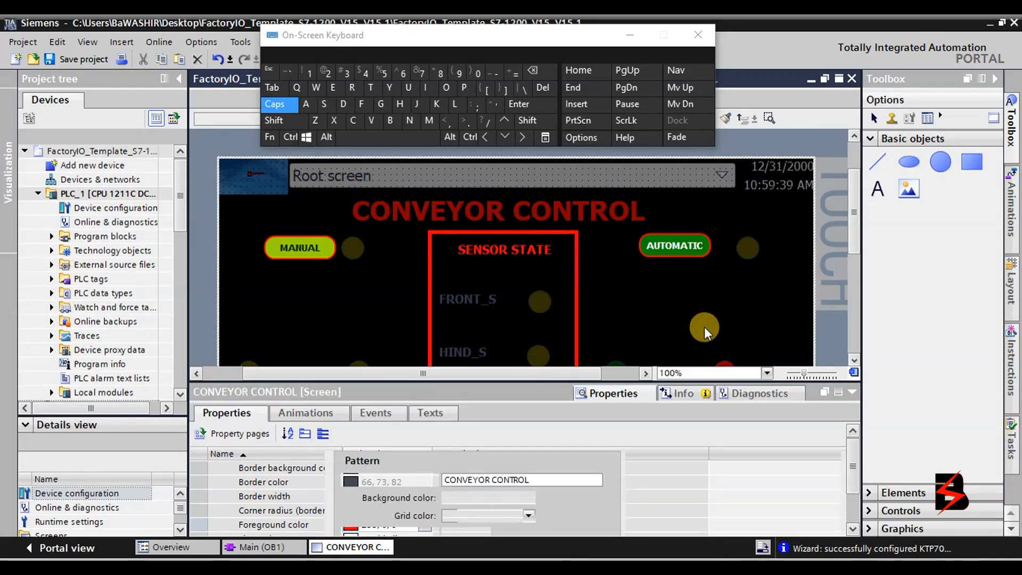
Close the on-screen keyboard, then compile HMI_1 and start the simulation.
{"action": "left_click", "coordinate": [853, 393]}
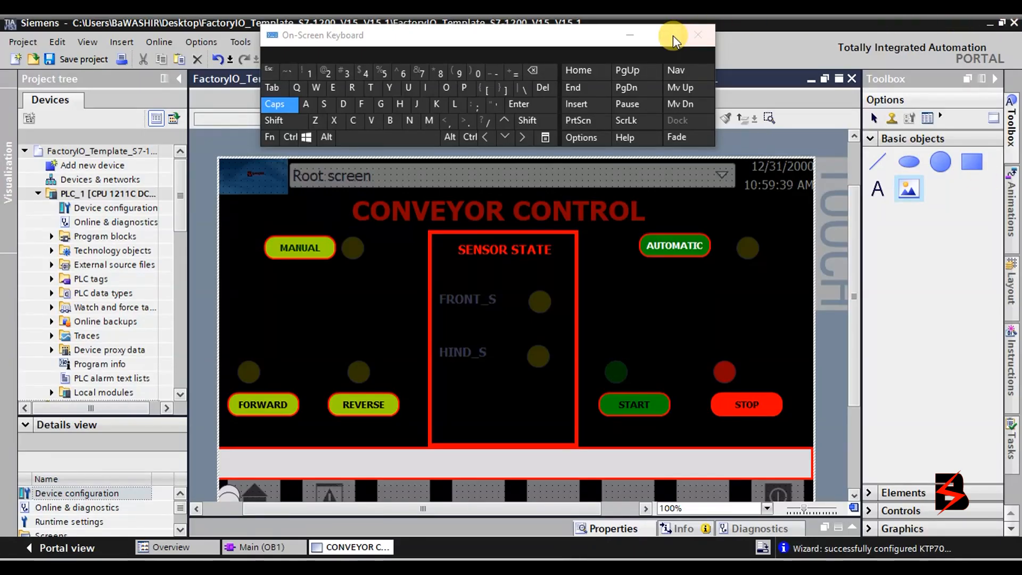
{"action": "left_click", "coordinate": [629, 35]}
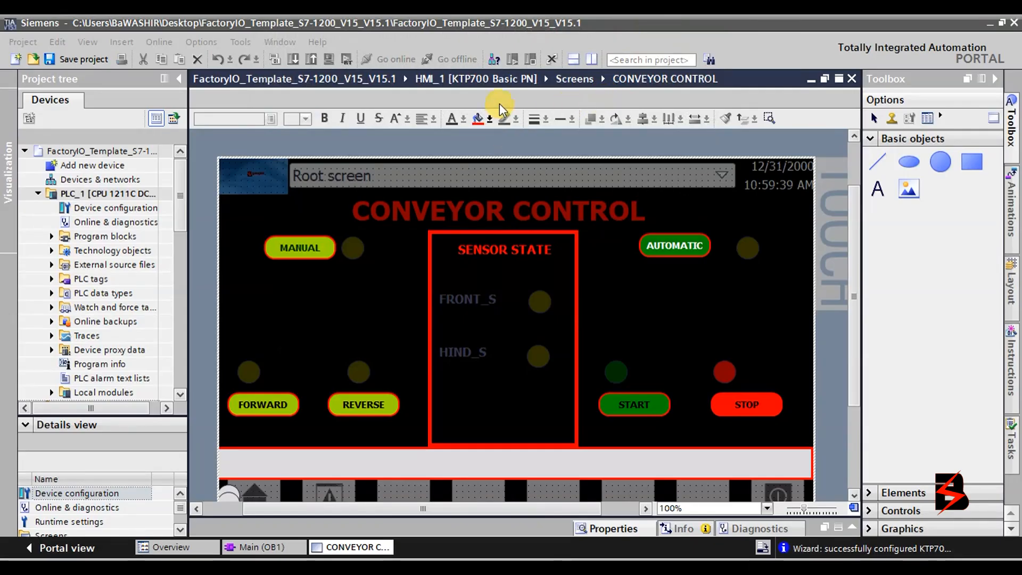
{"action": "left_click", "coordinate": [327, 324]}
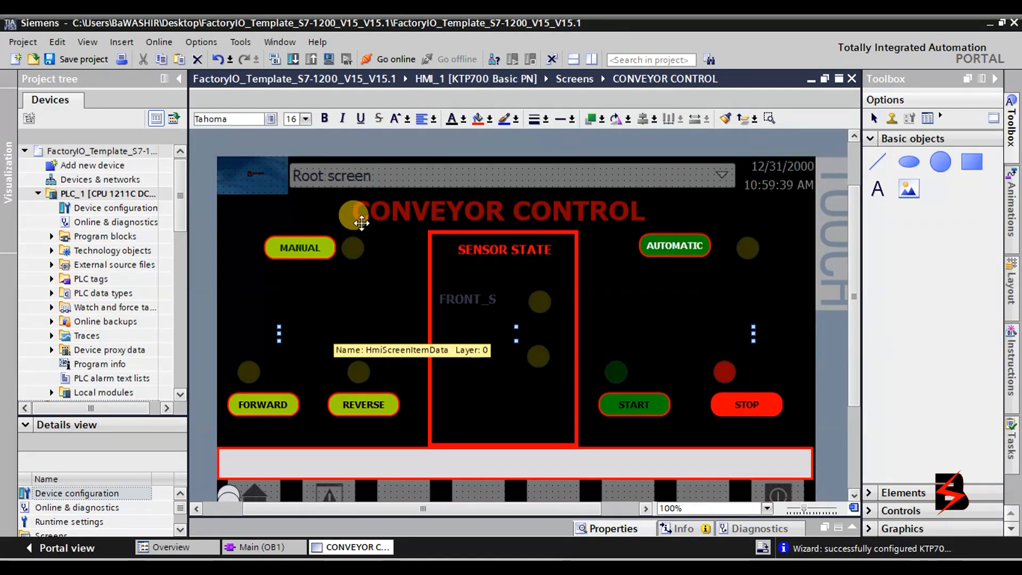
{"action": "left_click", "coordinate": [329, 59]}
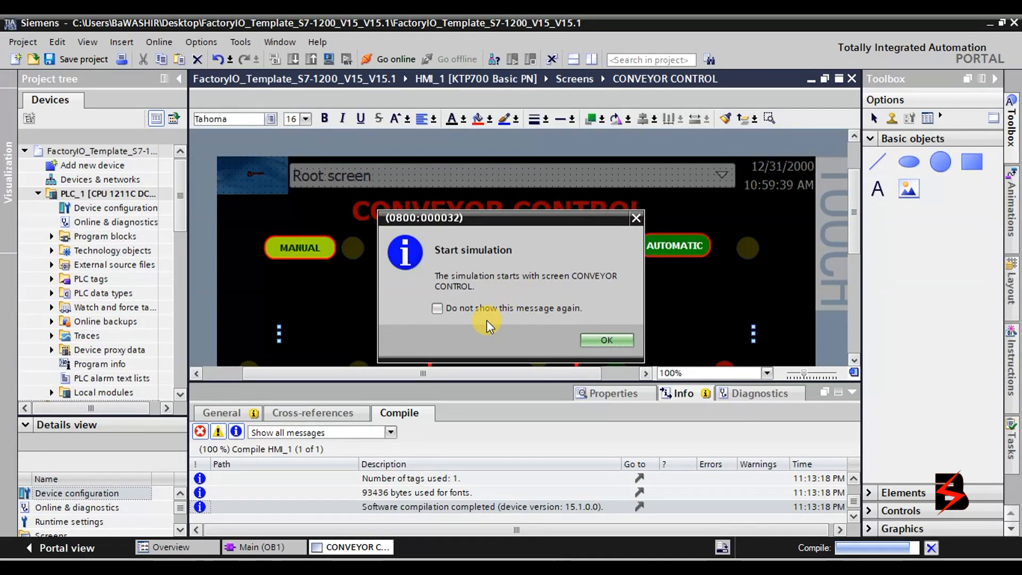
In the RT Simulator, test REVERSE twice, then FORWARD, MANUAL, AUTOMATIC and STOP.
{"action": "left_click", "coordinate": [613, 340]}
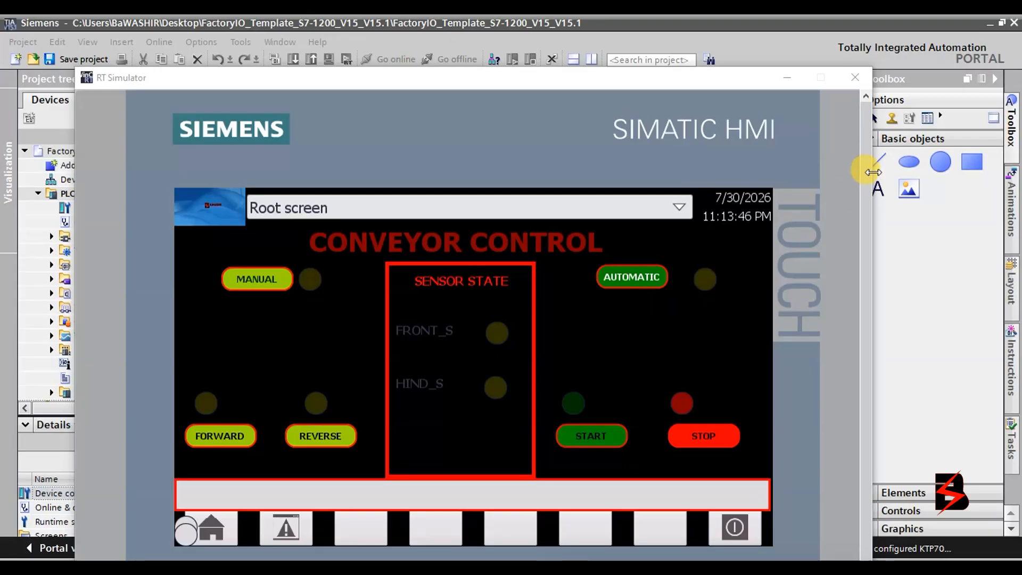
{"action": "left_click_drag", "start_coordinate": [645, 81], "coordinate": [706, 22]}
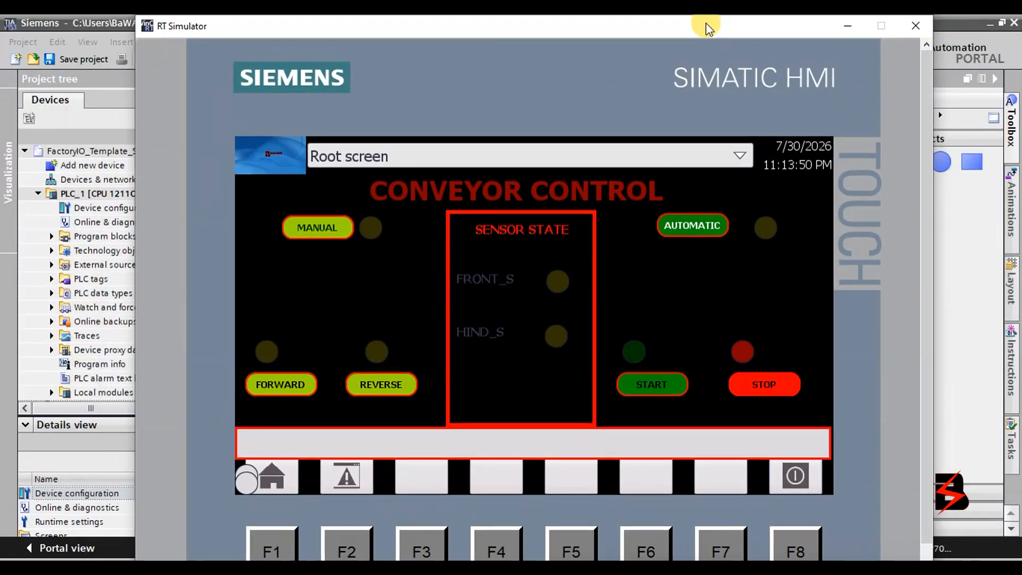
{"action": "left_click", "coordinate": [375, 385]}
{"action": "left_click", "coordinate": [376, 385]}
{"action": "left_click", "coordinate": [304, 387]}
{"action": "left_click", "coordinate": [328, 226]}
{"action": "left_click", "coordinate": [713, 227]}
{"action": "left_click", "coordinate": [756, 382]}
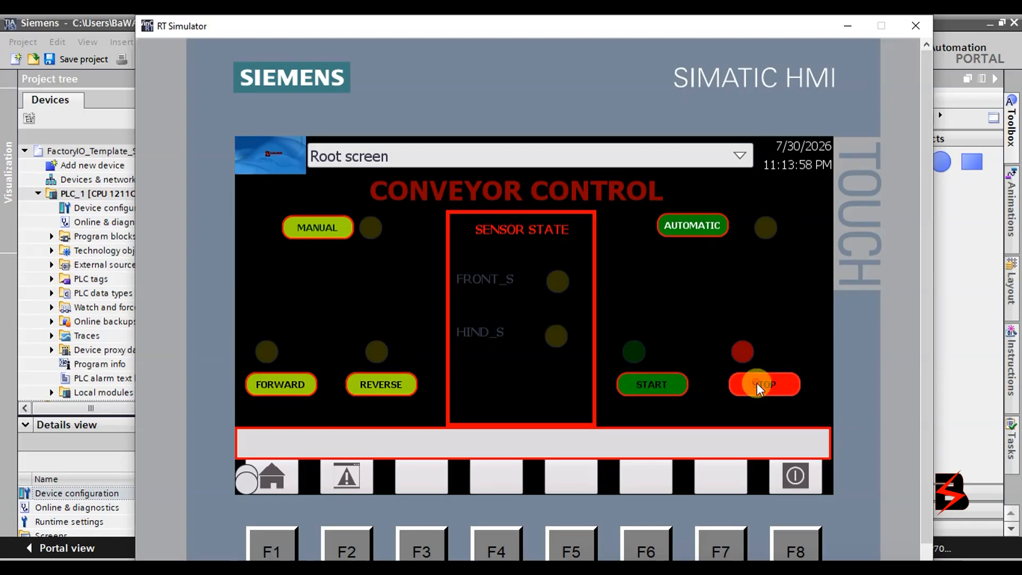